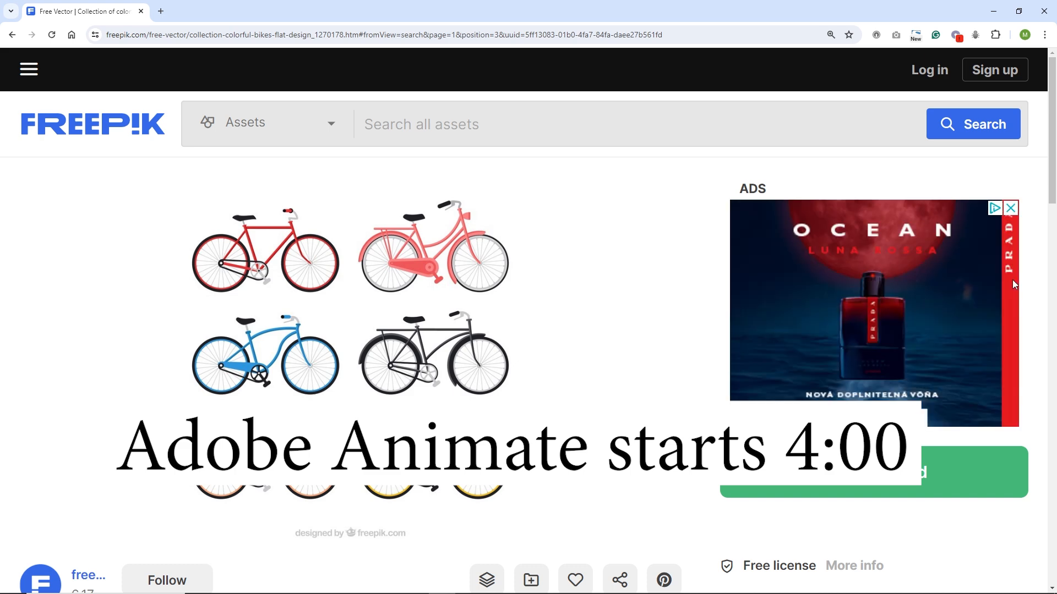
click(1012, 209)
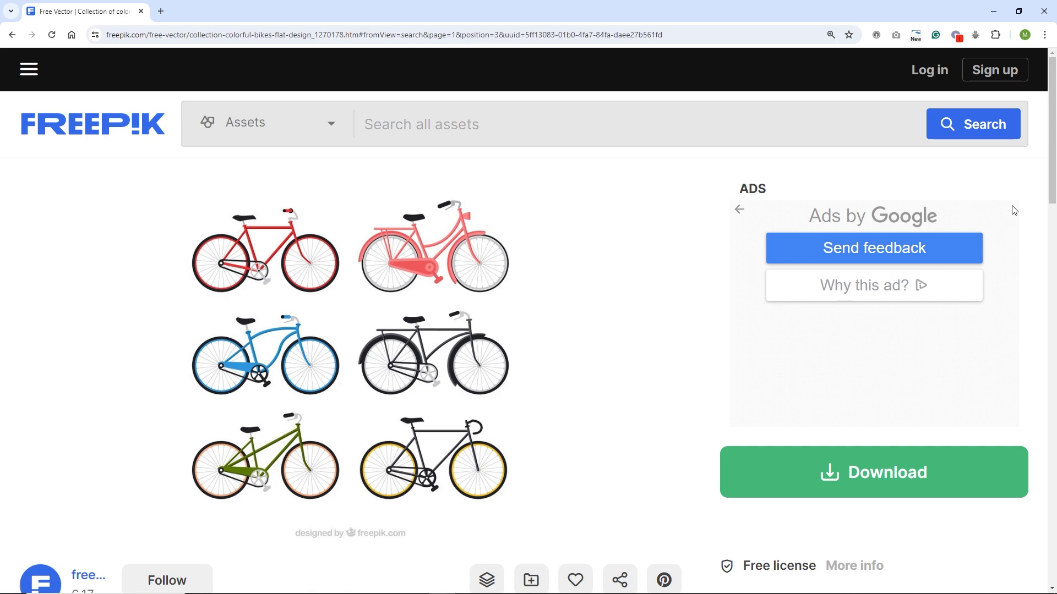
click(845, 487)
scroll(837, 445, down, 6)
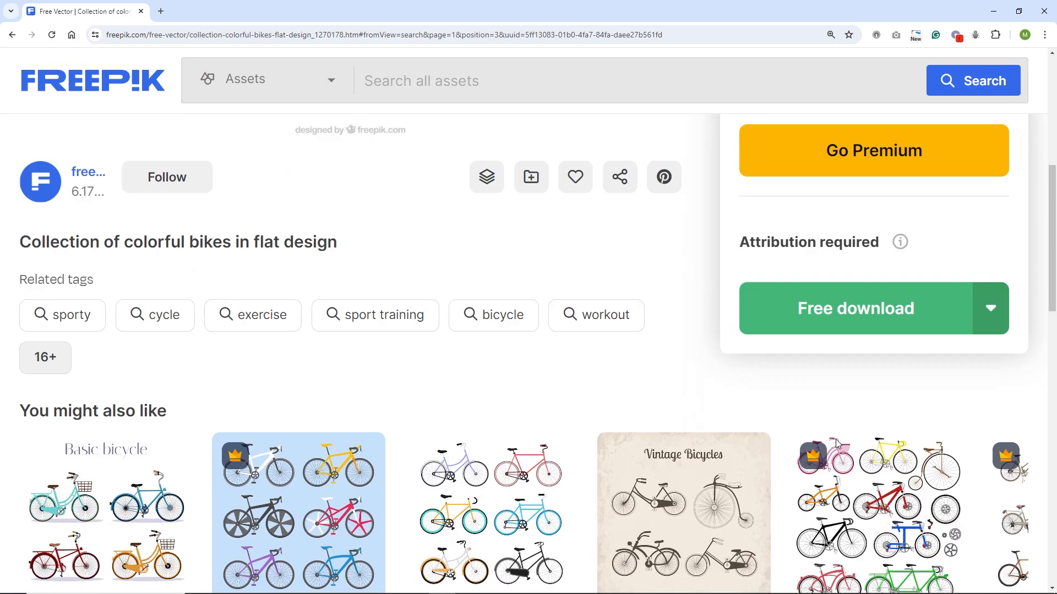
click(880, 312)
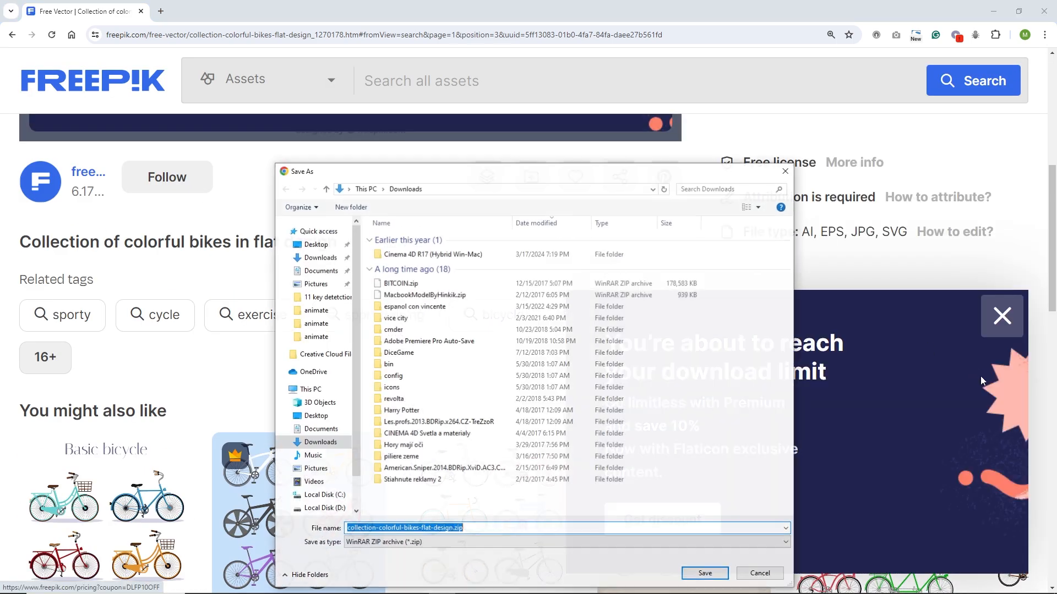
click(759, 573)
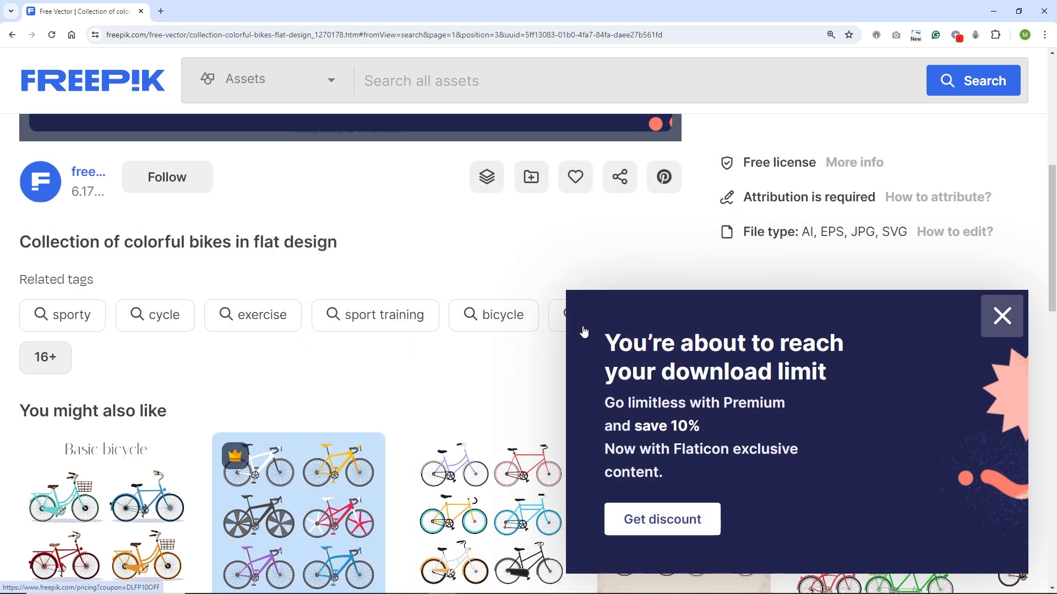
Dismiss the download limit offer and extract collection-colorful-bikes-flat-design.zip in its freepik folder
click(252, 583)
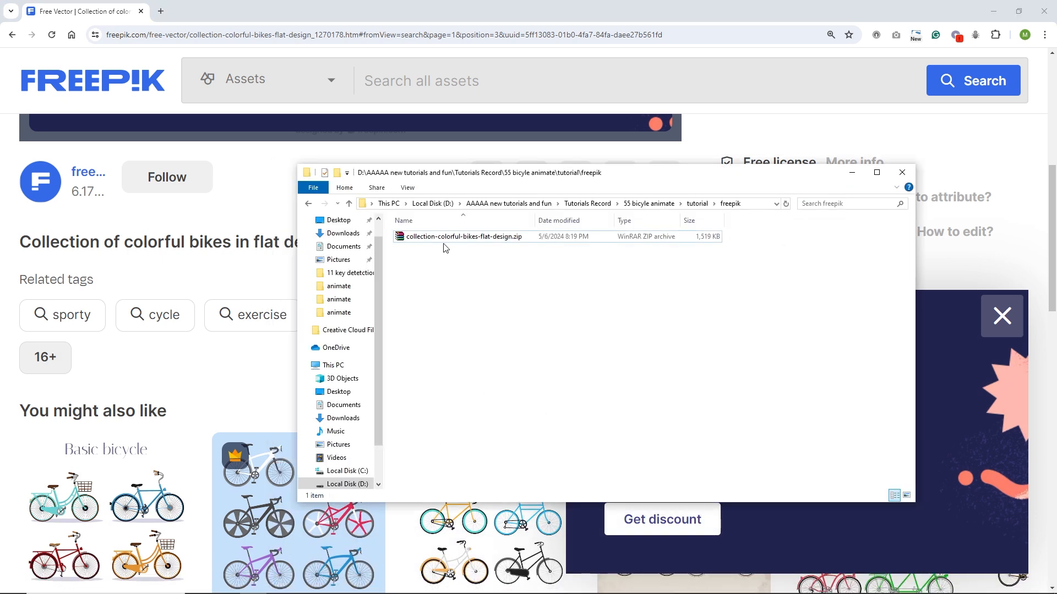
click(987, 281)
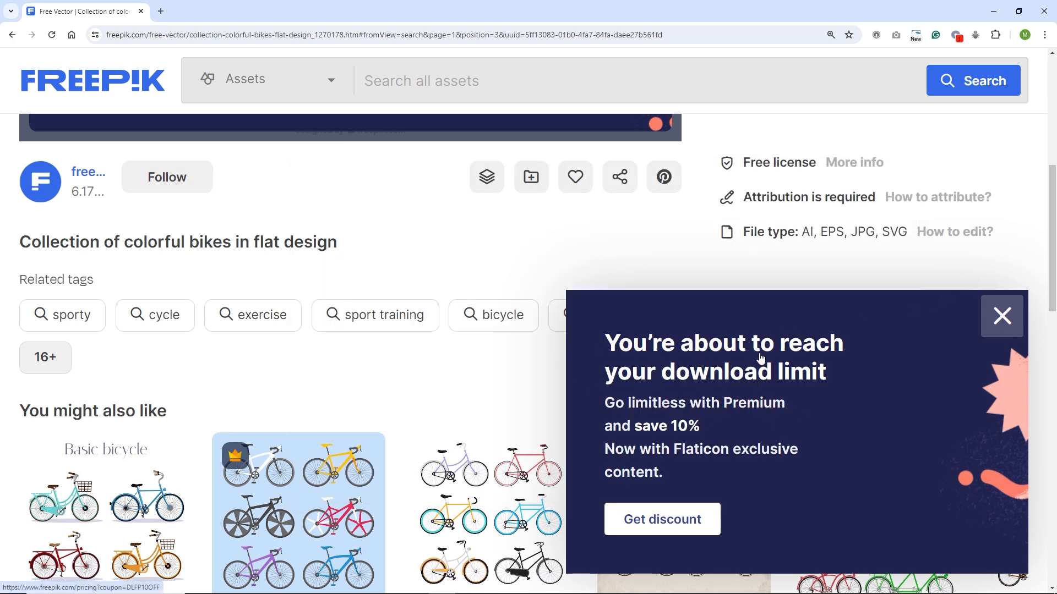
click(1002, 316)
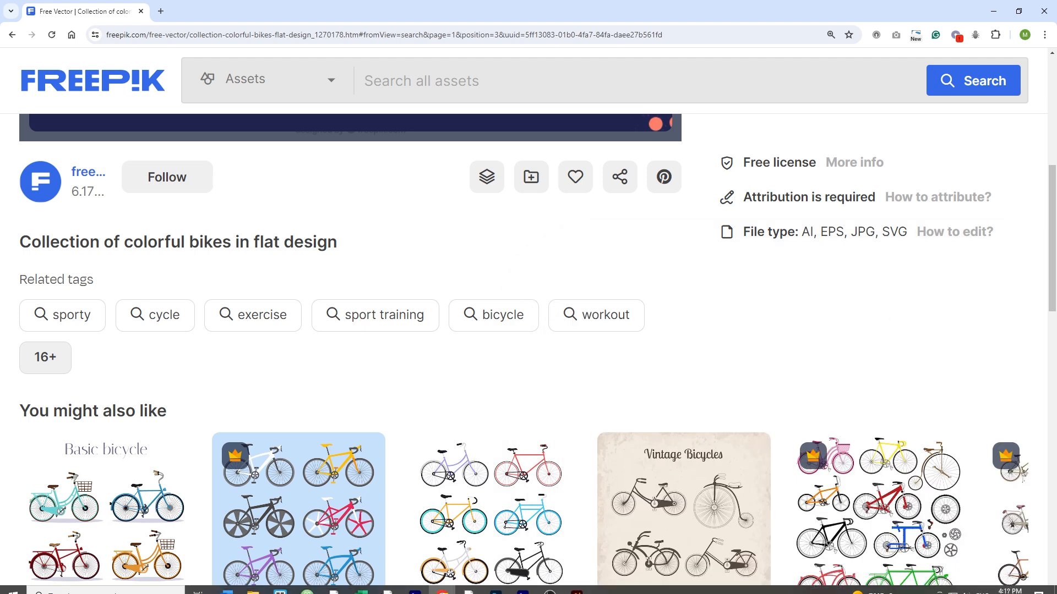
click(252, 590)
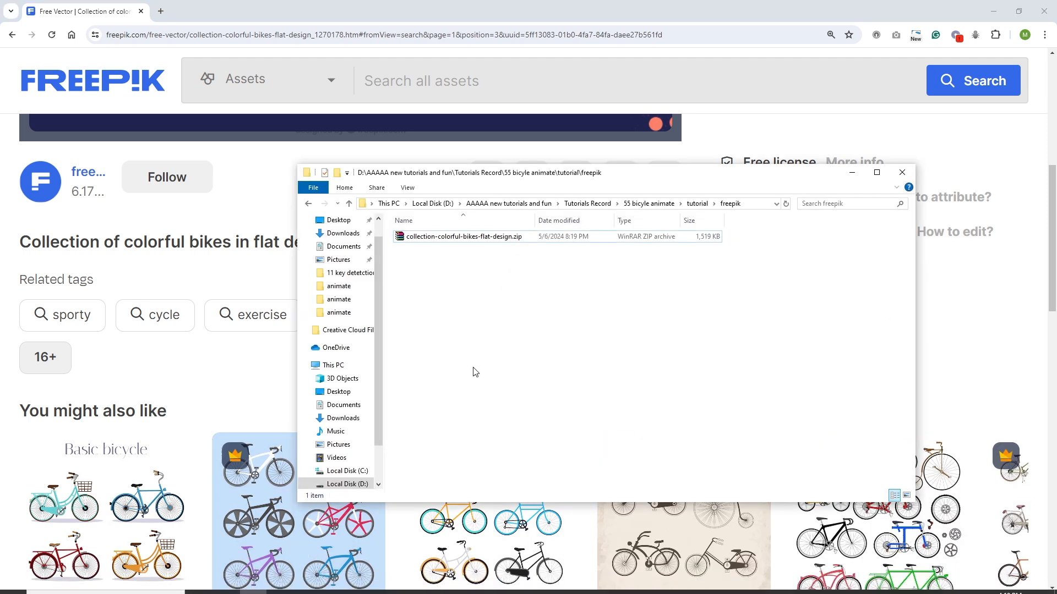
click(460, 242)
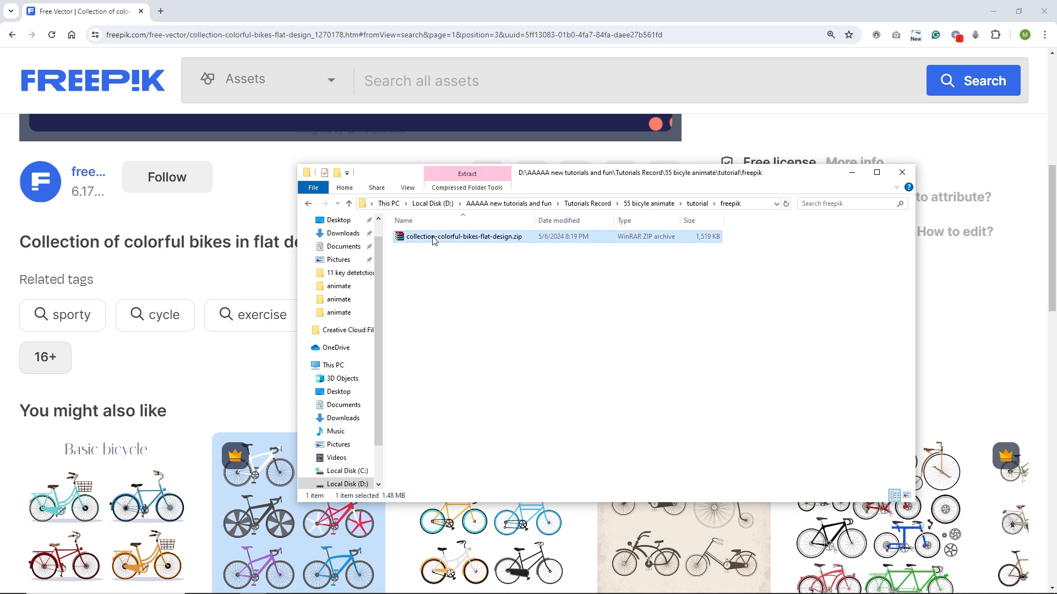
right_click(434, 237)
click(482, 307)
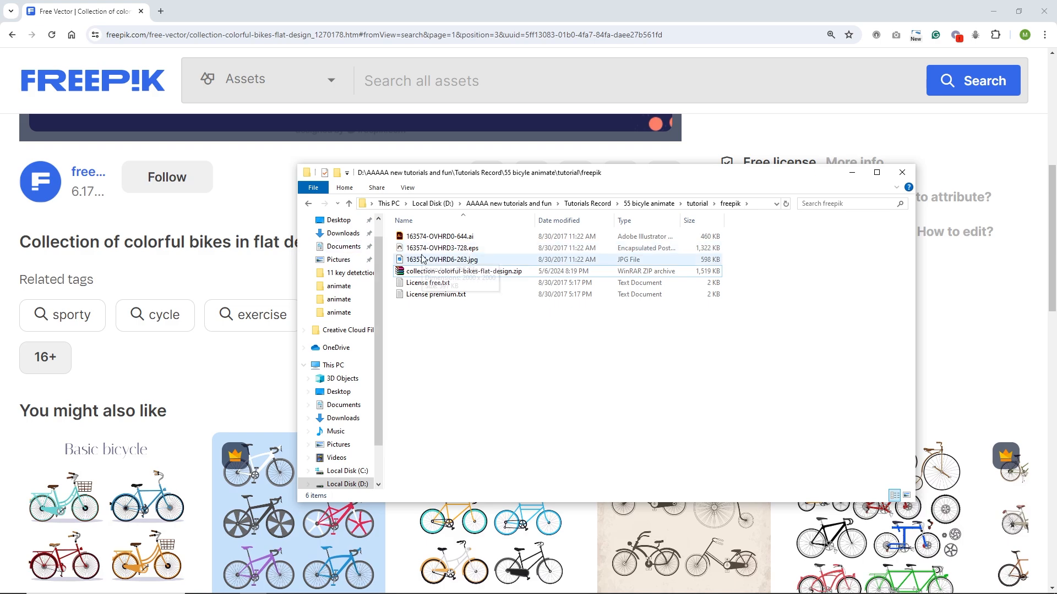
Open the extracted vector file 163574-OVHRD0-644.ai in Illustrator at 100% zoom
click(456, 238)
double_click(455, 238)
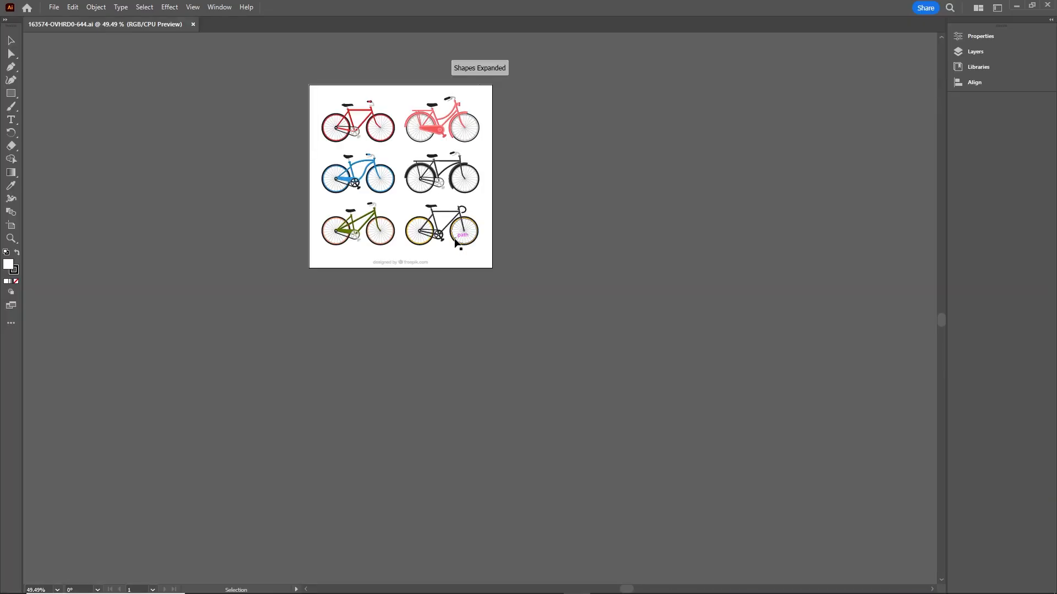
scroll(485, 185, left, 1)
scroll(485, 190, up, 2)
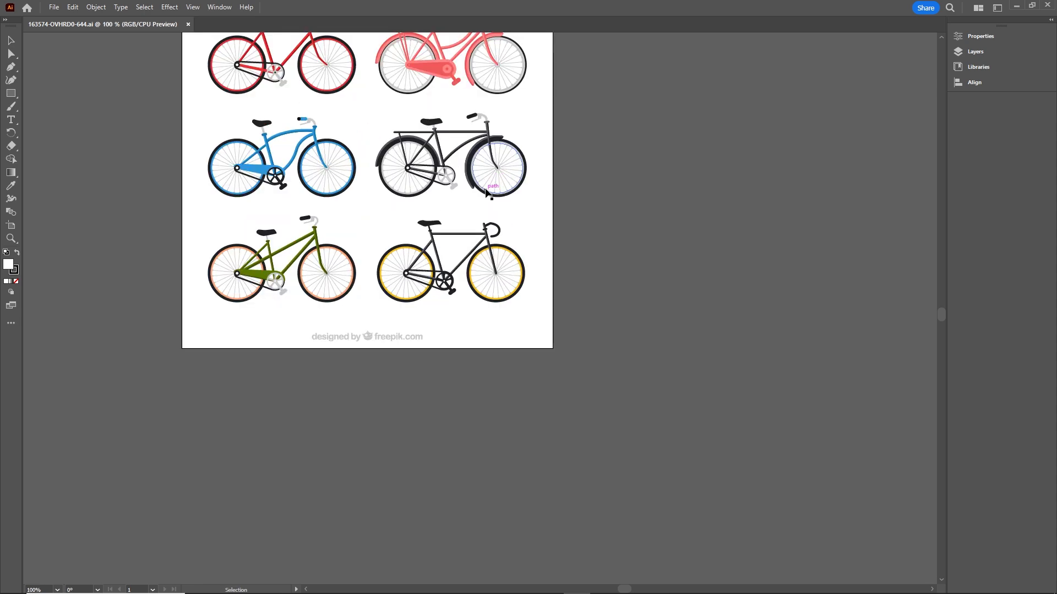
scroll(485, 192, up, 2)
scroll(510, 229, right, 1)
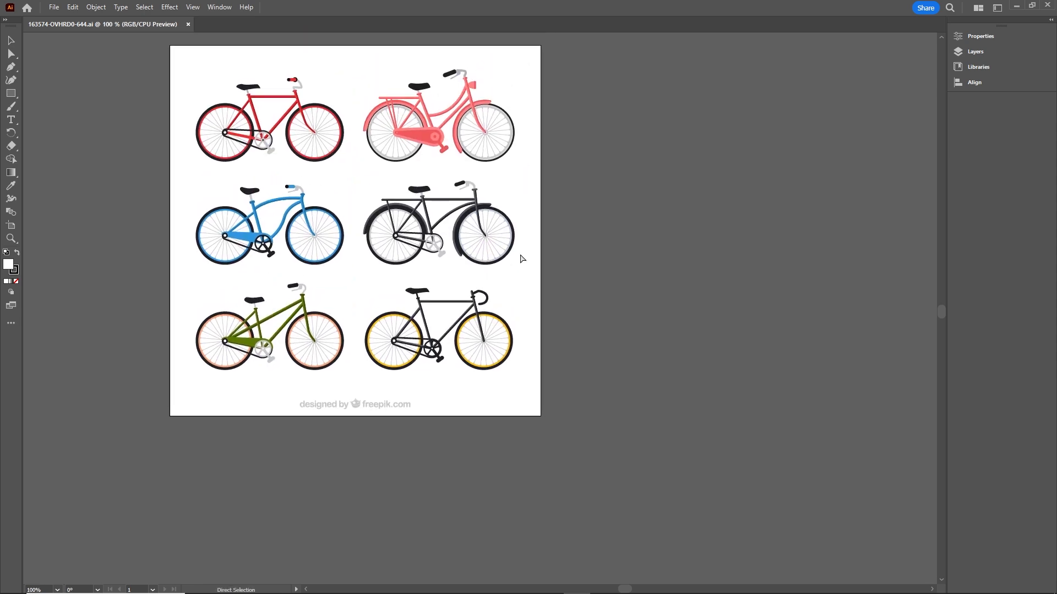
Create a new RGB web document of 970 x 250 px at 72 ppi
key(ctrl+n)
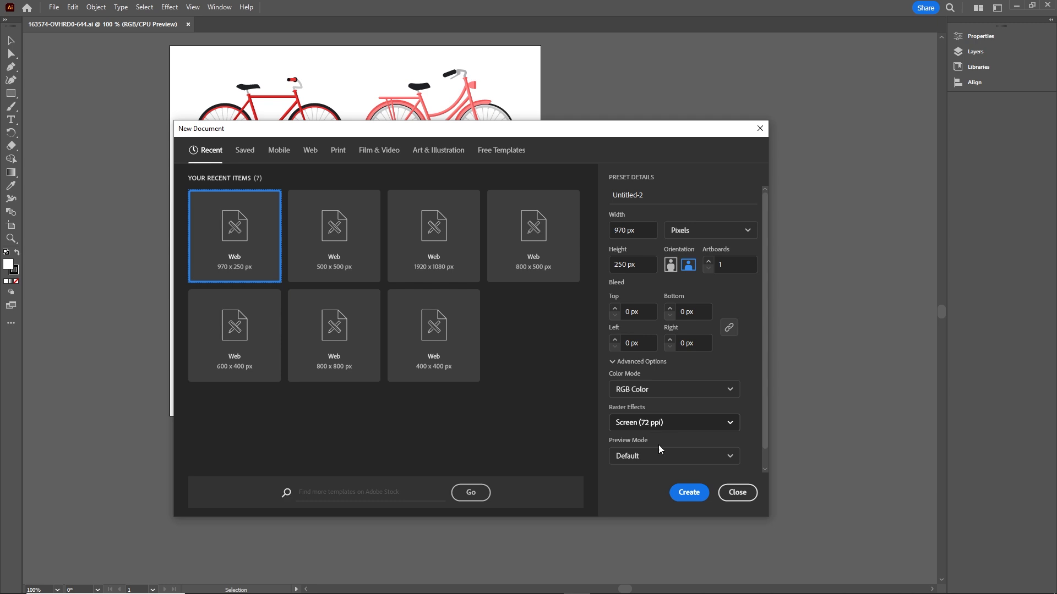
click(689, 493)
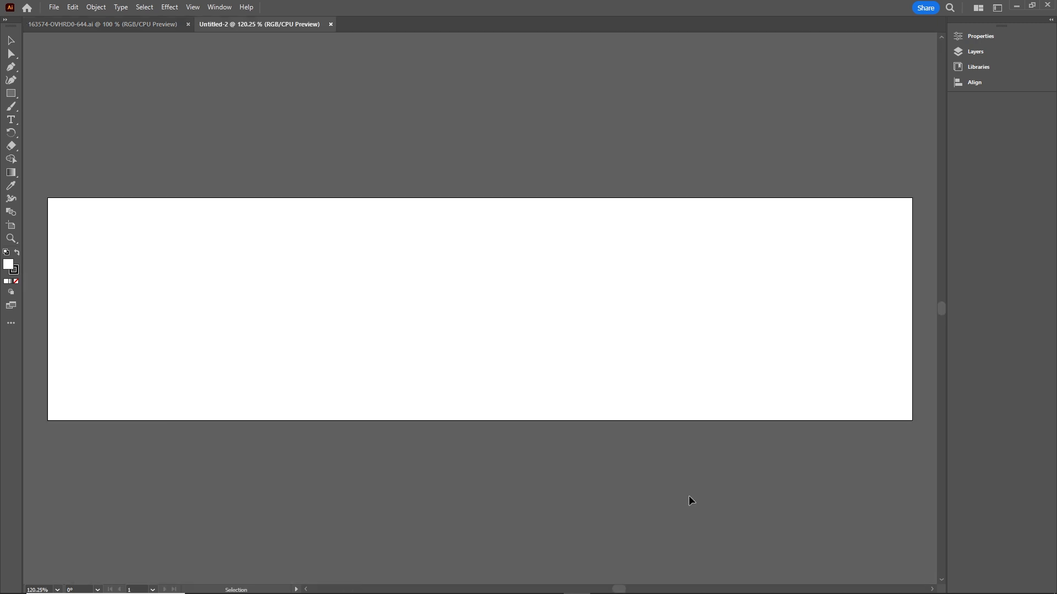
Ungroup the collection of six bicycles in the 163574-OVHRD0-644.ai document
click(137, 27)
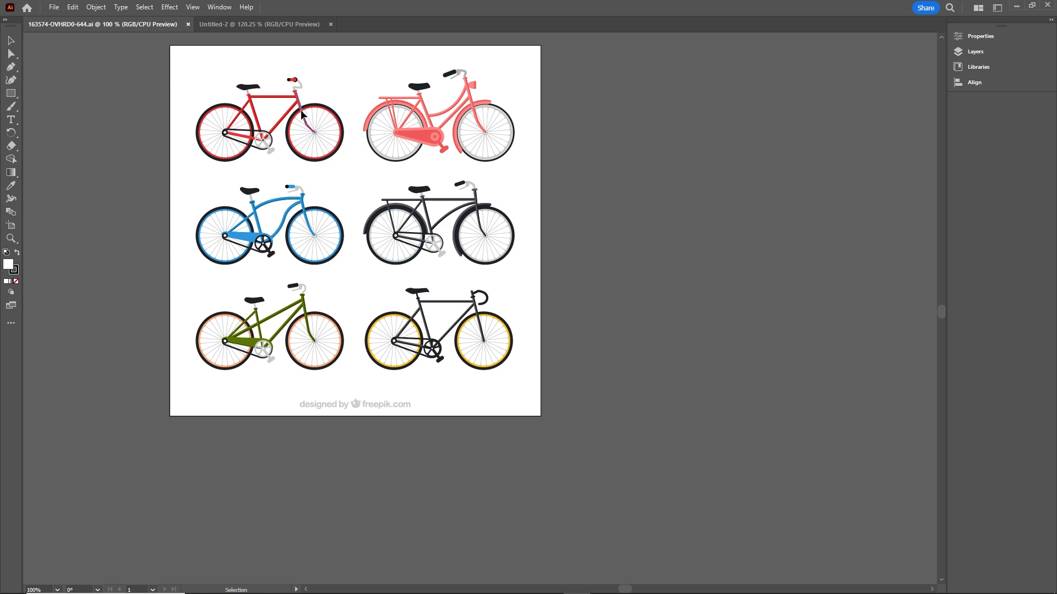
click(427, 241)
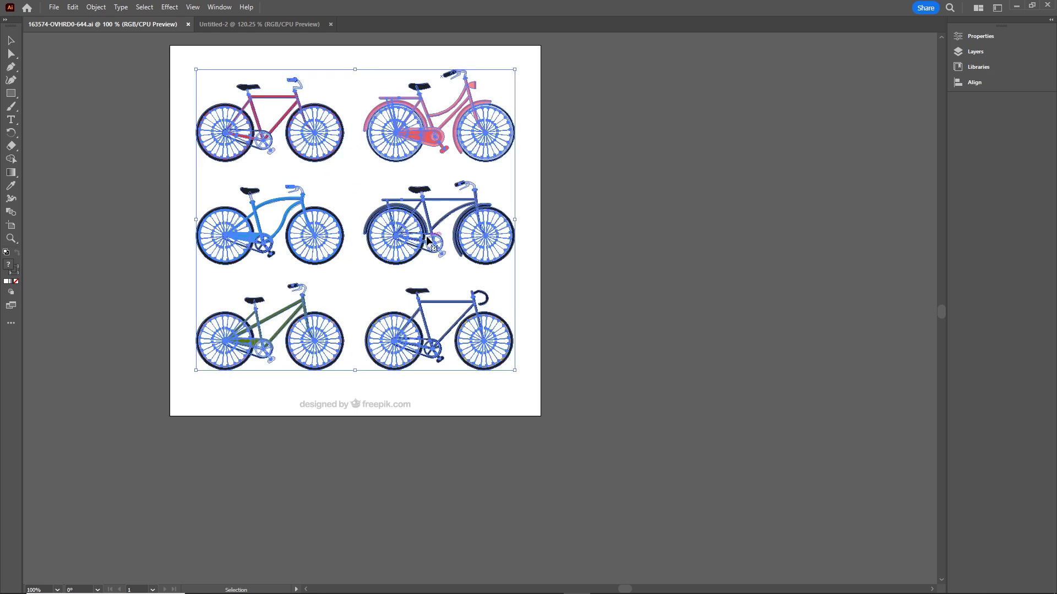
right_click(302, 110)
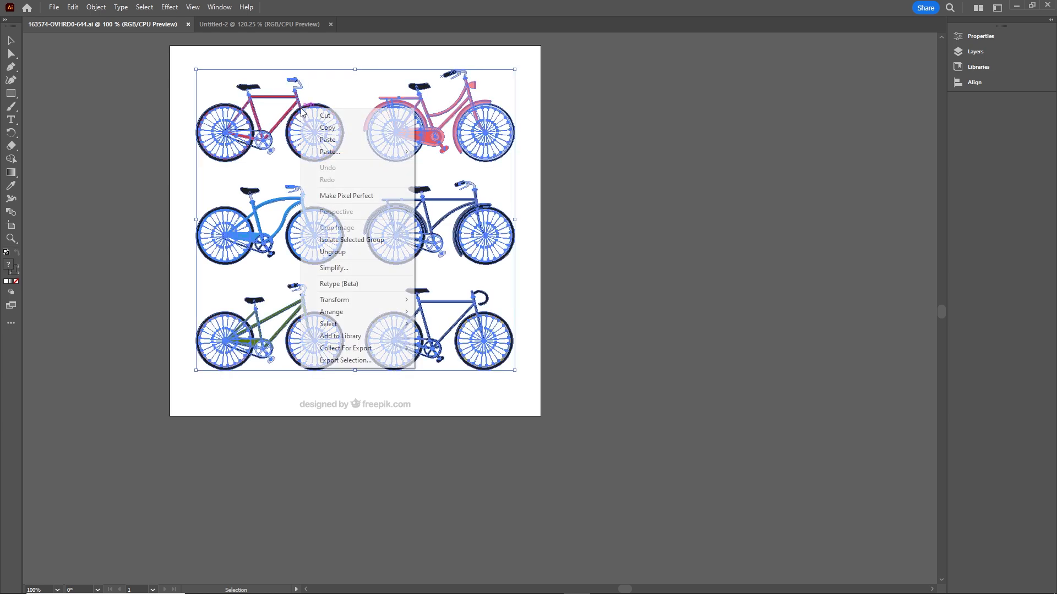
click(346, 252)
click(589, 240)
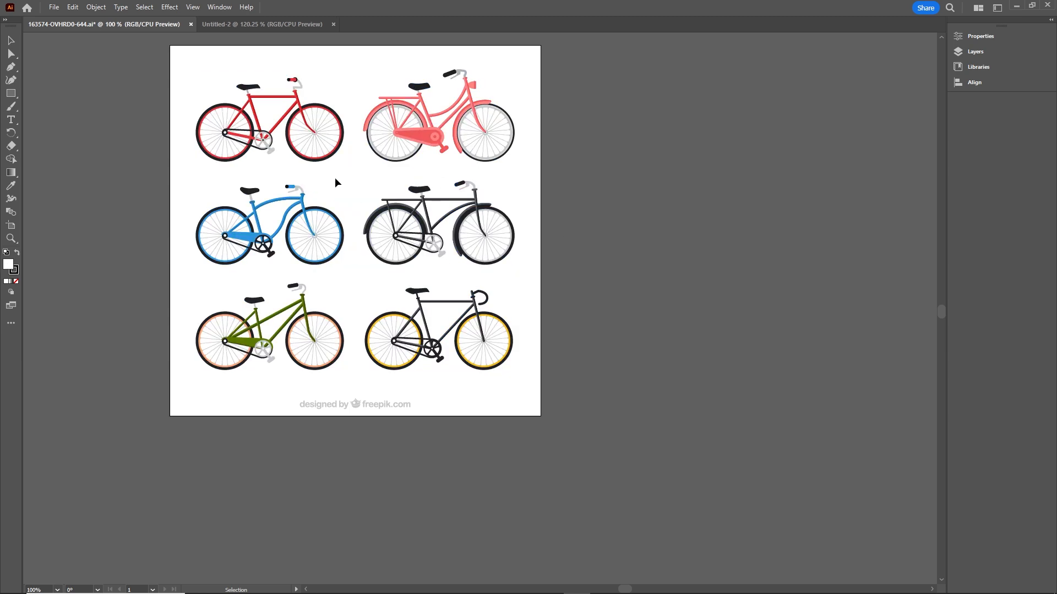
Transfer the red, pink and blue bicycles together into the new 970 x 250 px document
click(303, 116)
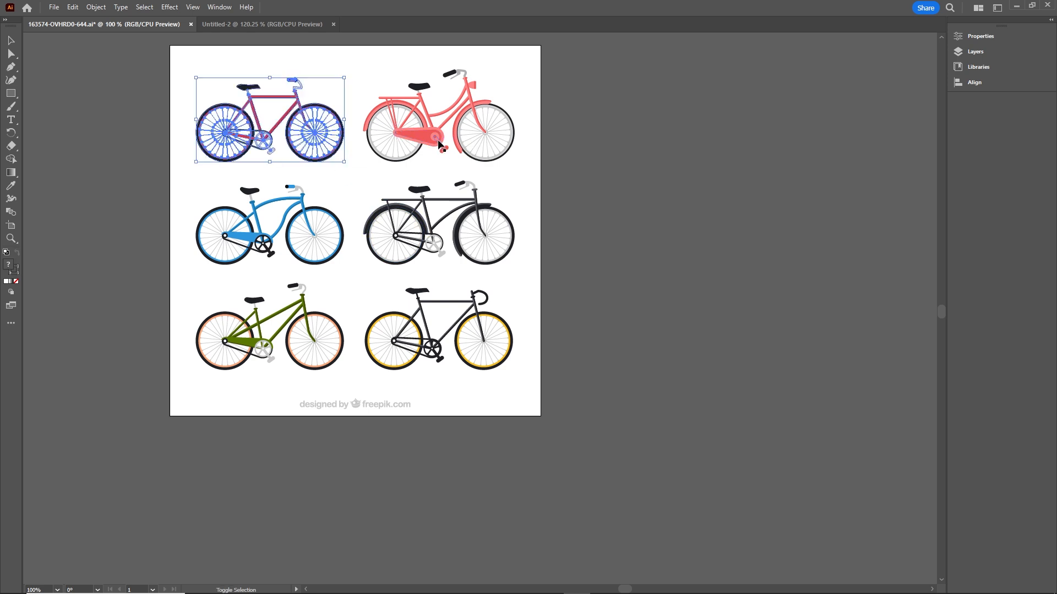
shift+click(413, 153)
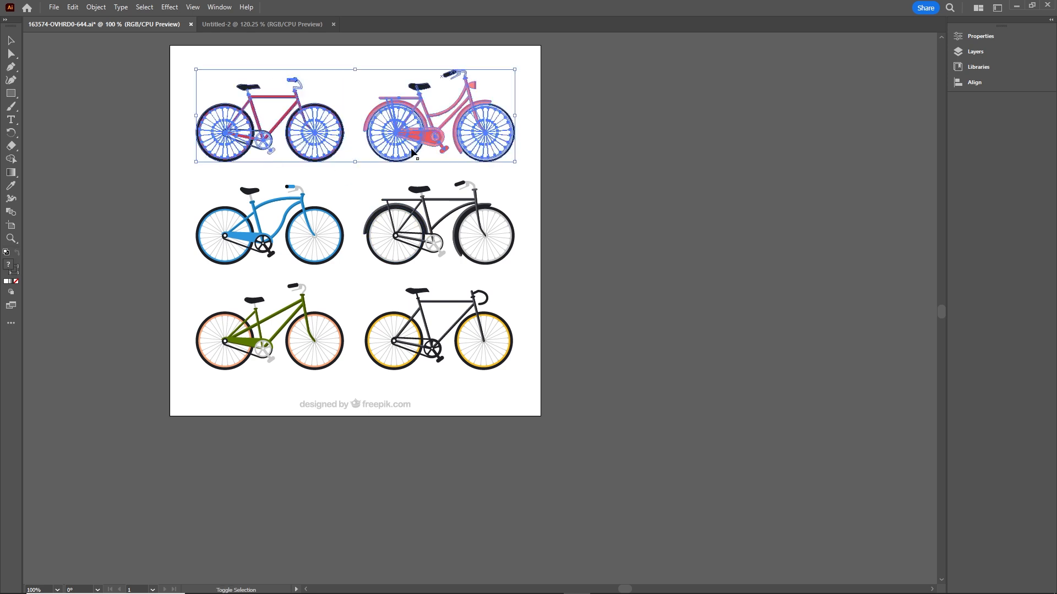
shift+click(313, 212)
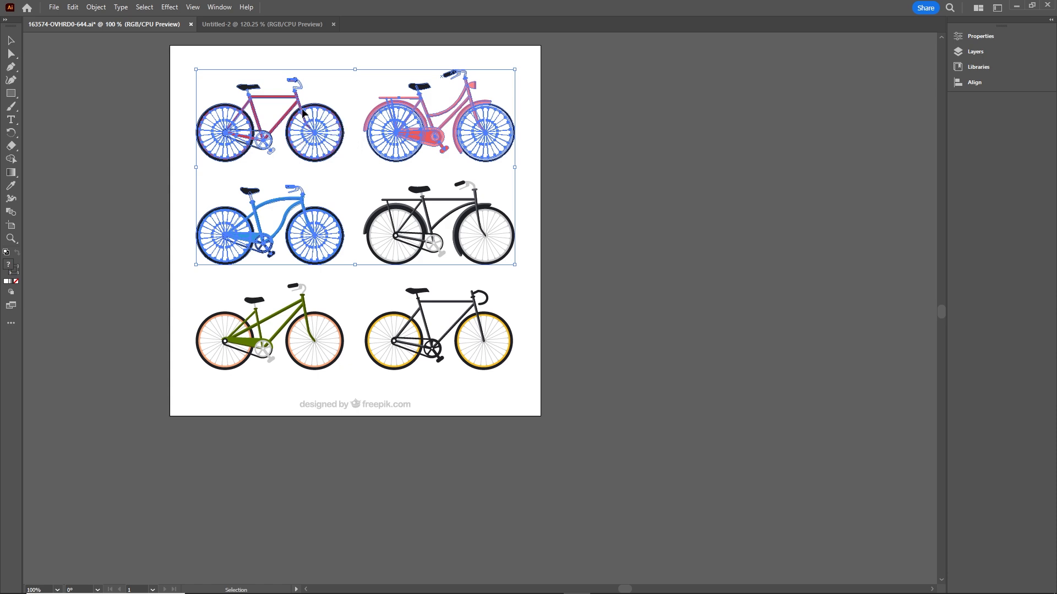
drag(306, 120, 445, 297)
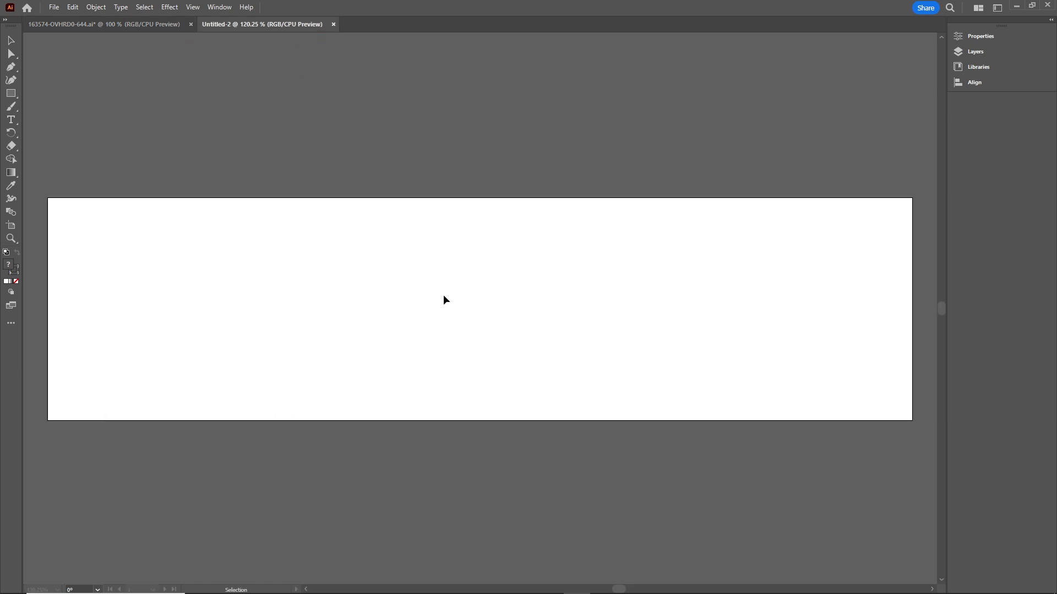
click(179, 199)
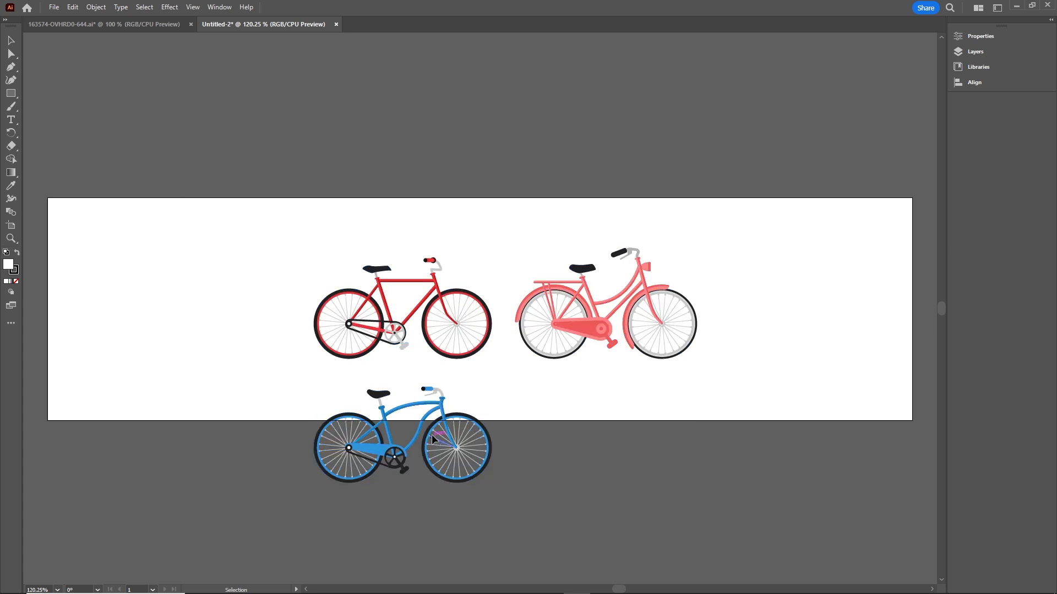
Try enlarging the red bicycle on its own, and undo the scaling
click(438, 451)
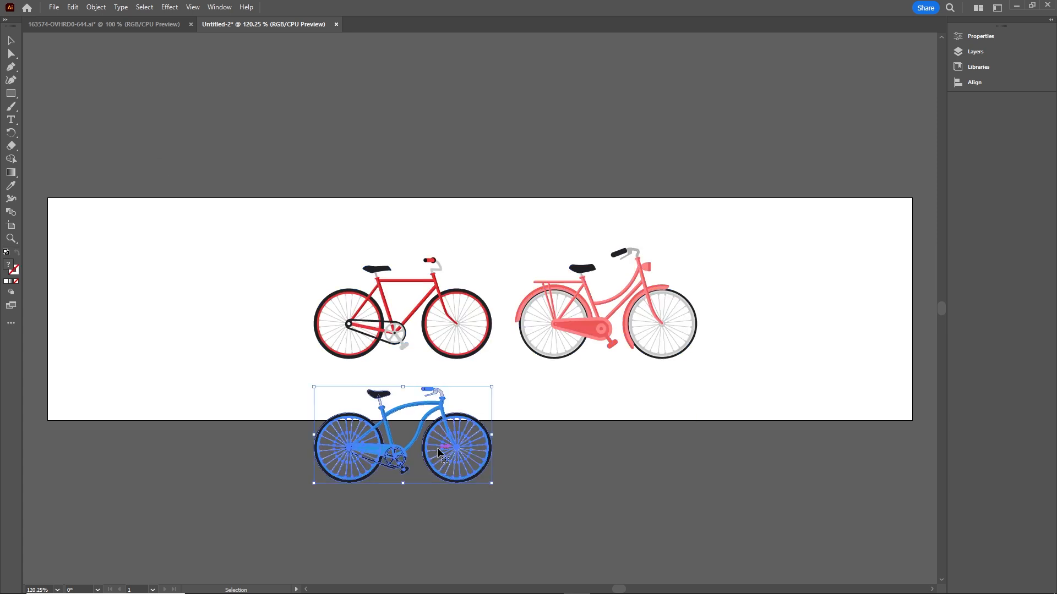
click(403, 313)
click(402, 321)
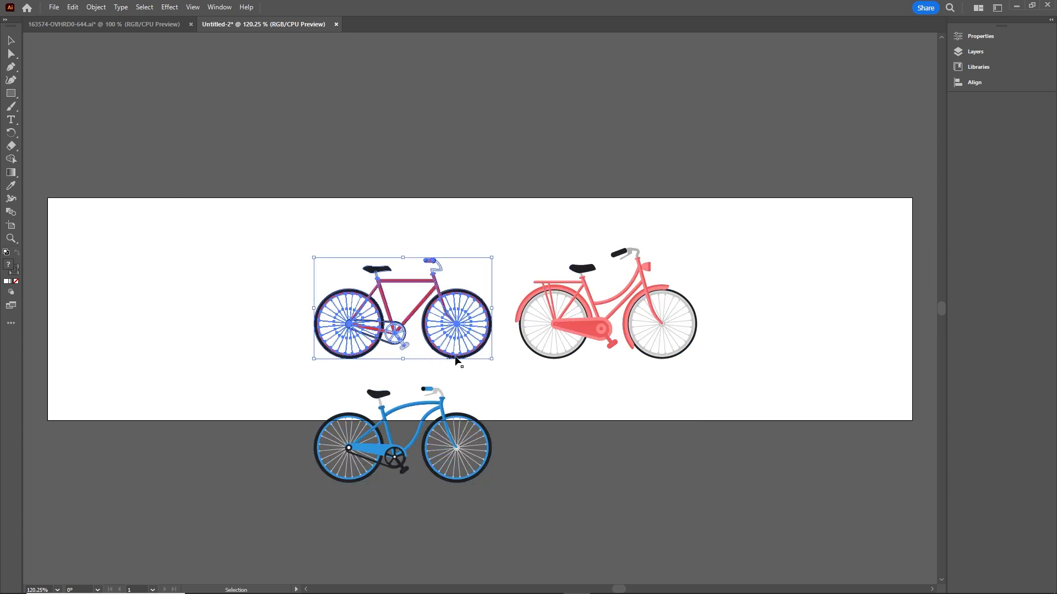
drag(491, 358, 548, 390)
key(ctrl+z)
Stack the blue and pink bicycles over the red one so their wheels align
click(418, 426)
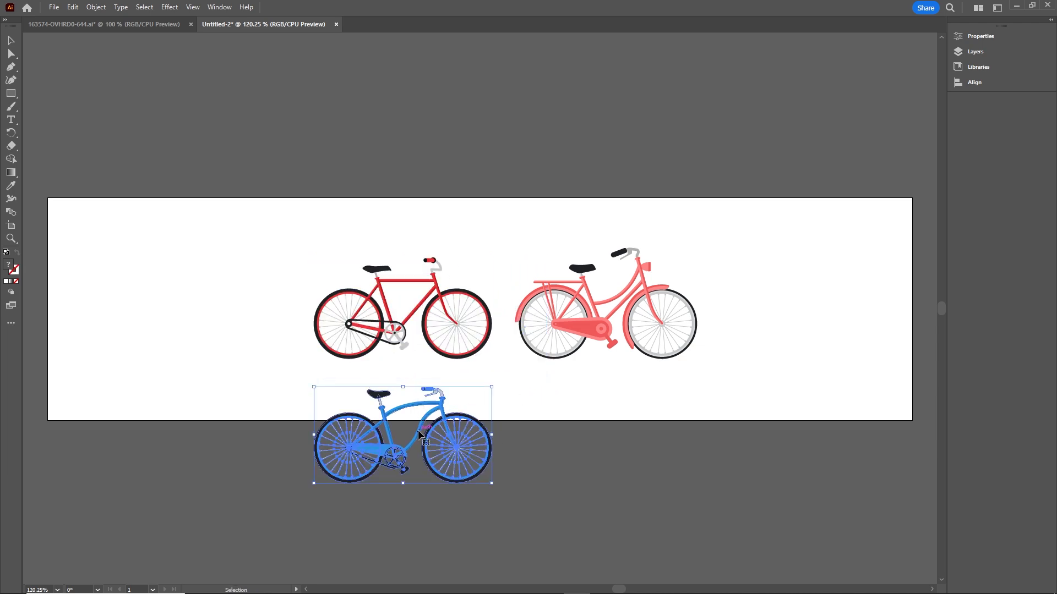
drag(419, 427, 421, 301)
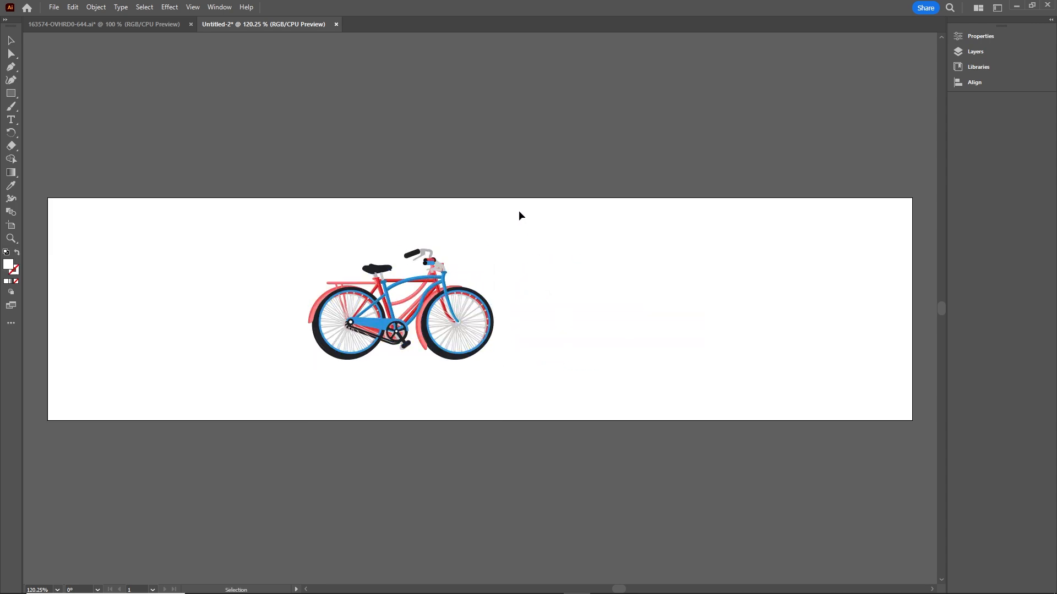
Scale the three stacked bicycles up together so they nearly fill the artboard's height with a small margin
drag(518, 215, 289, 374)
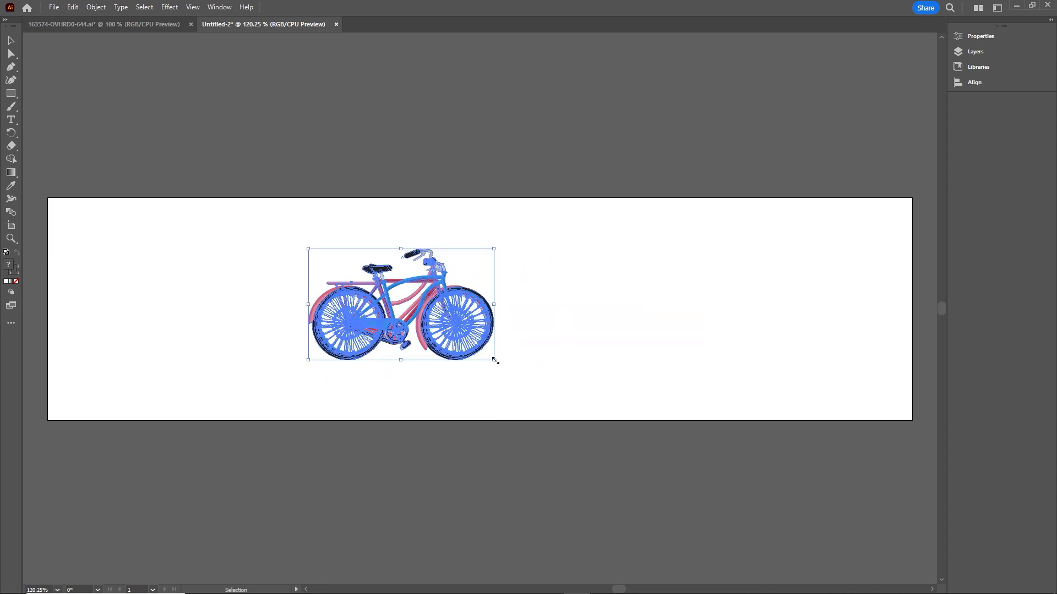
drag(494, 360, 575, 410)
click(625, 341)
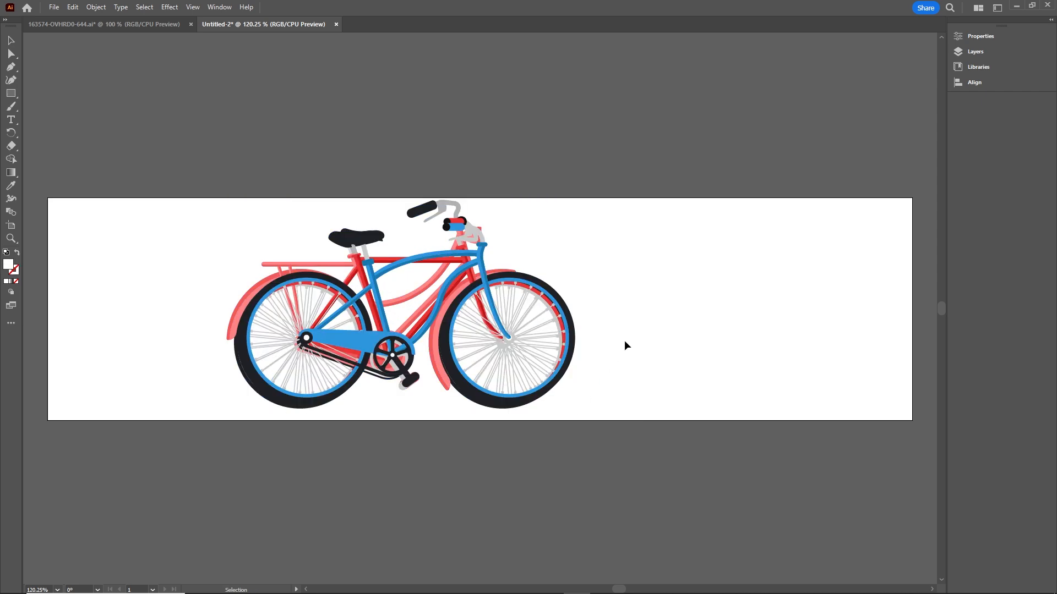
drag(623, 197, 215, 419)
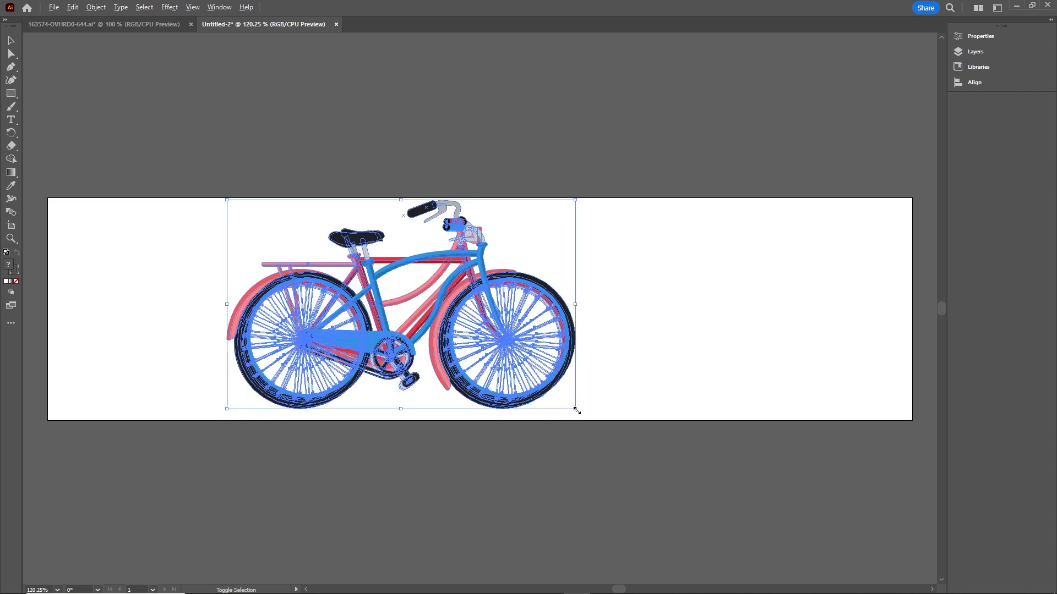
drag(576, 410, 564, 402)
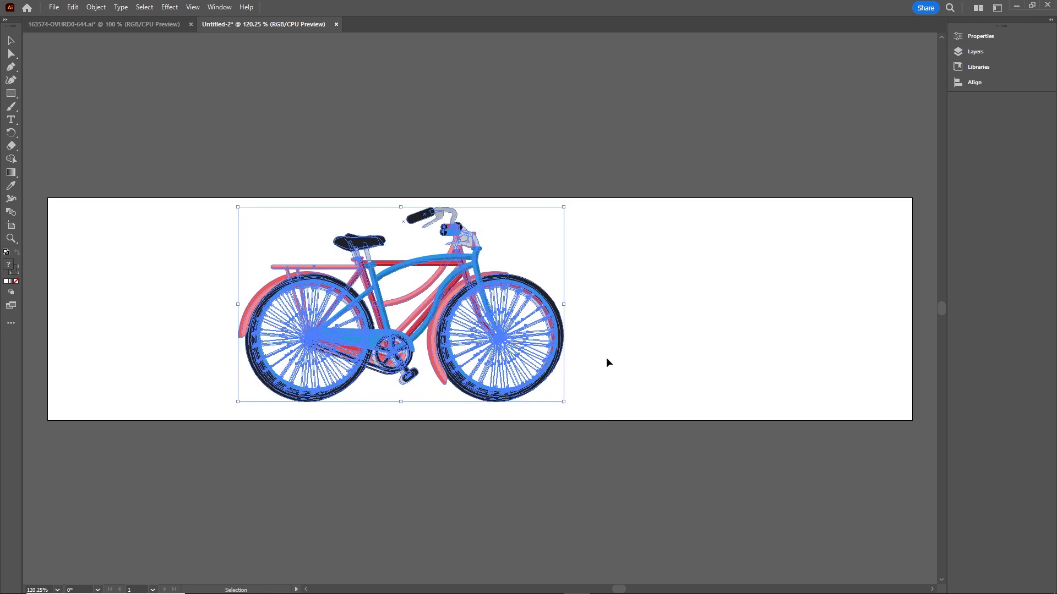
click(606, 358)
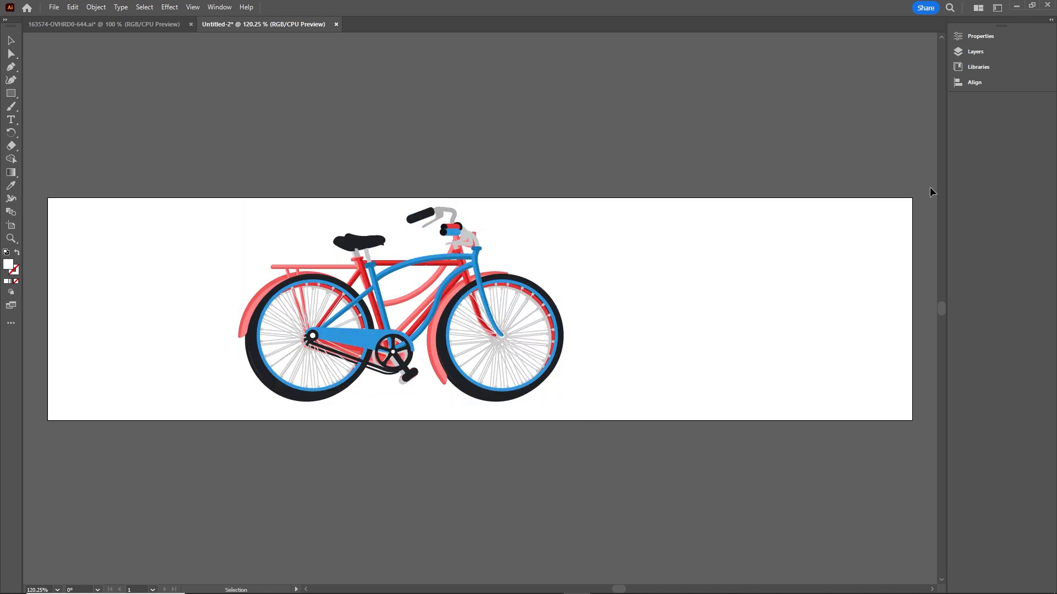
Release the three bicycles in Layer 1 to separate layers as a sequence
click(970, 54)
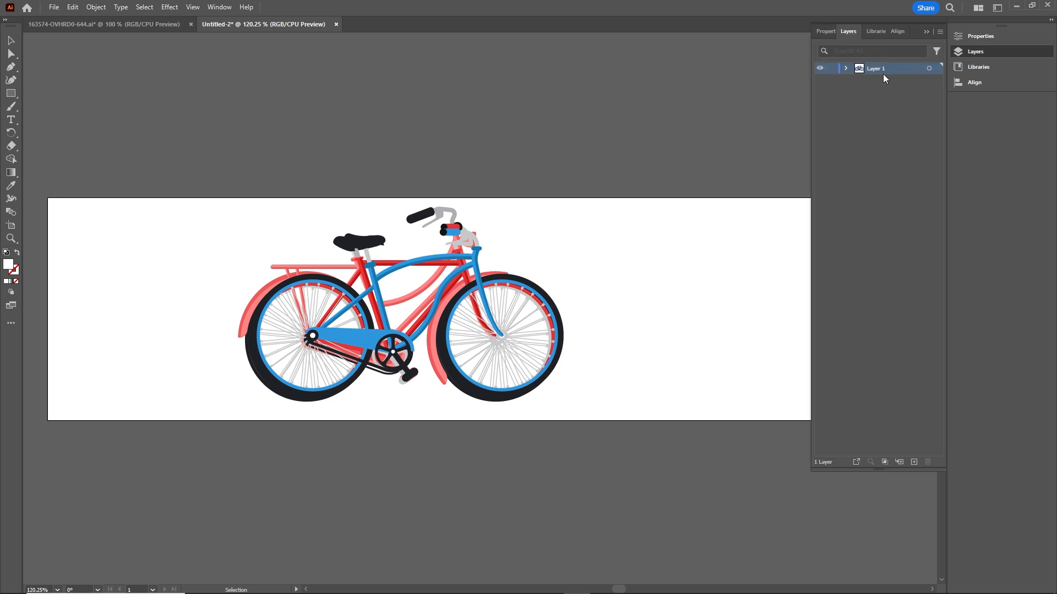
click(224, 8)
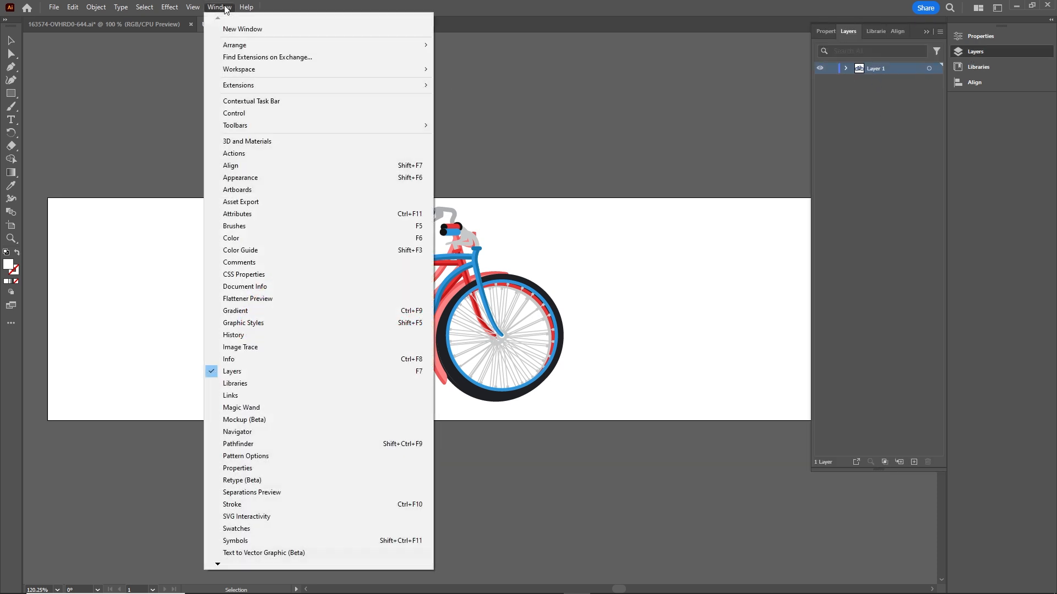
click(612, 123)
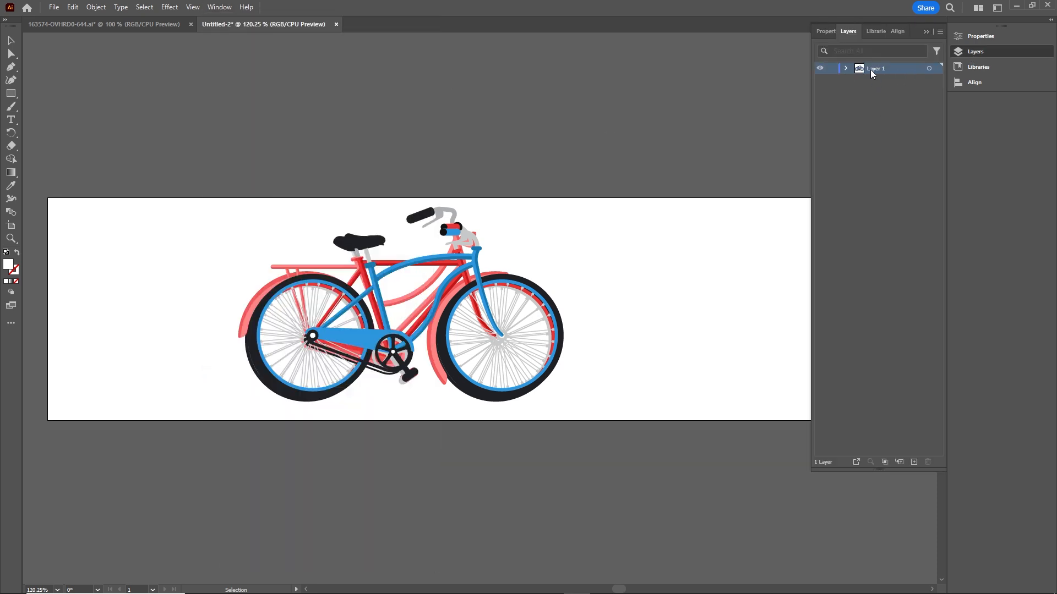
click(939, 32)
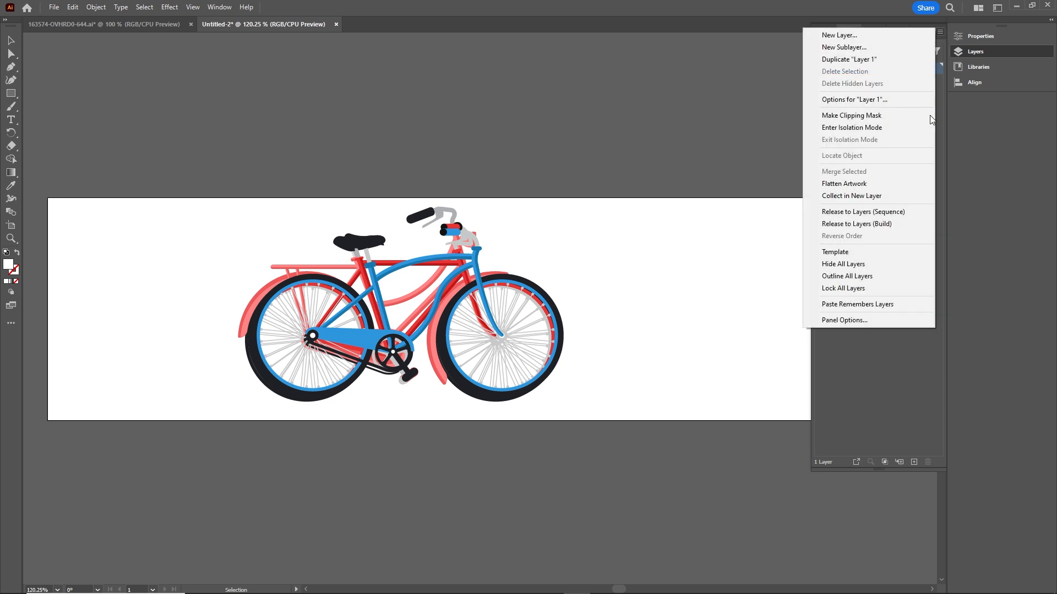
click(860, 216)
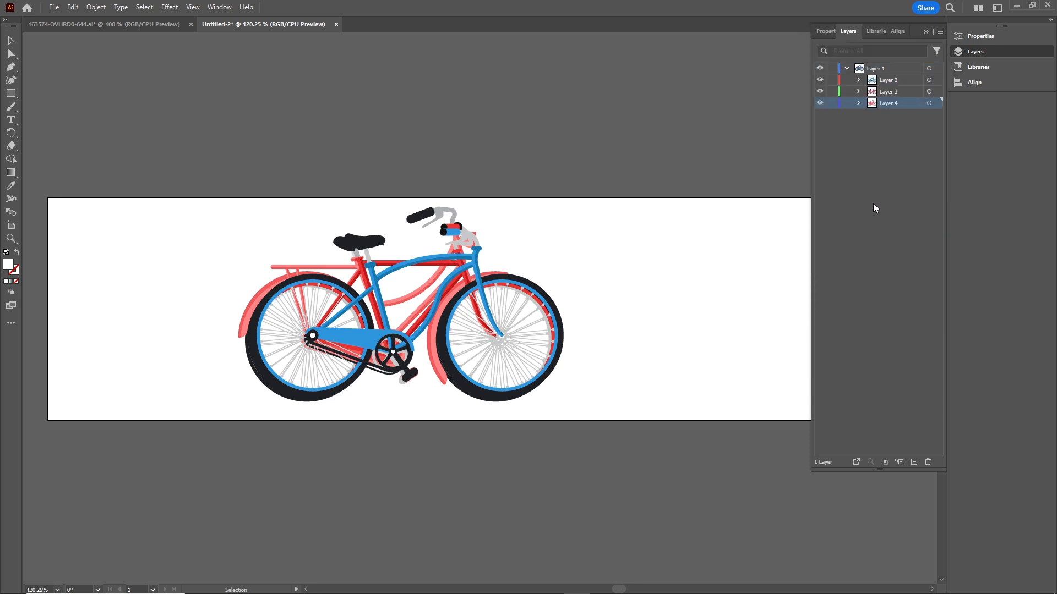
Move the three bicycle sublayers out of Layer 1 to the top level, and delete the emptied Layer 1
click(887, 146)
click(886, 83)
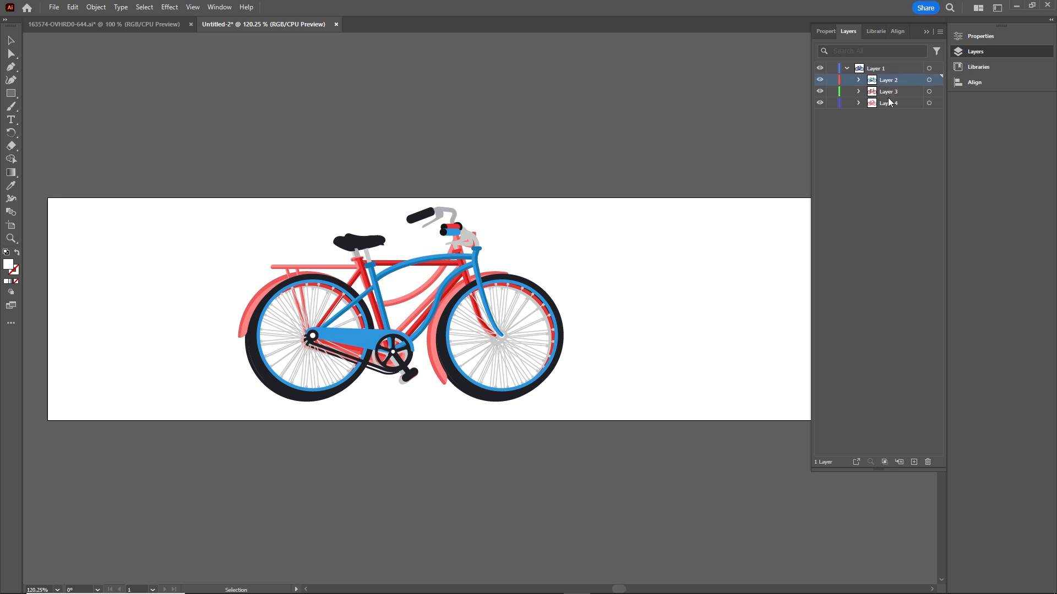
shift+click(888, 102)
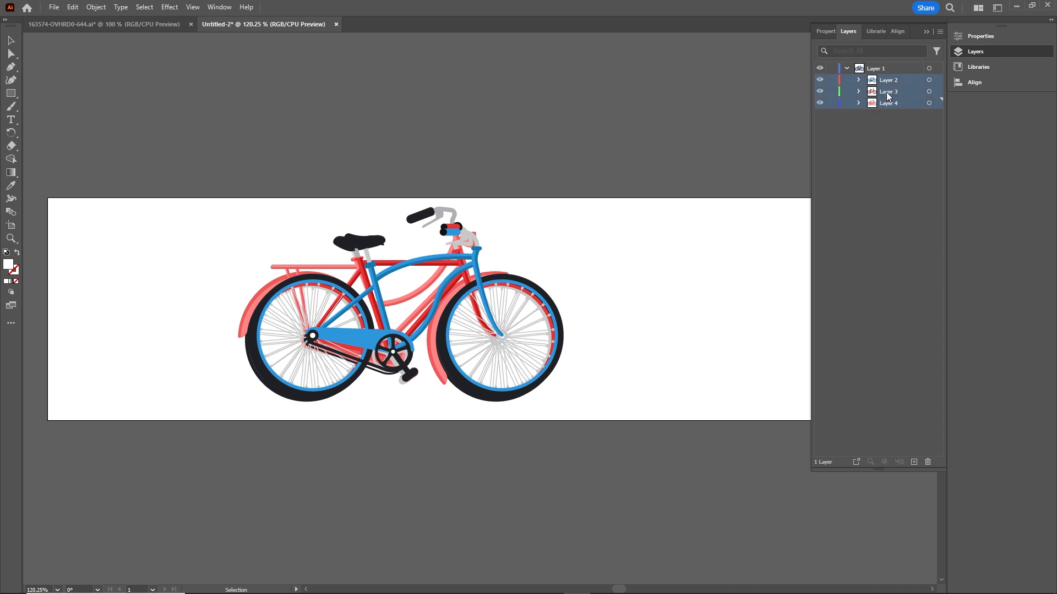
drag(887, 96, 864, 204)
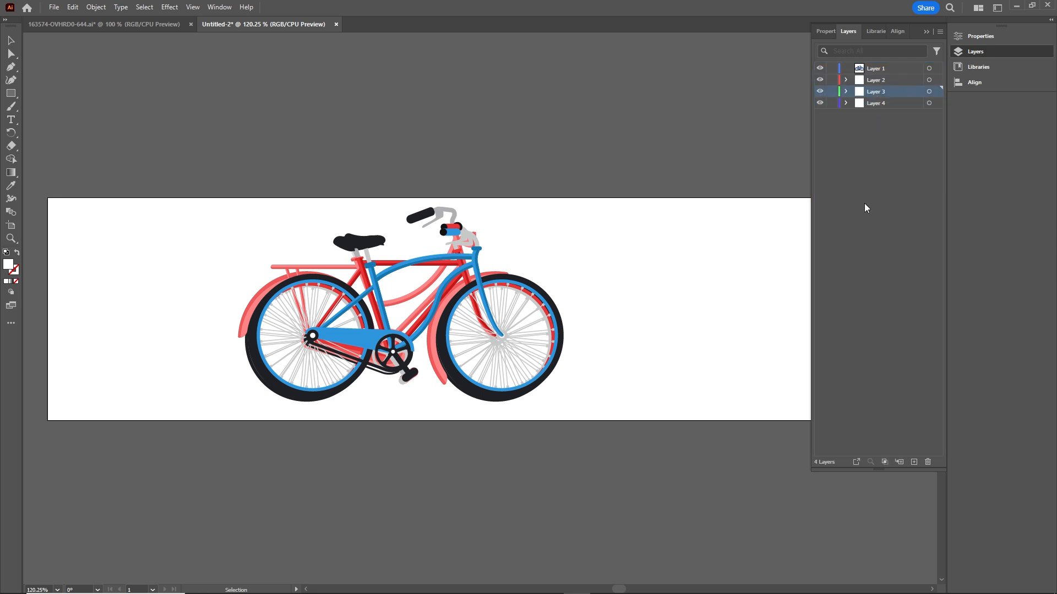
click(875, 70)
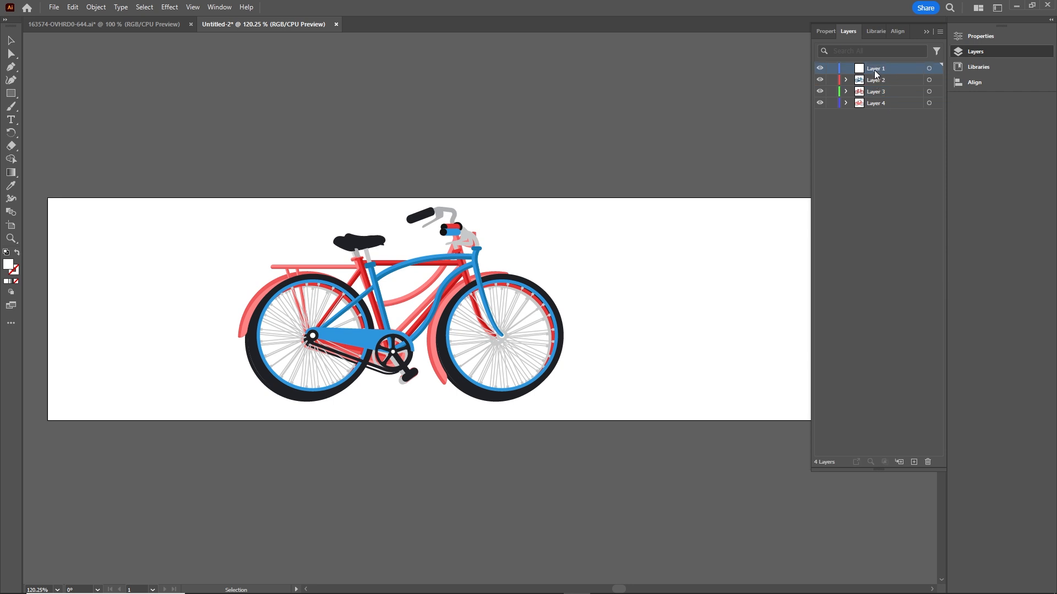
click(927, 463)
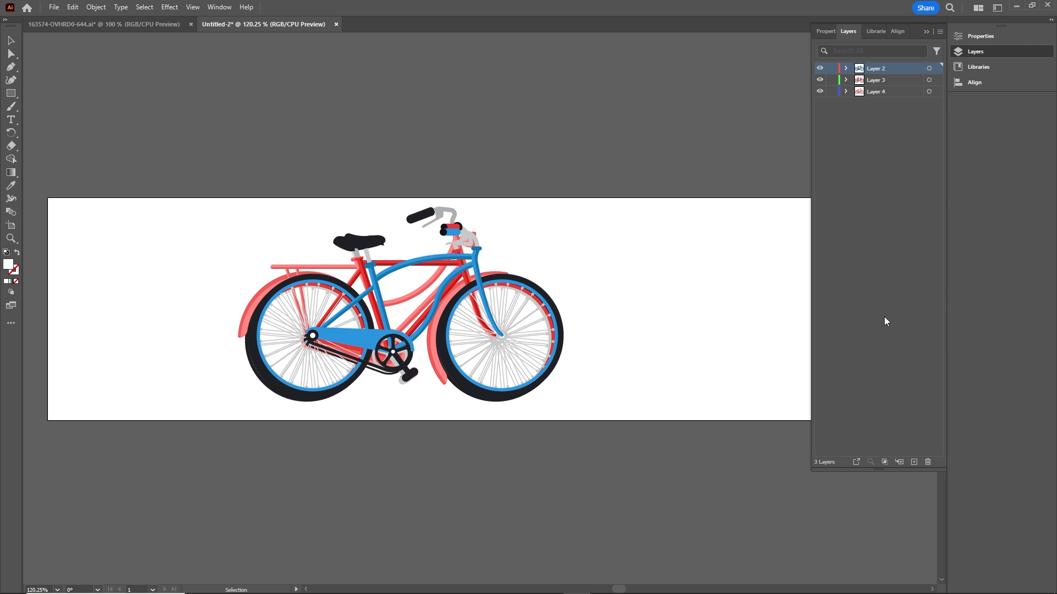
click(924, 32)
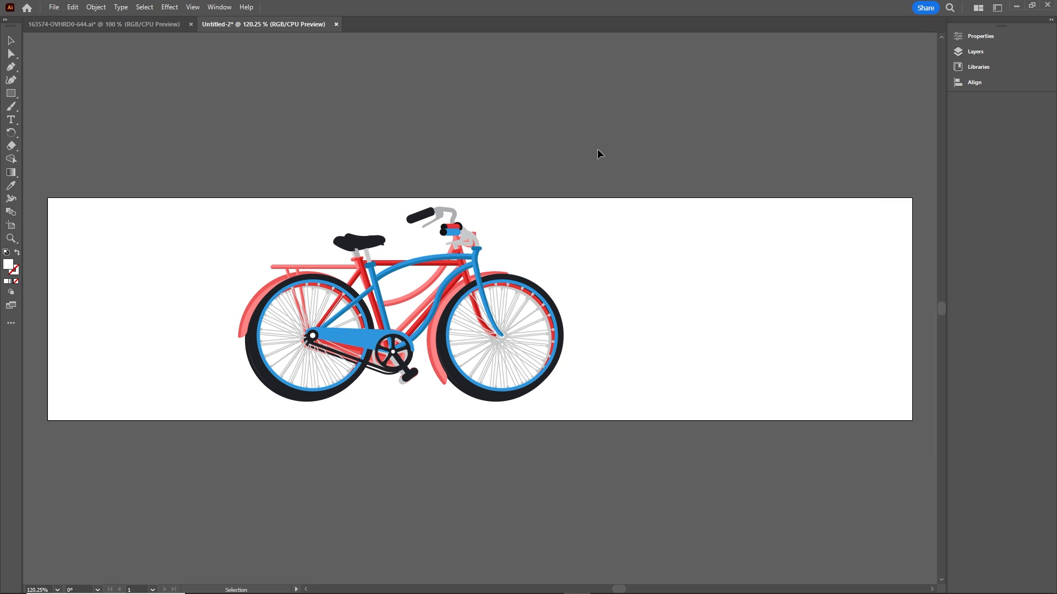
Start saving the document under a new name and create a folder named illustrator inside the tutorial folder of 55 bicyle animate
key(a)
key(ctrl+shift+s)
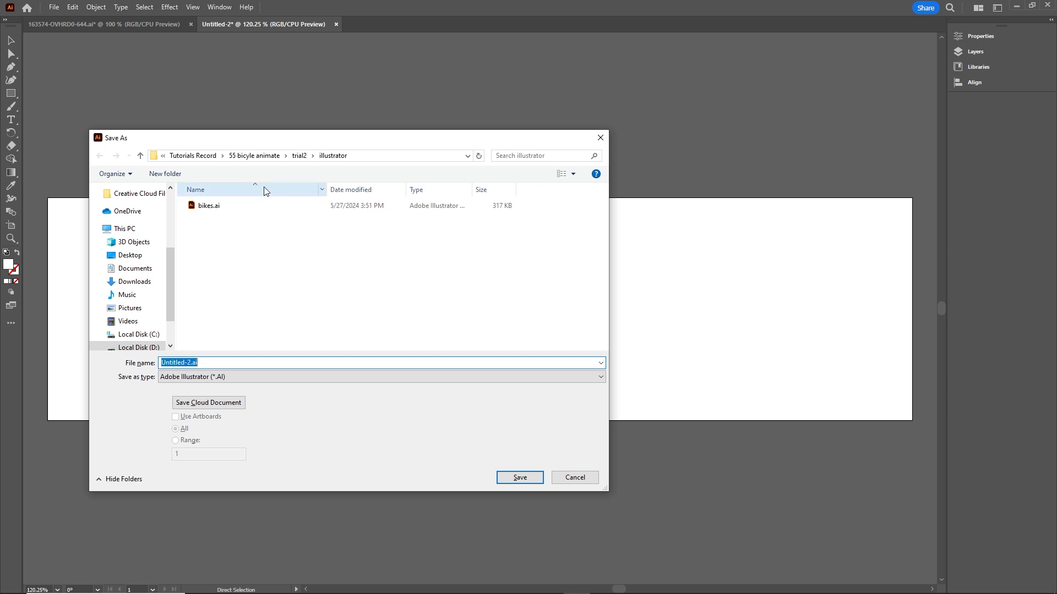
click(245, 160)
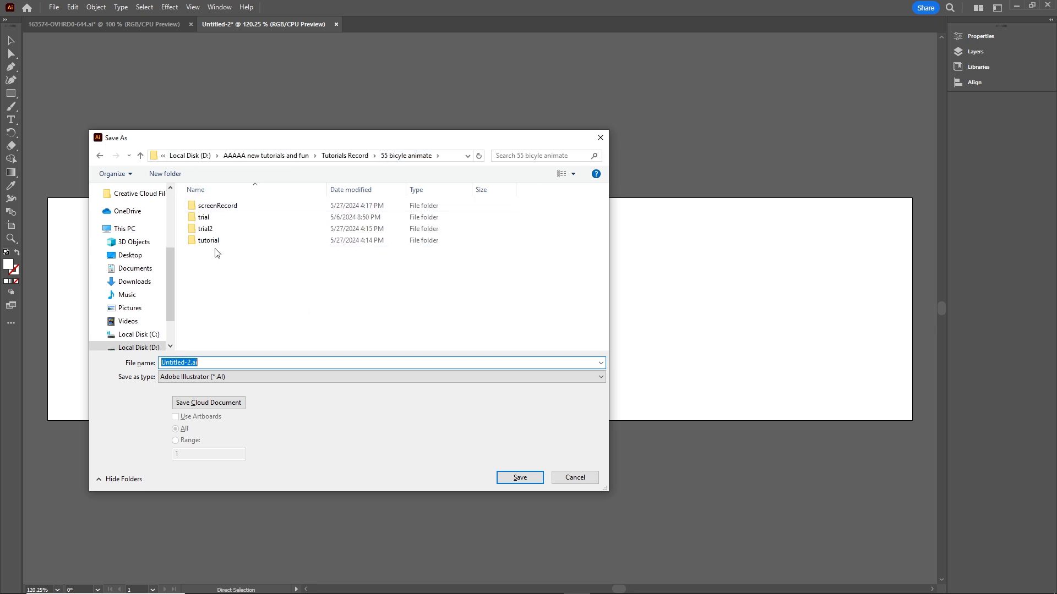
double_click(211, 242)
right_click(209, 254)
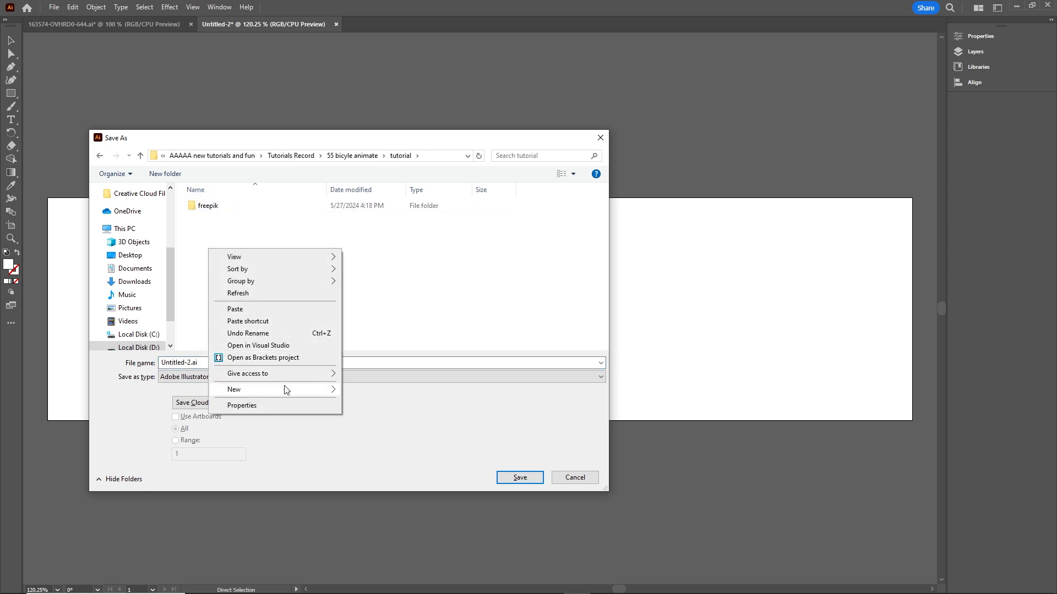
click(359, 394)
text(i)
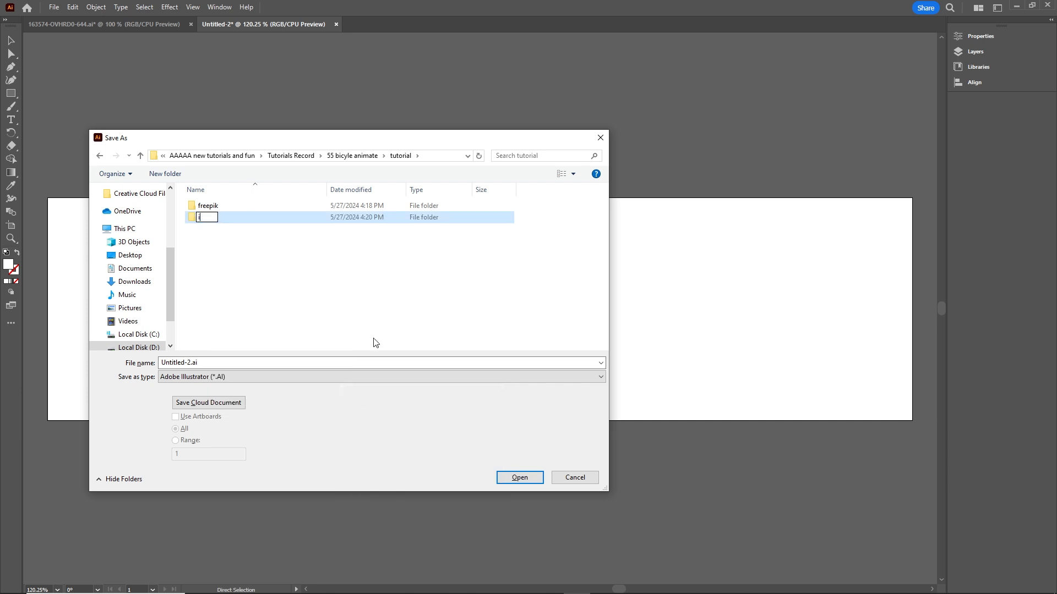
text(llustrator)
key(Return)
double_click(223, 218)
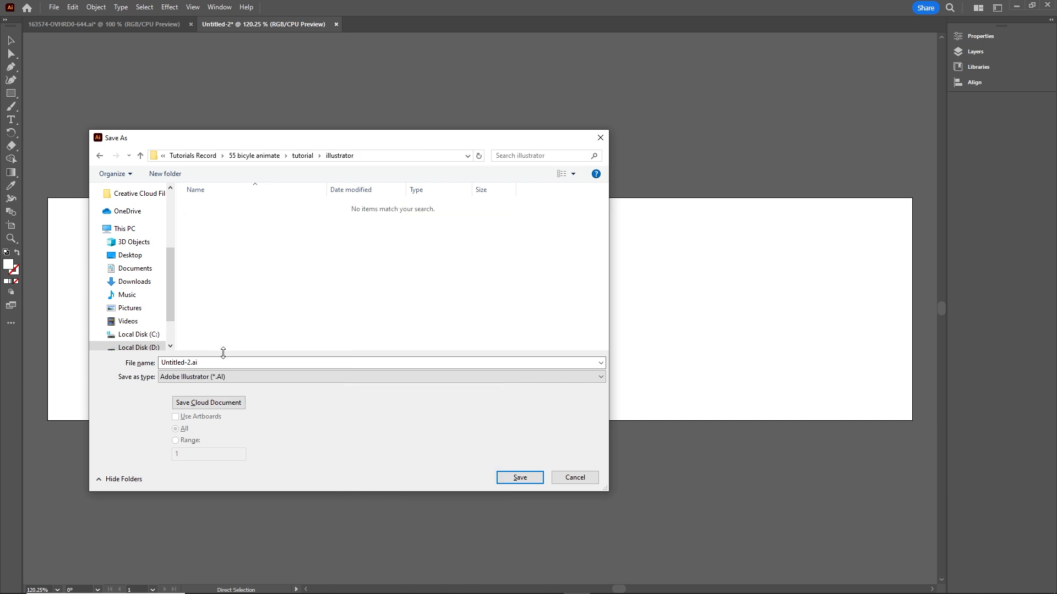
Save the document in the illustrator folder as bikes in Adobe Illustrator format, accepting the Illustrator 2020 version options
text(bikes)
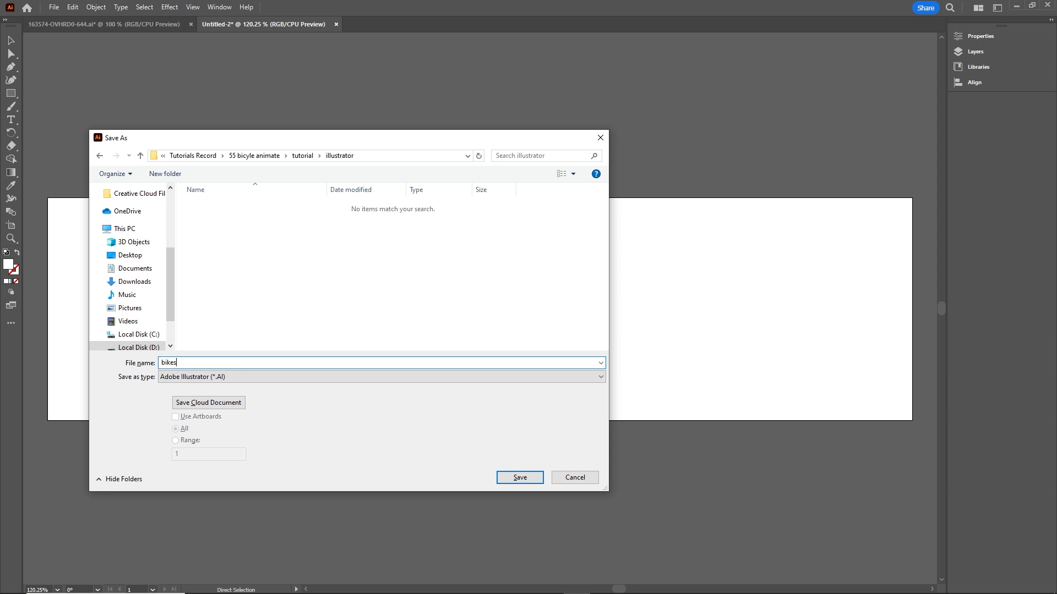
click(514, 478)
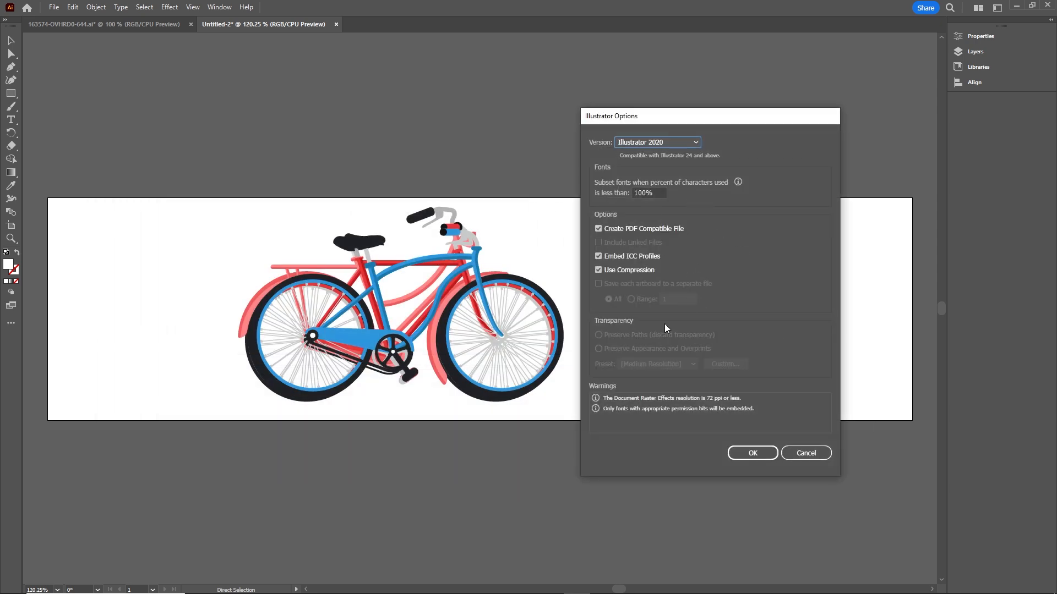
click(753, 453)
Switch to Adobe Animate and create a new 970 x 250 px HTML5 Canvas document at 24 fps
mouse_move(448, 588)
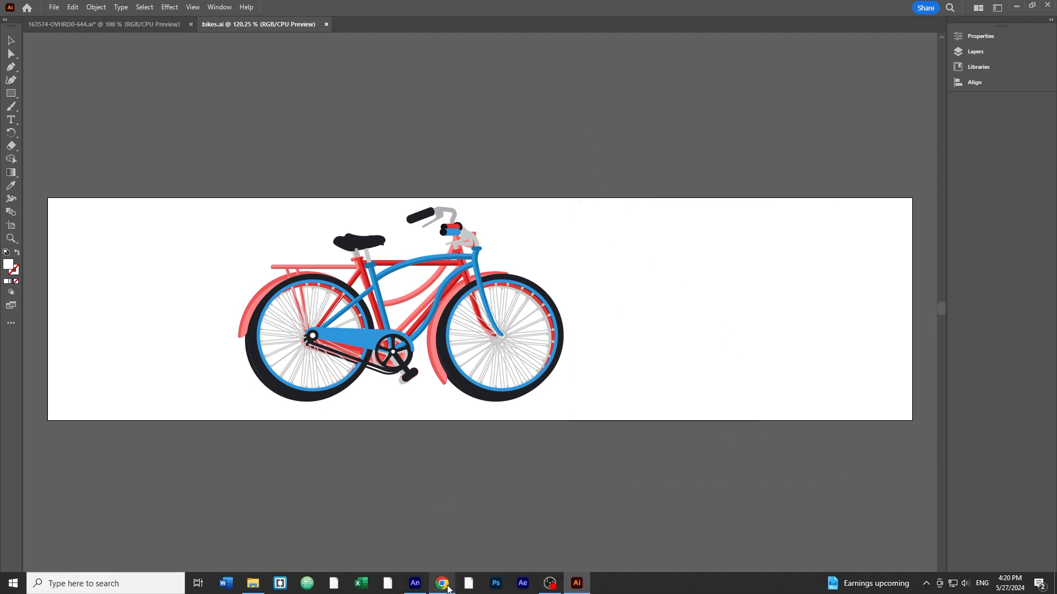
click(415, 583)
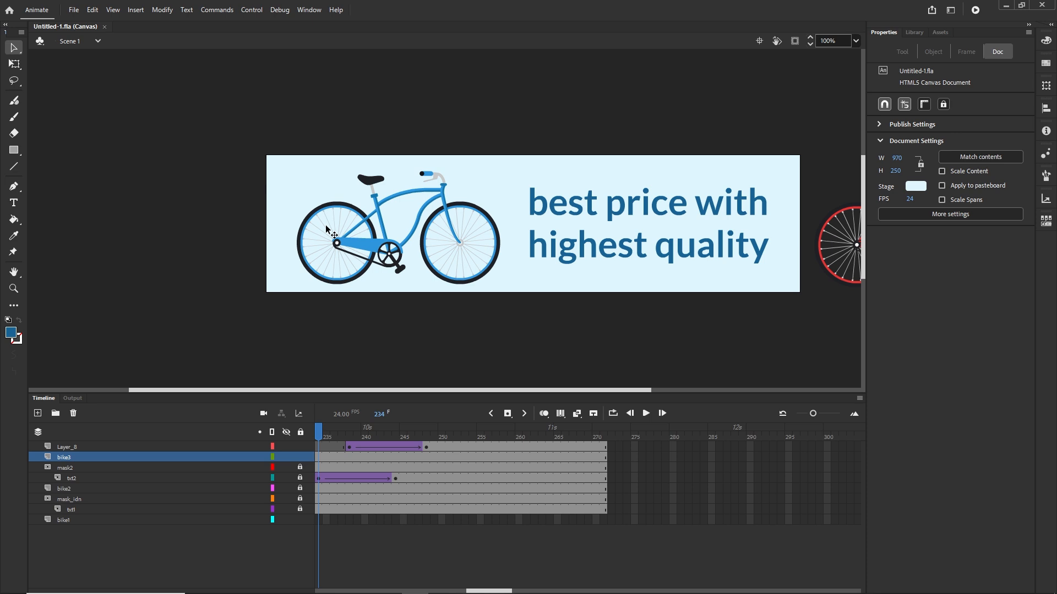
key(ctrl+r)
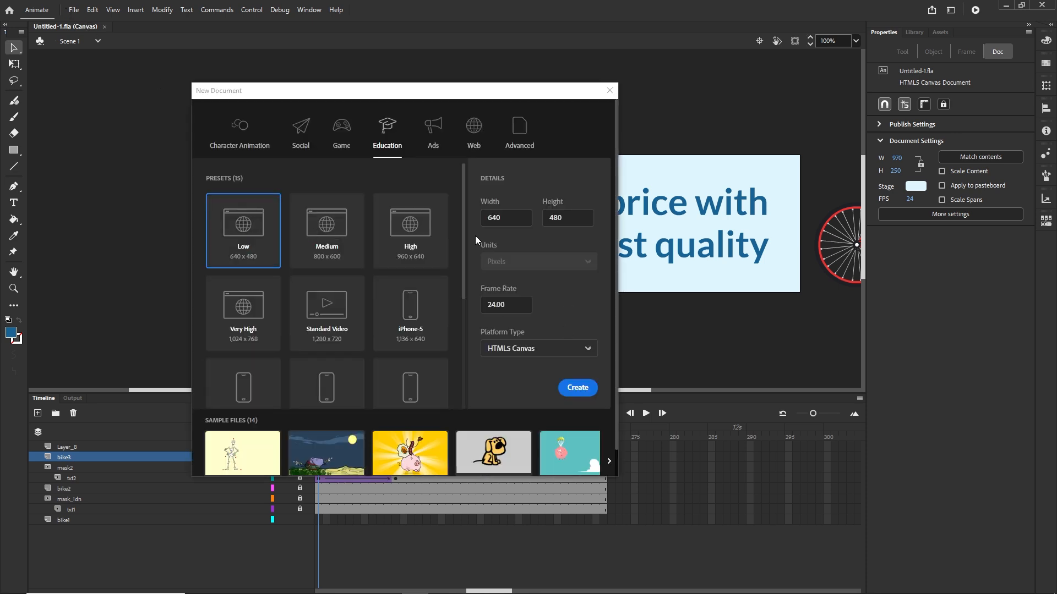
click(512, 223)
text(970)
key(Tab)
text(2)
click(576, 390)
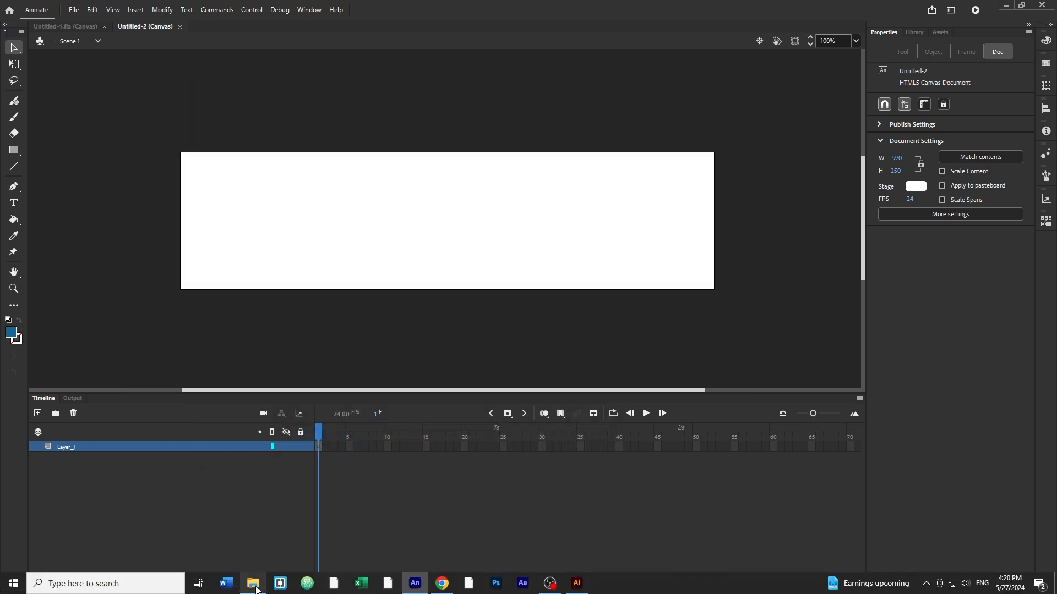
Import bikes.ai from the tutorial\illustrator folder in File Explorer onto the Animate stage, converting its layers to Animate layers at their original position
click(253, 583)
click(697, 204)
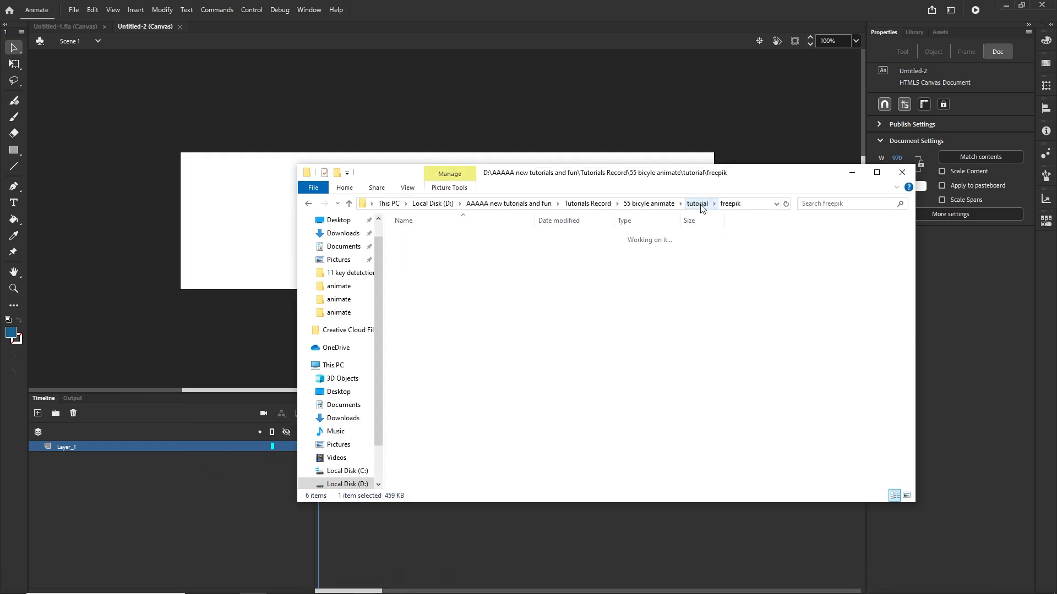
double_click(408, 249)
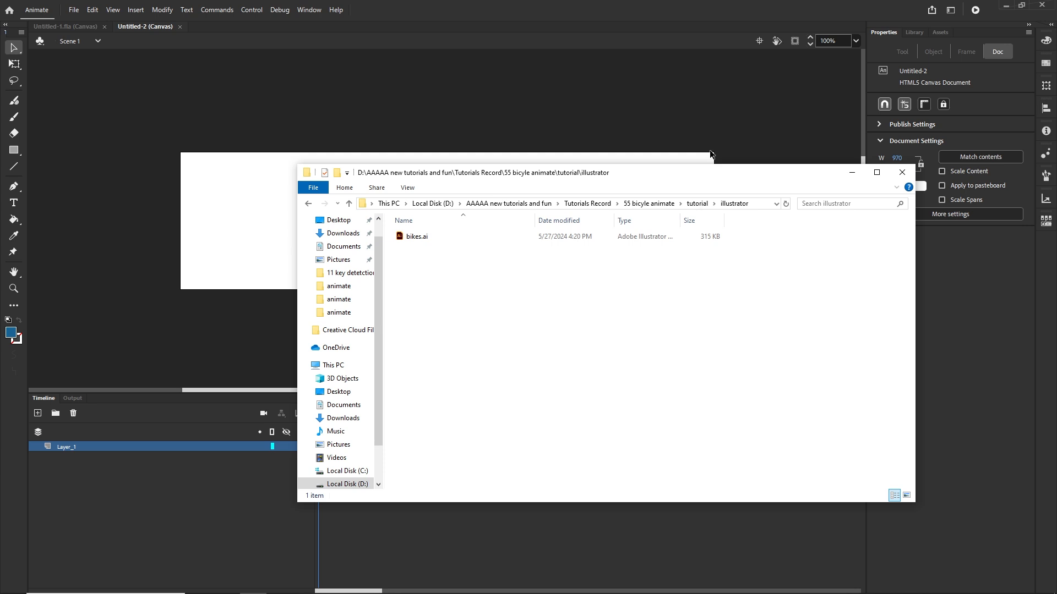
drag(730, 179, 729, 321)
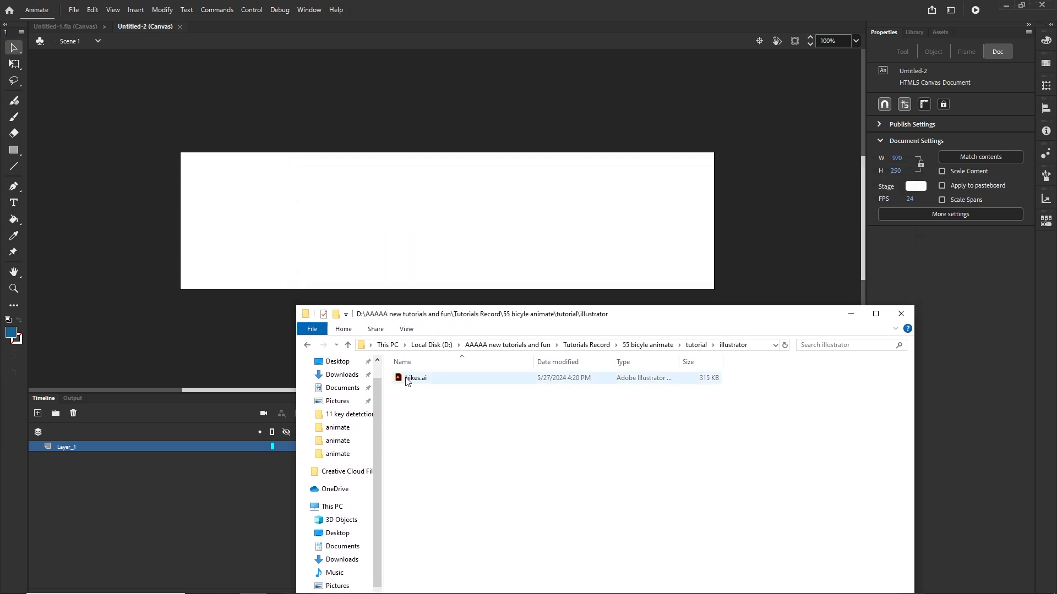
drag(407, 378, 428, 236)
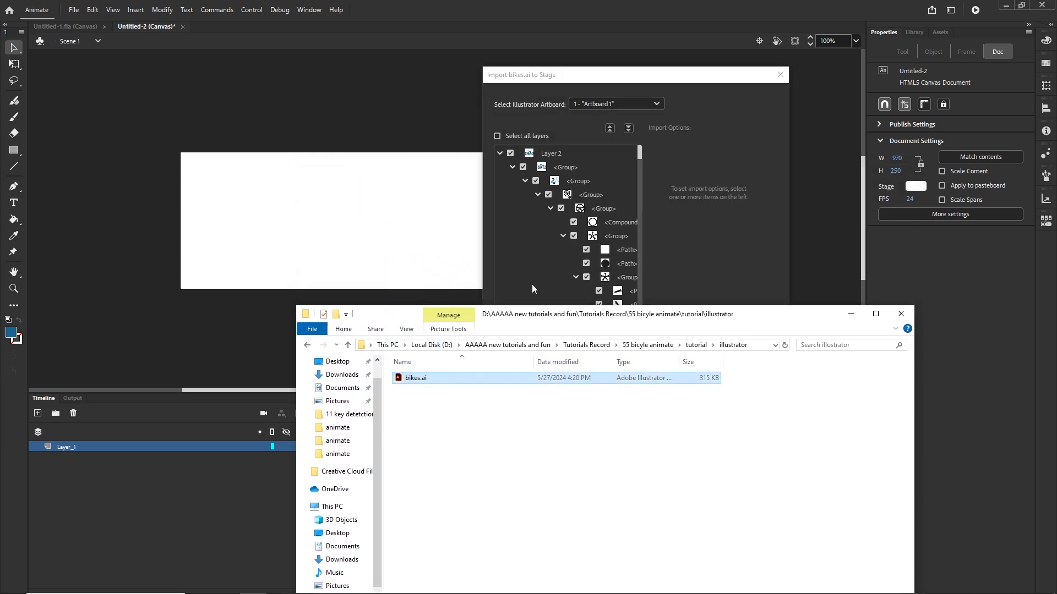
click(694, 229)
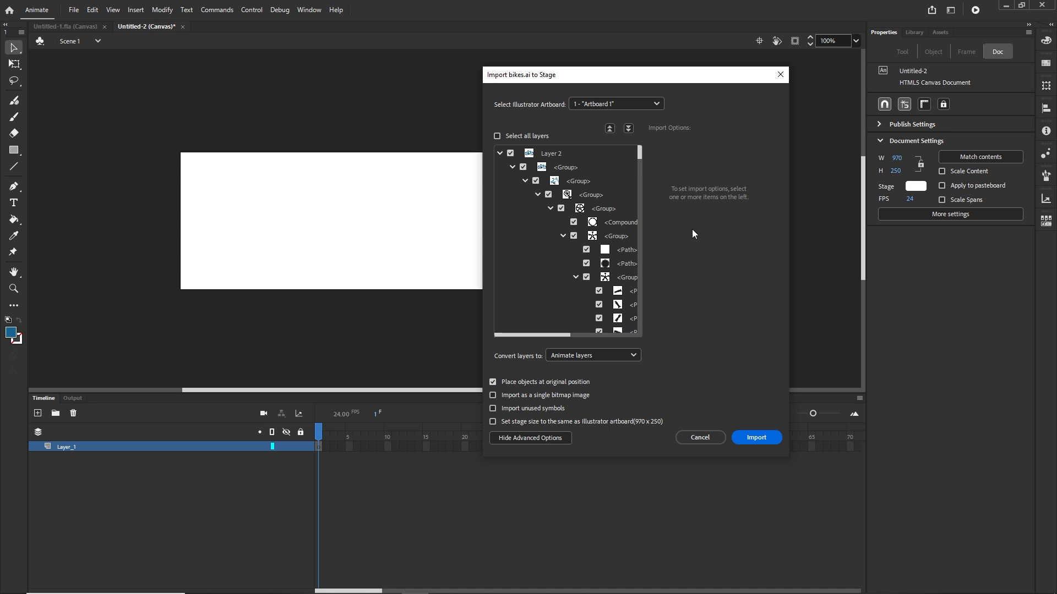
click(756, 438)
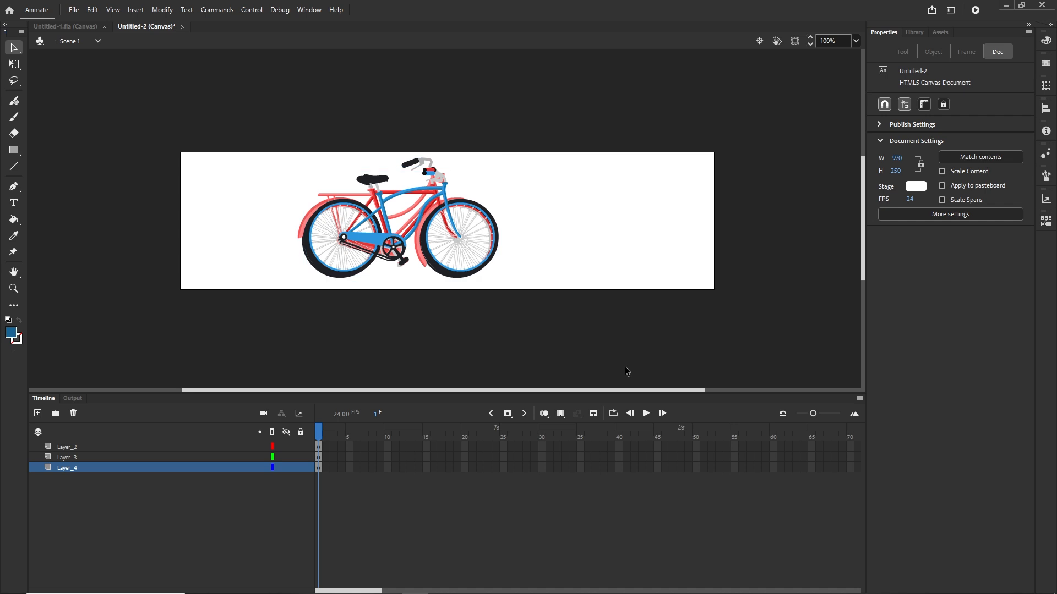
Spread the stacked bicycles apart: blue to about X 748, red to about X -142, and pink slightly right and down between them
click(394, 258)
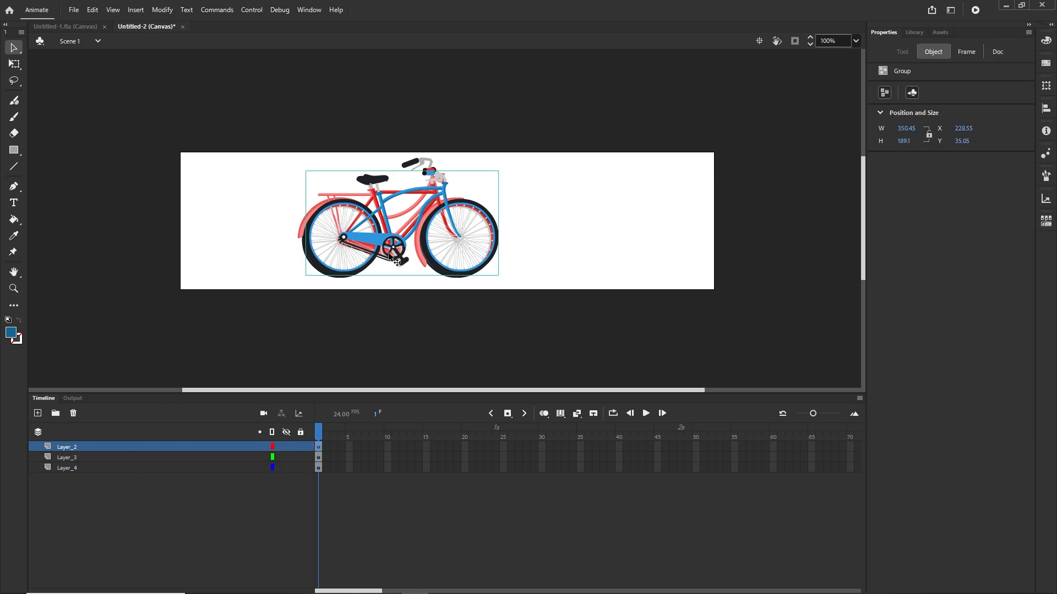
drag(395, 260, 681, 256)
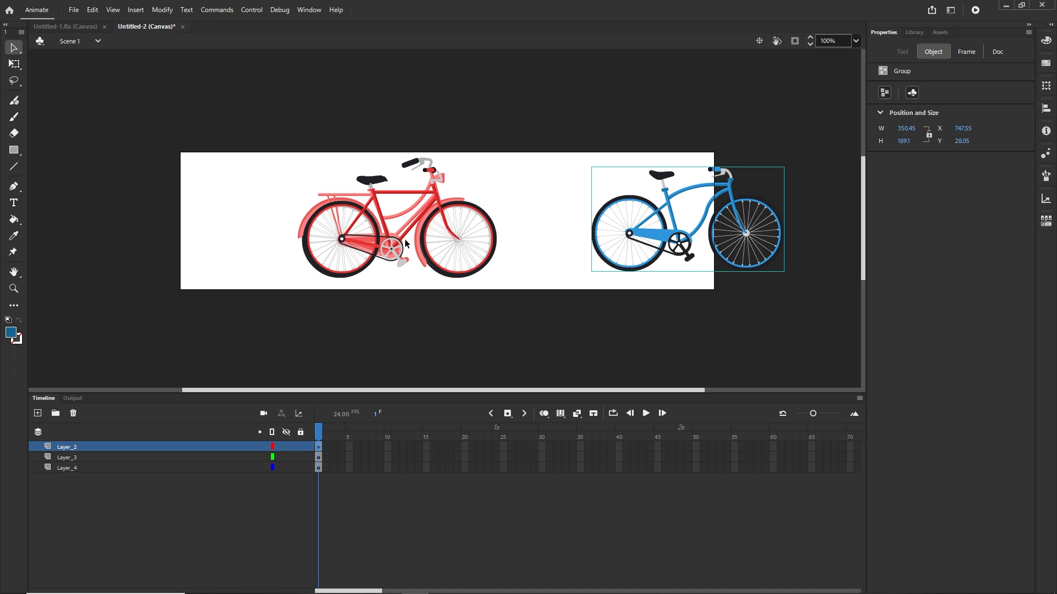
drag(395, 244, 202, 249)
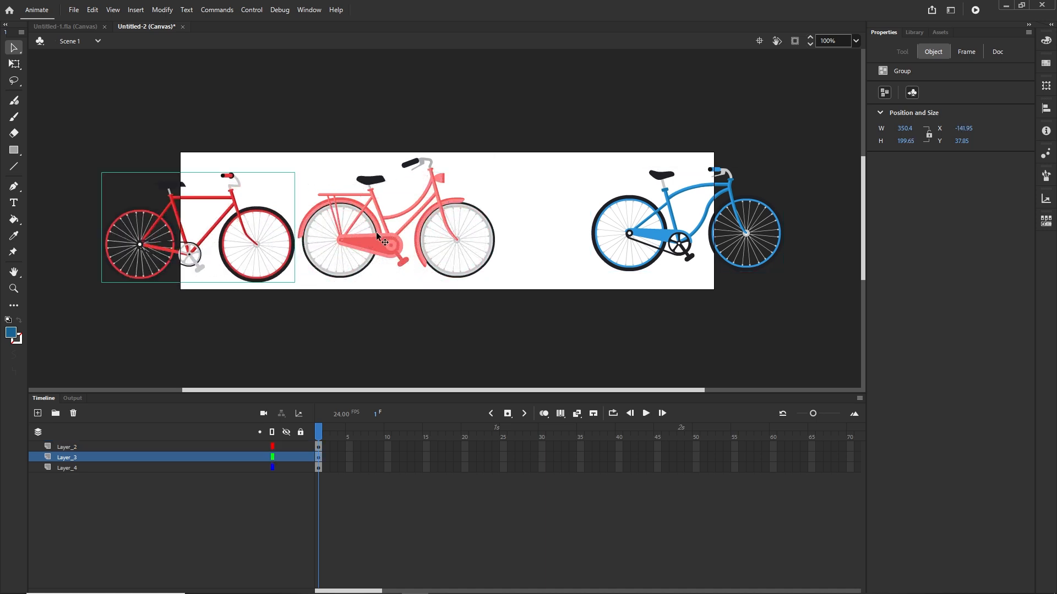
drag(376, 236, 417, 248)
click(566, 337)
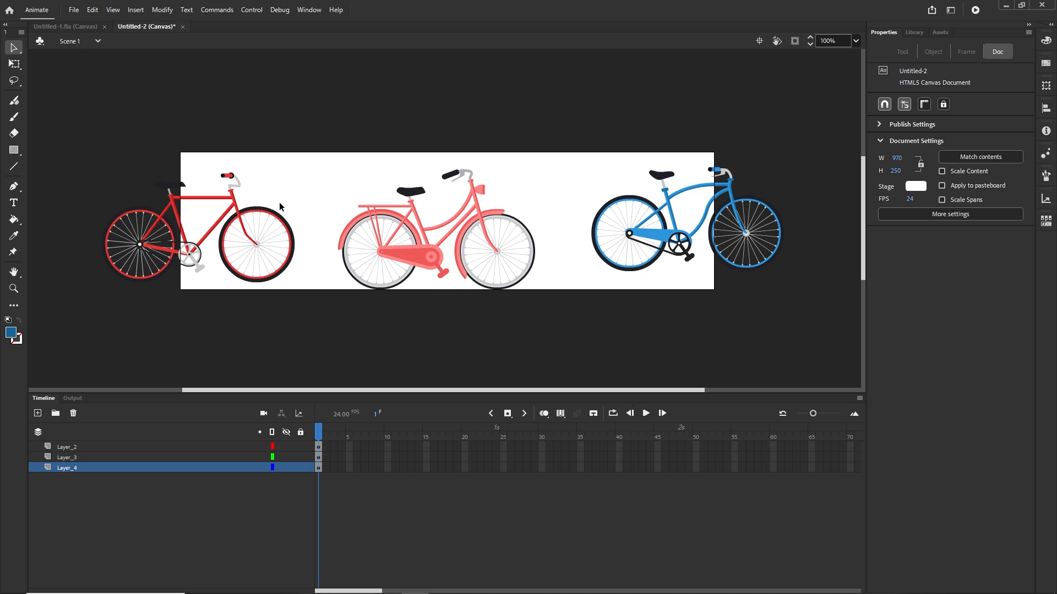
Convert the red bicycle to a movie clip symbol named bike1
click(232, 207)
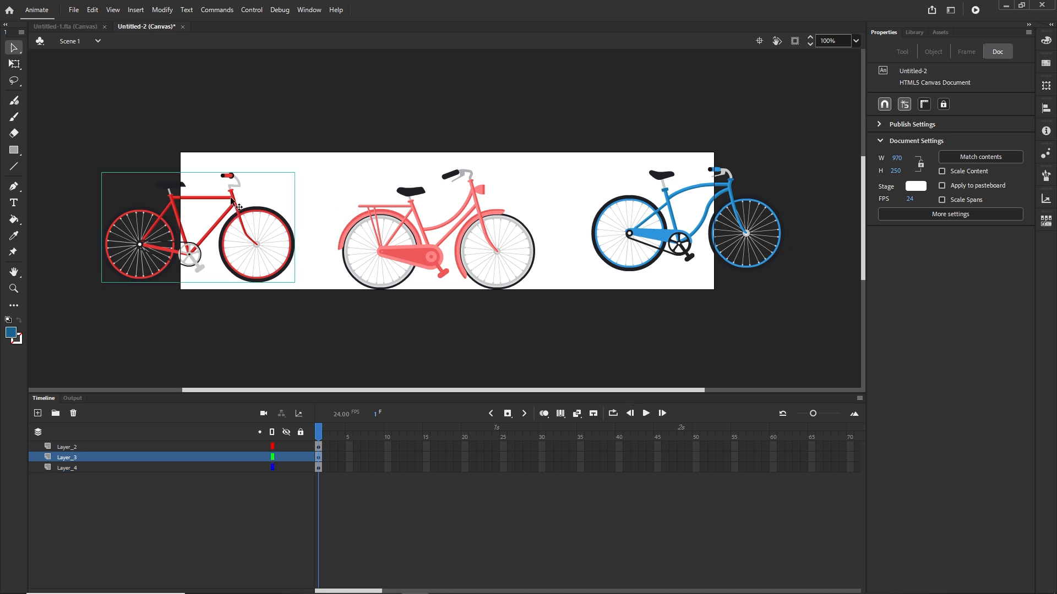
click(164, 12)
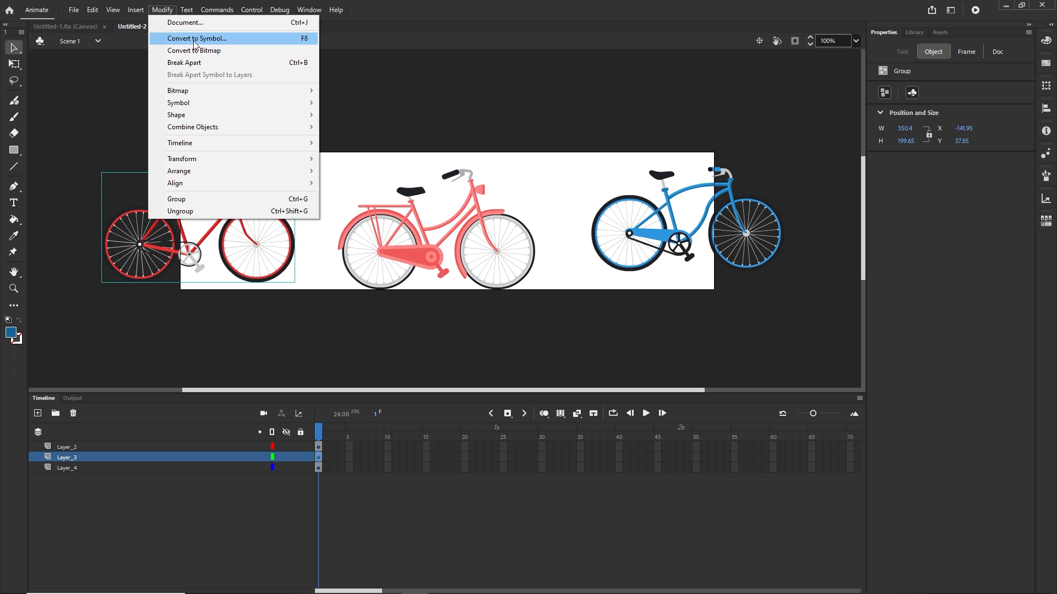
click(194, 39)
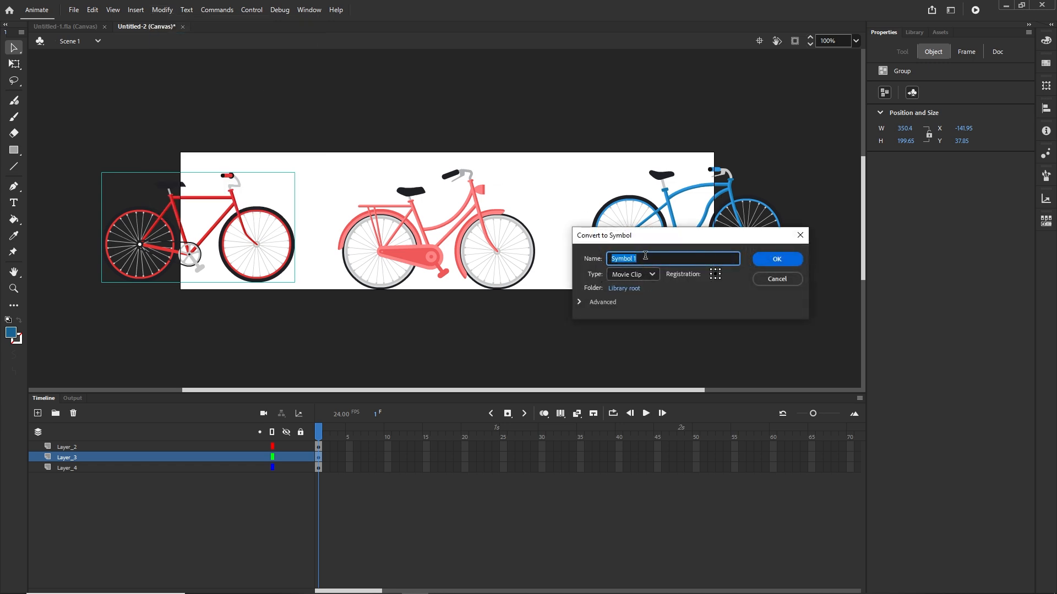
text(bike1)
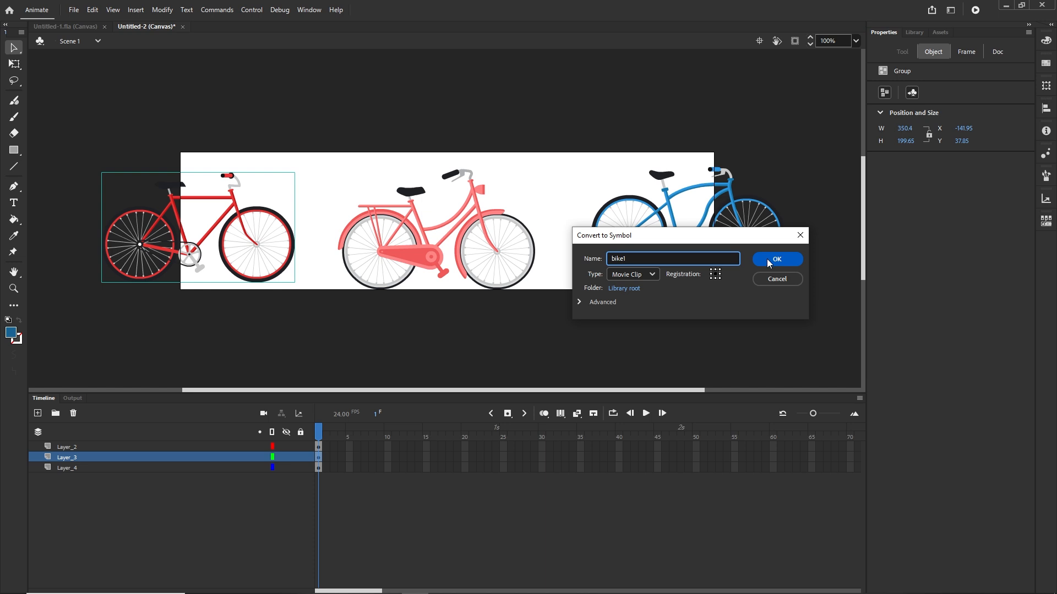
click(773, 261)
Convert the pink bicycle to a movie clip symbol named bike2
click(441, 257)
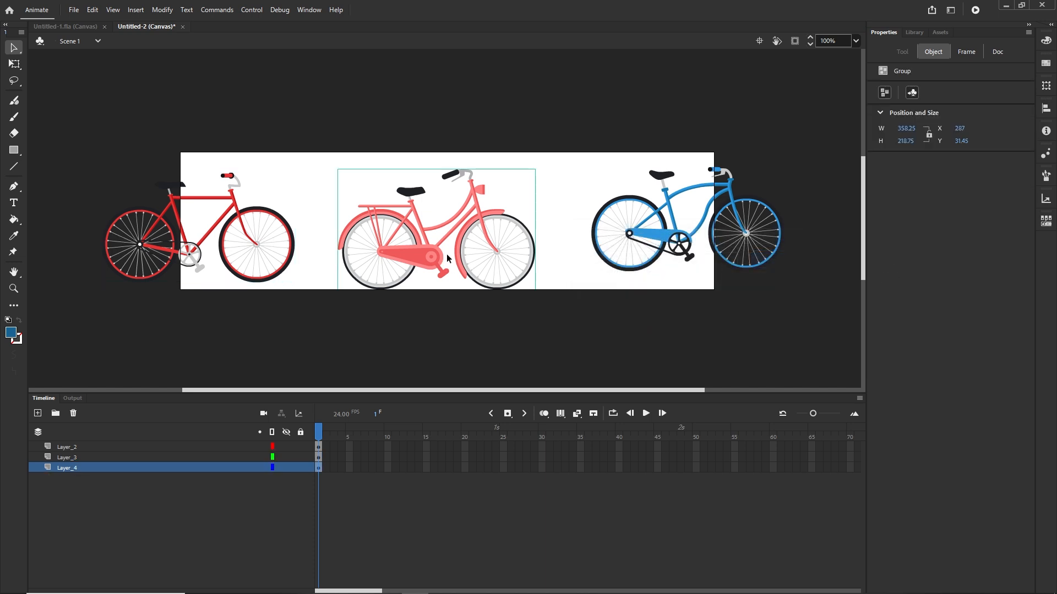
key(F8)
text(bike2)
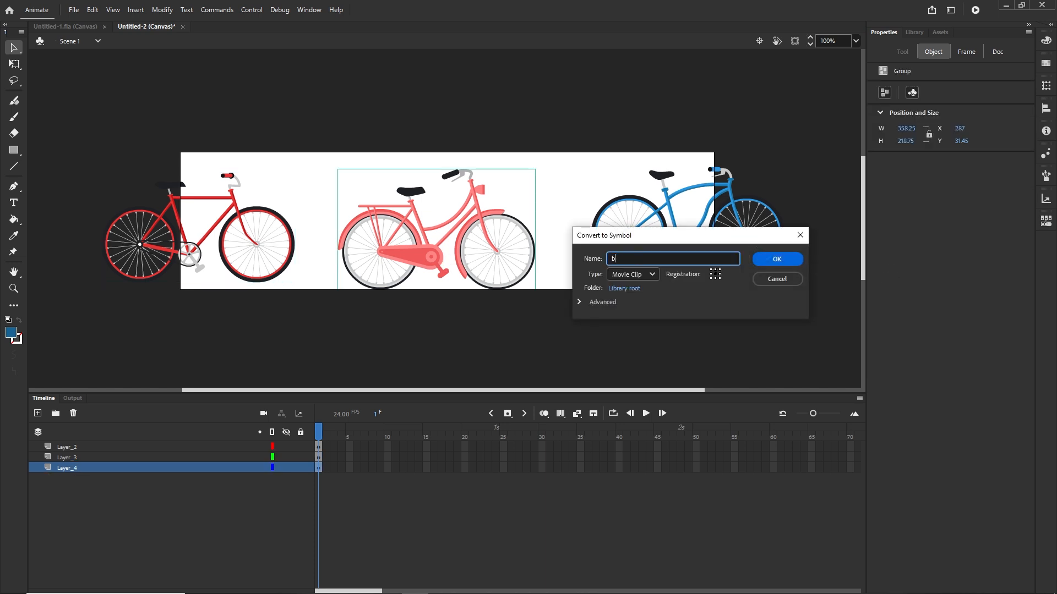
click(776, 259)
Convert the blue bicycle to a movie clip symbol named bike3 and deselect it
click(674, 241)
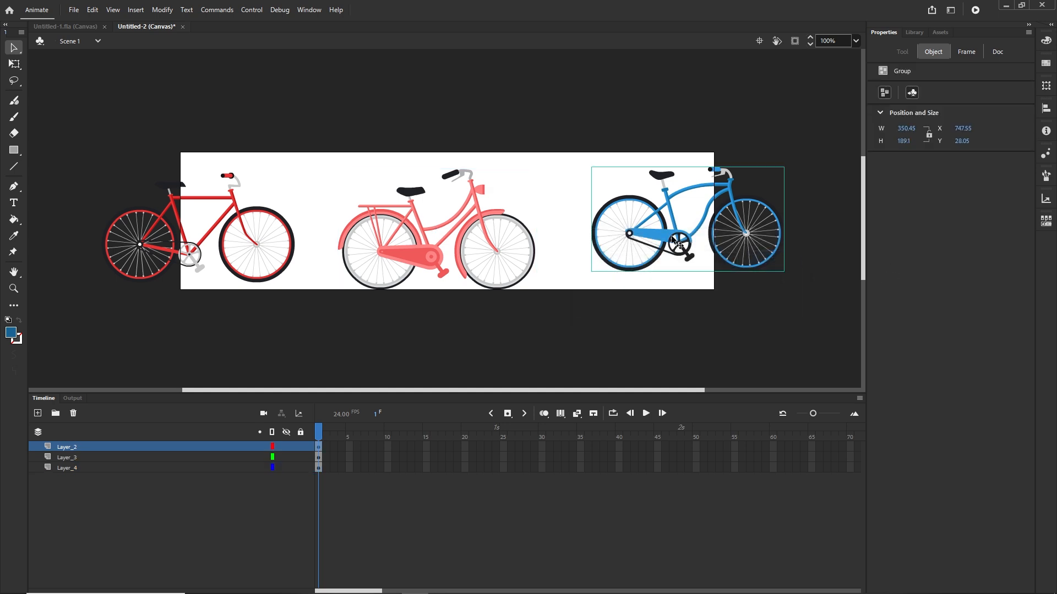
key(F8)
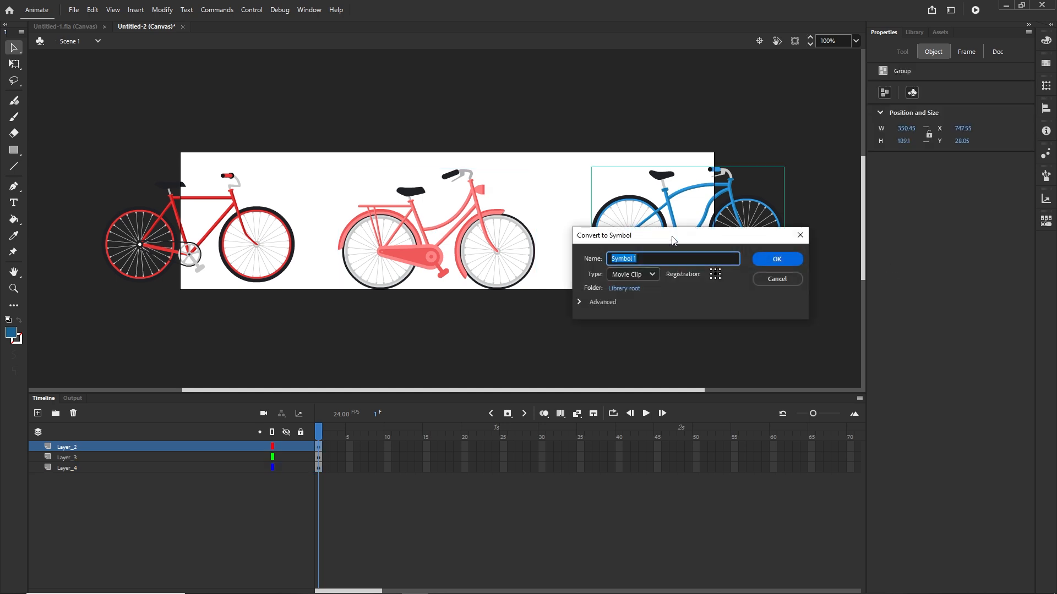
text(bike3)
click(777, 260)
click(618, 345)
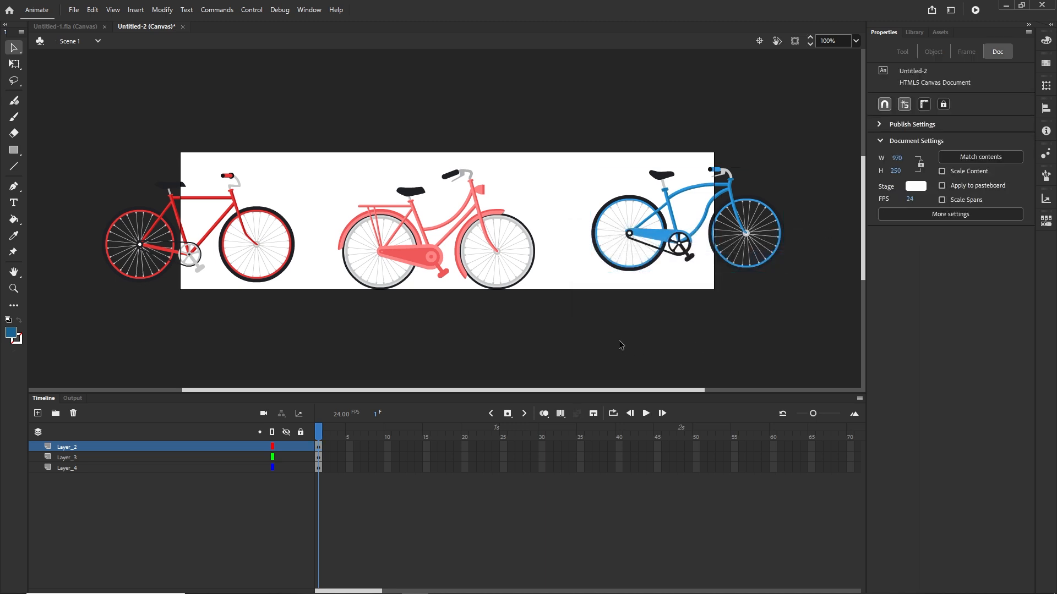
Delete the blue, red and pink bicycle instances from the stage
click(689, 249)
key(Delete)
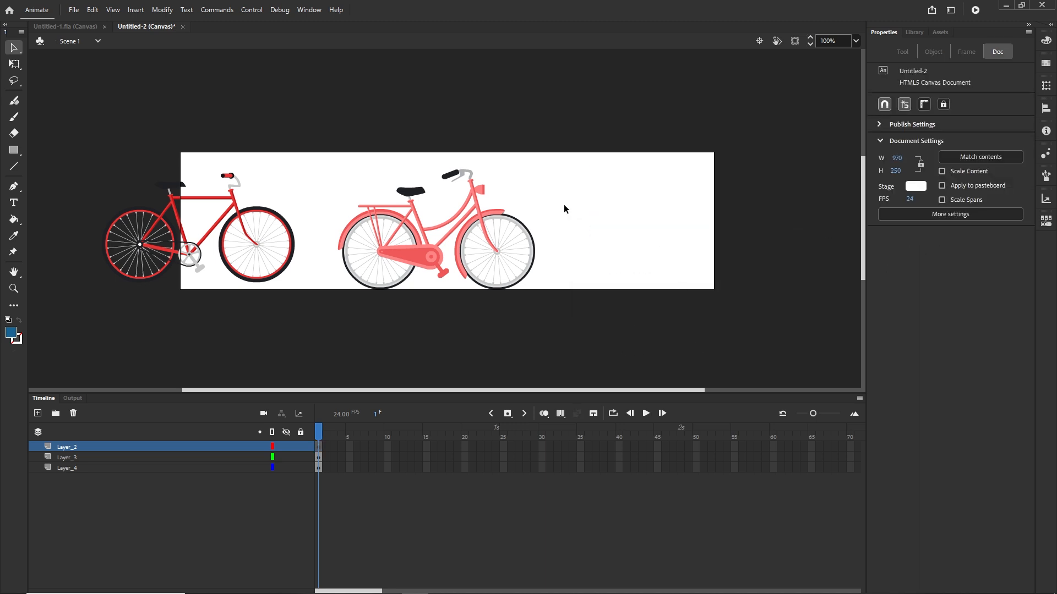
drag(601, 174, 118, 299)
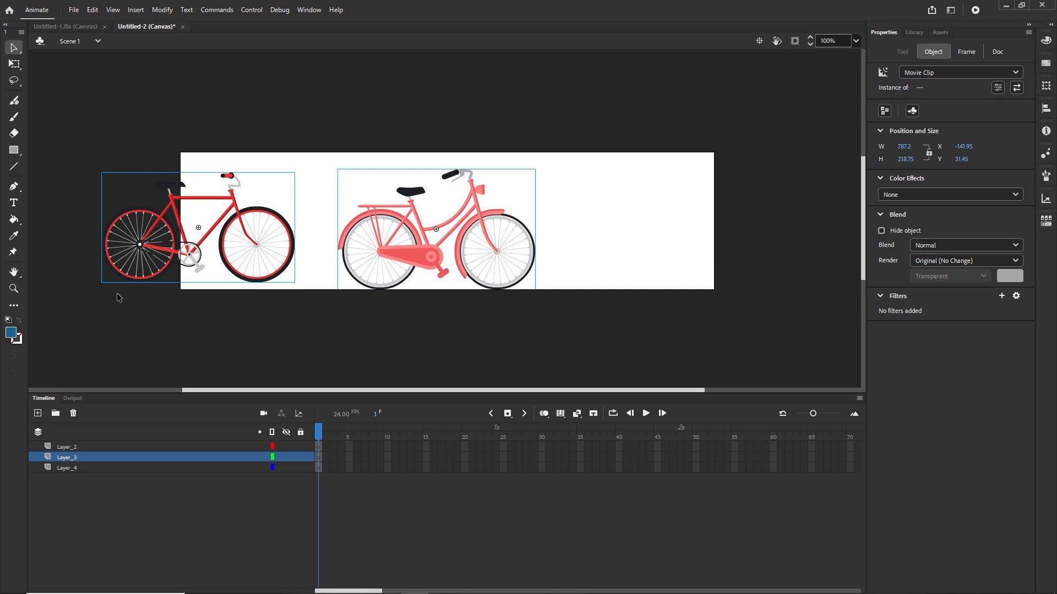
key(Delete)
Show the library symbols and delete the emptied layers Layer_2, Layer_3 and Layer_4 from the timeline
click(914, 32)
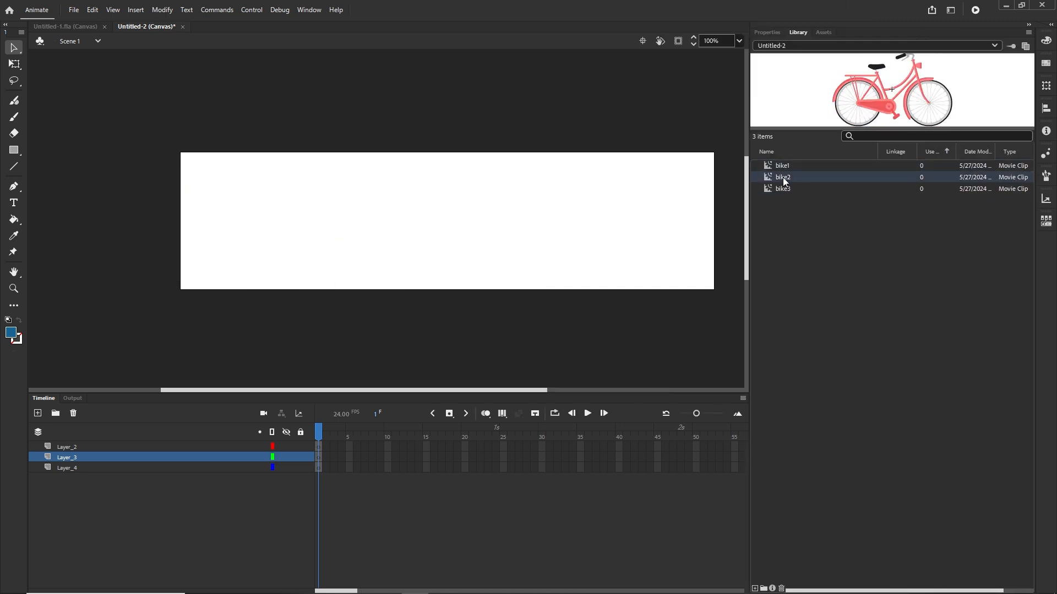
click(67, 469)
click(68, 448)
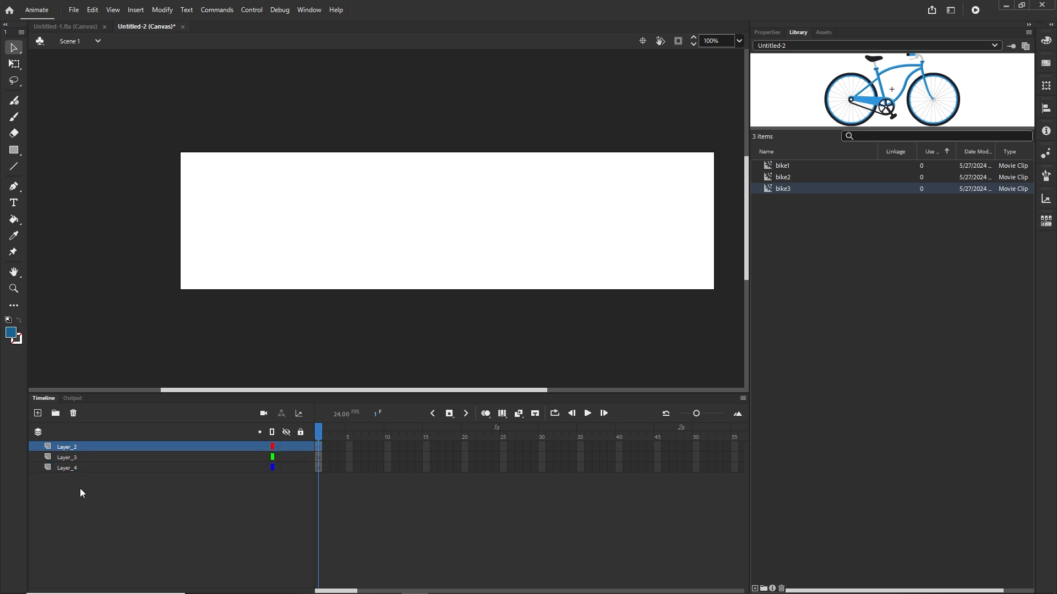
click(70, 471)
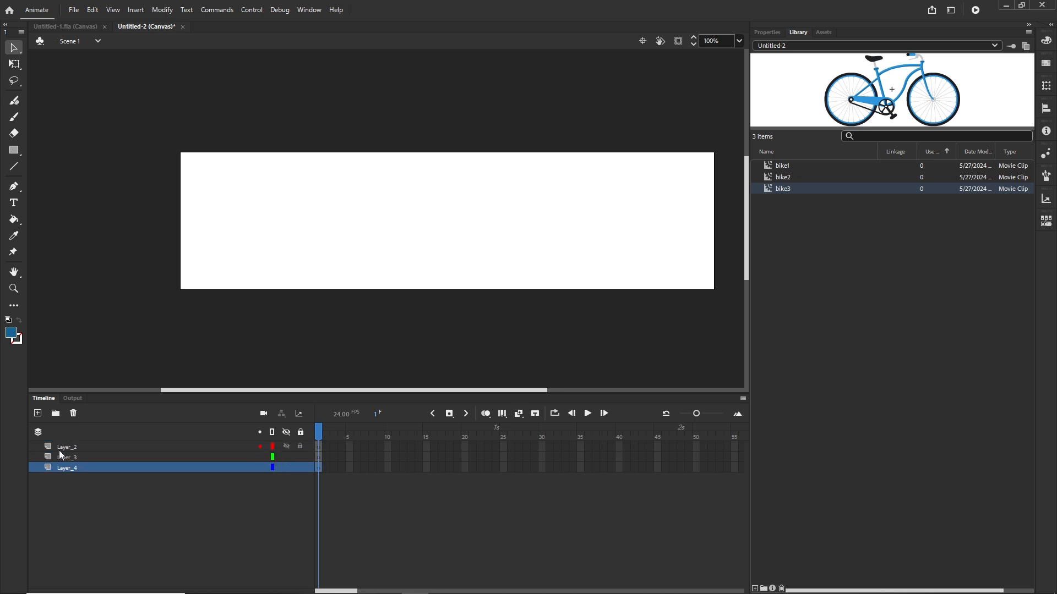
shift+click(62, 448)
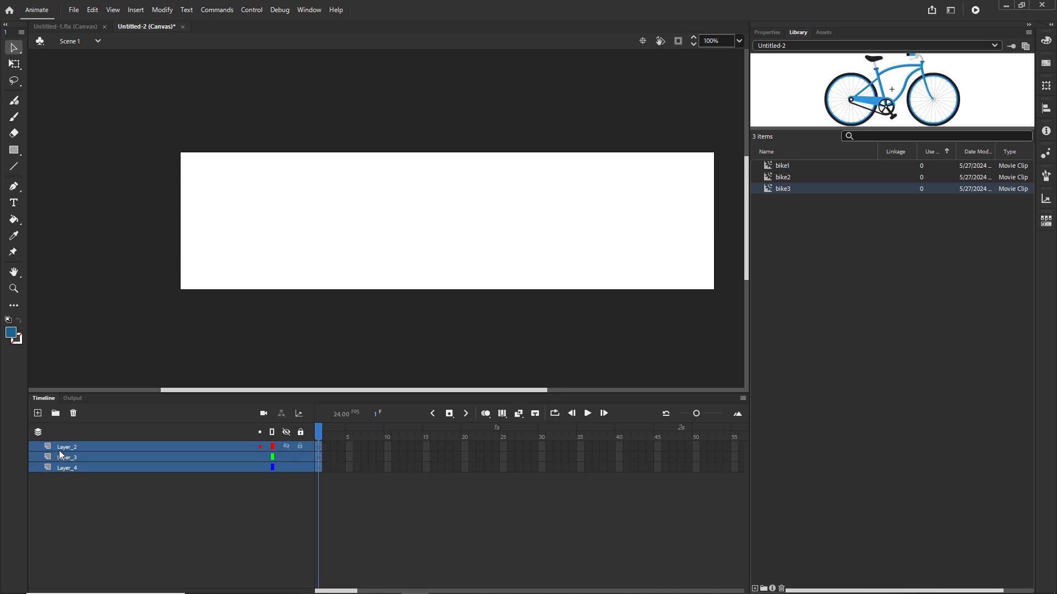
click(74, 414)
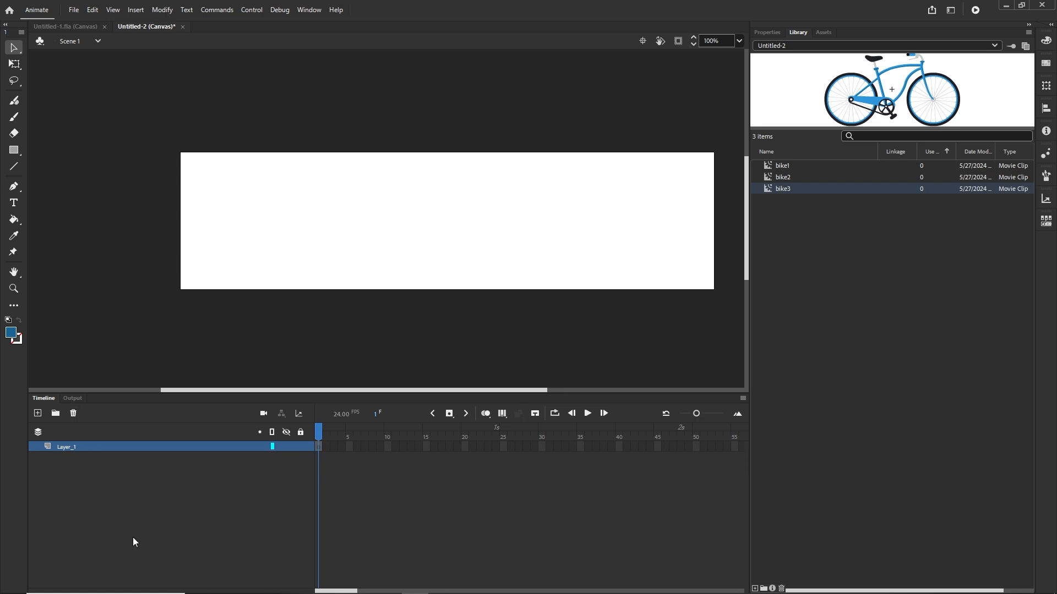
Rename the remaining timeline layer as bike1
double_click(69, 448)
text(bike)
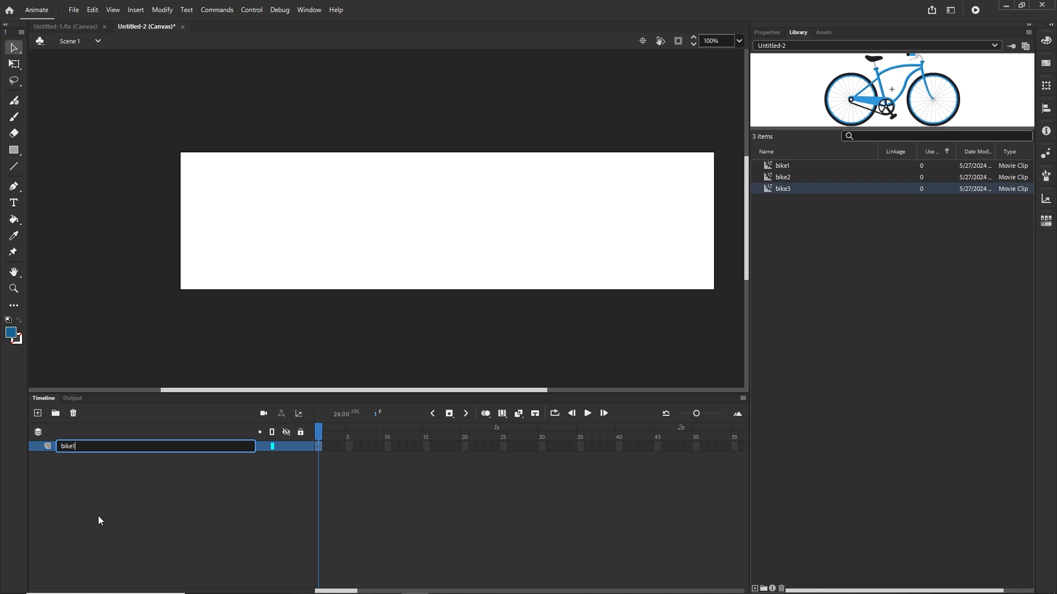
key(Return)
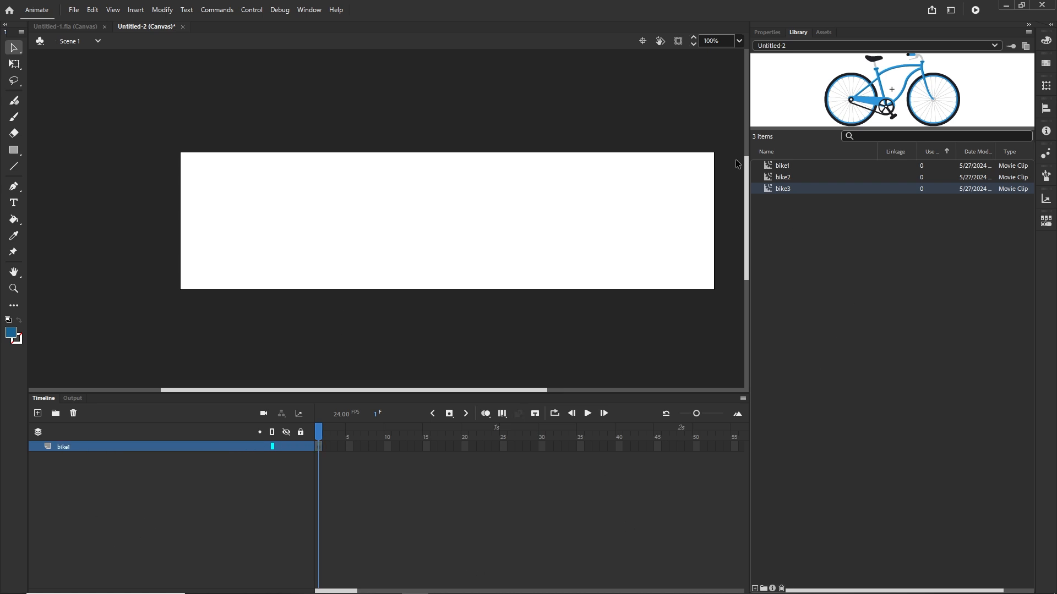
Preview the three bicycle symbols in the library and place bike3 near the left end of the stage
click(775, 167)
click(779, 176)
click(781, 189)
drag(790, 189, 269, 221)
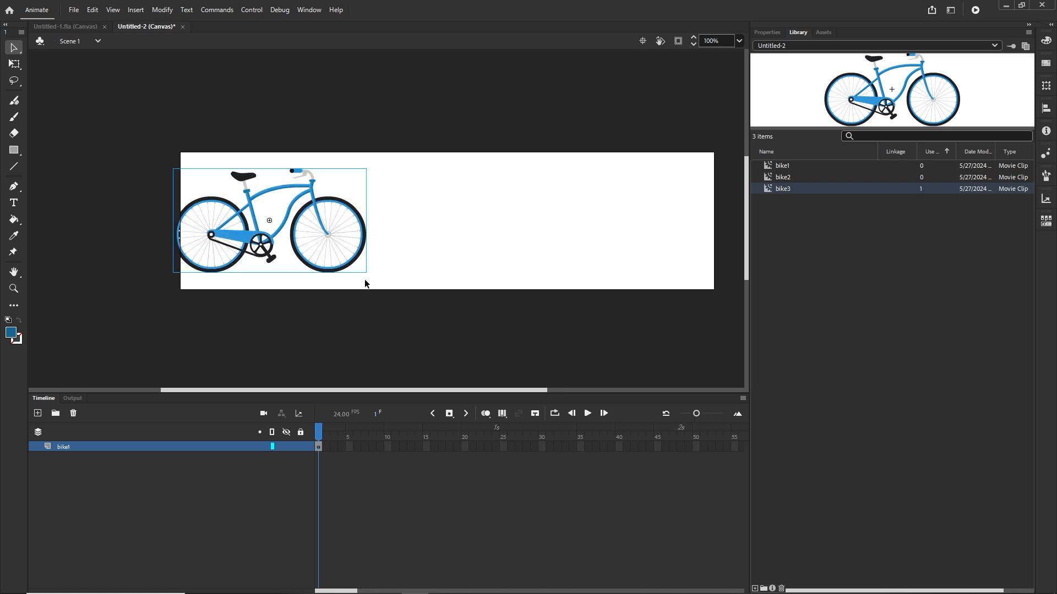
click(435, 357)
Move the blue bicycle horizontally left in large nudges until it lies completely outside the stage's left edge
click(259, 242)
key(shift+Left)
key(shift+Left)
key(shift+Left)
key(shift+Left)
key(shift+Left)
key(shift+Left)
key(shift+Left)
key(shift+Left)
key(shift+Left)
key(shift+Left)
key(shift+Left)
key(shift+Left)
key(shift+Left)
key(shift+Left)
key(shift+Left)
key(shift+Left)
key(shift+Left)
key(shift+Left)
key(shift+Left)
key(shift+Left)
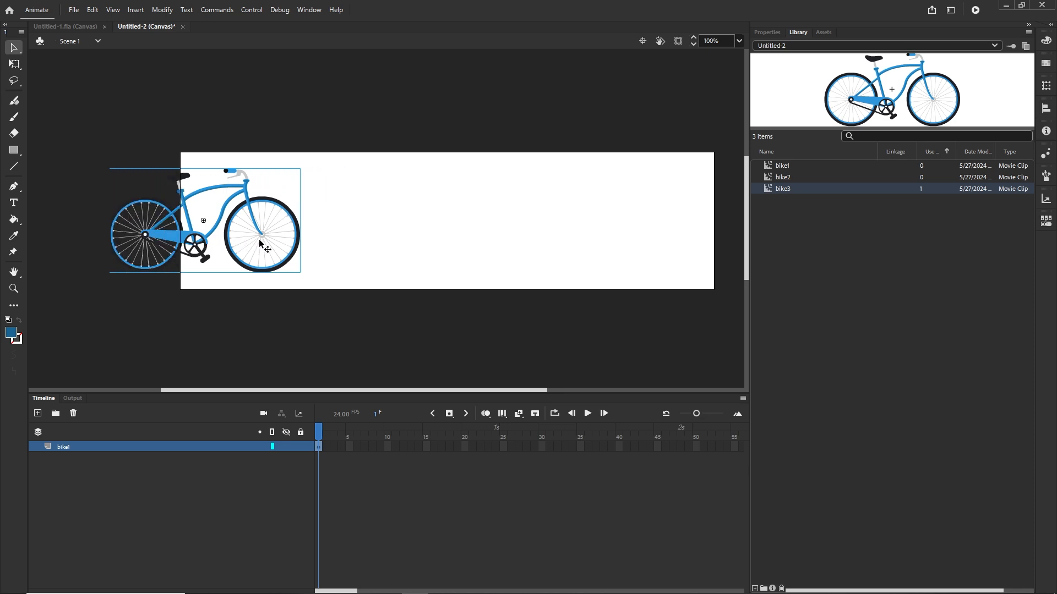
key(shift+Left)
key(shift+Left)
key(shift+Left)
key(shift+Left)
key(shift+Left)
key(shift+Left)
key(shift+Left)
key(shift+Left)
key(shift+Left)
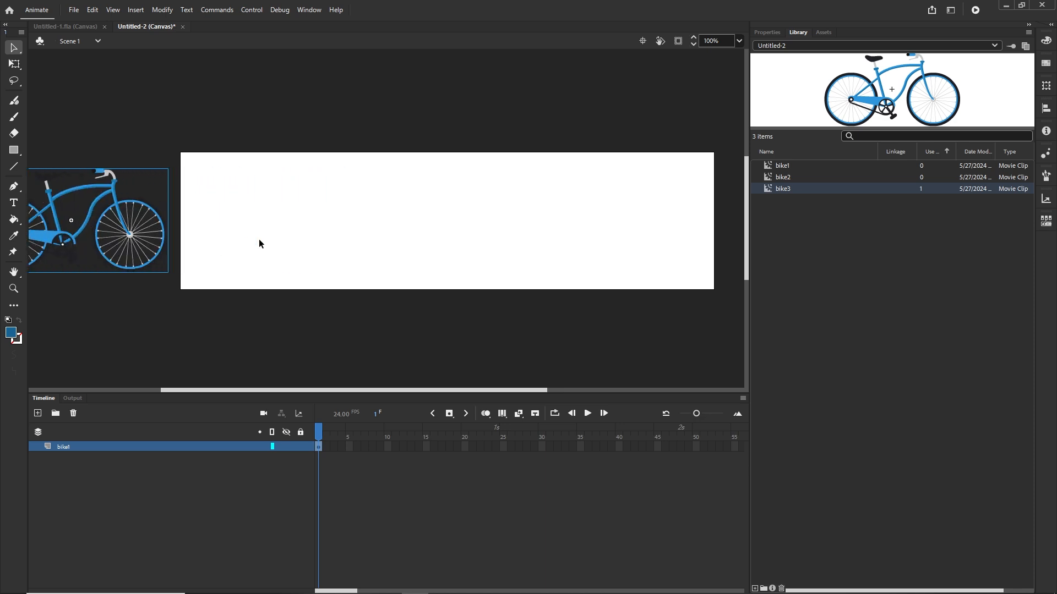
click(679, 43)
click(677, 43)
Insert a keyframe at frame 80 of the bike1 layer and select that frame
drag(347, 591, 388, 590)
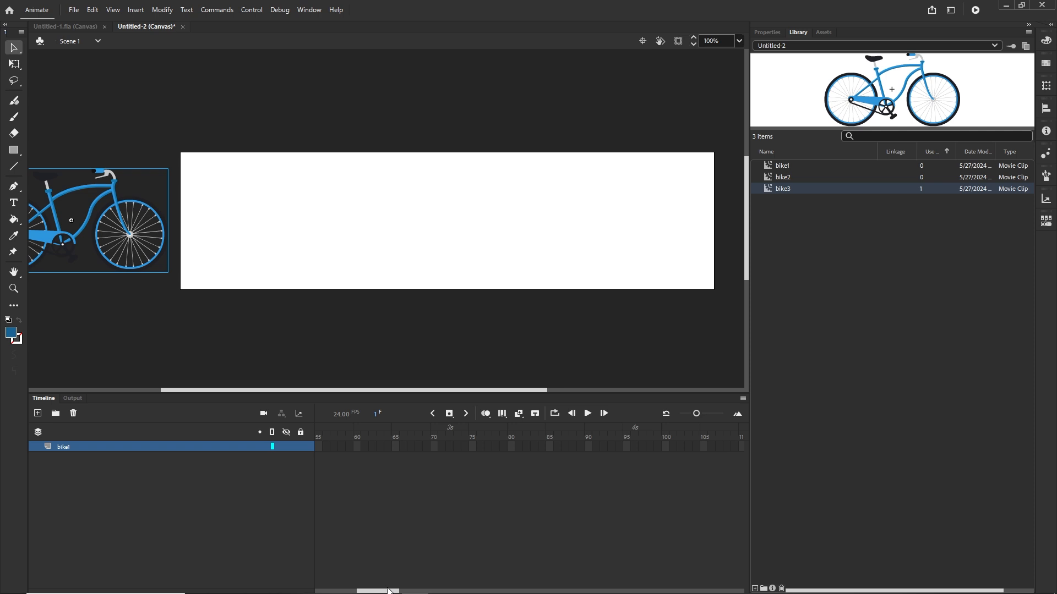
click(511, 448)
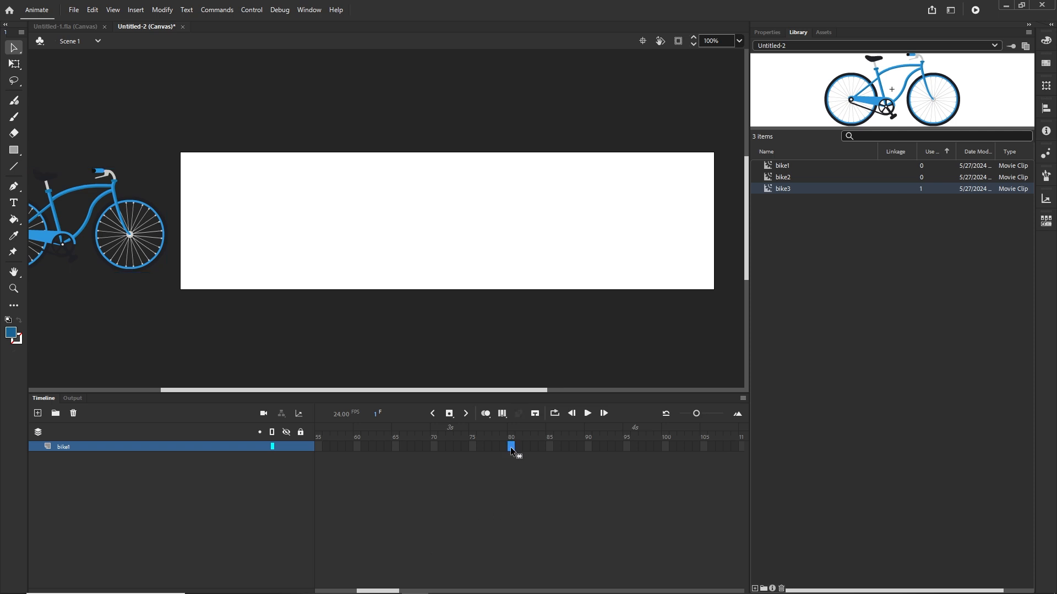
key(F5)
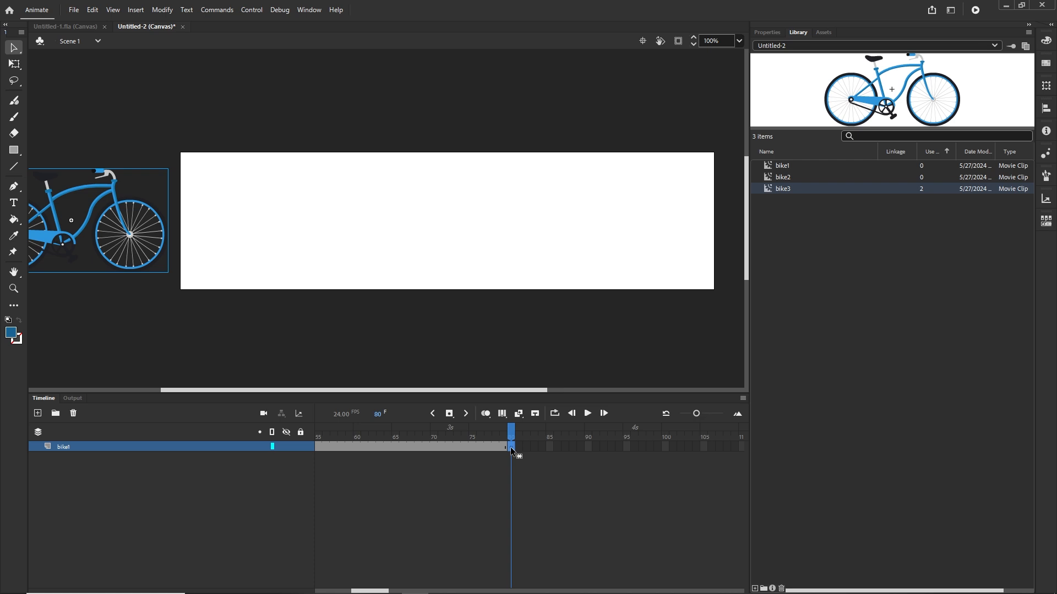
right_click(511, 448)
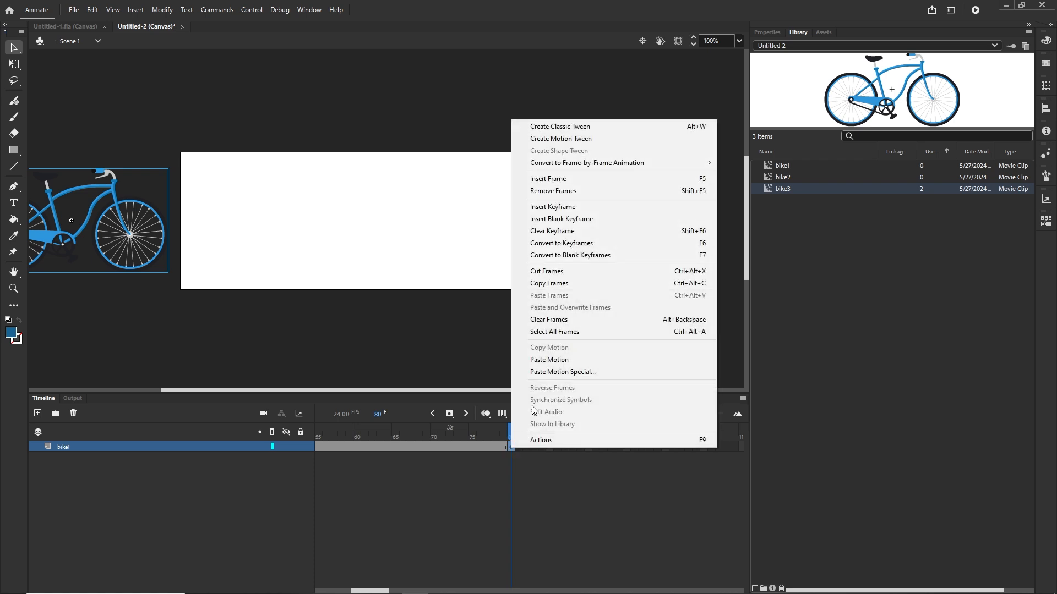
click(568, 483)
click(513, 445)
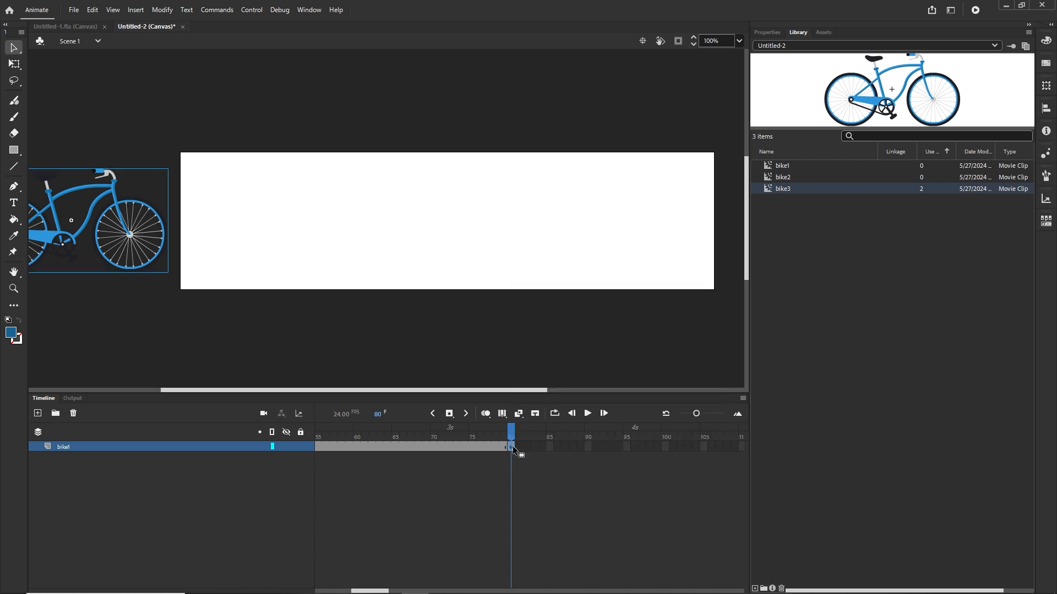
At frame 80, move the blue bicycle horizontally in large nudges until it is completely past the stage's right edge
key(shift+Right)
key(shift+Right)
key(shift+Right)
key(shift+Right)
key(shift+Right)
key(shift+Right)
key(shift+Right)
key(shift+Right)
key(shift+Right)
key(shift+Right)
key(shift+Right)
key(shift+Right)
key(shift+Right)
key(shift+Right)
key(shift+Right)
key(shift+Right)
key(shift+Right)
key(shift+Right)
key(shift+Right)
key(shift+Right)
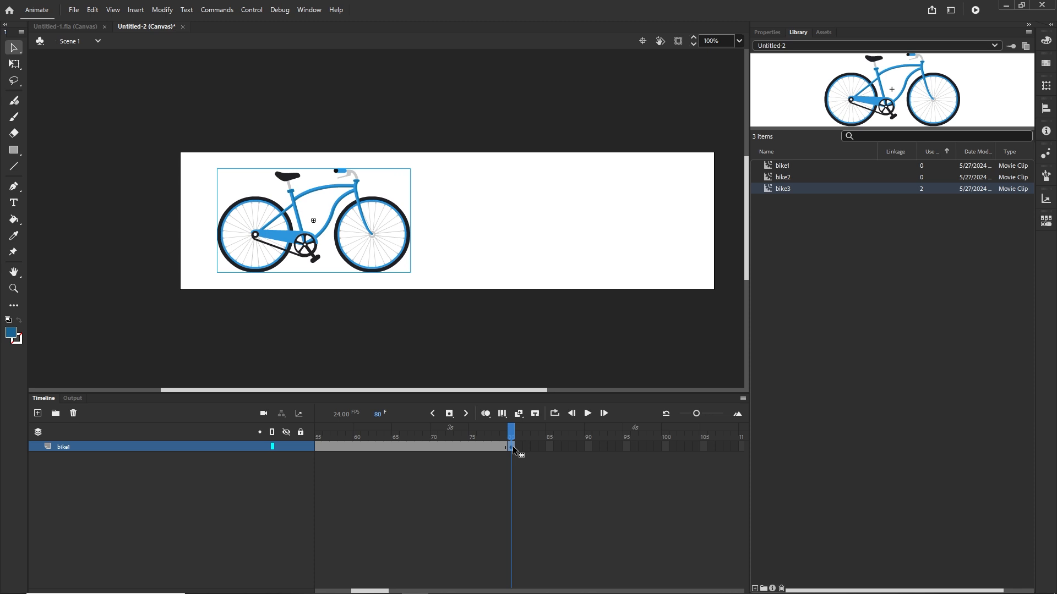
key(shift+Right)
key(shift+Right)
key(shift+Right)
key(shift+Right)
key(shift+Right)
key(shift+Right)
key(shift+Right)
key(shift+Right)
key(shift+Right)
key(shift+Right)
key(shift+Right)
key(shift+Right)
key(shift+Right)
key(shift+Right)
key(shift+Right)
key(shift+Right)
key(shift+Right)
key(shift+Right)
key(shift+Right)
key(shift+Right)
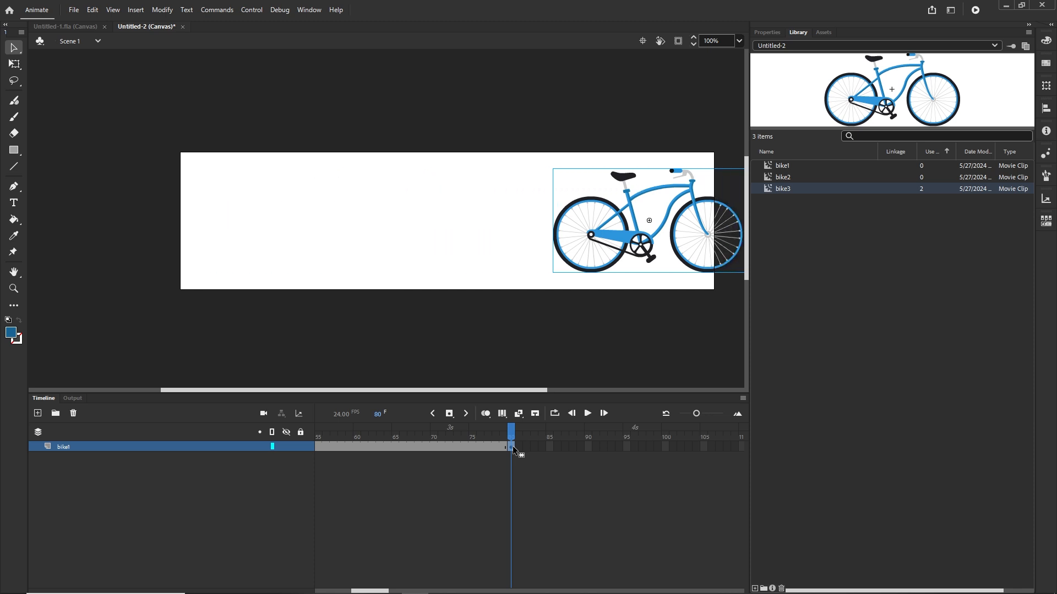
key(shift+Right)
key(shift+Right)
key(shift+Right)
key(shift+Right)
key(shift+Right)
key(shift+Right)
key(shift+Right)
key(shift+Right)
key(shift+Right)
key(shift+Right)
key(shift+Right)
key(shift+Right)
key(shift+Right)
key(shift+Right)
key(shift+Right)
key(shift+Right)
key(shift+Right)
key(shift+Right)
key(shift+Right)
key(shift+Right)
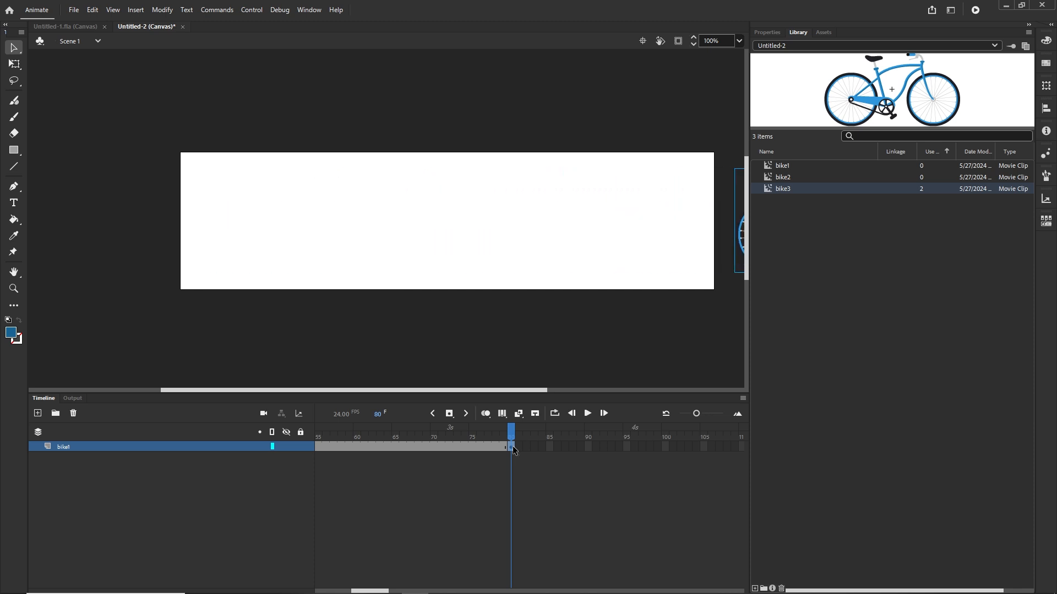
Create a classic tween between the bike1 layer's two keyframes and scrub the playhead to frame 29 to preview the motion
click(357, 447)
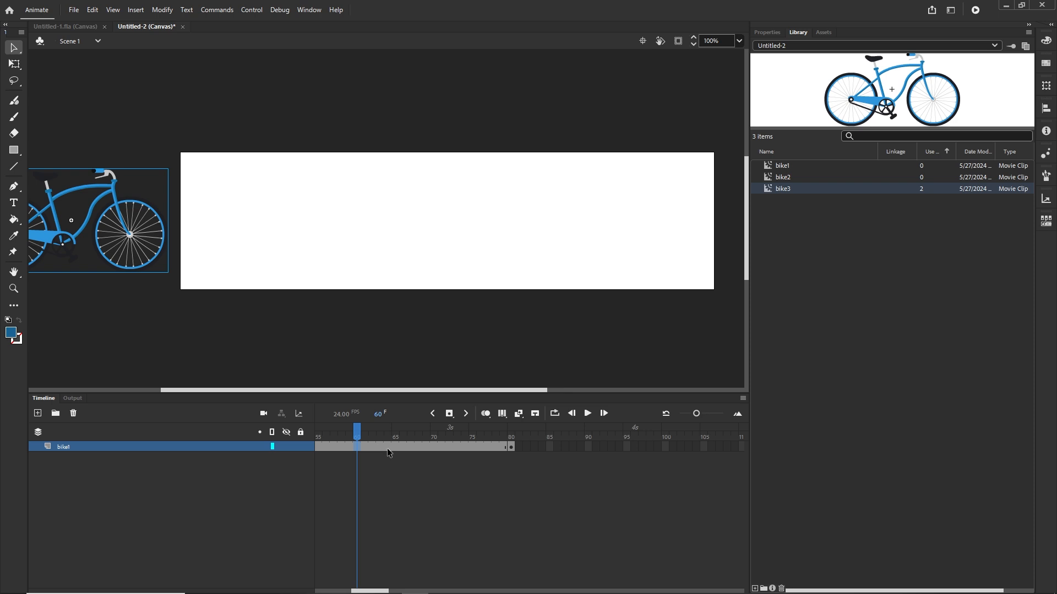
click(387, 447)
right_click(387, 445)
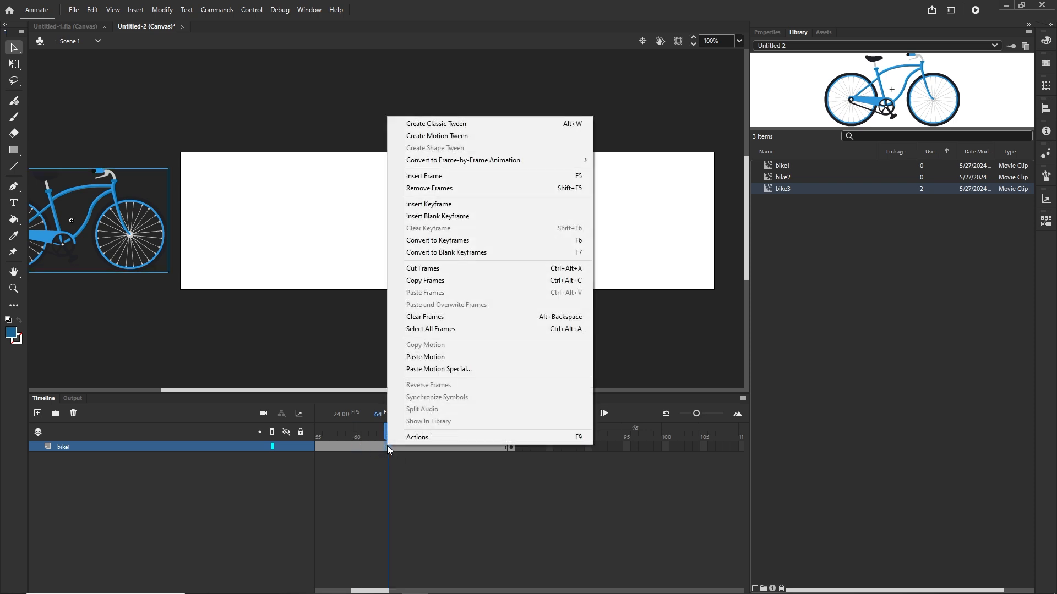
click(440, 124)
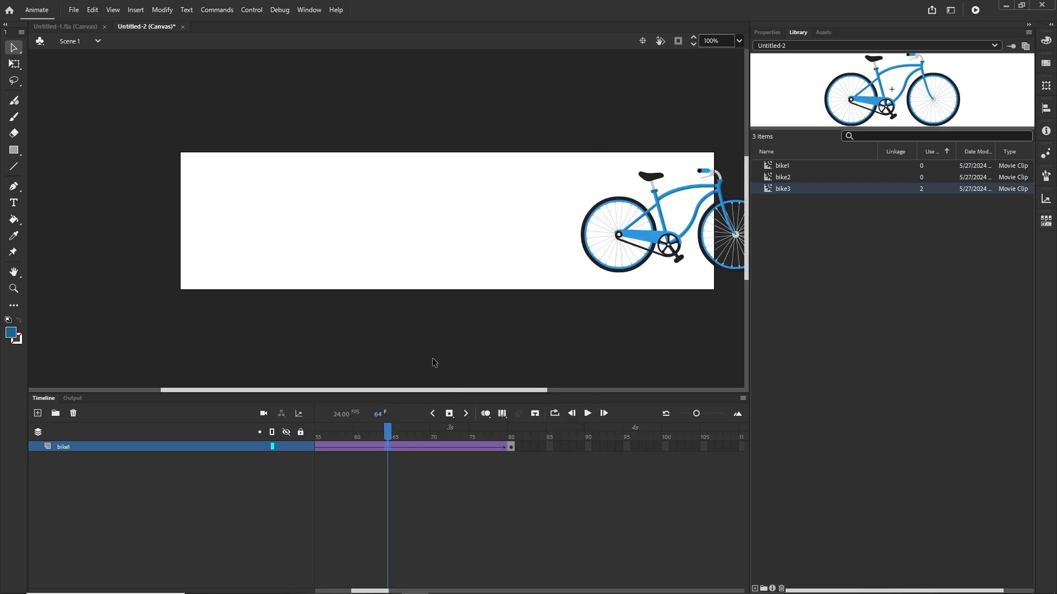
drag(383, 440, 537, 440)
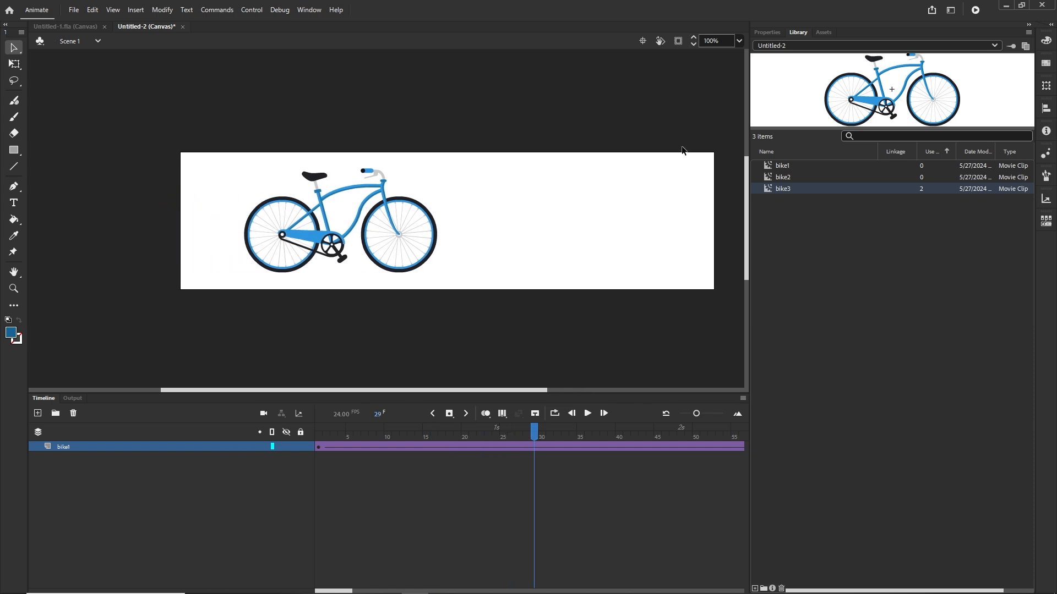
Set the document's stage colour to light blue #D0EBFD, starting from the blue sampled off the bicycle frame
click(780, 34)
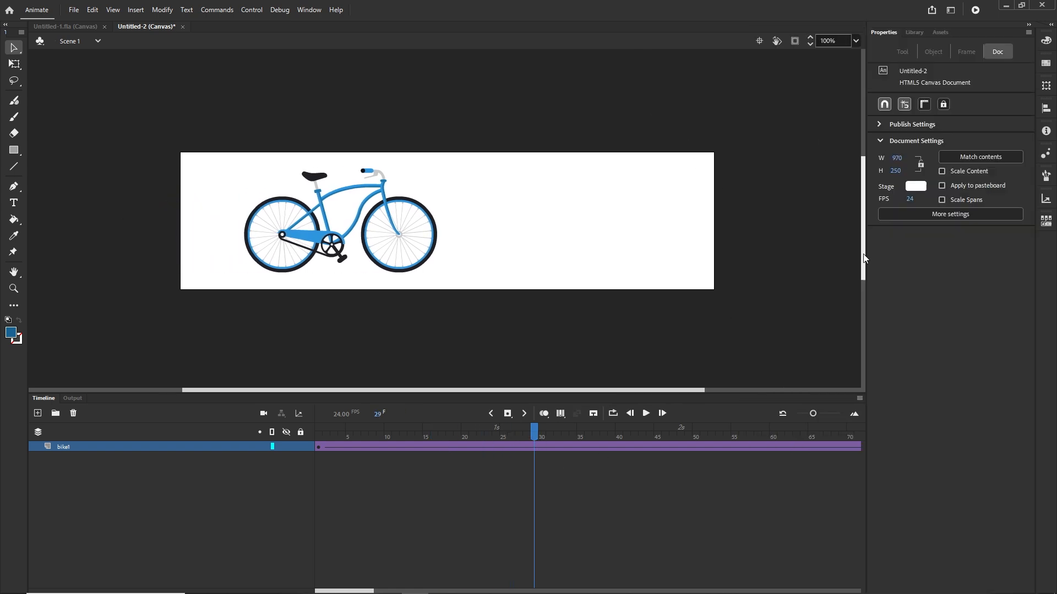
click(916, 189)
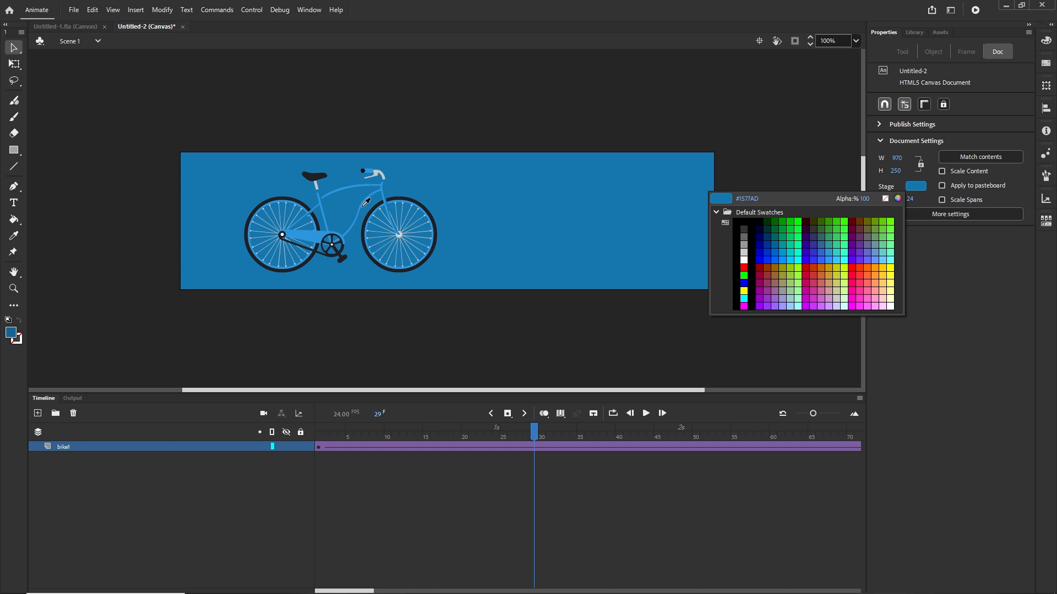
click(365, 202)
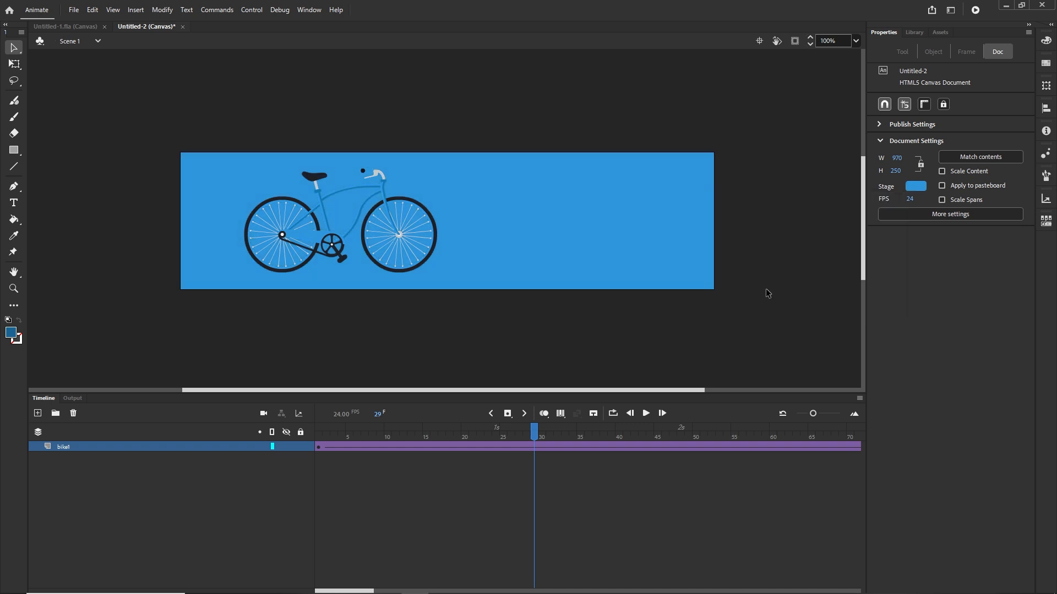
click(921, 190)
click(897, 198)
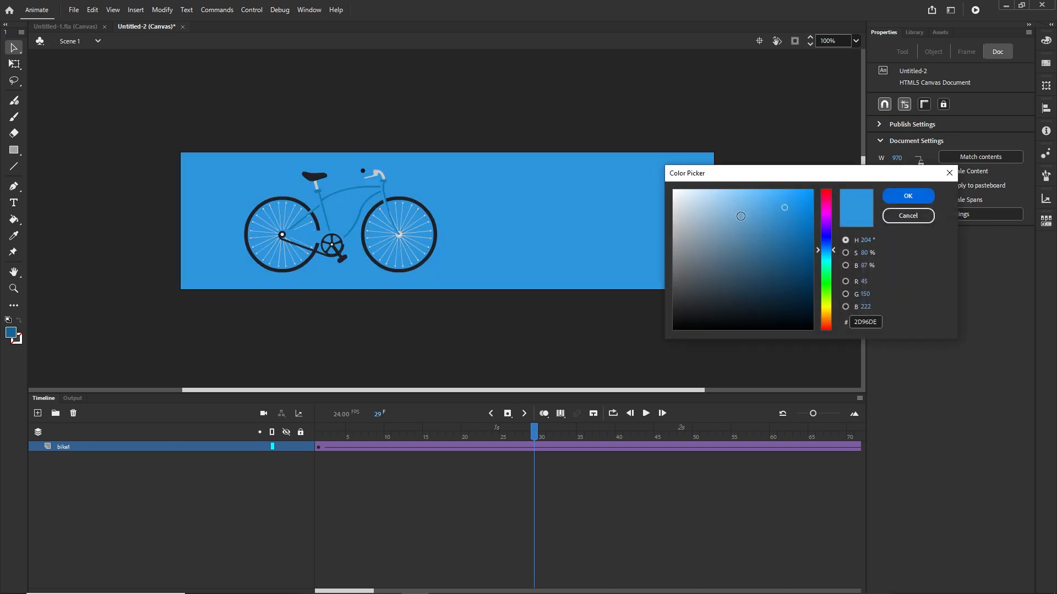
drag(709, 203, 698, 191)
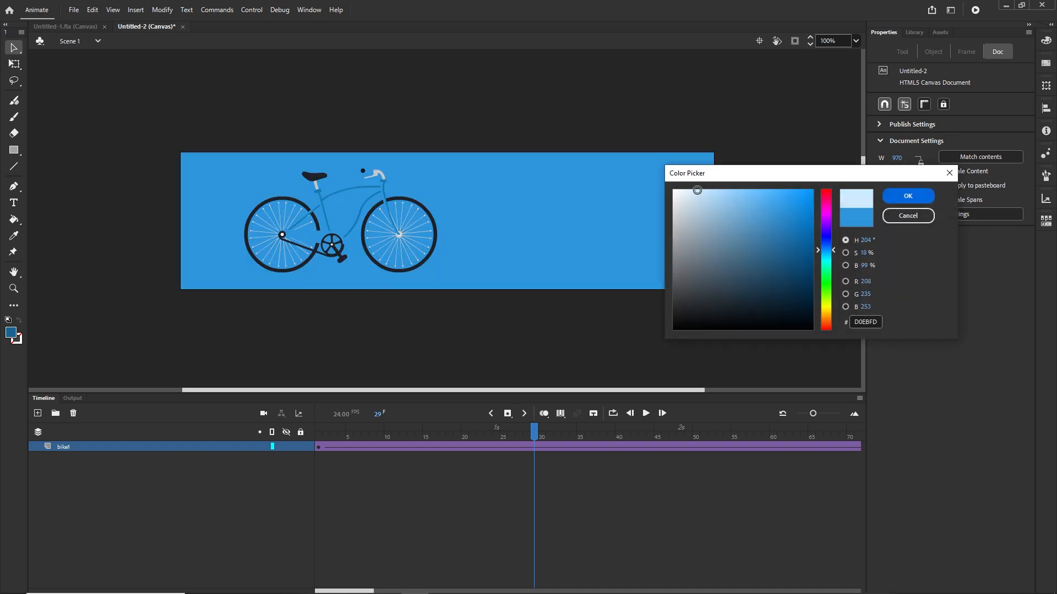
click(908, 196)
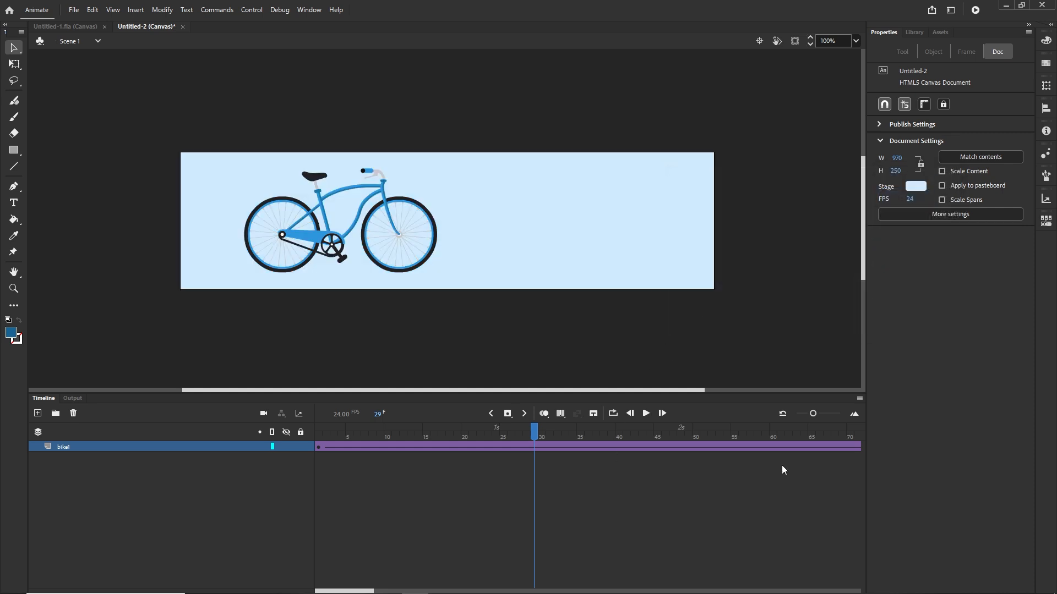
Rewind to frame 1, test the movie in the browser, and return to the Animate timeline
drag(532, 430, 296, 435)
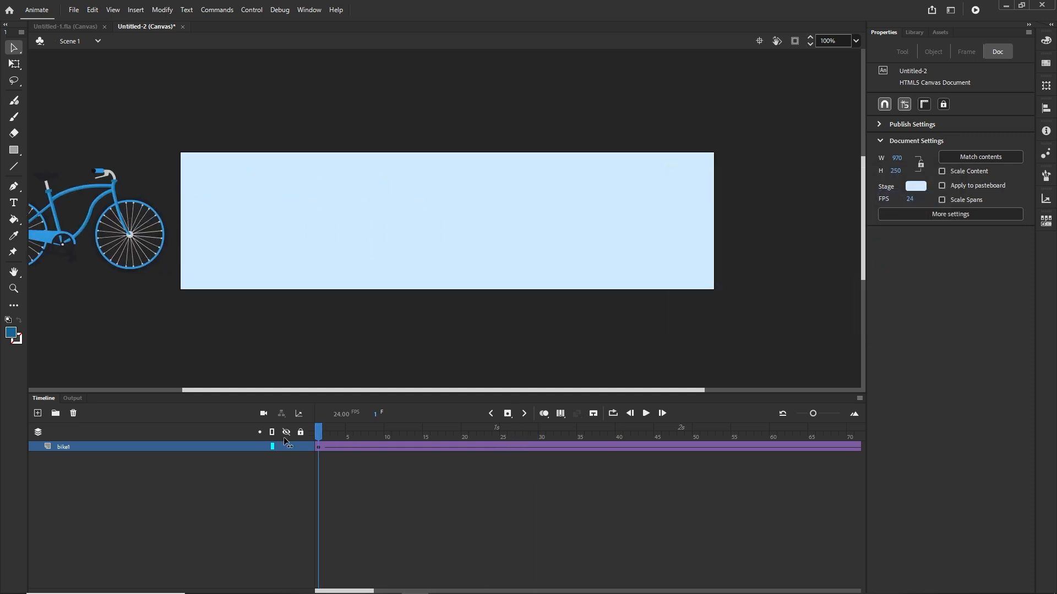
key(ctrl+Return)
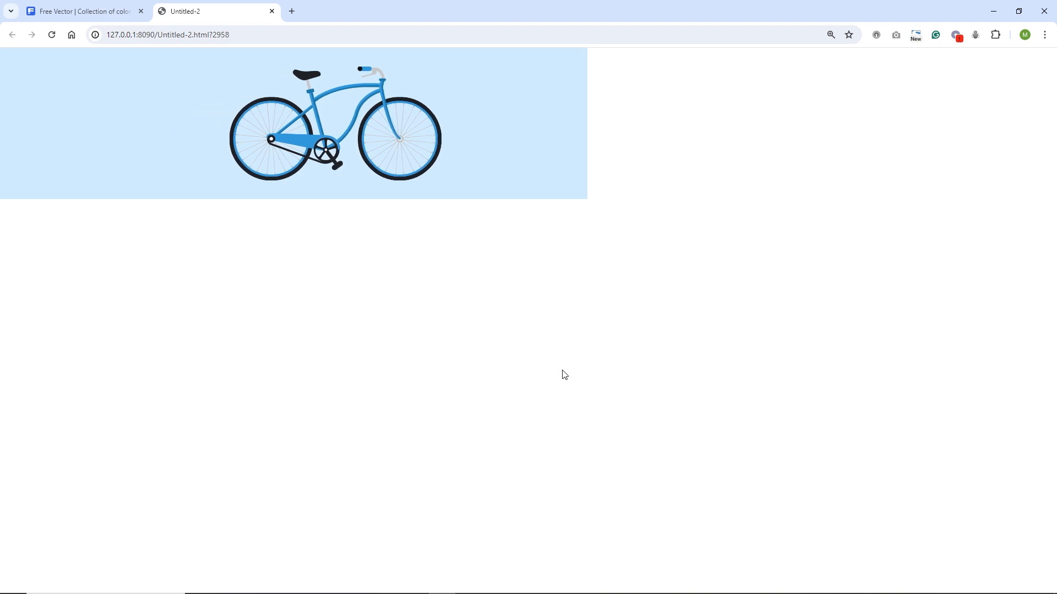
mouse_move(464, 564)
click(407, 585)
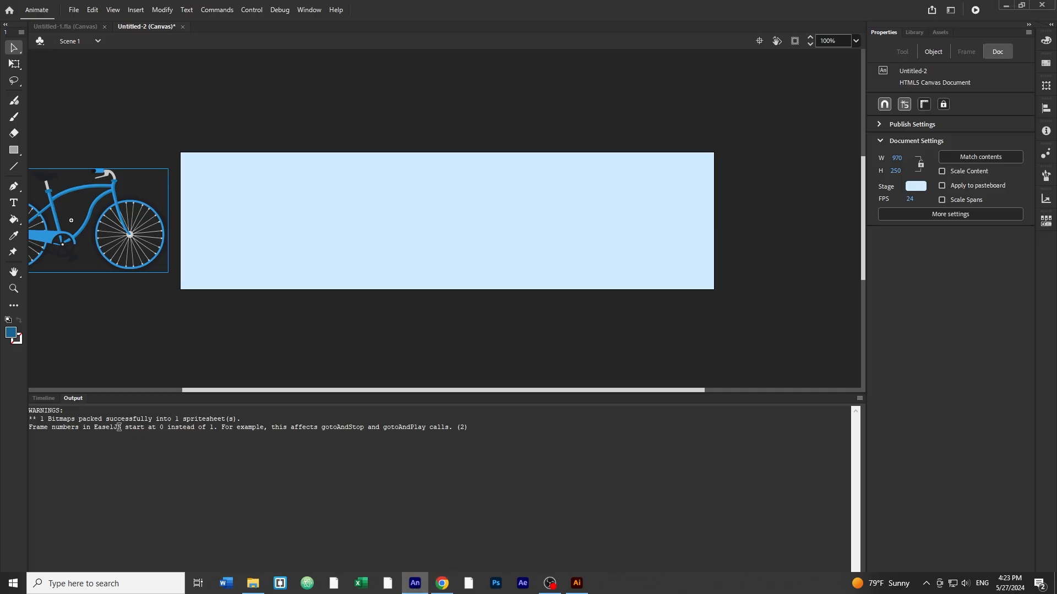
click(49, 398)
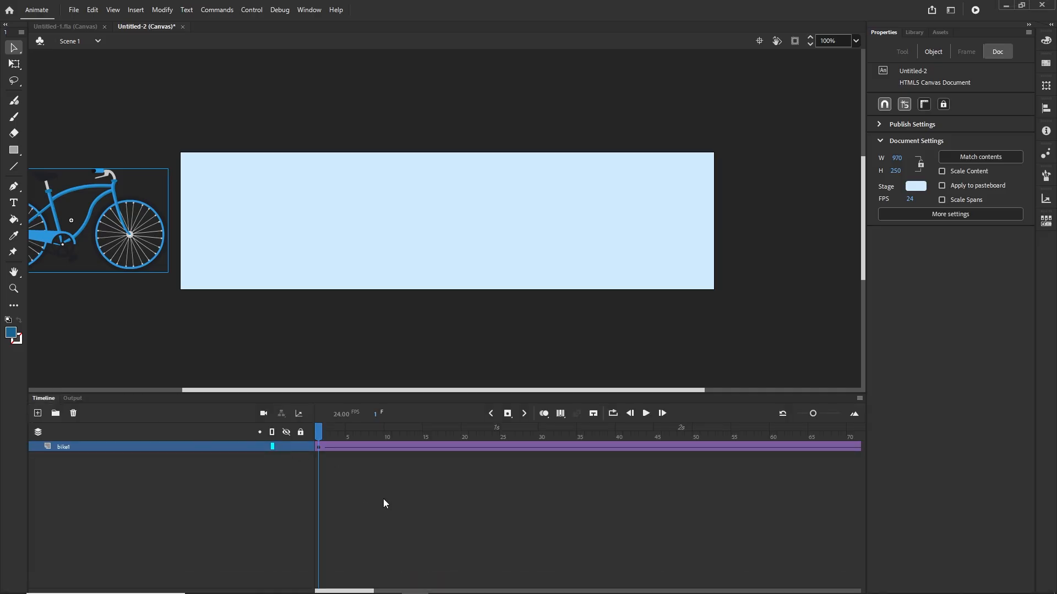
Scrub through the bike motion, and apply the Ease In Out Quad effect to the bike1 layer's classic tween
drag(317, 437, 441, 432)
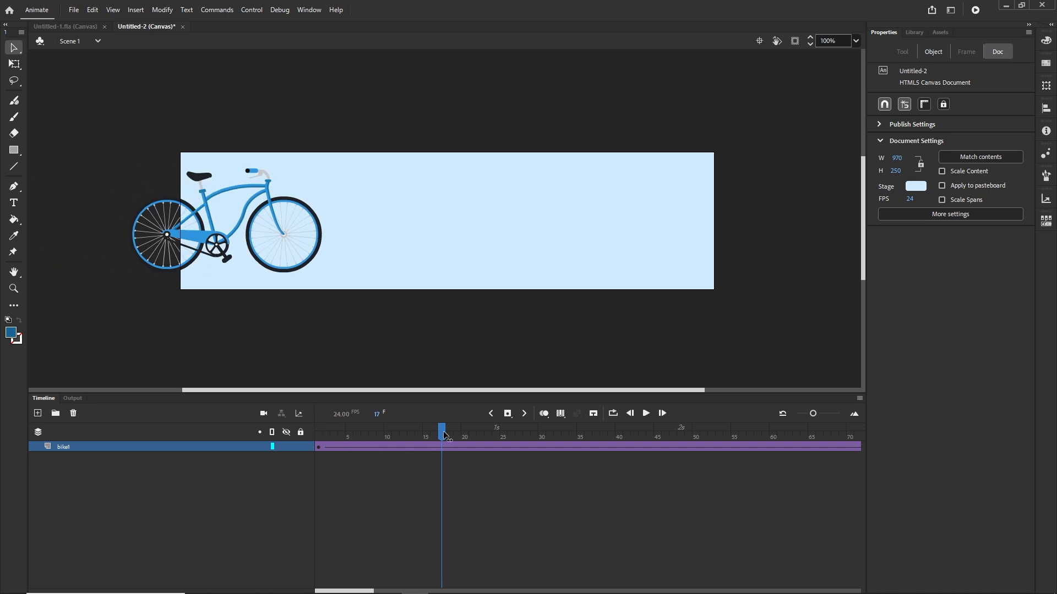
click(319, 447)
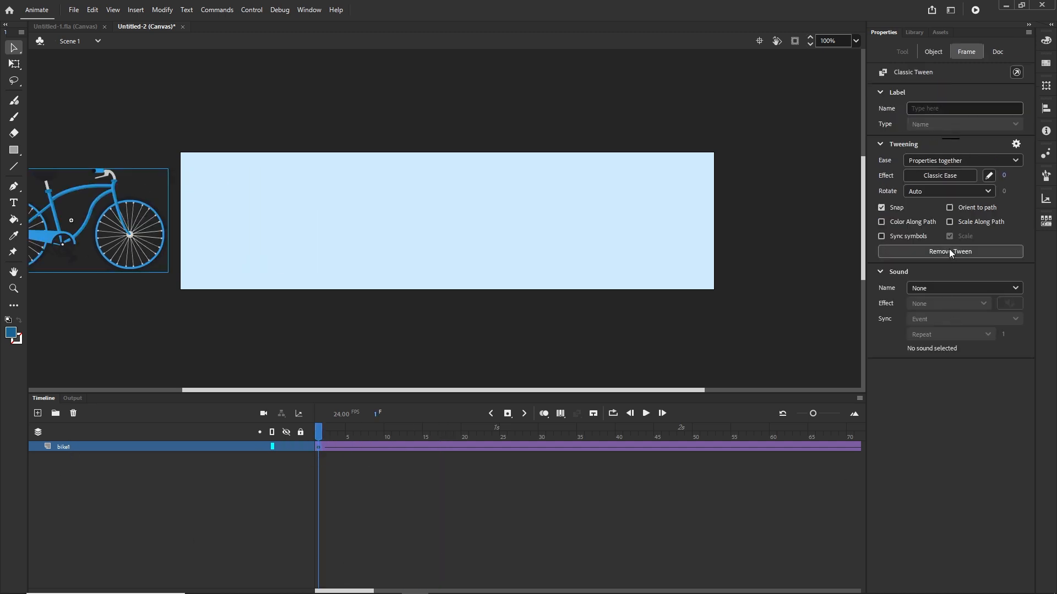
click(942, 176)
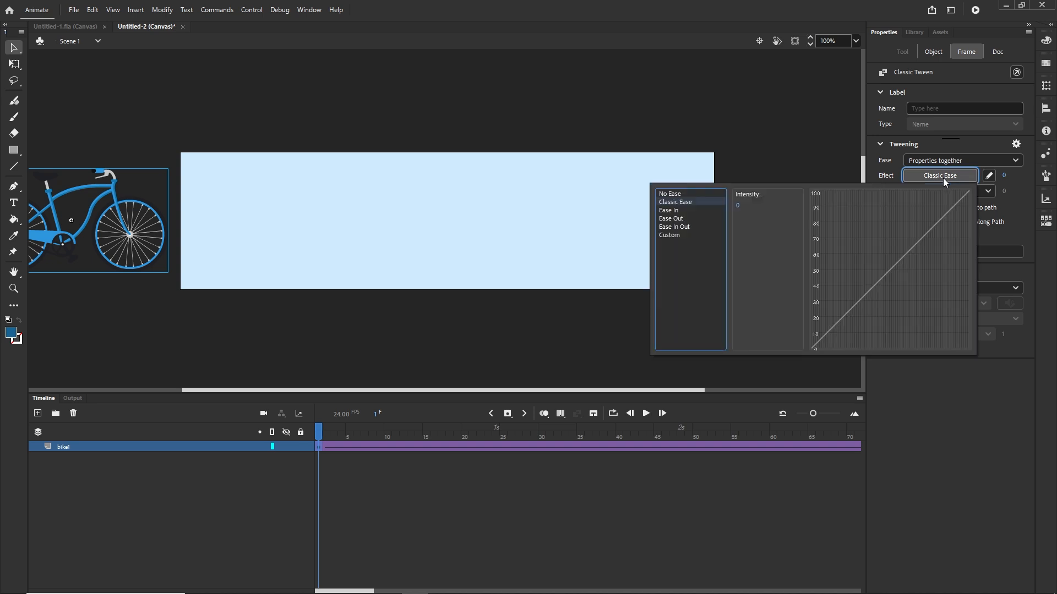
click(675, 226)
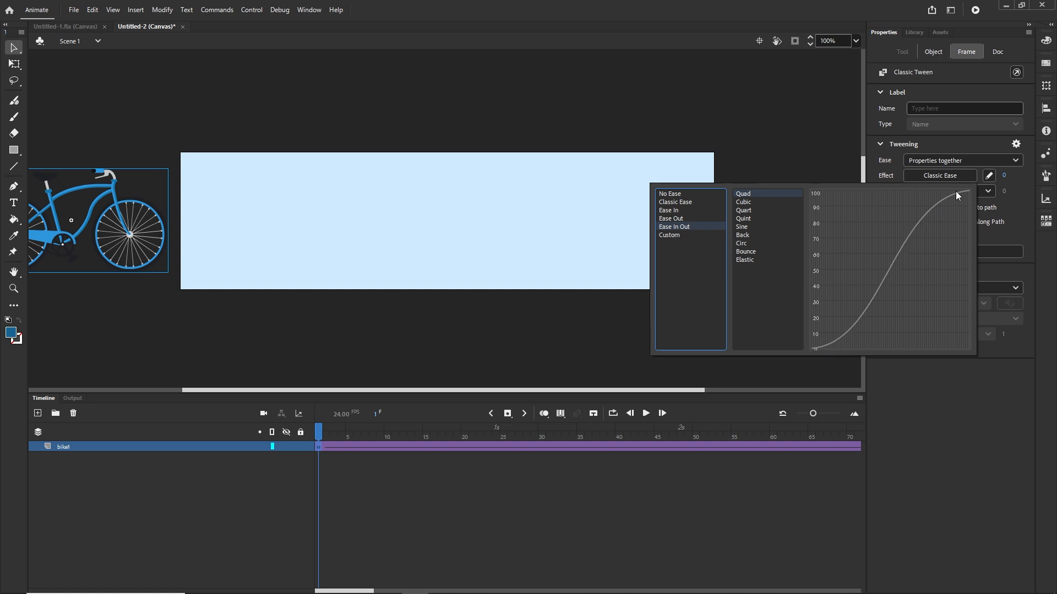
double_click(745, 197)
click(728, 288)
Test the eased bicycle animation in the browser and return to the Animate timeline
key(ctrl+Return)
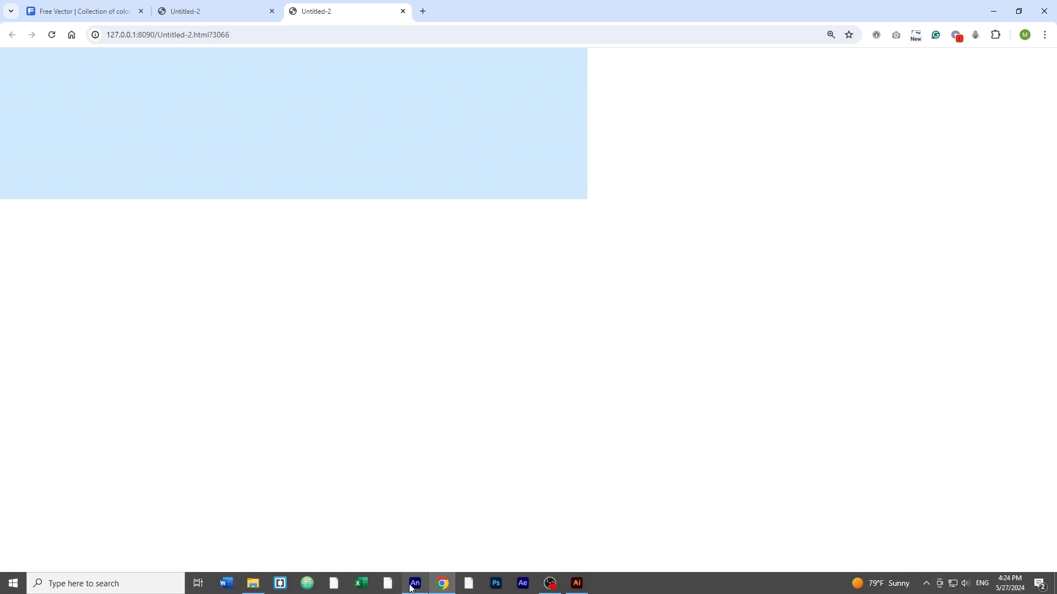
click(415, 583)
click(43, 400)
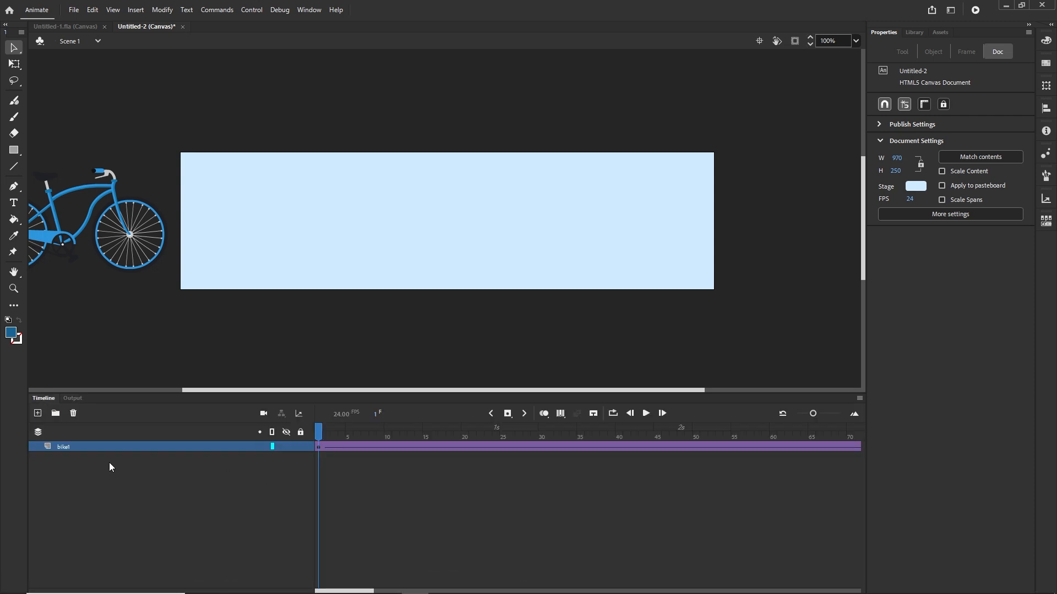
Add a new layer above bike1 and set the Text tool's fill to dark blue #1C6597
click(38, 414)
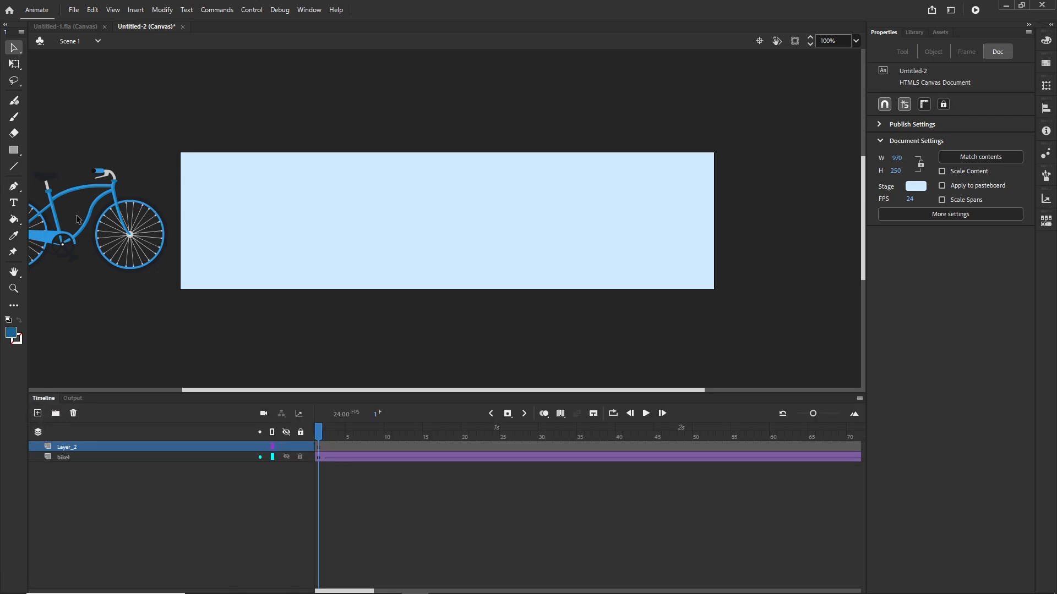
click(15, 204)
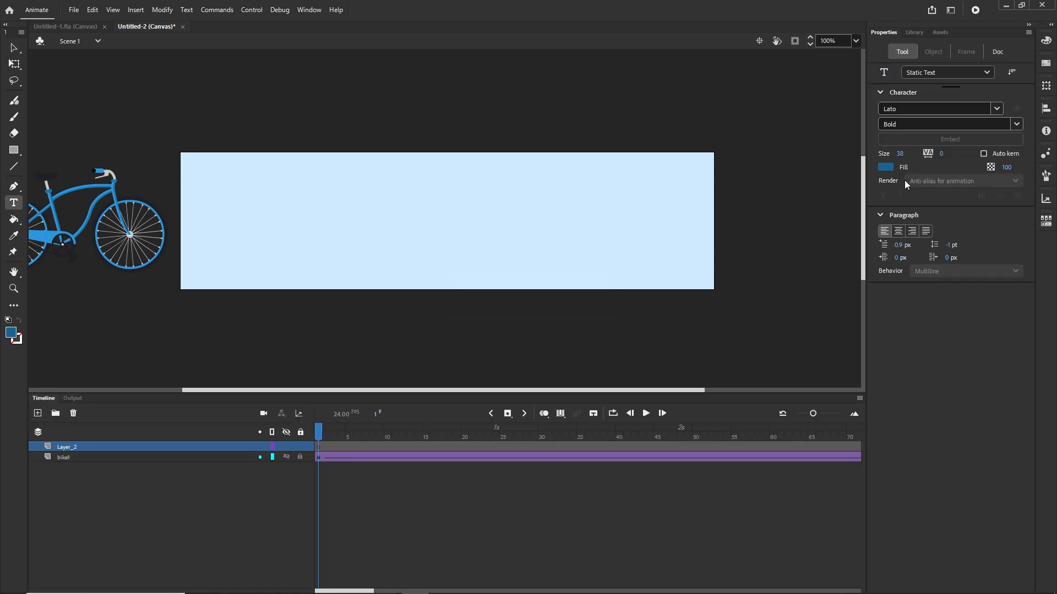
click(886, 167)
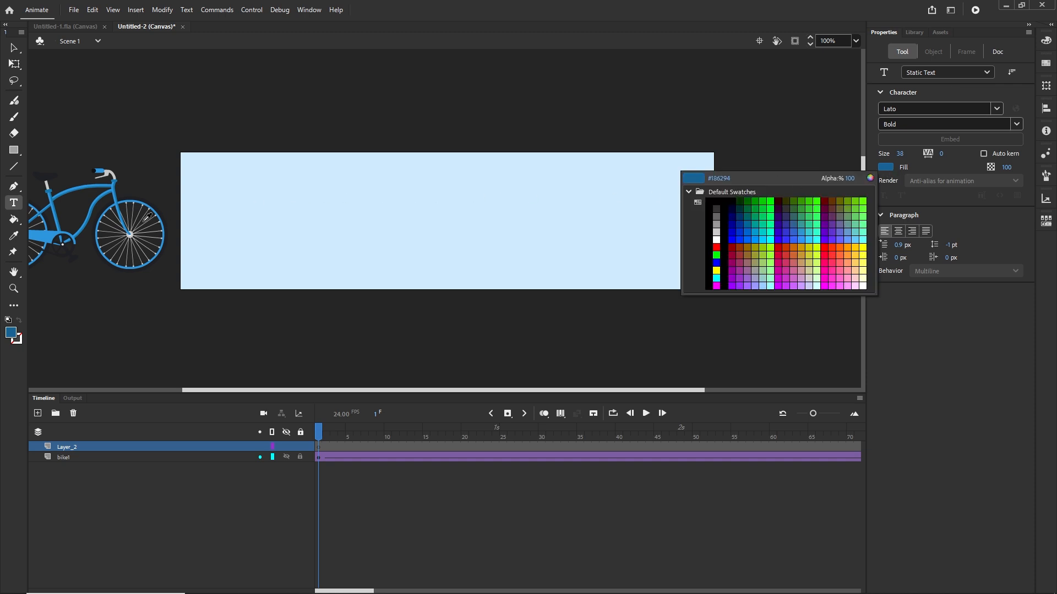
click(46, 233)
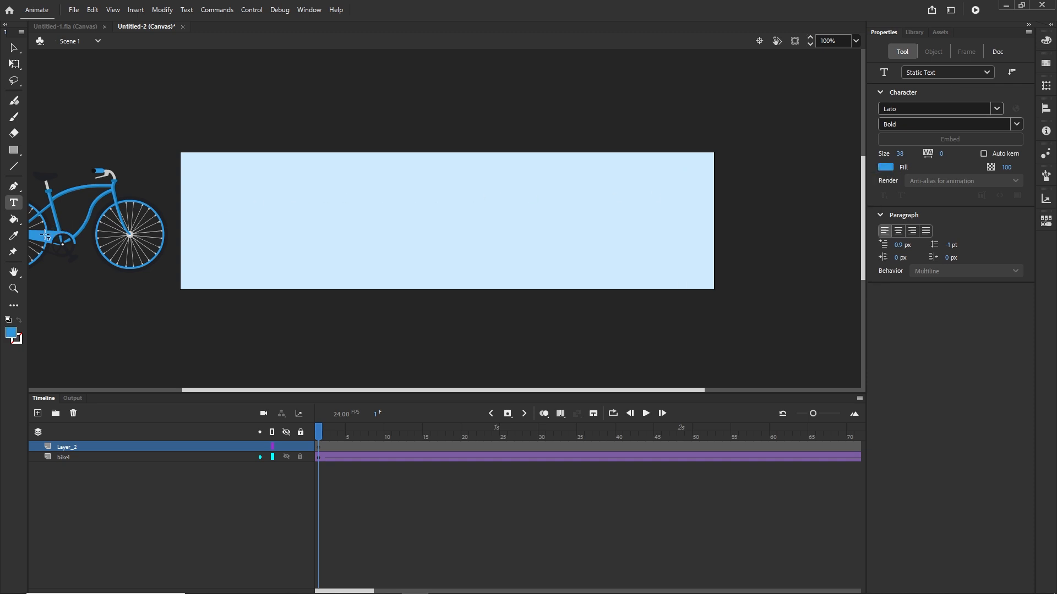
click(882, 166)
click(870, 178)
drag(789, 231, 787, 246)
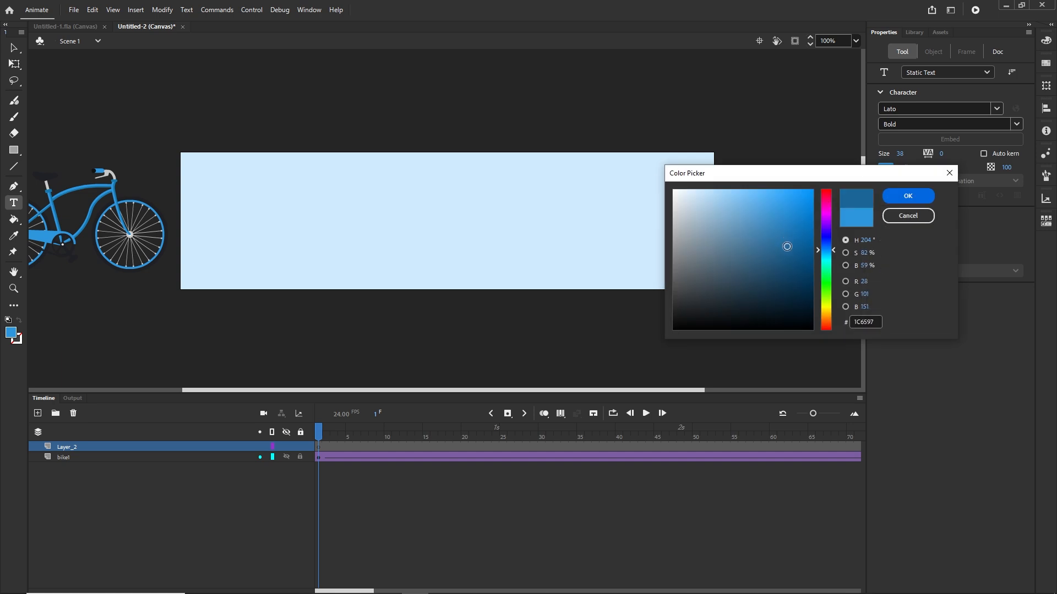
click(896, 195)
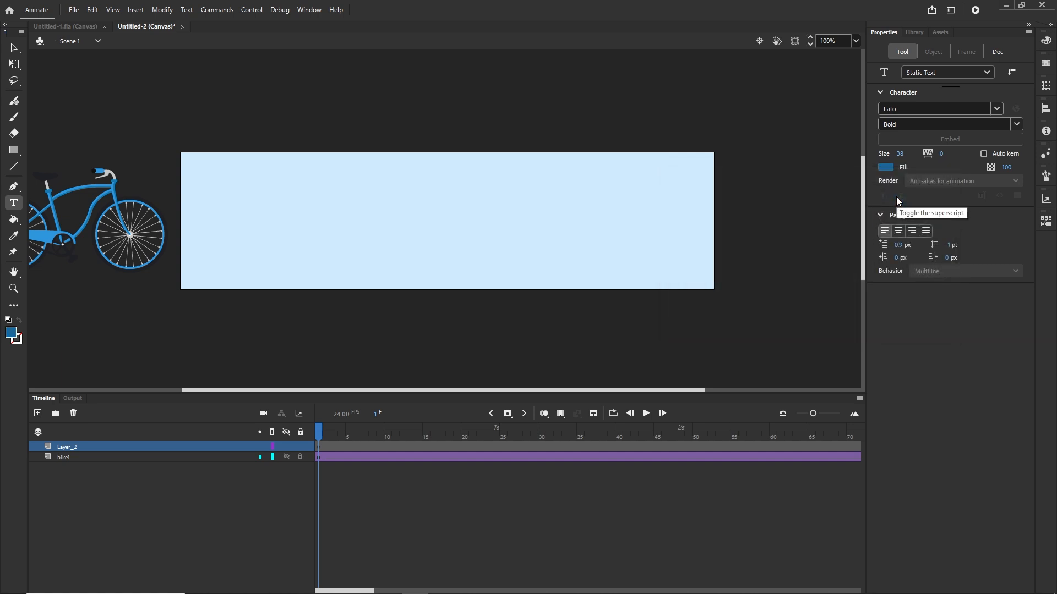
Create a static text block on the stage's right side reading "best bikes" and "on the market" on two lines
click(987, 73)
click(935, 89)
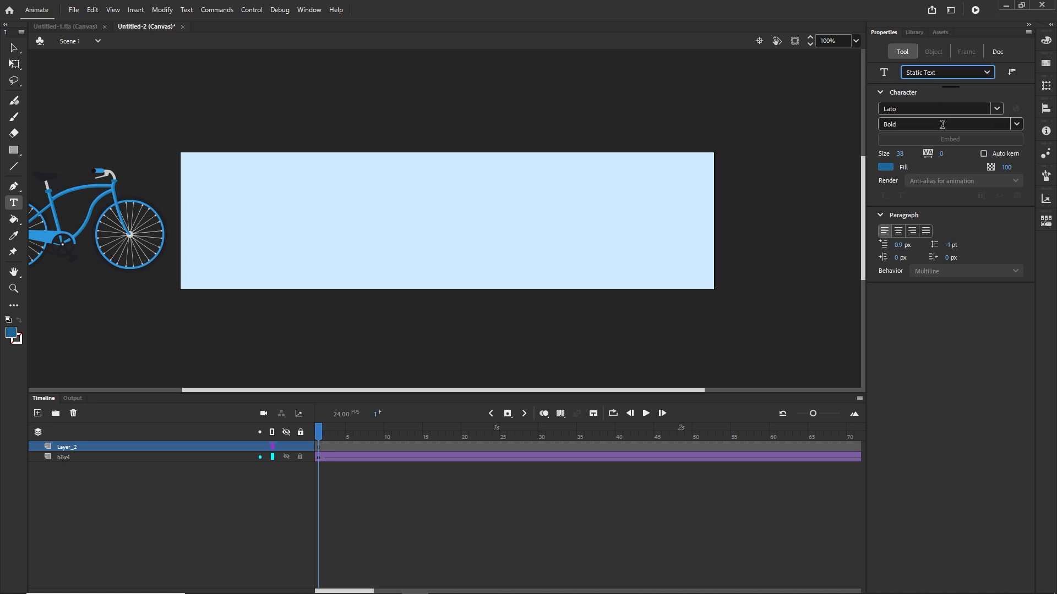
click(551, 211)
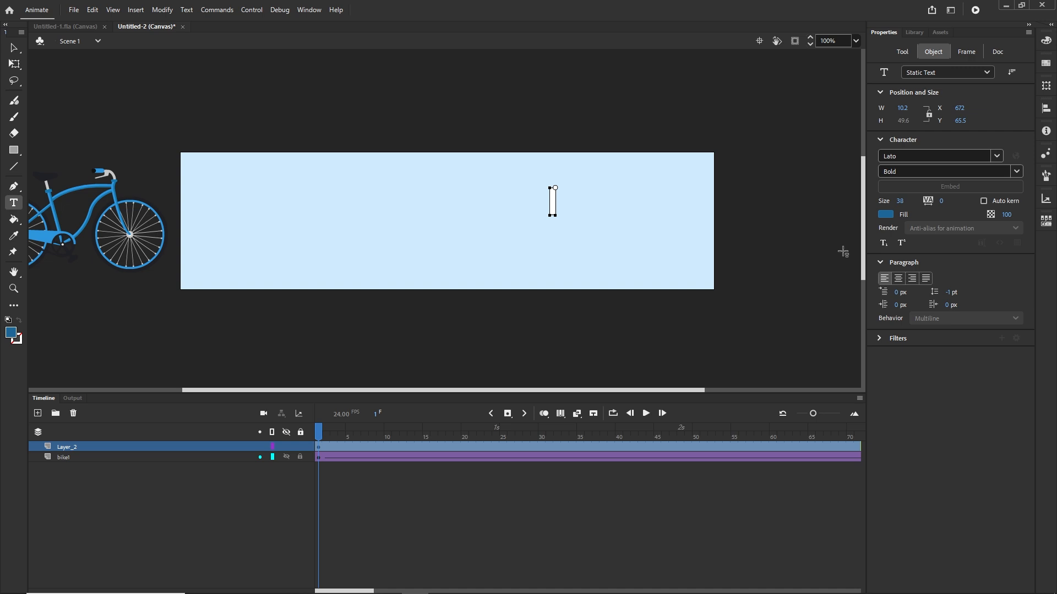
text(best)
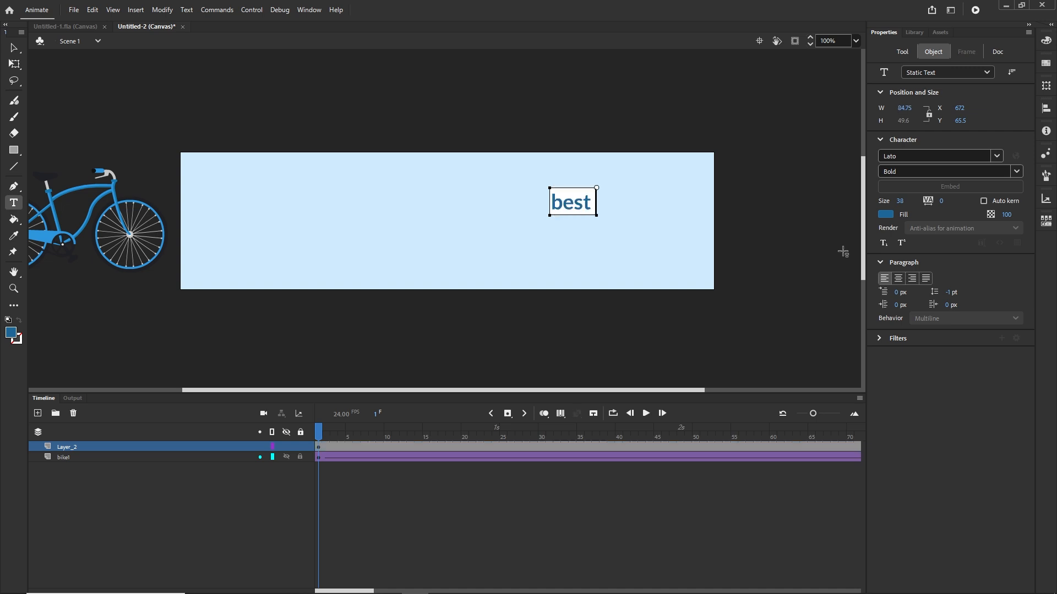
text( bikes)
key(Return)
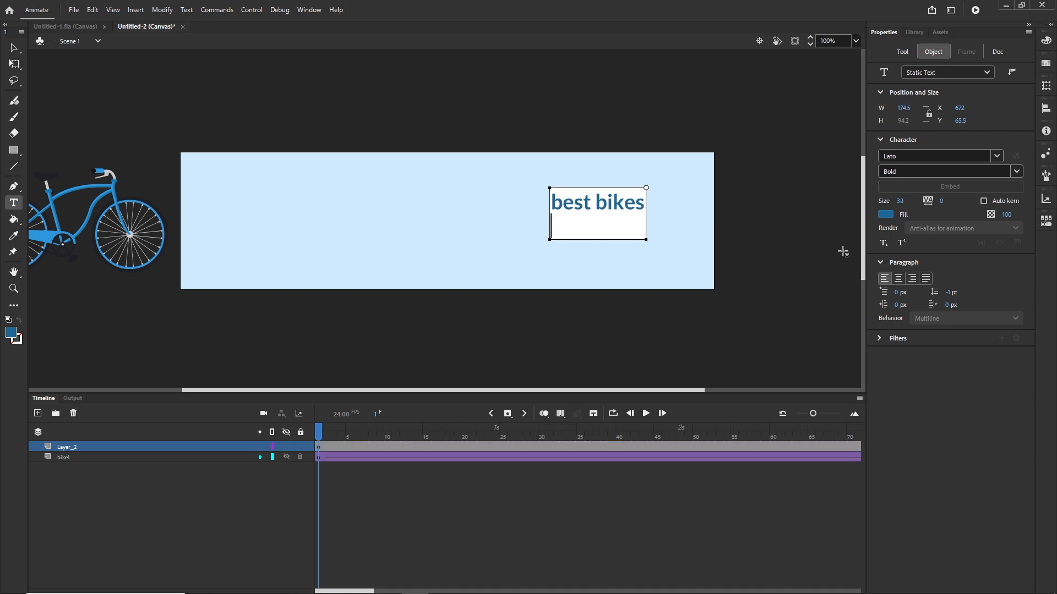
text(on the market)
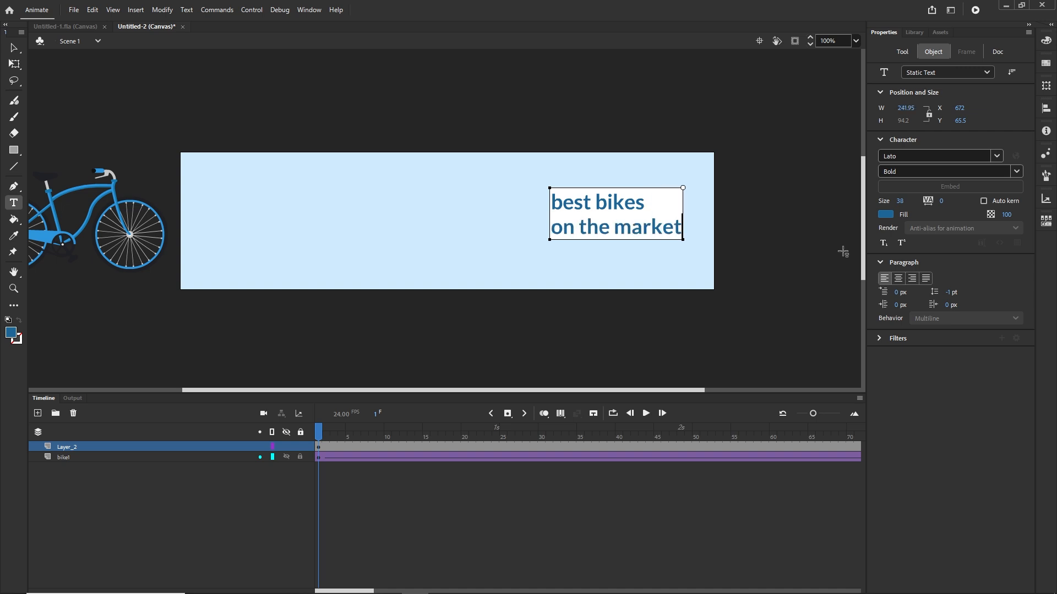
click(14, 48)
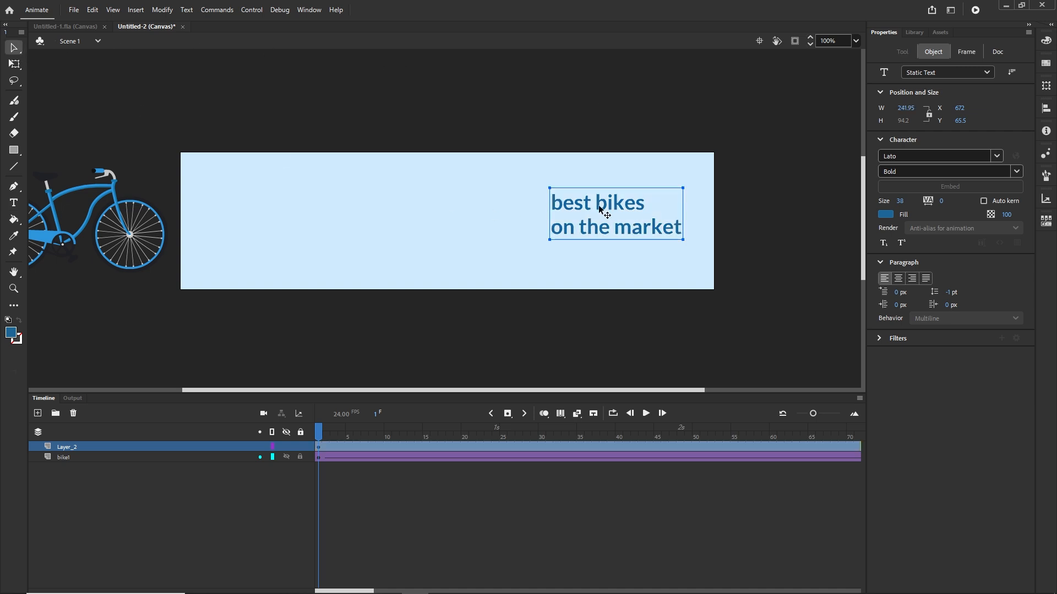
Try centre alignment on the two-line text and restore its left alignment
click(898, 278)
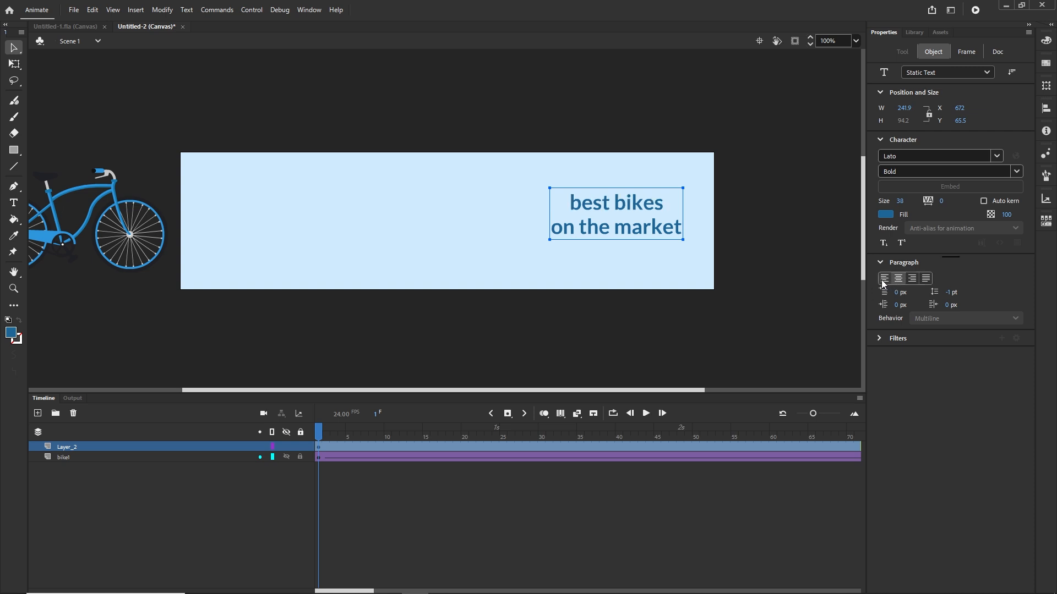
click(884, 279)
click(713, 269)
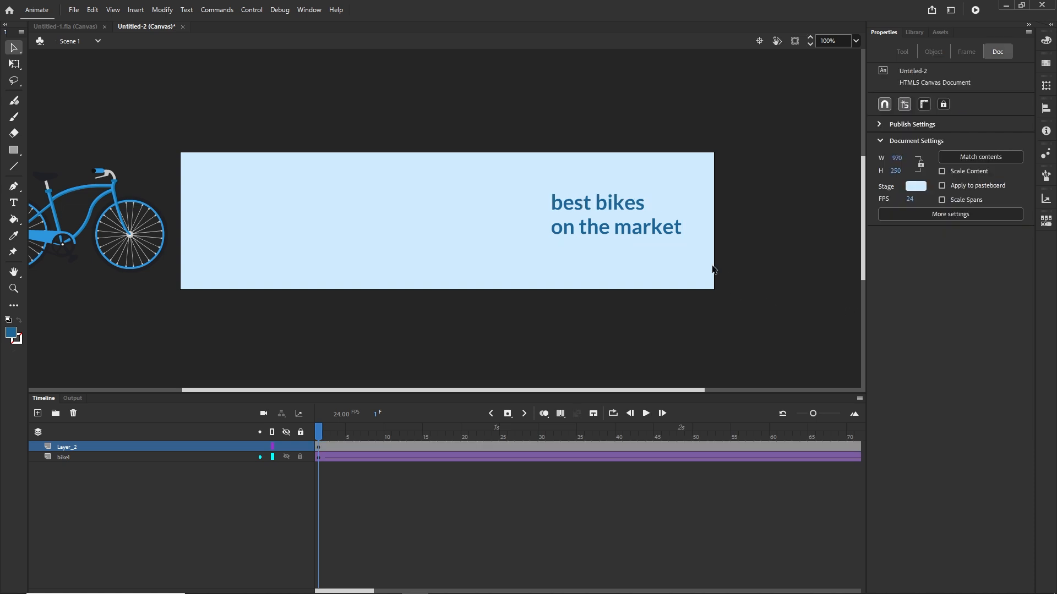
Set the two-line text's size to 60 and reposition it to about X 532, Y 54 in the stage's right half
click(614, 215)
drag(615, 213, 613, 223)
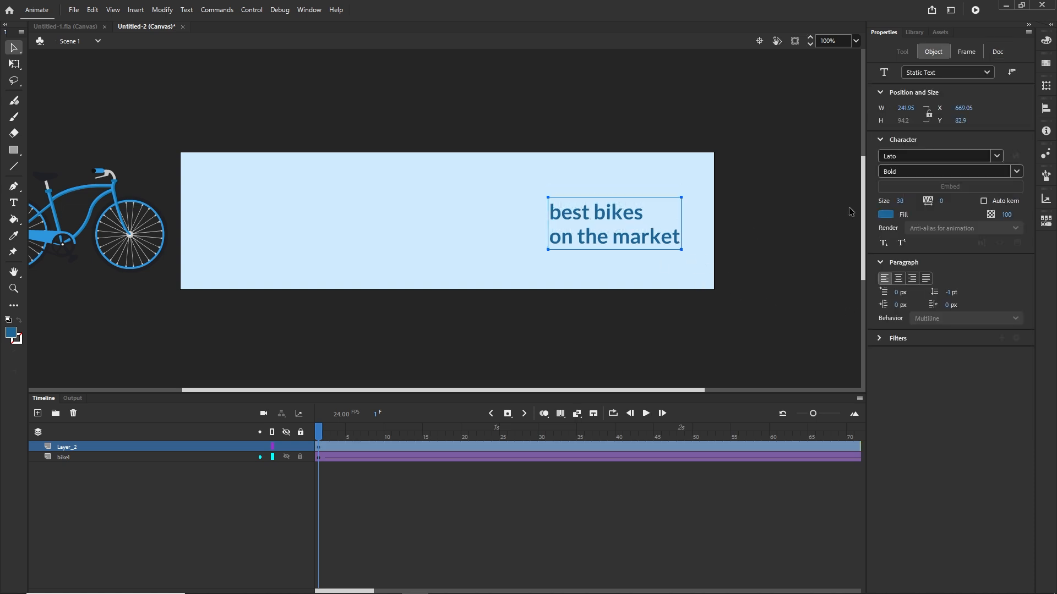
drag(899, 200, 913, 203)
drag(622, 223, 577, 213)
click(901, 201)
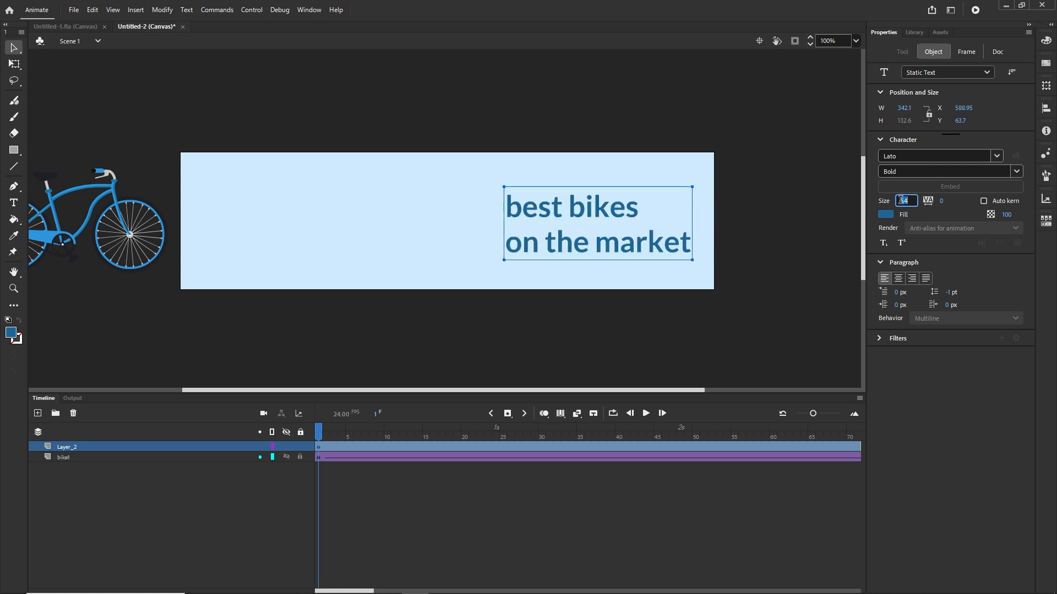
text(60)
key(Return)
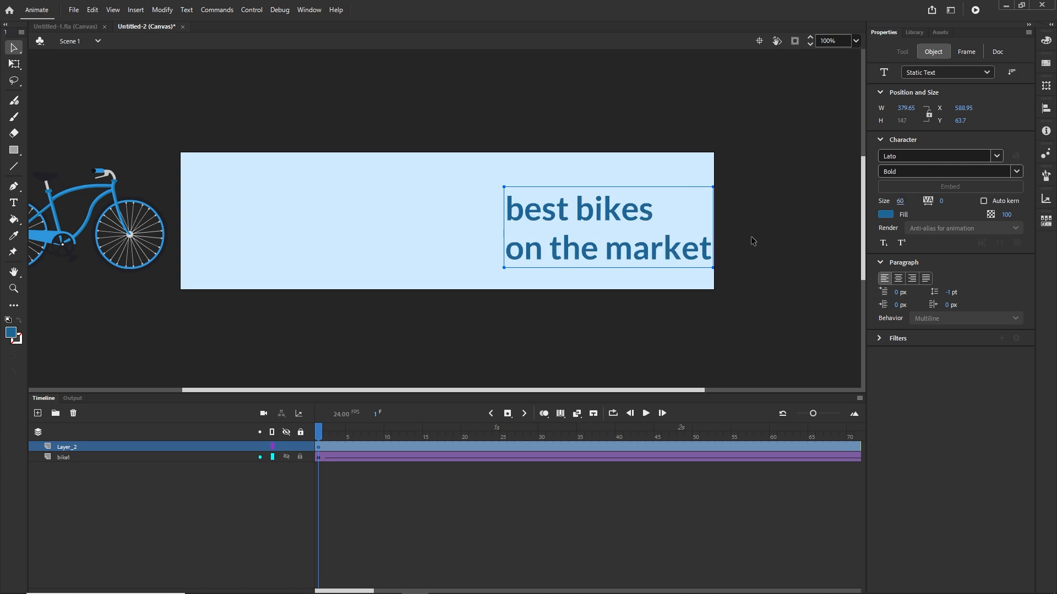
drag(619, 211, 588, 204)
click(776, 284)
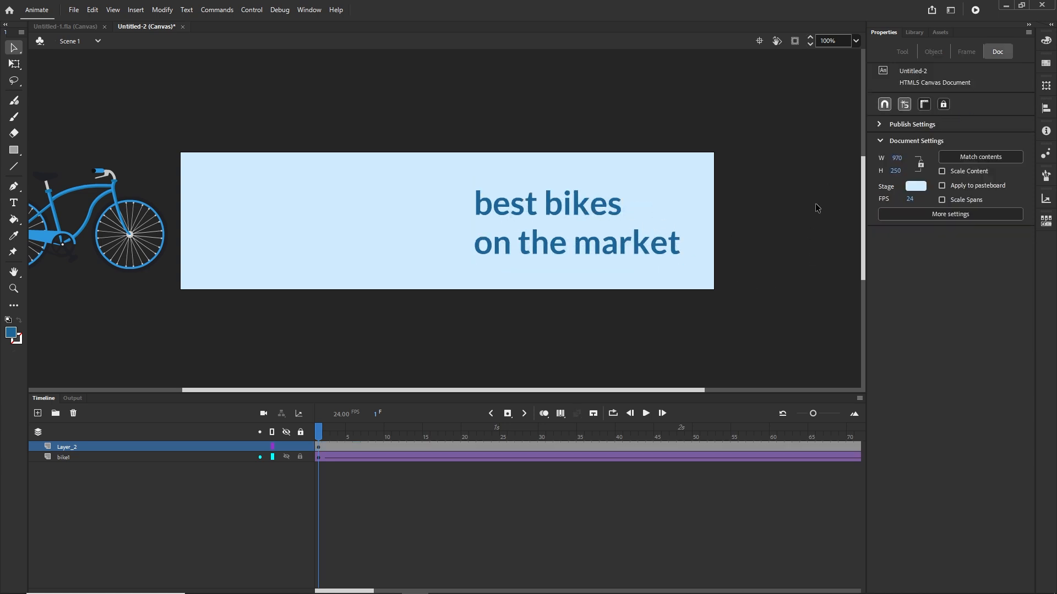
Set the two-line text's size to 58 and its line spacing to -8 pt
click(593, 217)
click(899, 201)
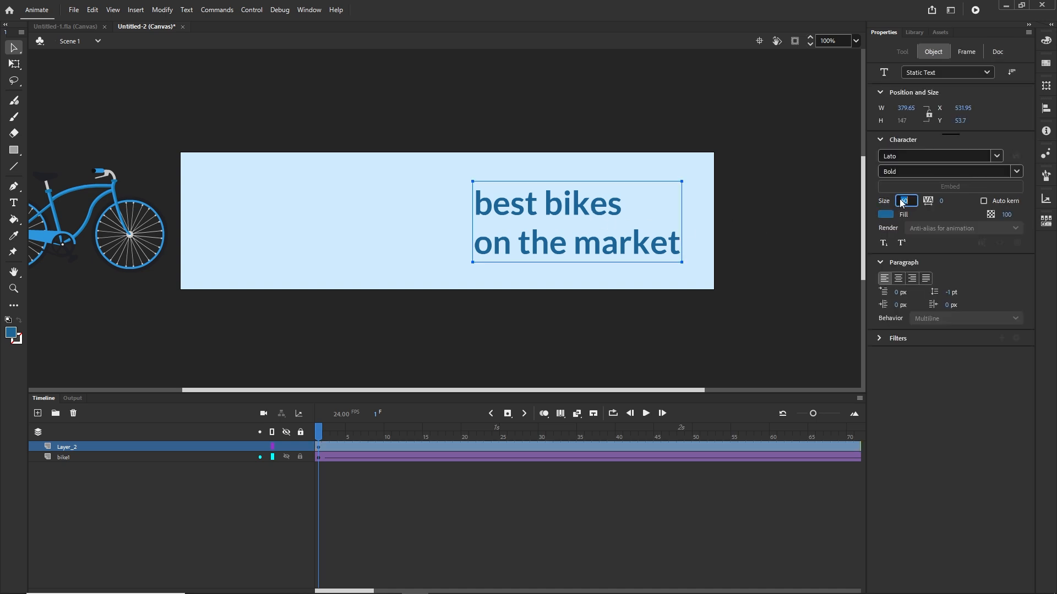
text(58)
key(Return)
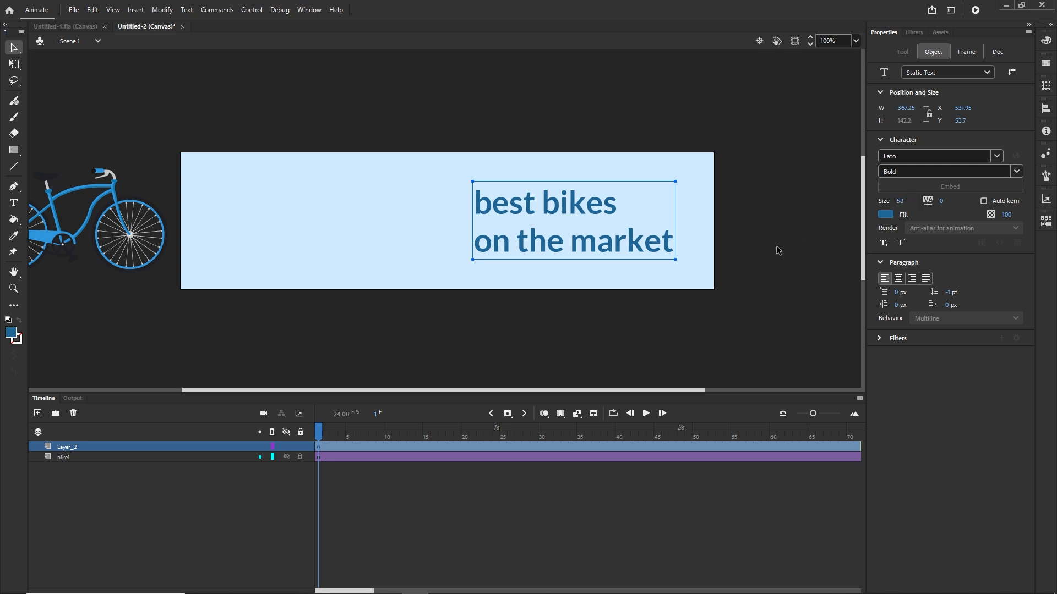
click(763, 262)
click(575, 210)
drag(950, 292, 944, 294)
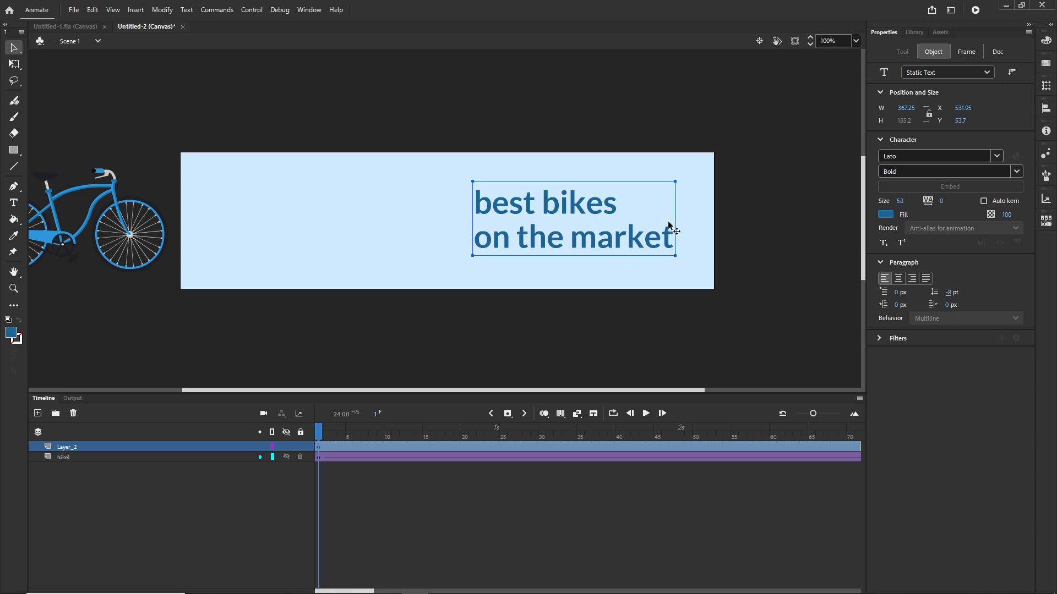
click(731, 224)
Nudge the two-line text down and to the right, to about X 540, Y 61 on the stage
click(555, 211)
key(Down)
key(Down)
key(Down)
key(Down)
key(Down)
key(Right)
key(Right)
key(Right)
key(Right)
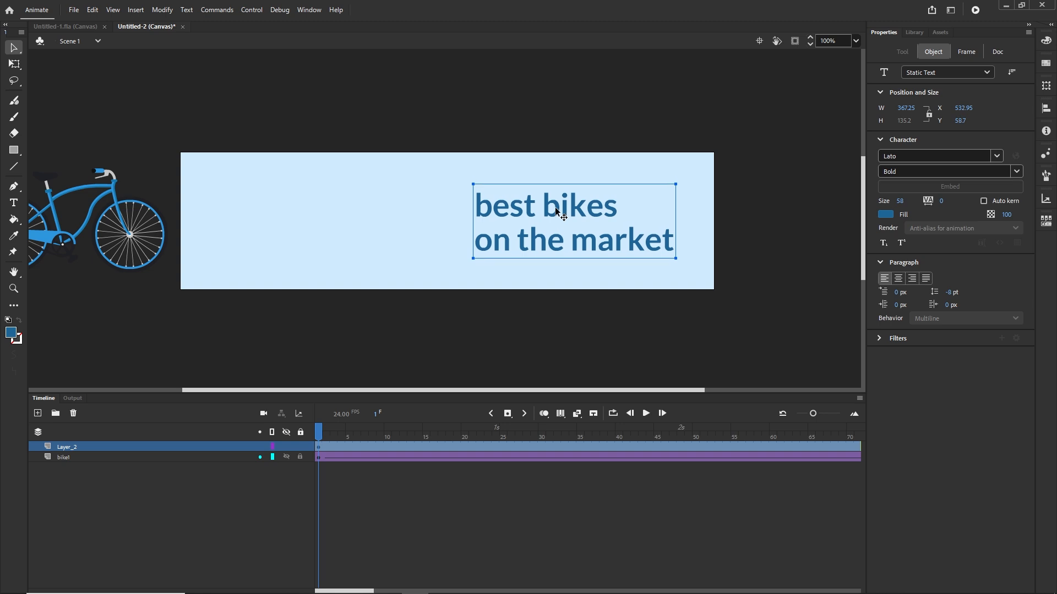
key(Down)
key(Down)
key(Down)
key(Down)
key(Right)
key(Right)
key(Right)
key(Right)
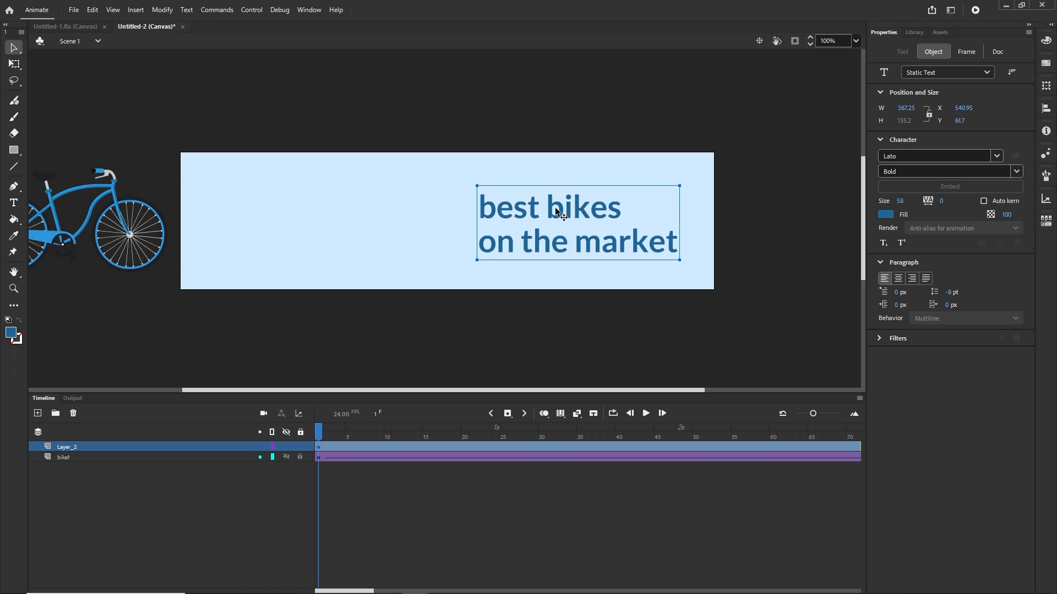
key(Up)
key(Up)
key(Up)
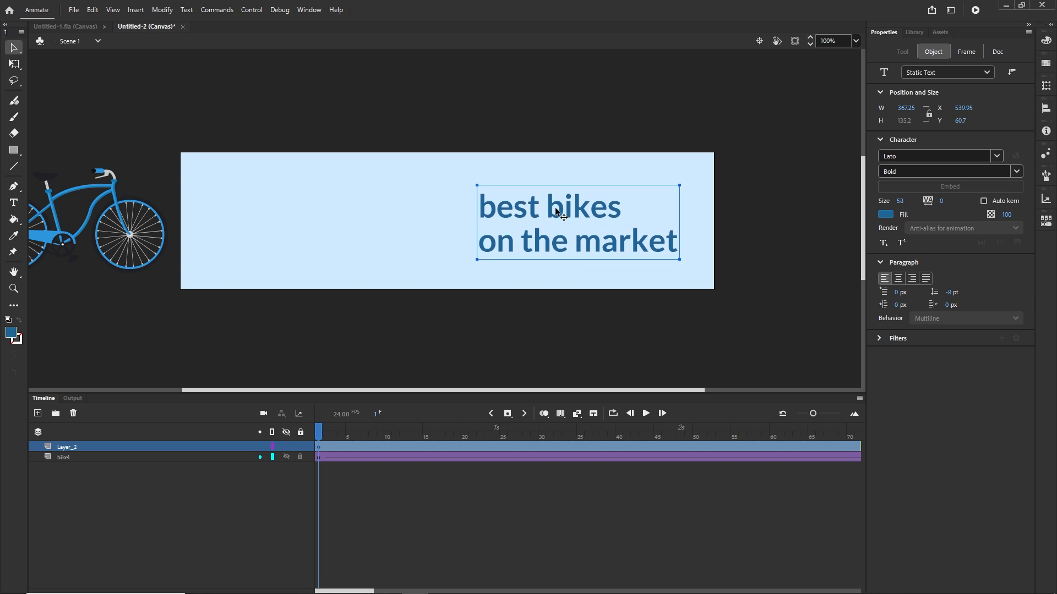
click(1046, 109)
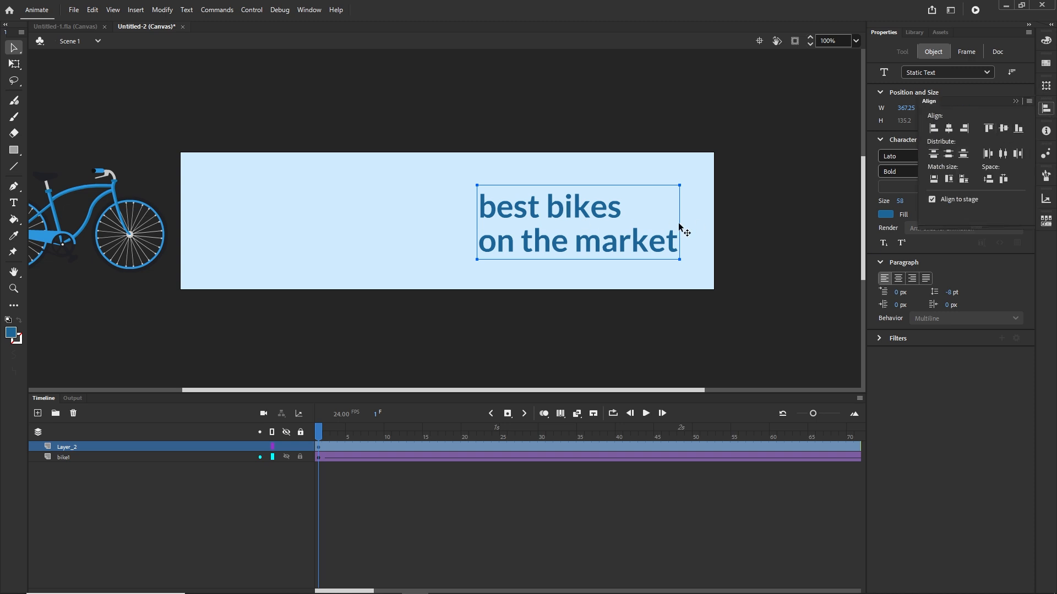
click(732, 220)
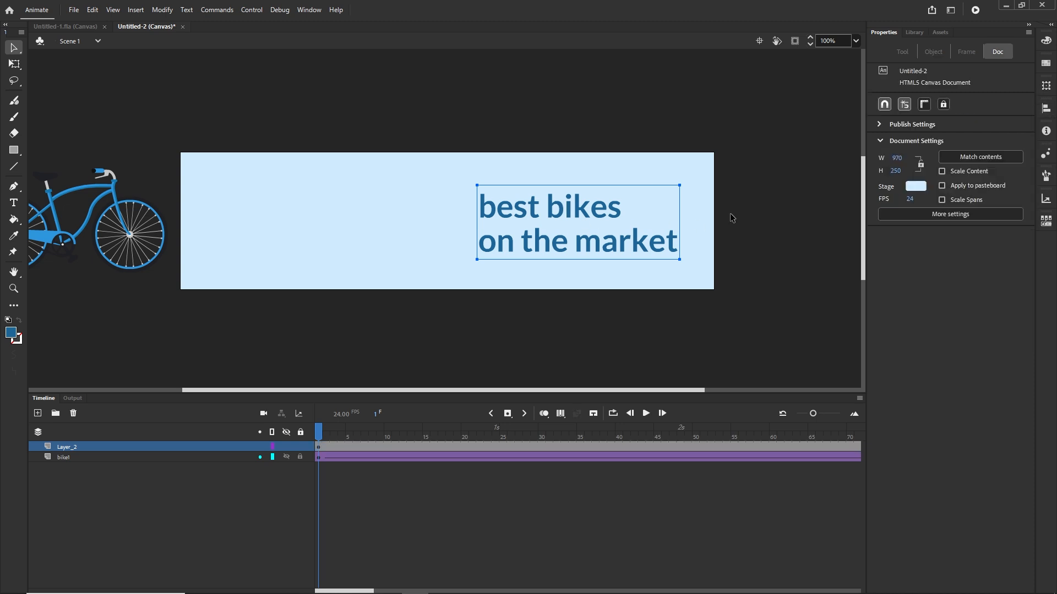
Rename the text's layer, Layer_2, as txt1
double_click(65, 446)
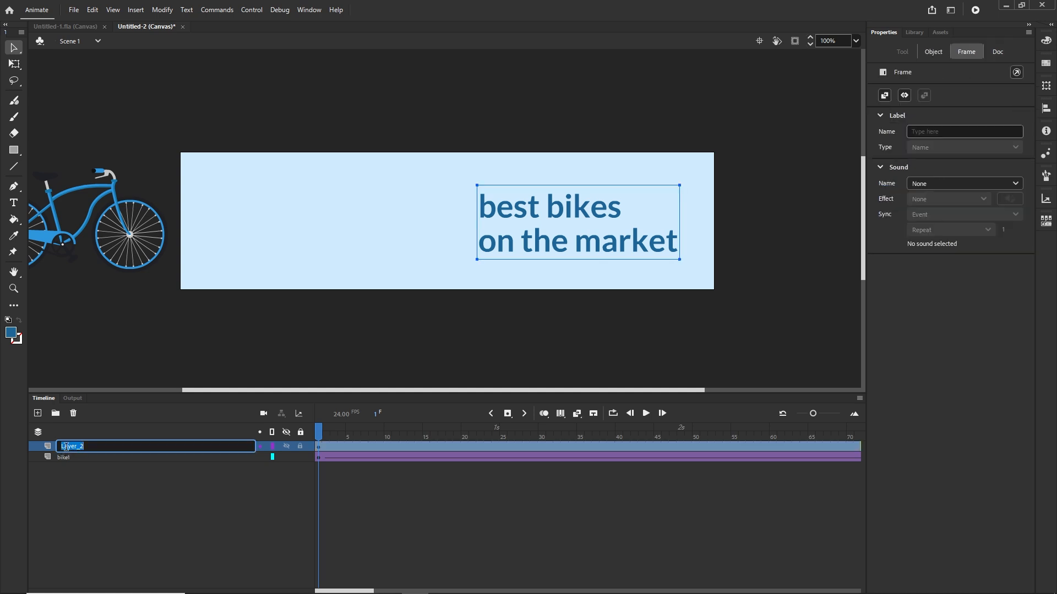
text(txt1)
click(106, 518)
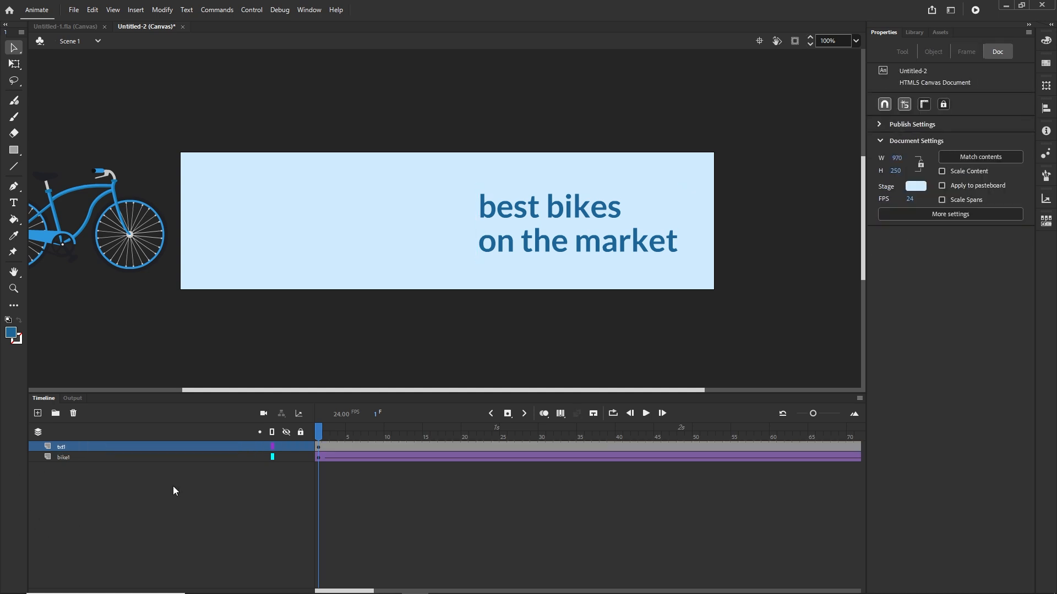
Add a new layer above txt1 and name it mask1
click(38, 413)
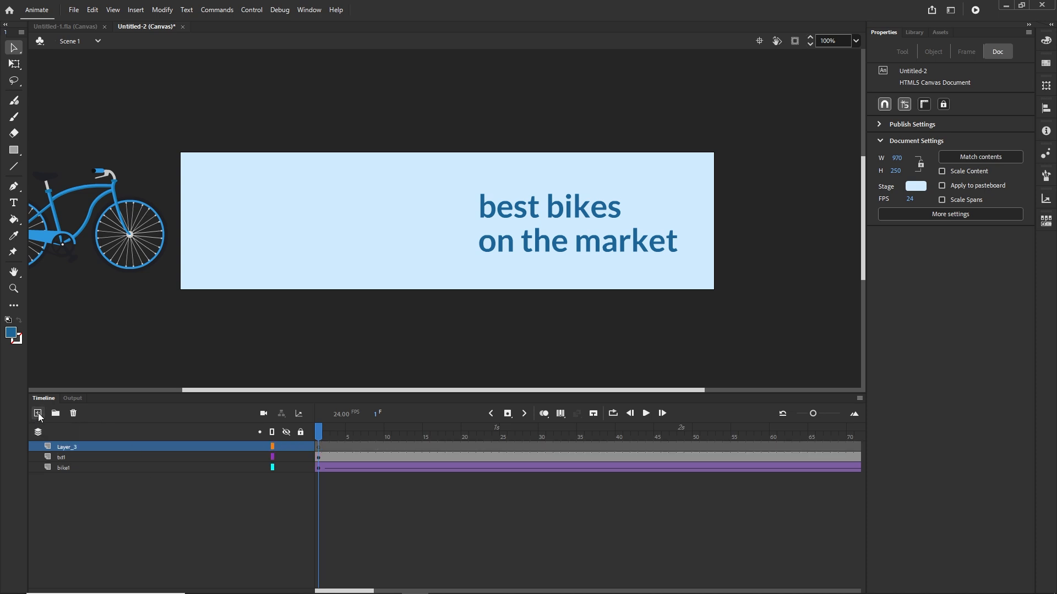
double_click(67, 449)
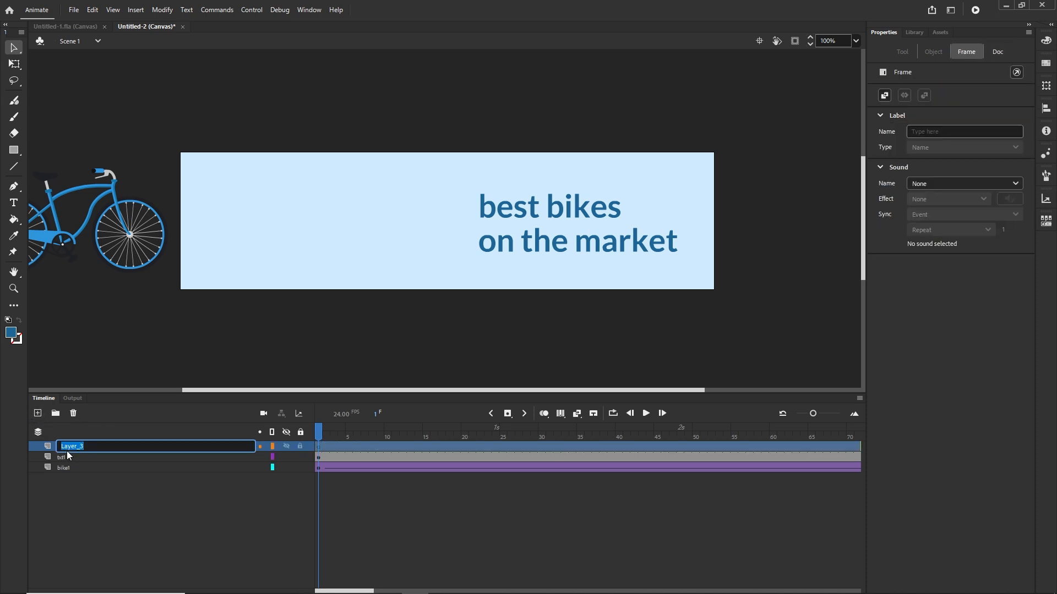
text(mask1)
click(100, 536)
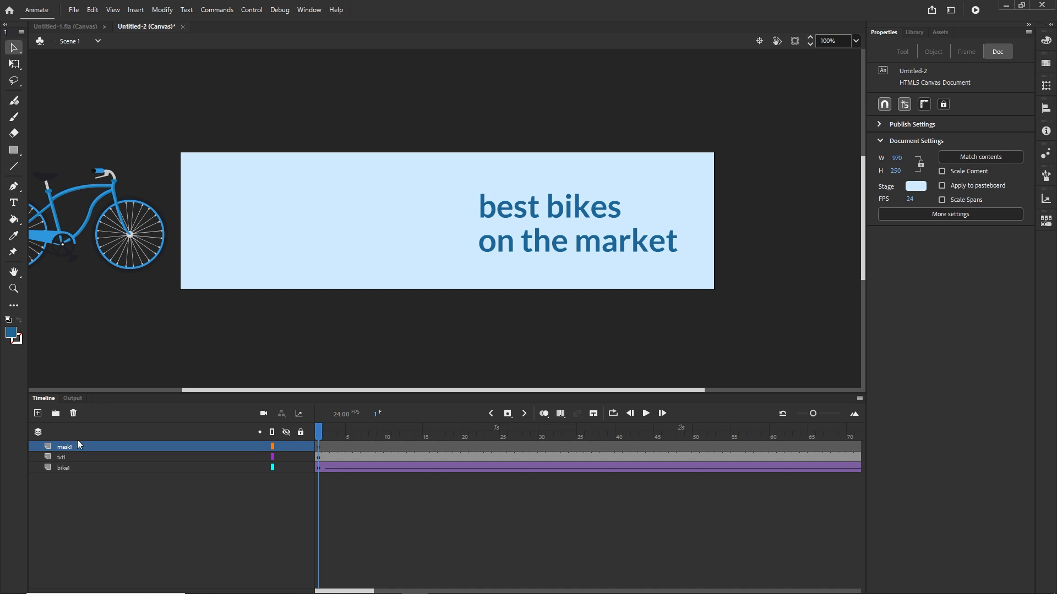
On the mask1 layer, draw a red, square-cornered rectangle of about 420 x 230 px that covers the whole text
click(71, 457)
click(64, 446)
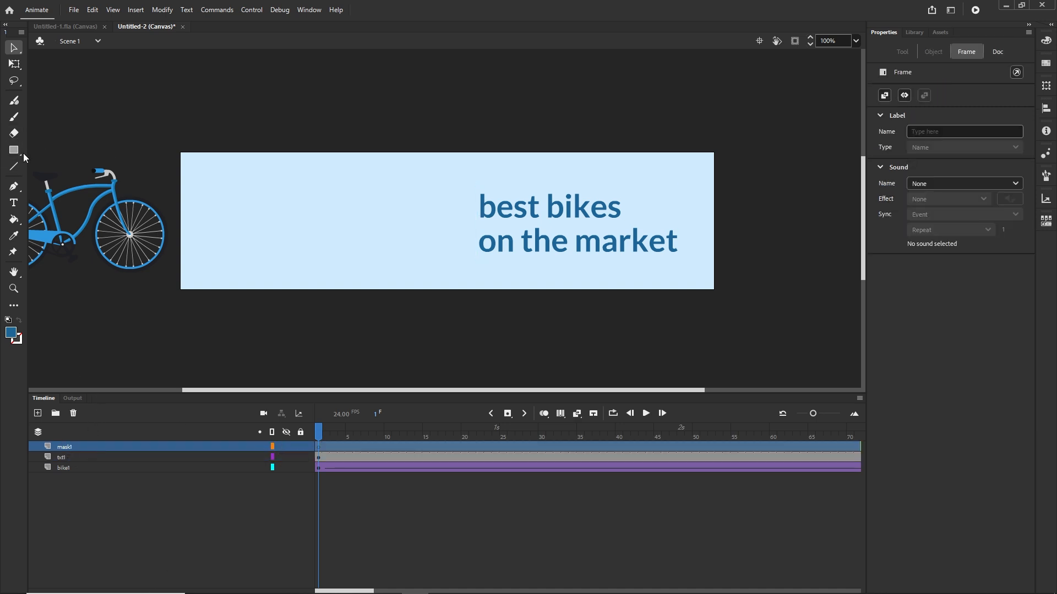
drag(16, 157, 55, 148)
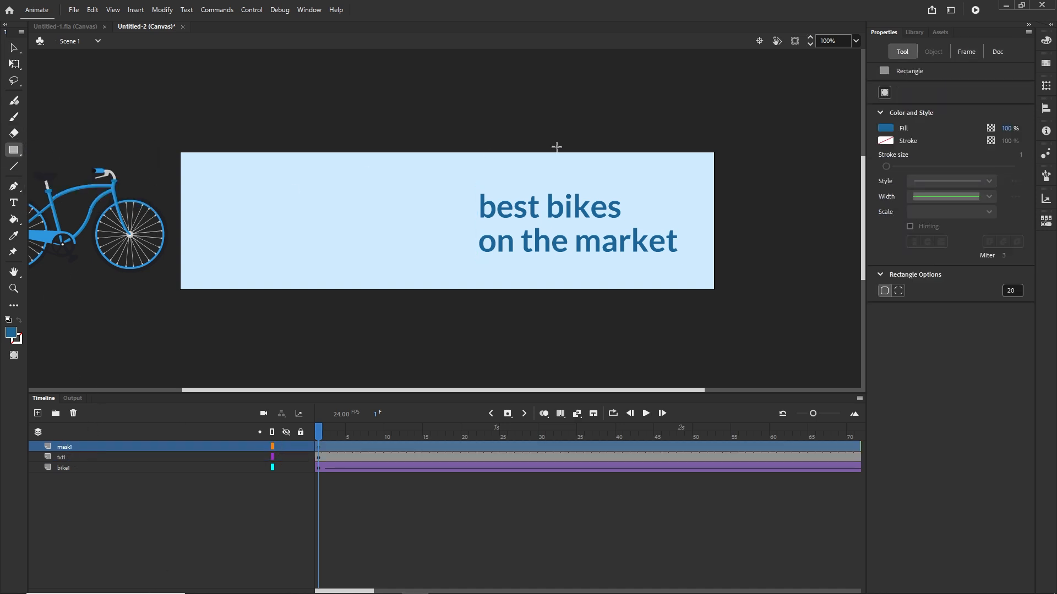
click(1017, 291)
click(889, 135)
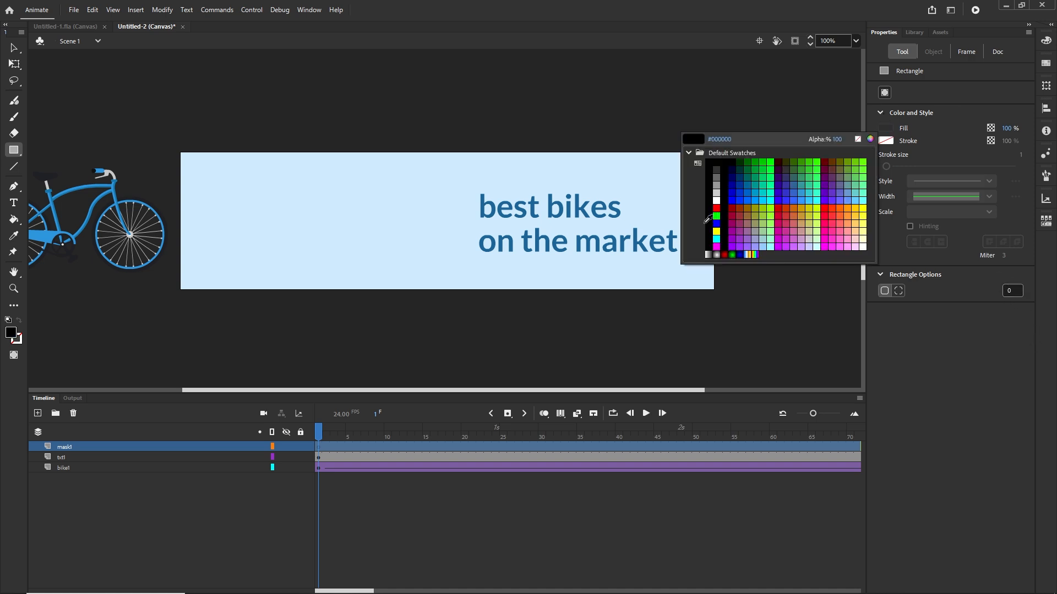
click(719, 206)
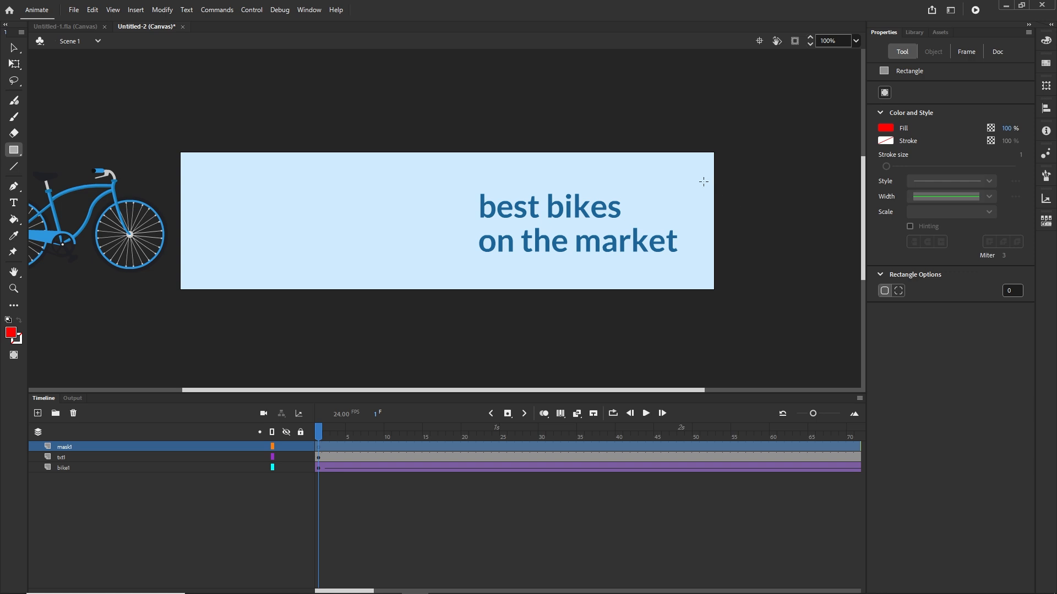
mouse_move(697, 158)
mouse_down()
mouse_move(668, 233)
mouse_move(537, 278)
mouse_move(467, 285)
mouse_up()
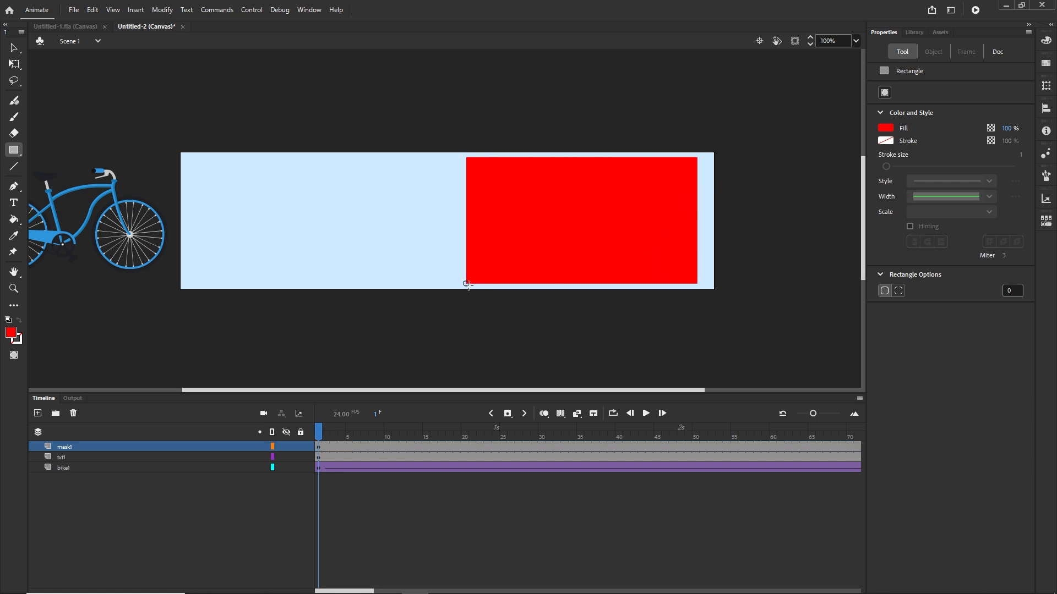
Move the red rectangle aside to about X 769 to uncover part of the text, and return it over the text
key(v)
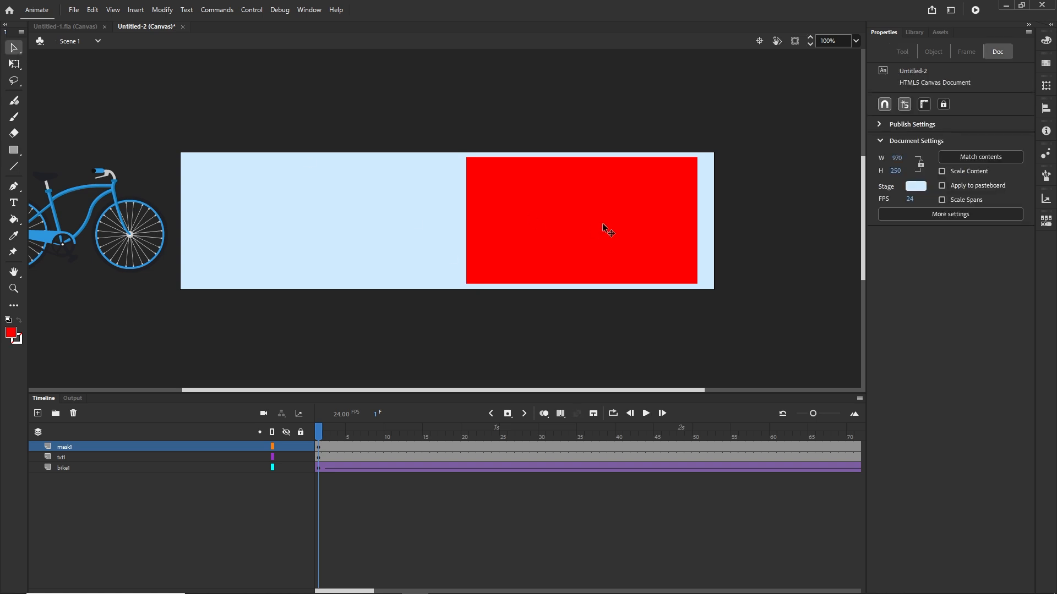
drag(601, 225, 738, 226)
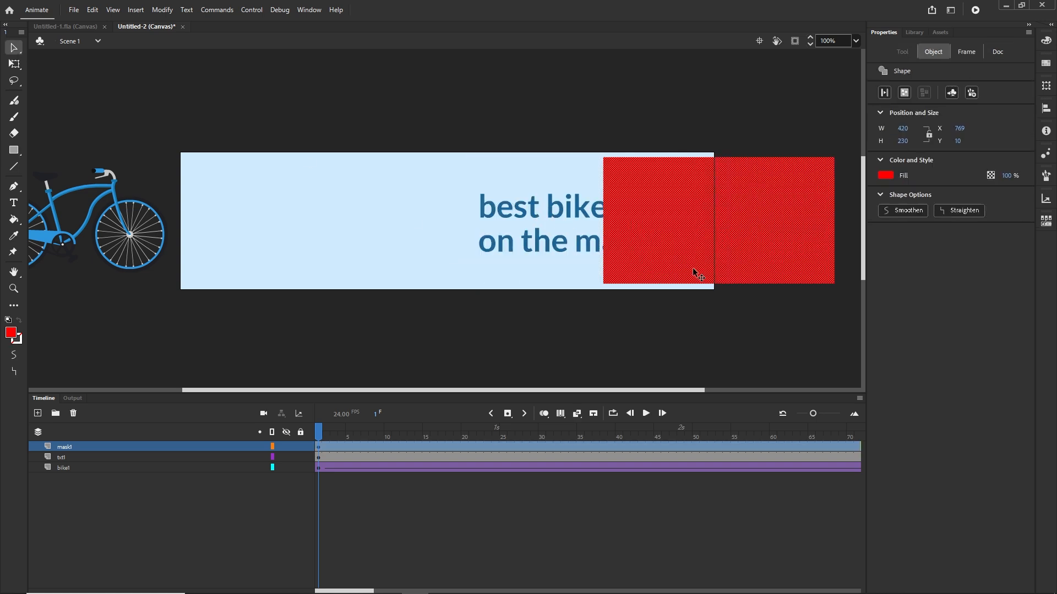
drag(758, 244, 623, 246)
Resize the red rectangle to about 427 x 237 px and position it over the text at about X 520, Y 7
key(q)
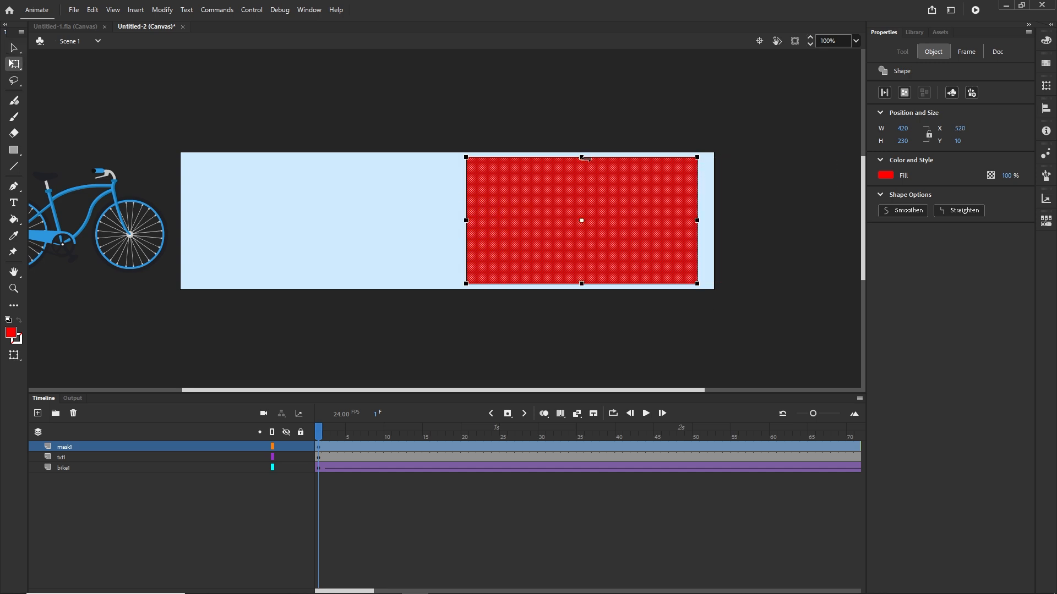
drag(582, 157, 581, 222)
drag(637, 273, 638, 240)
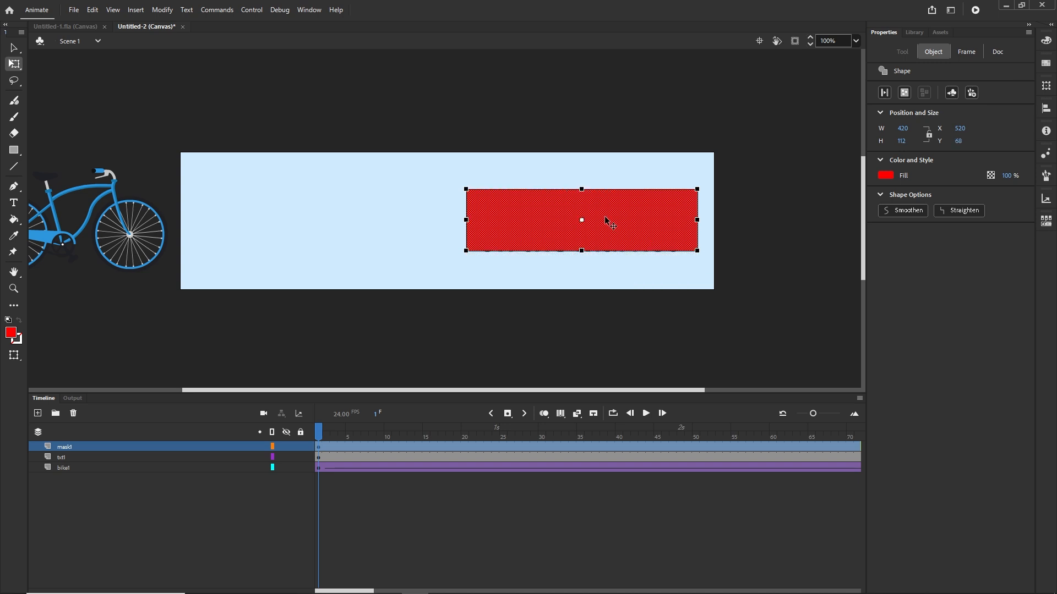
drag(583, 188, 580, 141)
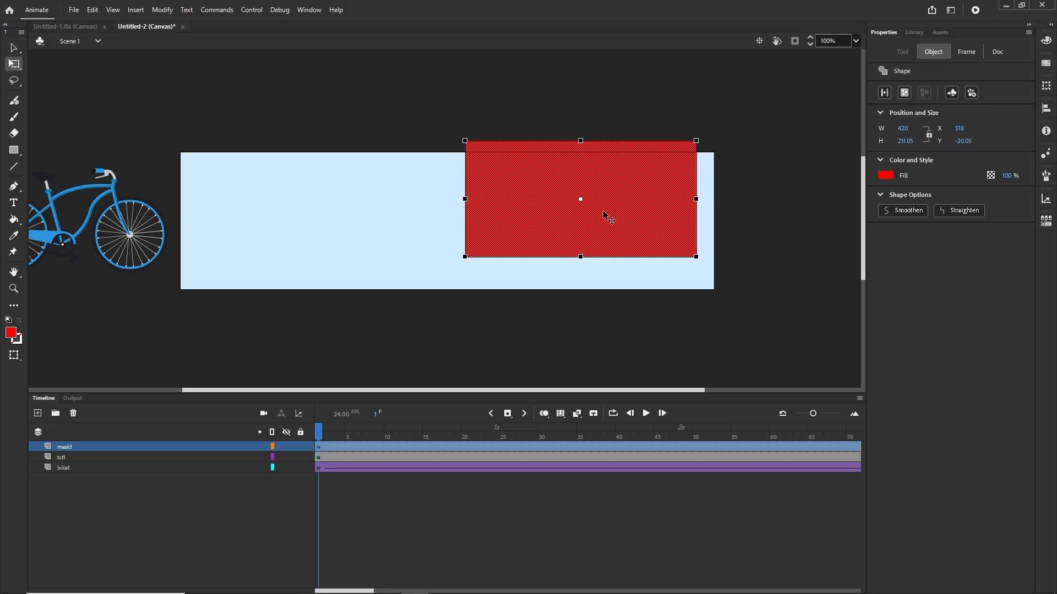
drag(609, 217, 585, 284)
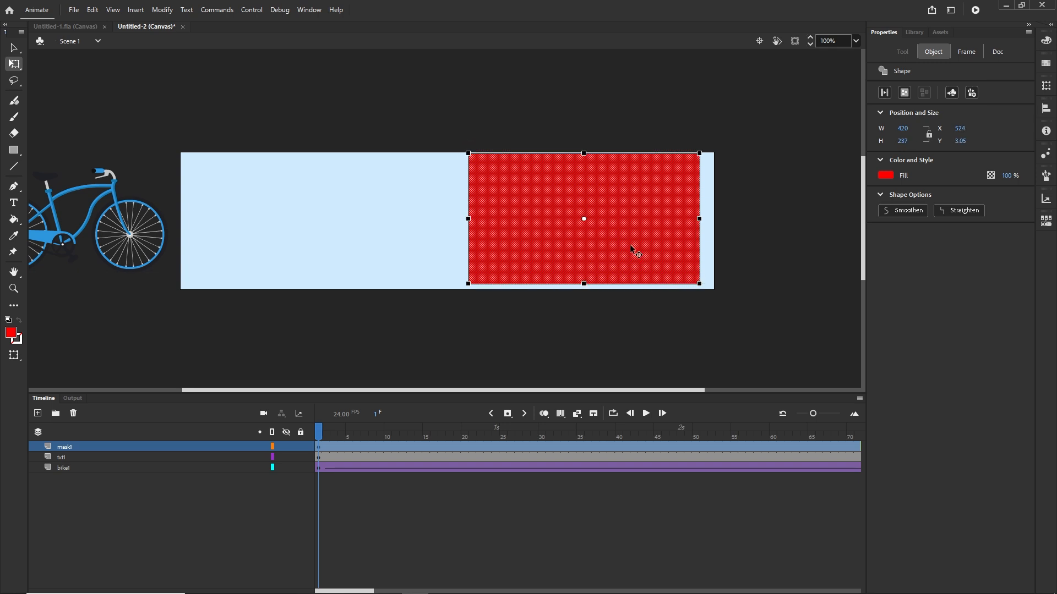
mouse_move(631, 245)
mouse_down()
mouse_move(725, 243)
mouse_move(632, 255)
mouse_up()
drag(469, 224, 466, 224)
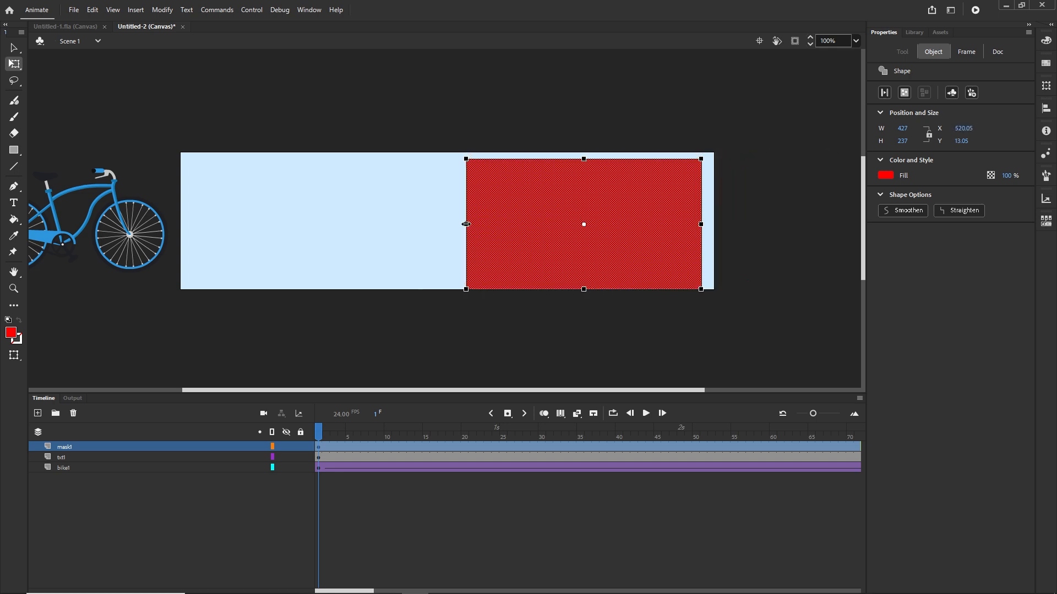
click(649, 295)
click(644, 275)
key(Up)
key(Up)
key(Up)
key(Up)
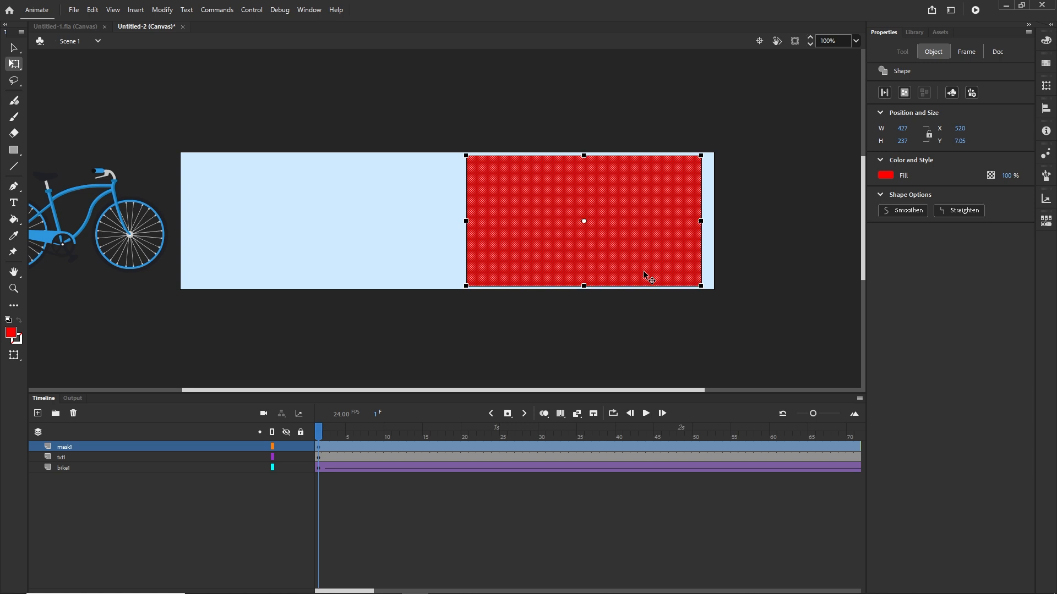
Convert the red rectangle to a movie clip symbol named mask and narrow it to a 20 px wide strip beside the text's start
key(F8)
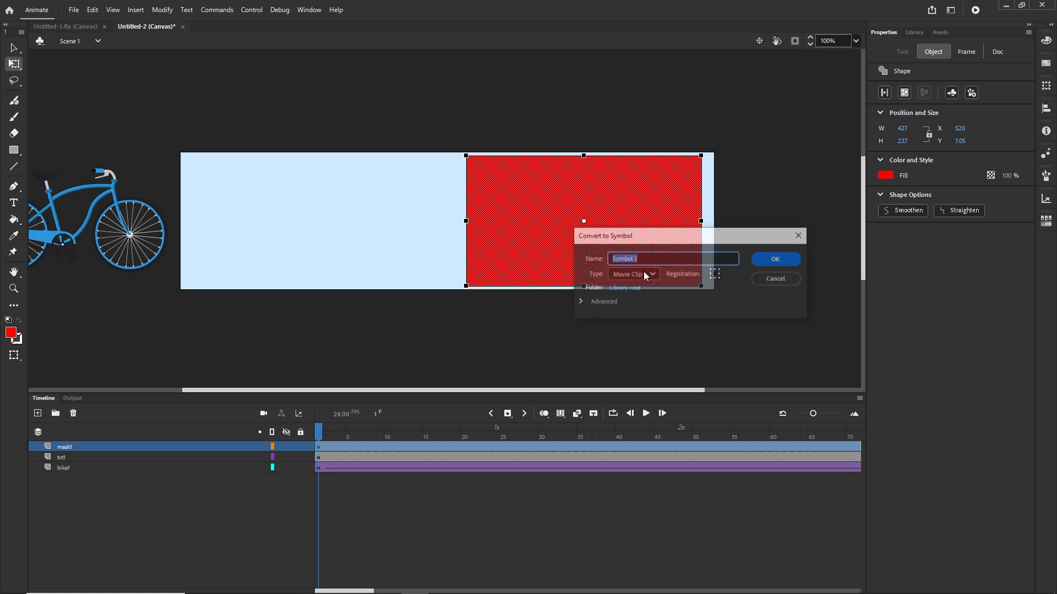
text(mask)
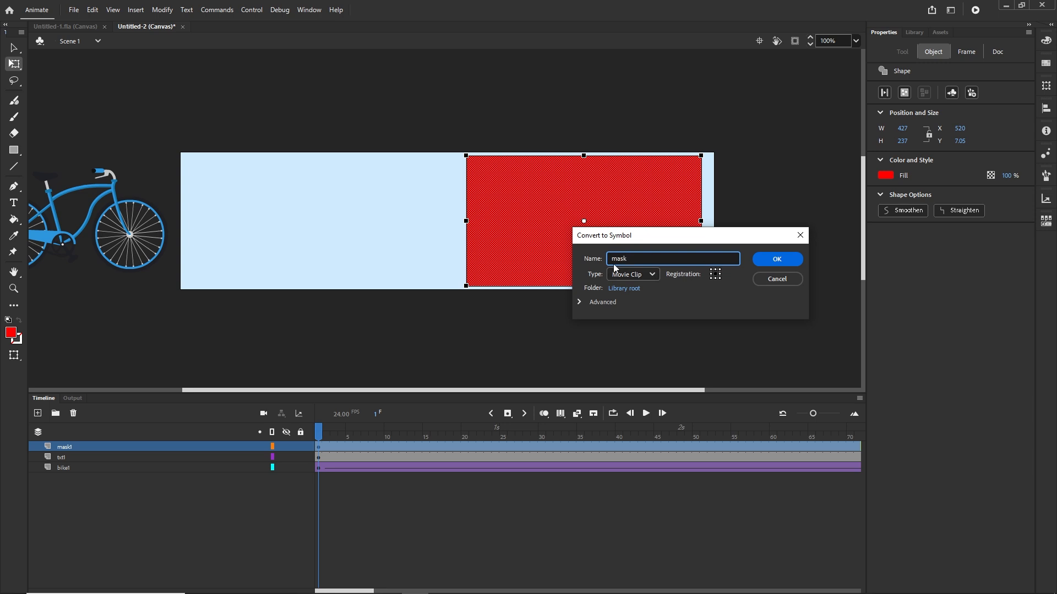
click(777, 263)
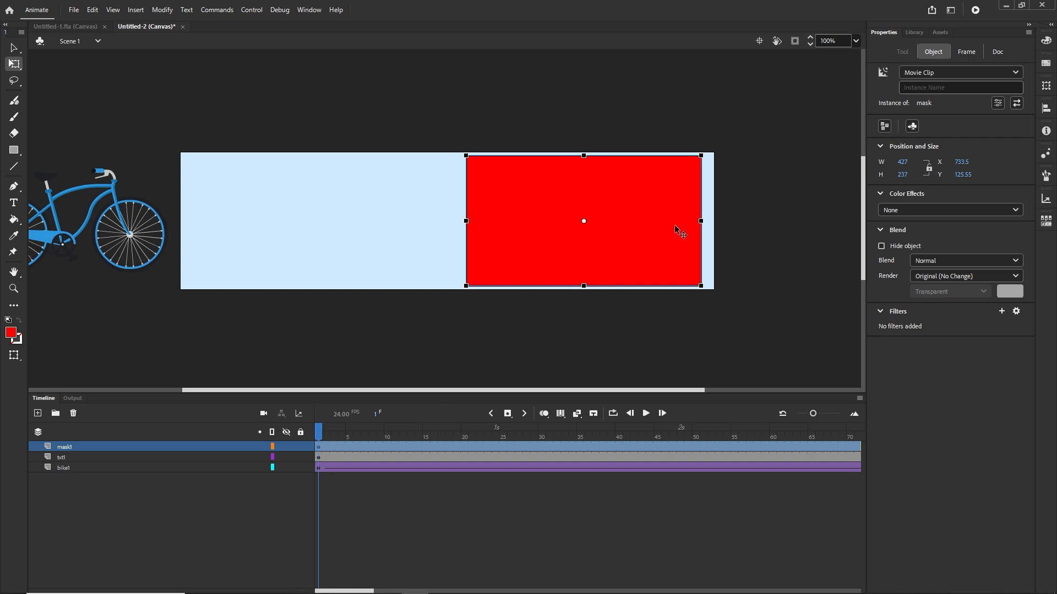
drag(699, 221, 477, 235)
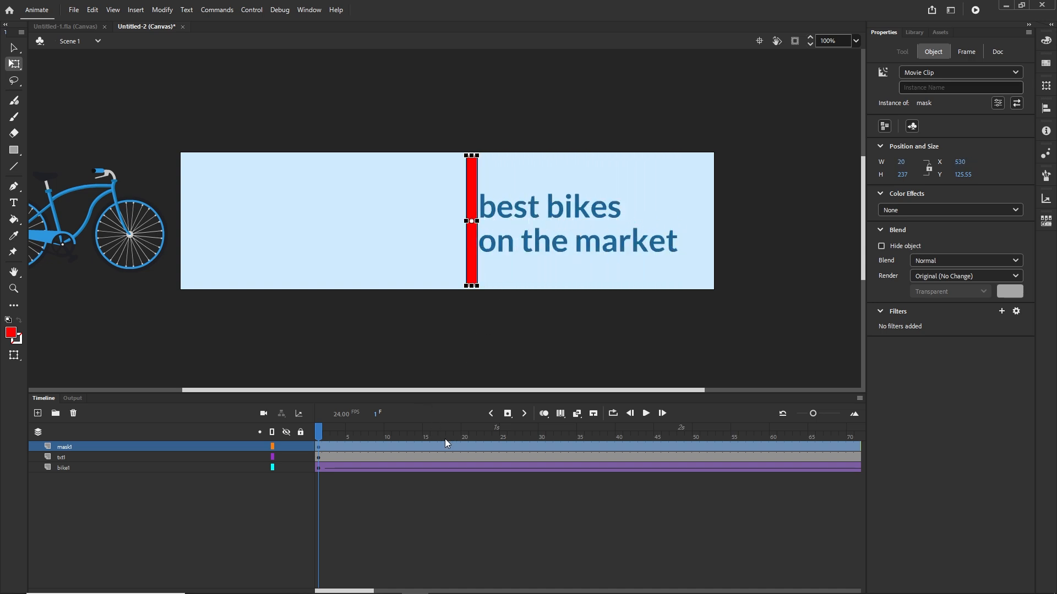
Insert a keyframe at frame 35 of mask1 and widen the red strip to about 420 px so it covers the text
click(617, 447)
click(579, 447)
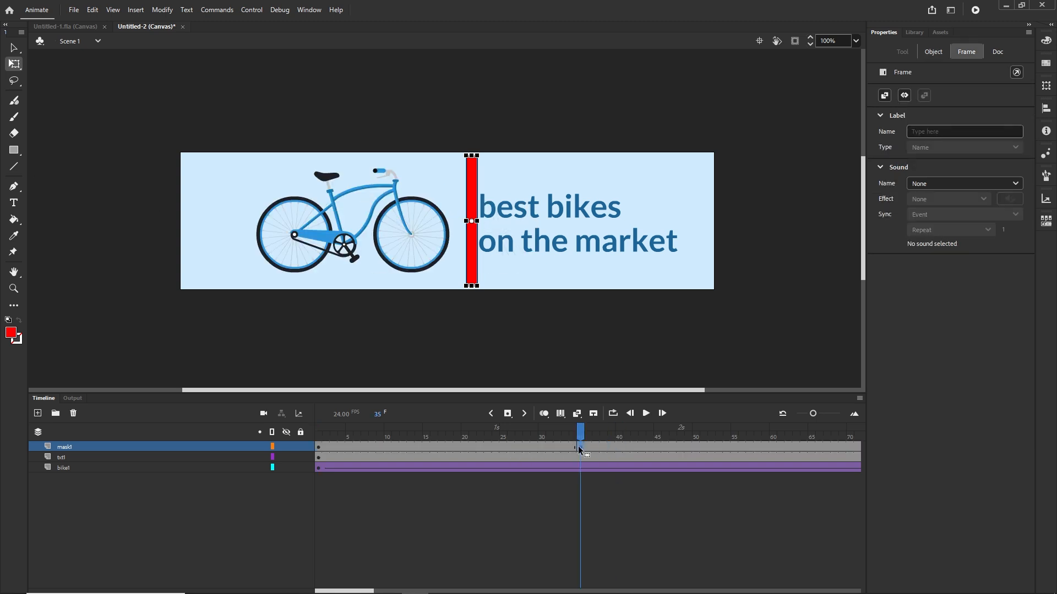
key(F6)
drag(476, 221, 696, 220)
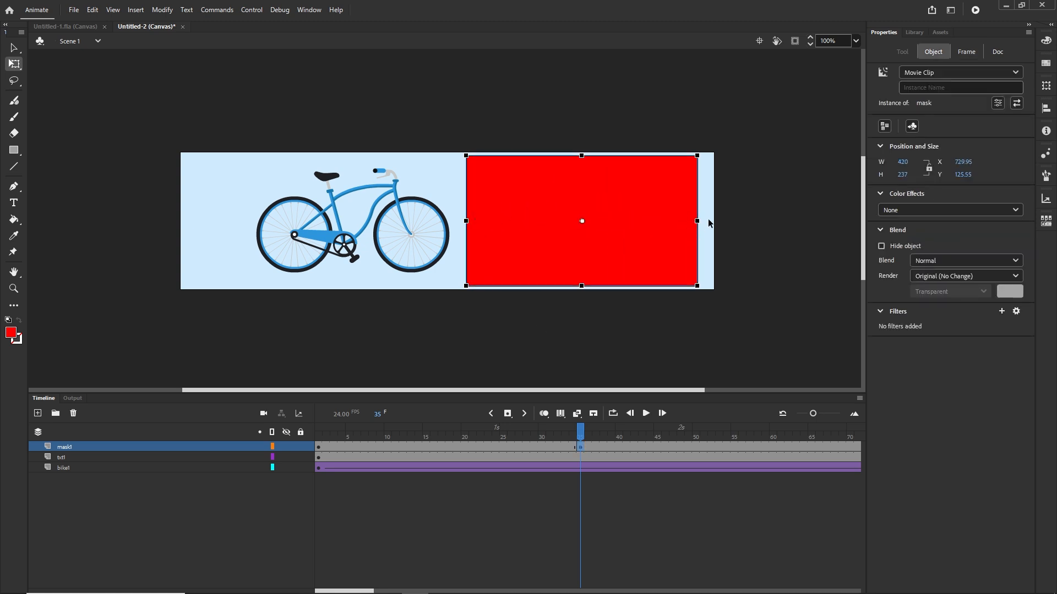
Create a classic tween on the mask1 layer between the keyframes at frames 1 and 35
mouse_move(413, 449)
mouse_down()
mouse_move(465, 447)
mouse_move(412, 448)
mouse_up()
click(435, 447)
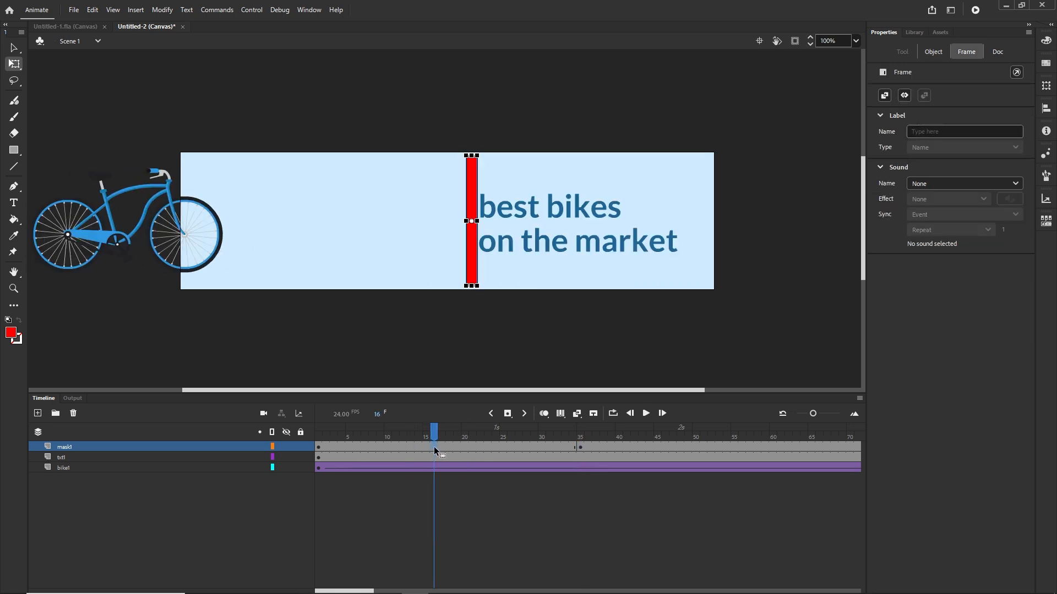
right_click(434, 447)
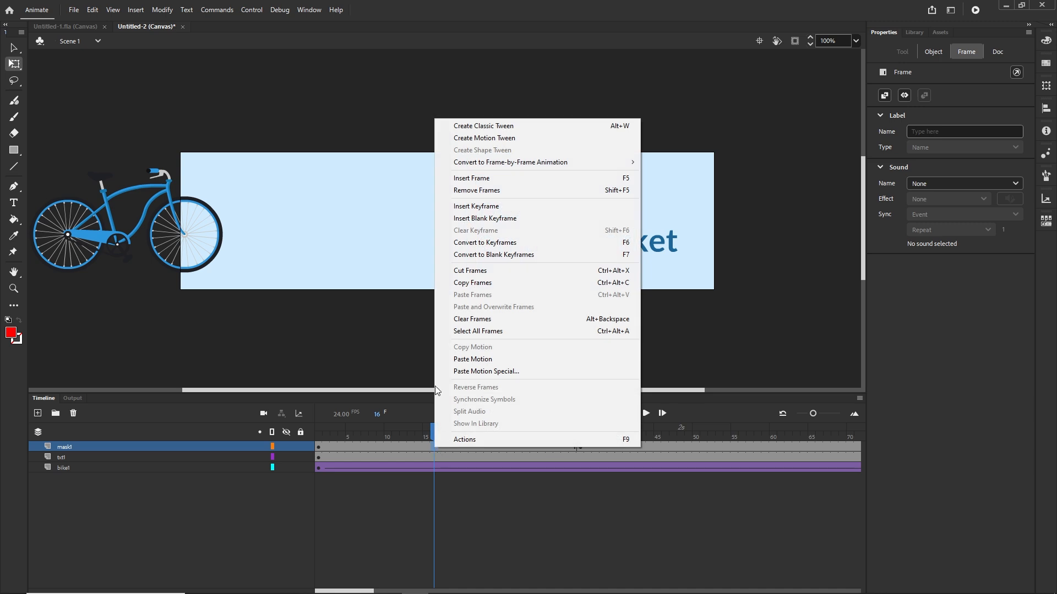
click(499, 130)
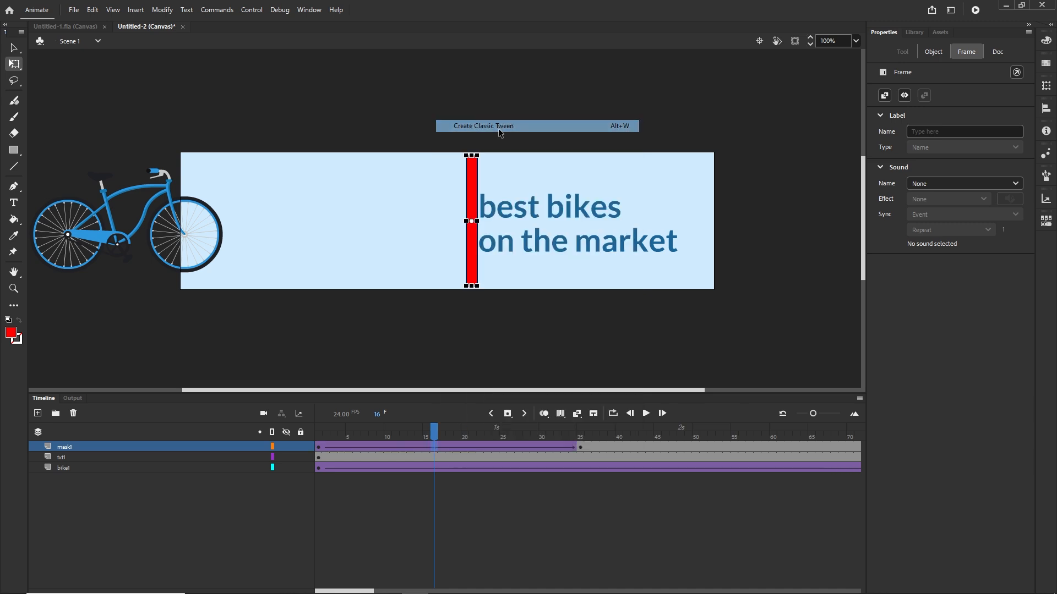
Turn the mask1 layer into a mask over the txt1 layer and check the text reveal up to frame 25
right_click(62, 448)
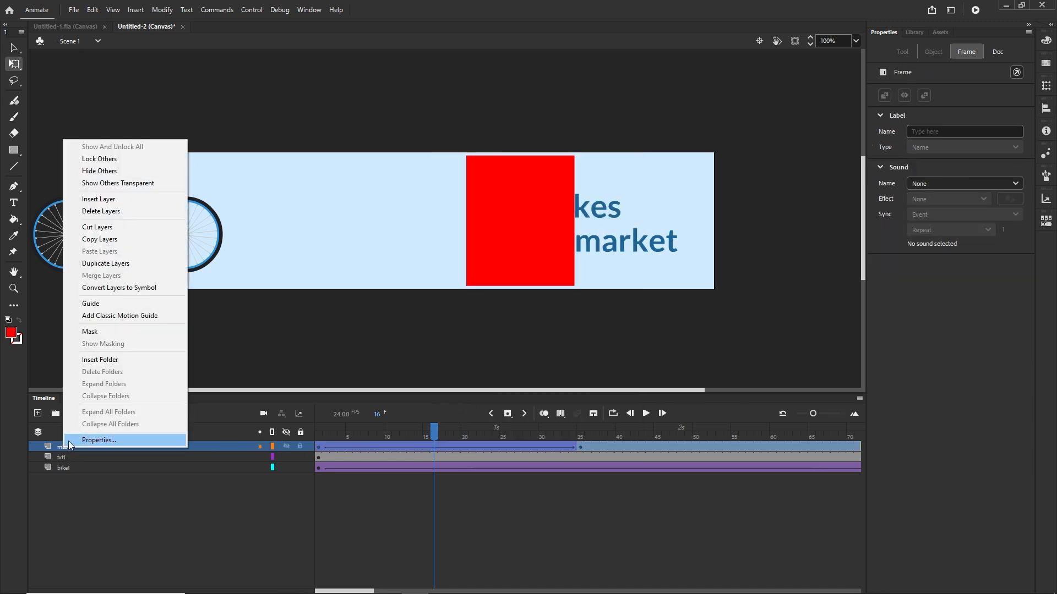
click(93, 334)
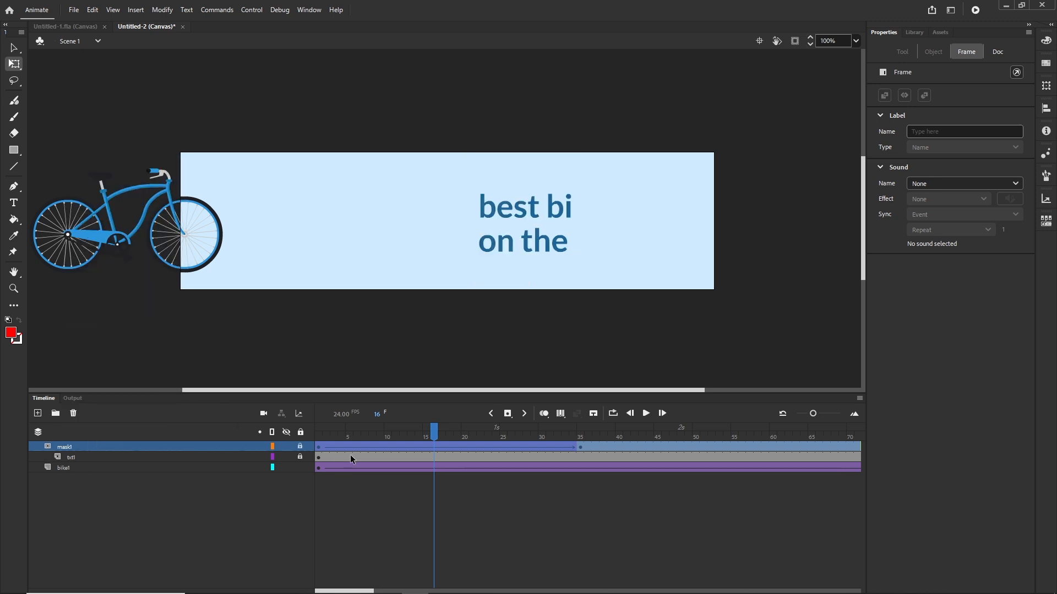
drag(433, 437, 503, 436)
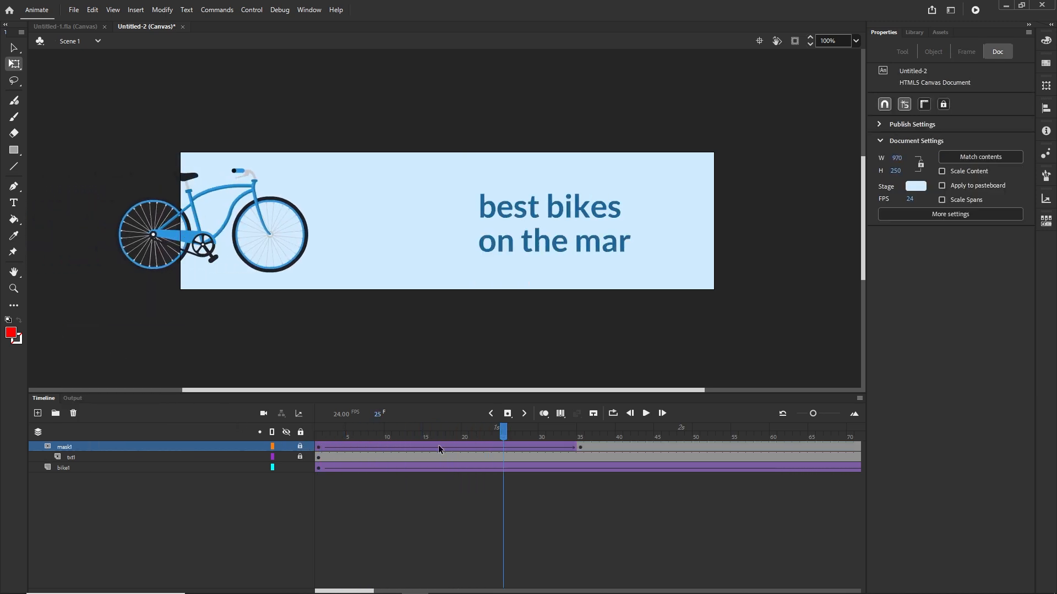
click(68, 457)
click(66, 446)
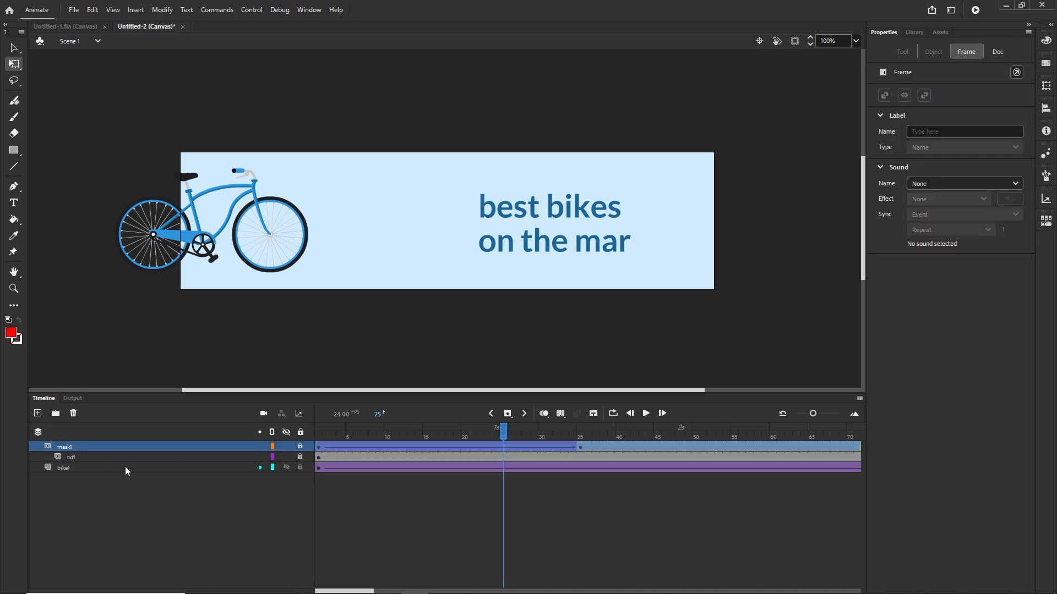
click(557, 505)
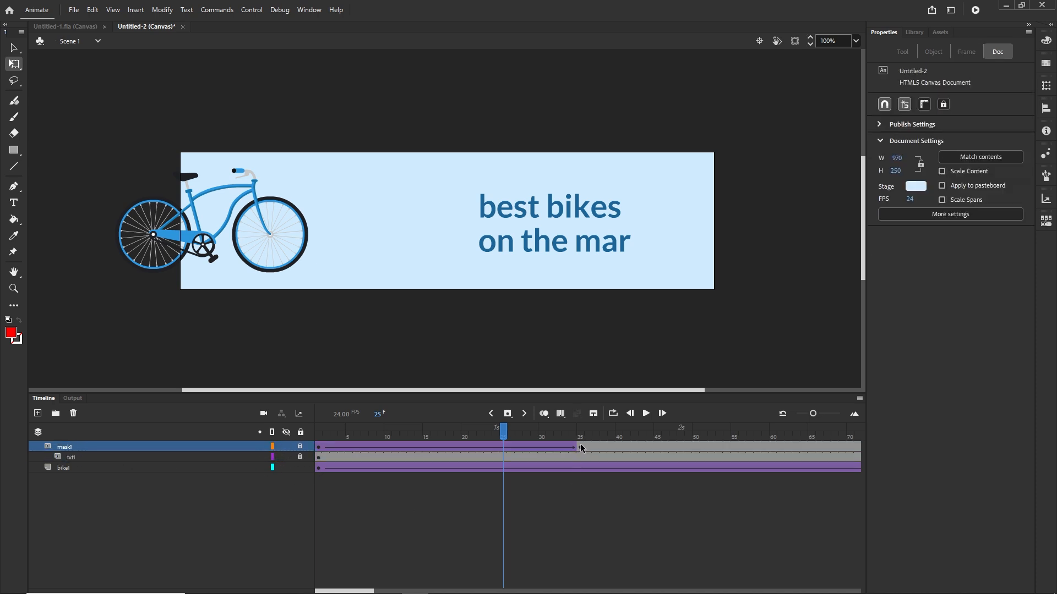
Shift the mask1 tween and the txt1 frames together in the timeline so both start at frame 36
click(580, 446)
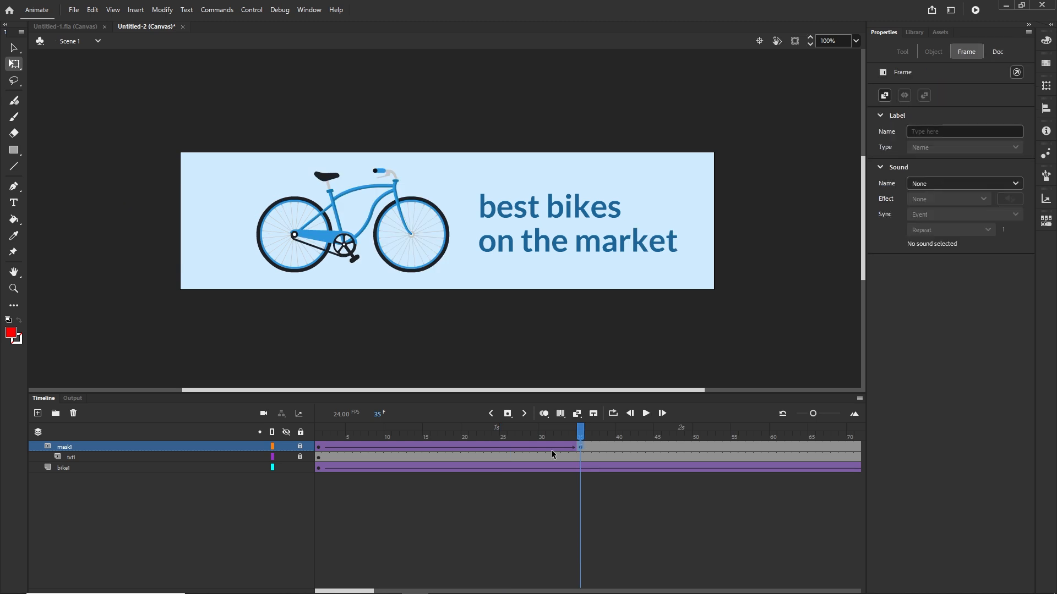
click(317, 457)
drag(318, 457, 322, 456)
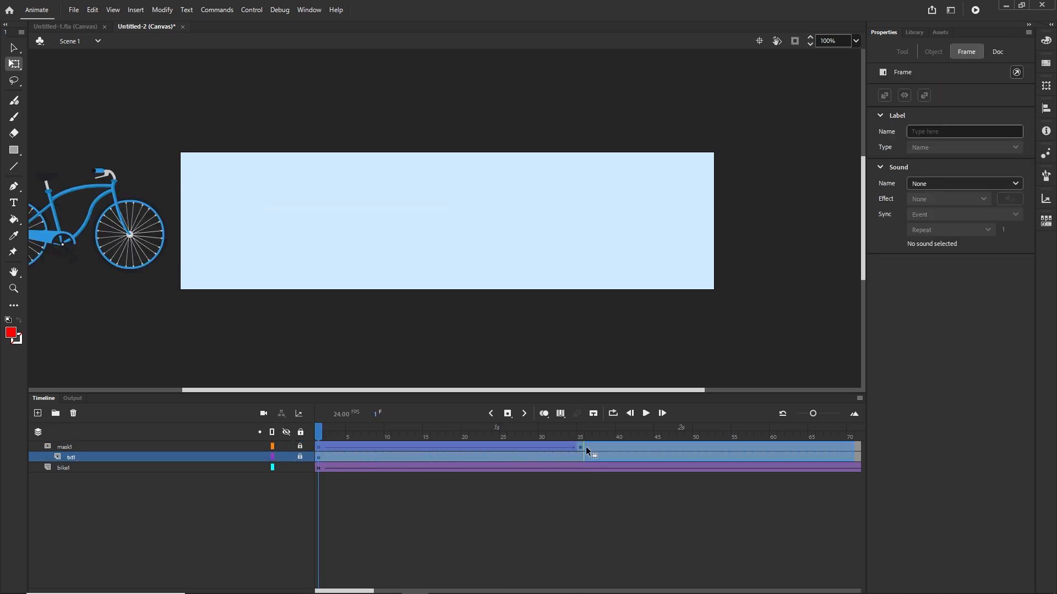
drag(585, 447, 672, 445)
click(502, 220)
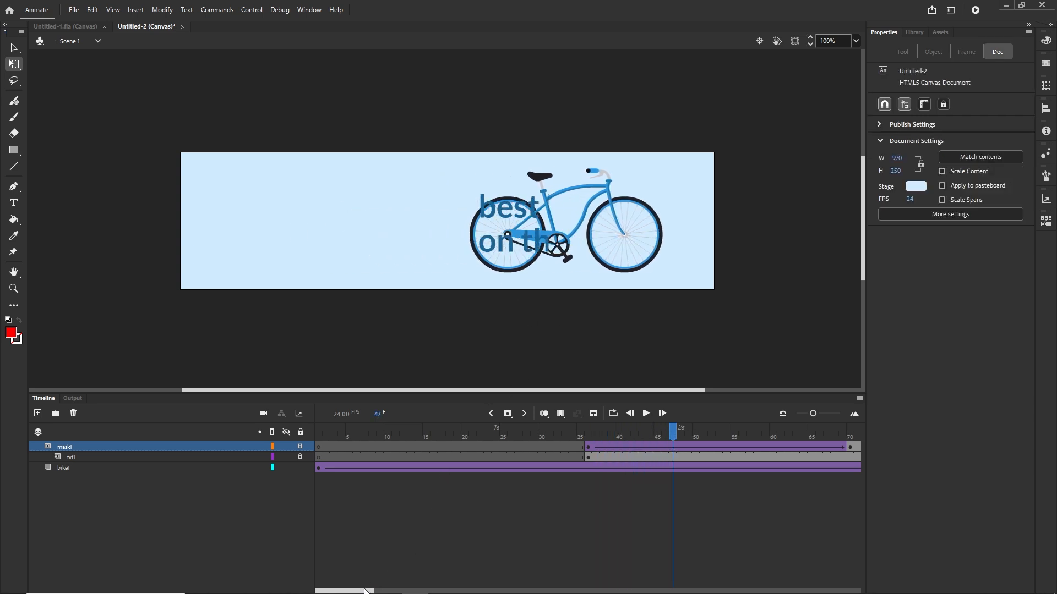
Move the mask1 tween and txt1 frames further along the timeline so they start at frame 45
drag(366, 591, 386, 592)
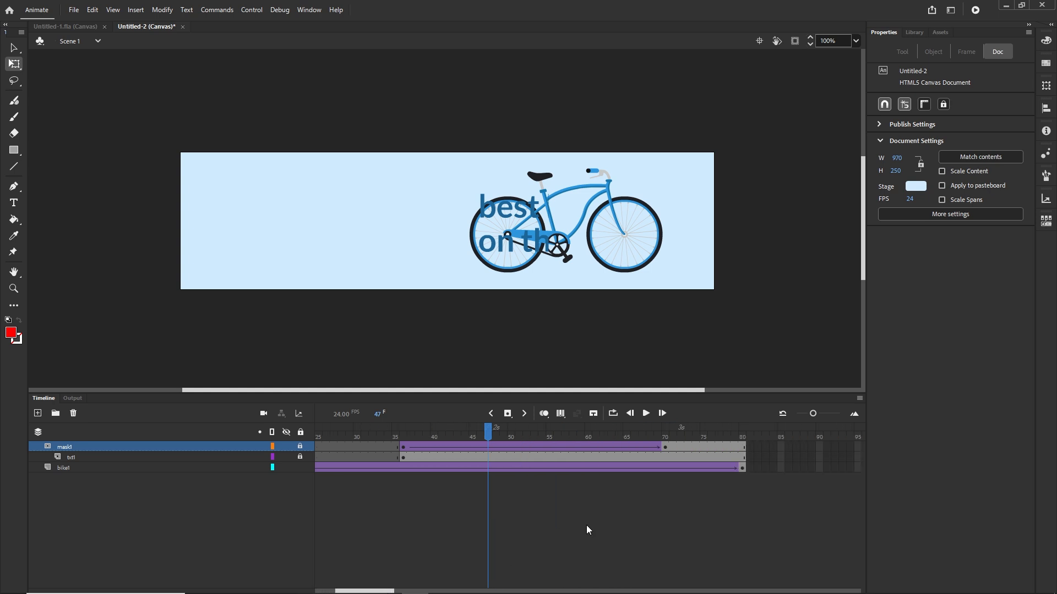
click(665, 447)
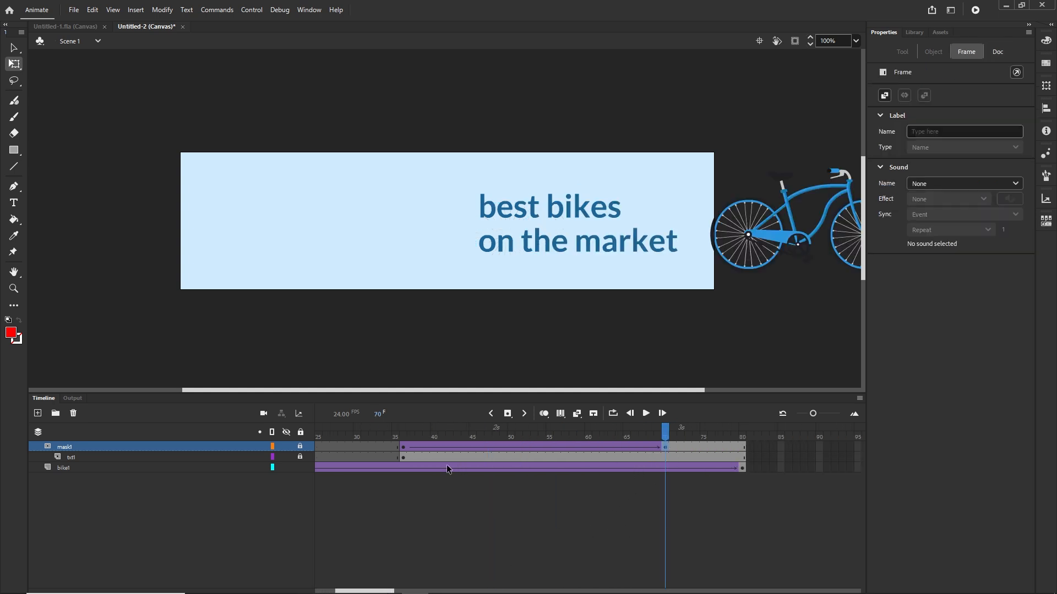
shift+click(404, 459)
drag(402, 457, 696, 448)
click(487, 552)
Extend the mask1, txt1 and bike1 layers with frames up to frame 200
drag(385, 591, 512, 591)
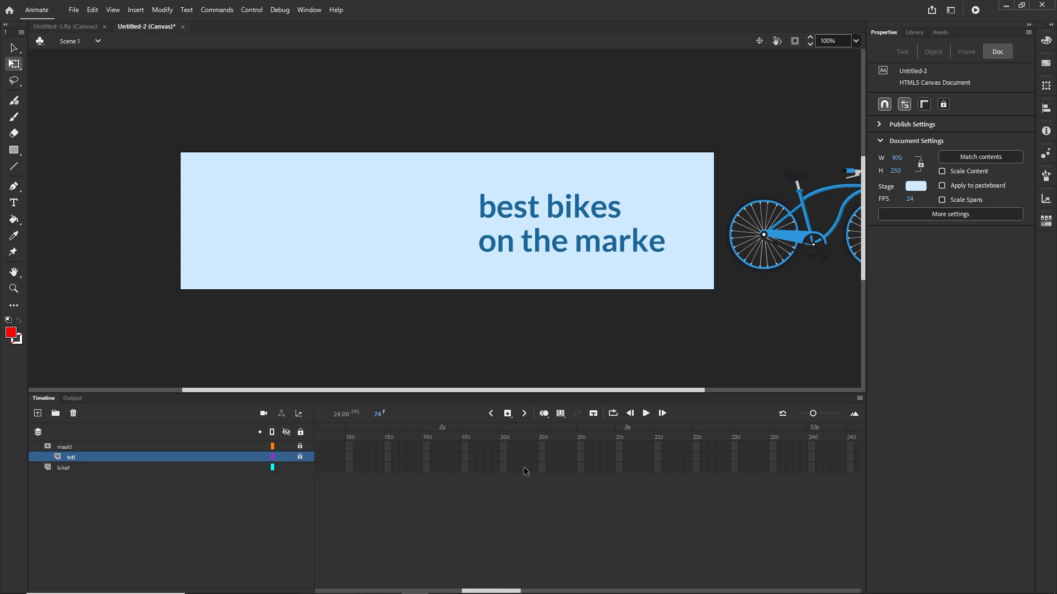
click(503, 468)
drag(505, 449, 503, 464)
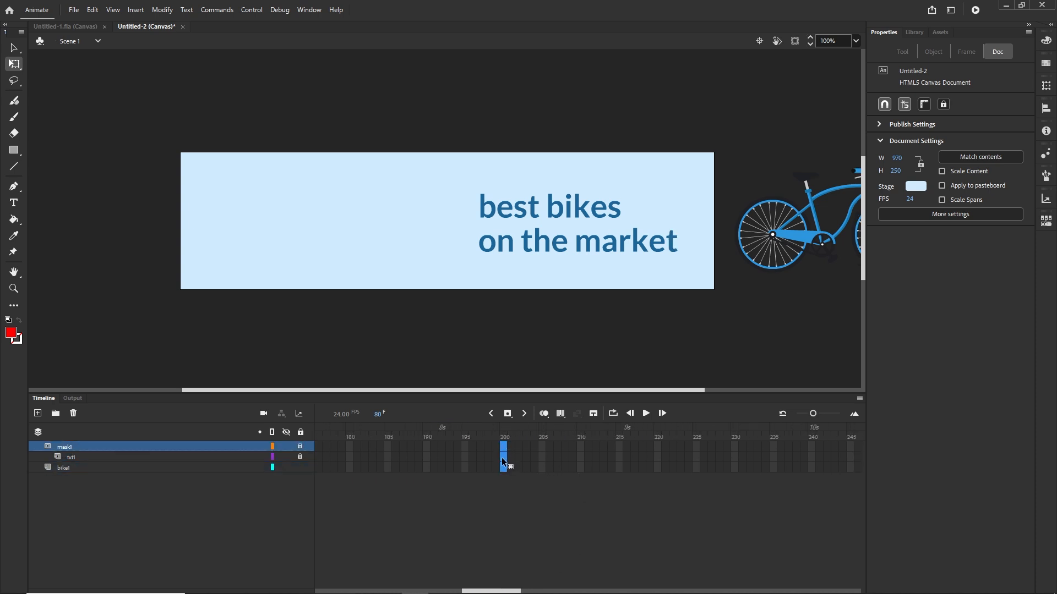
key(F5)
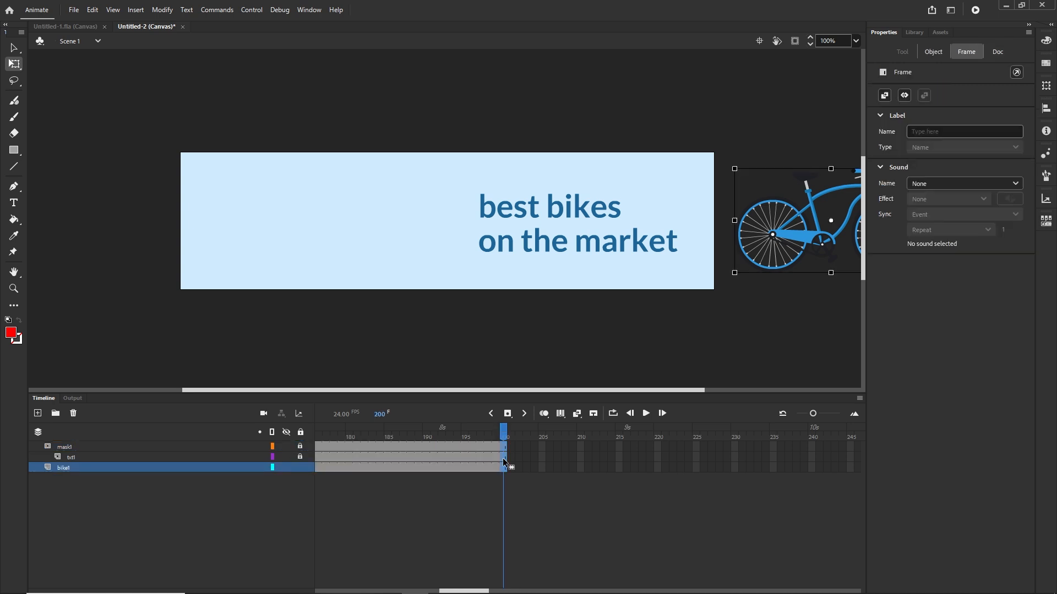
right_click(503, 458)
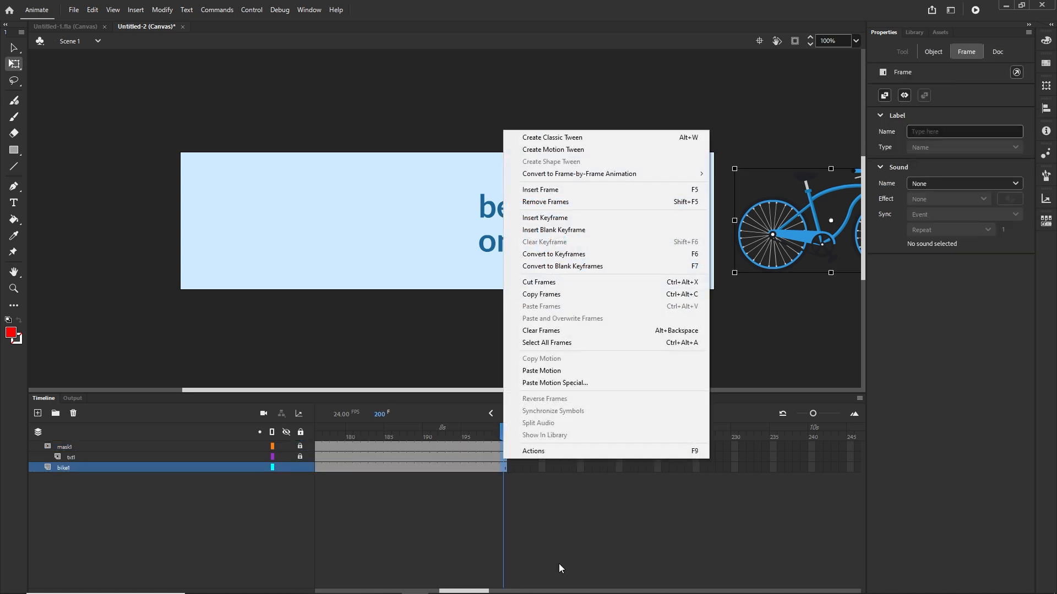
click(585, 566)
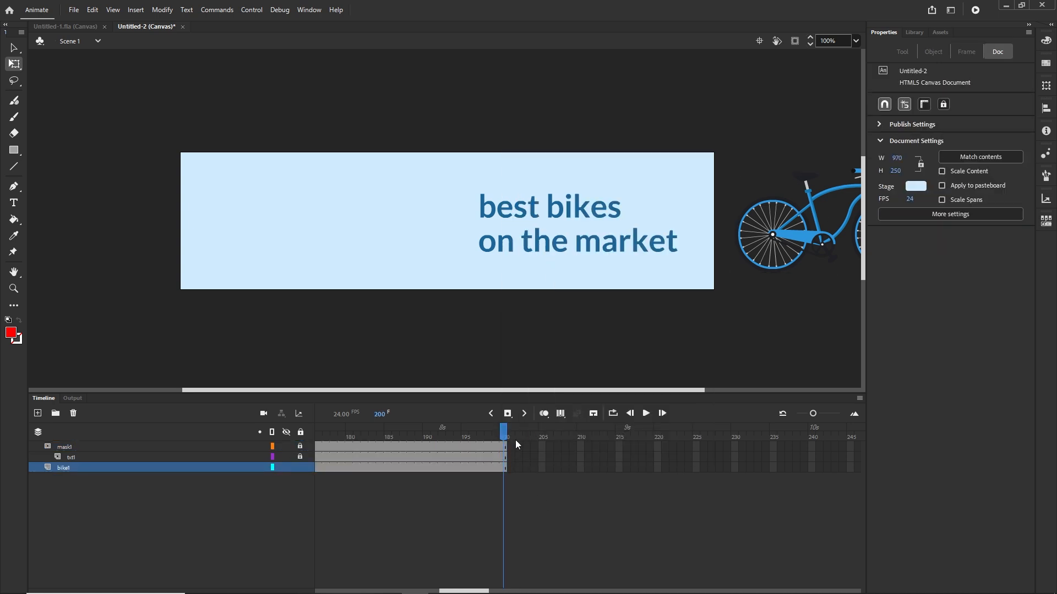
Shift the mask1 tween and txt1 frames one frame later so they start at frame 46
drag(503, 434, 433, 459)
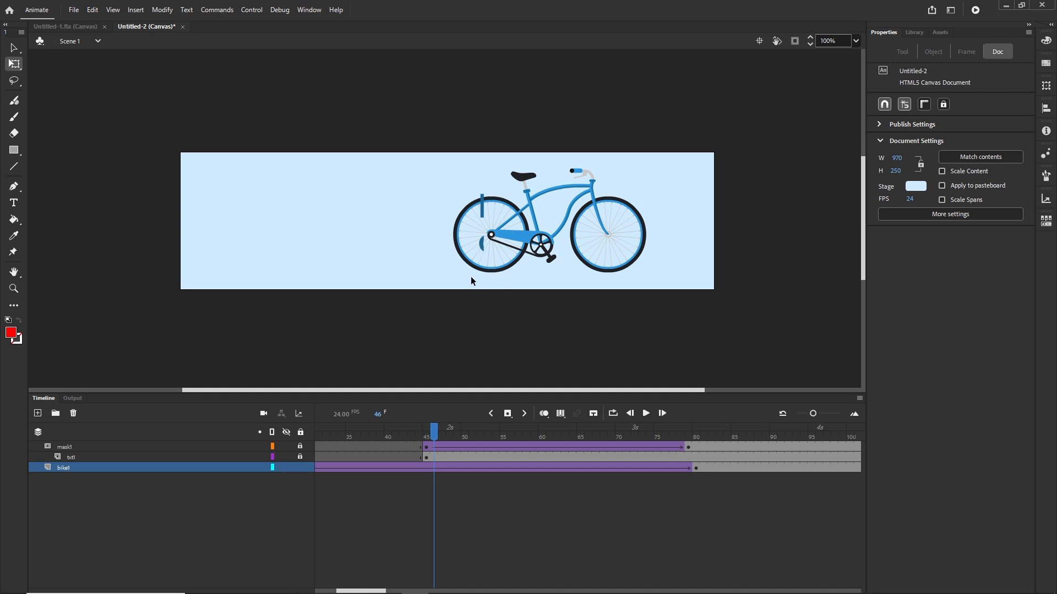
click(688, 447)
shift+click(427, 457)
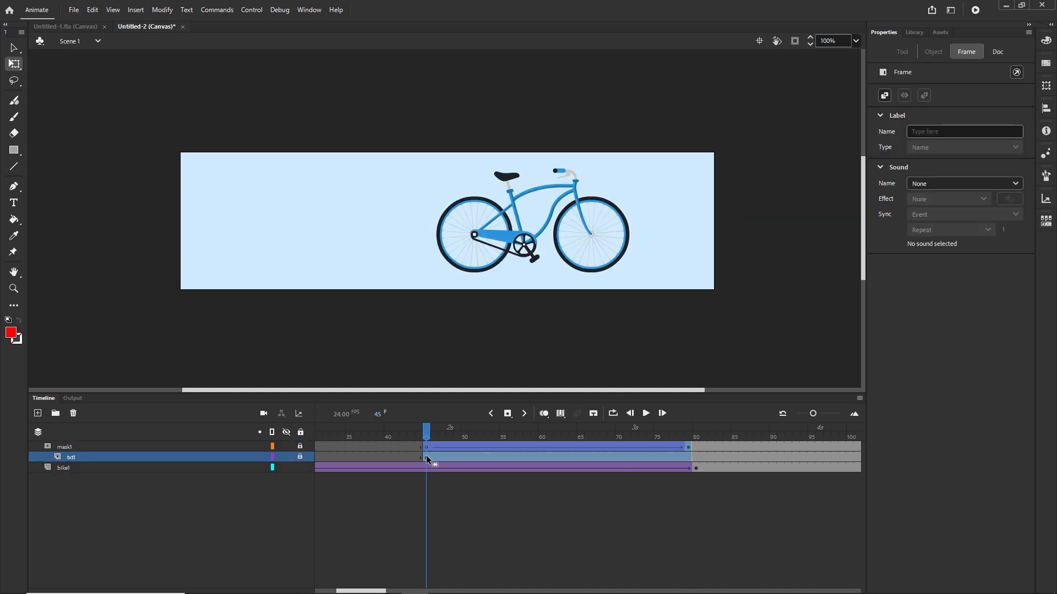
drag(425, 446, 685, 453)
click(442, 437)
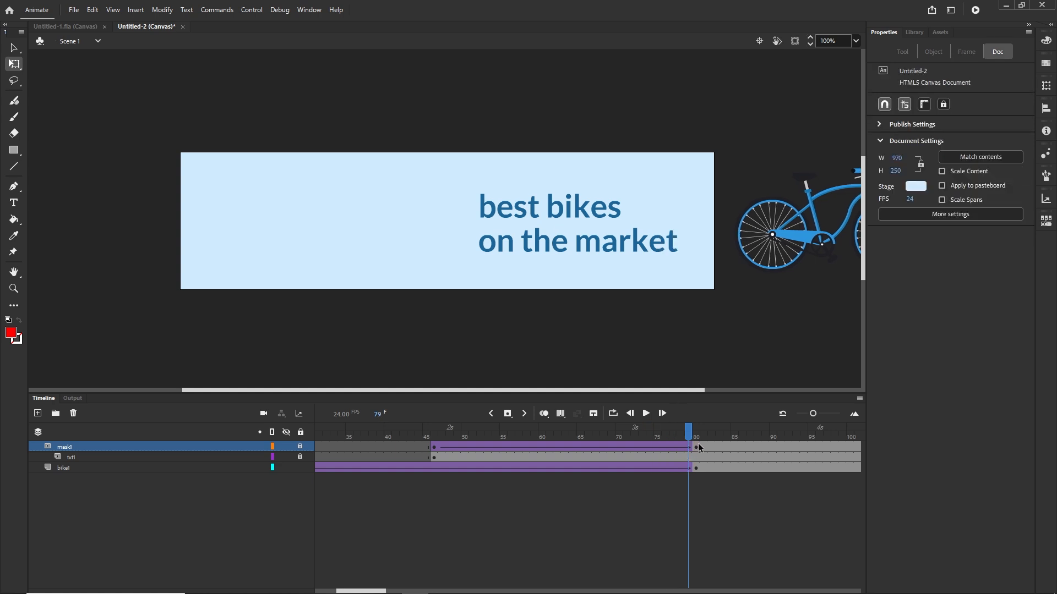
Shorten the mask1 tween by moving its end keyframe to frame 66, and check the text reveal
click(698, 447)
drag(632, 447, 543, 434)
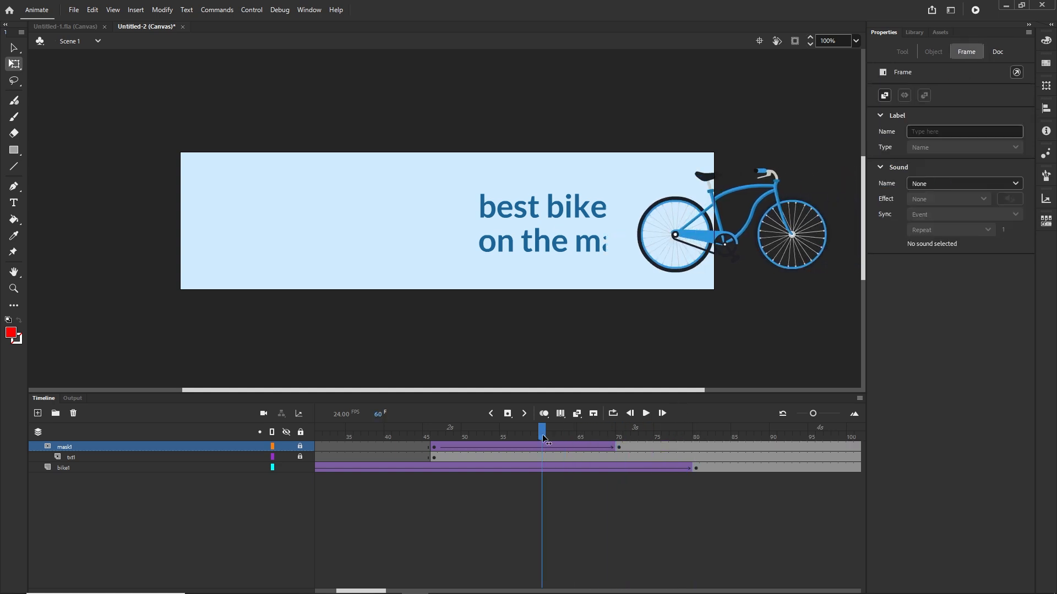
click(619, 448)
drag(613, 446, 628, 465)
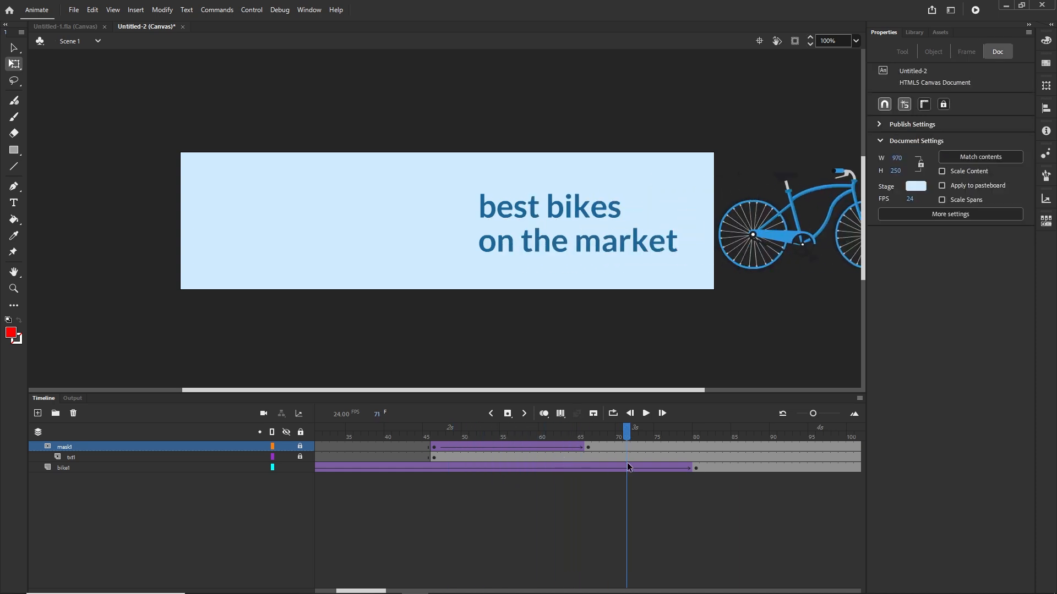
Test the banner animation in the browser and return to the timeline in Animate
key(ctrl+Return)
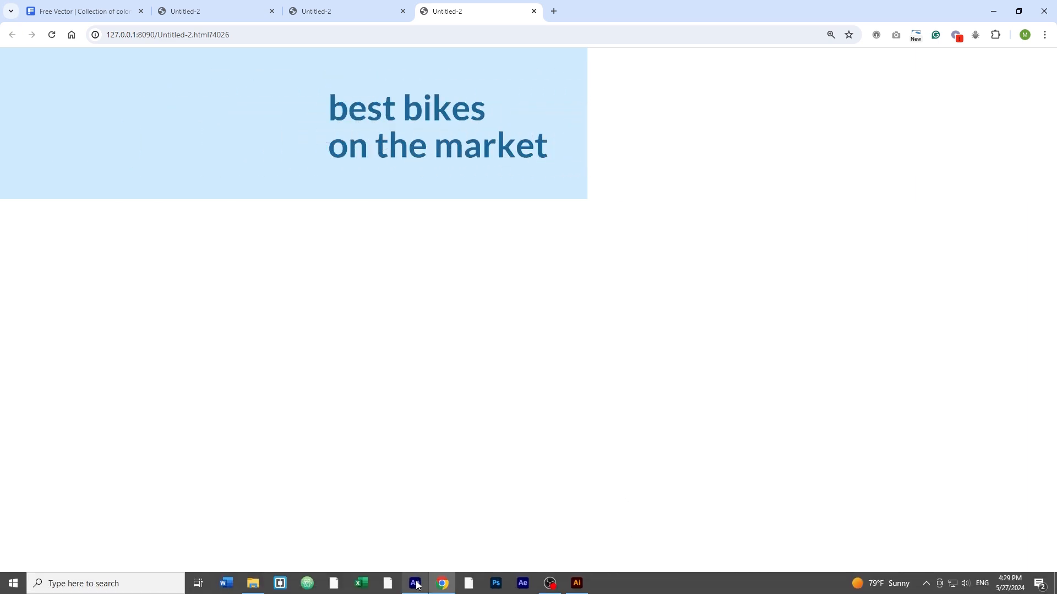
click(422, 584)
click(43, 398)
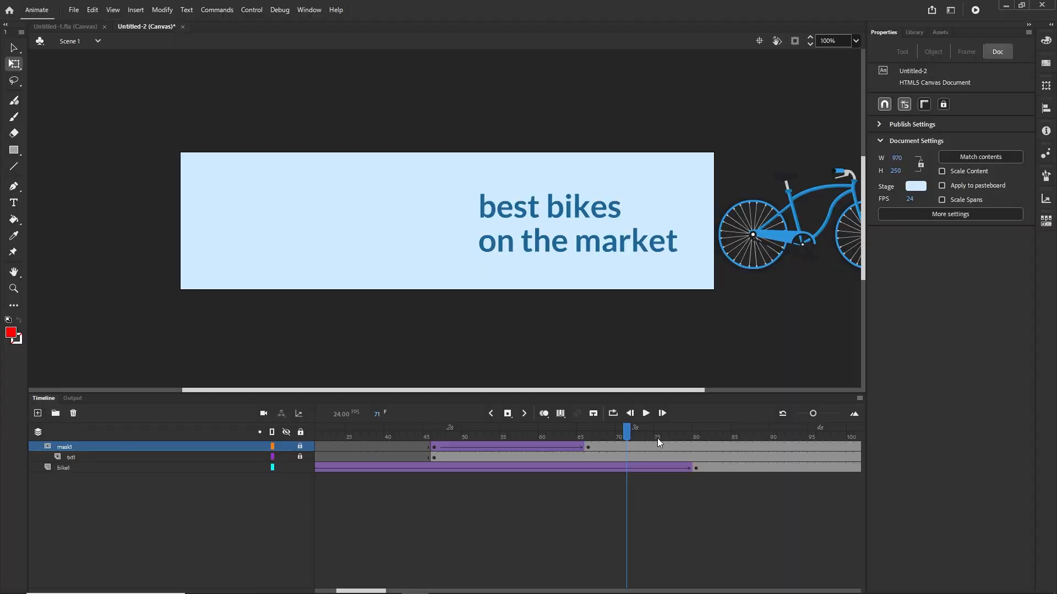
Return to frame 1 and add a new layer named bike2 above the mask1 layer
drag(659, 441, 170, 434)
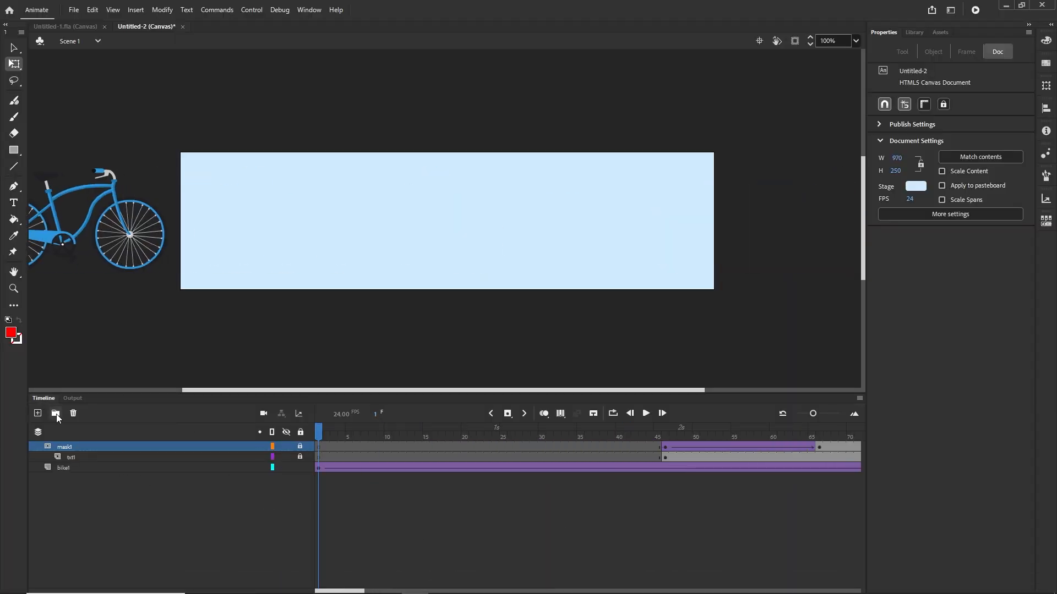
click(37, 413)
double_click(75, 446)
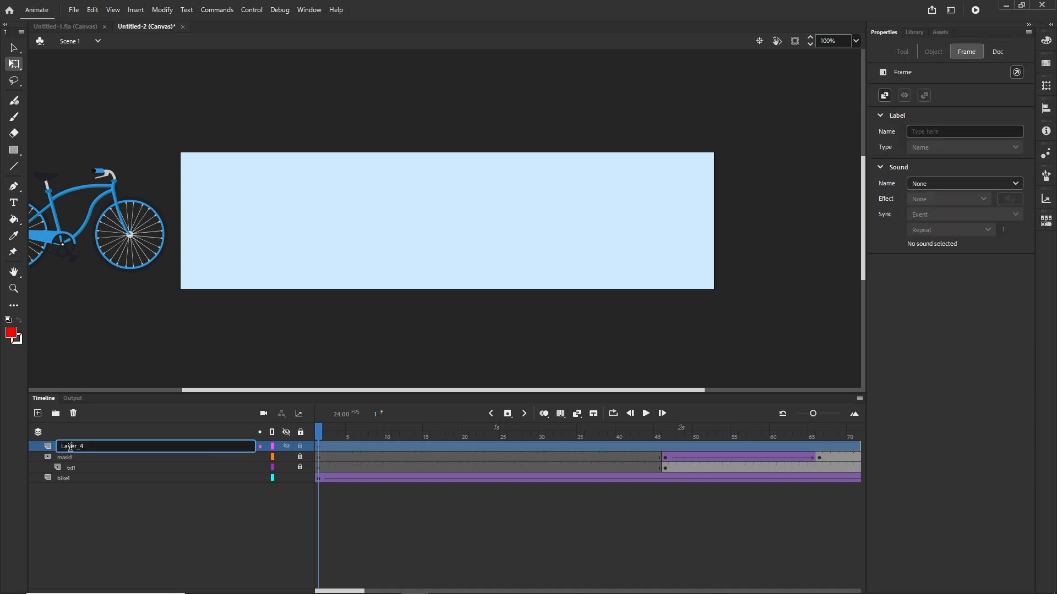
key(ctrl+a)
text(b)
click(126, 539)
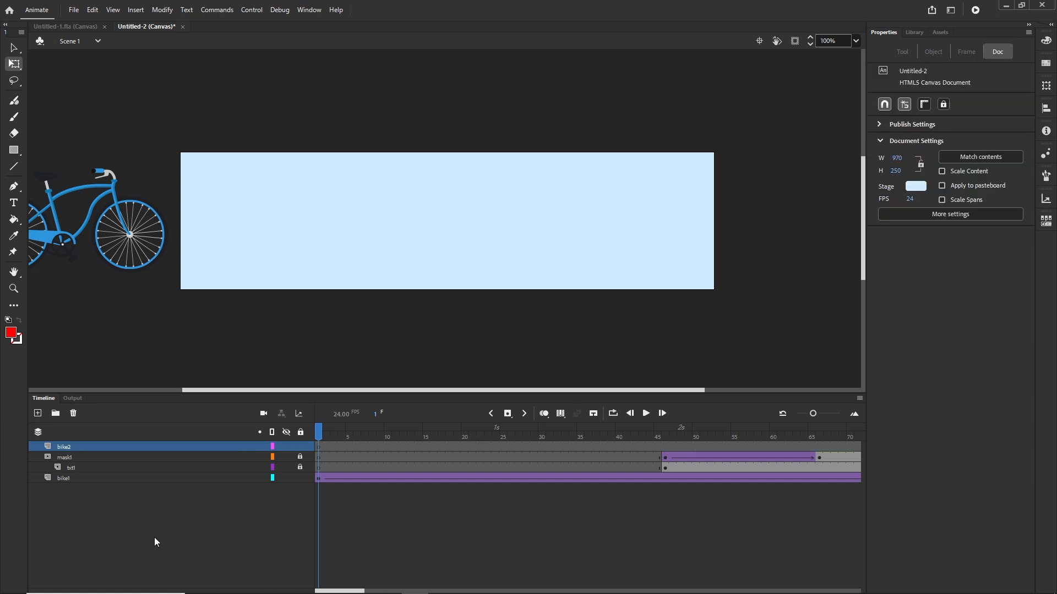
Preview the bike symbols in the library and place the red bike1 movie clip on the stage in the bike2 layer
click(914, 34)
click(784, 178)
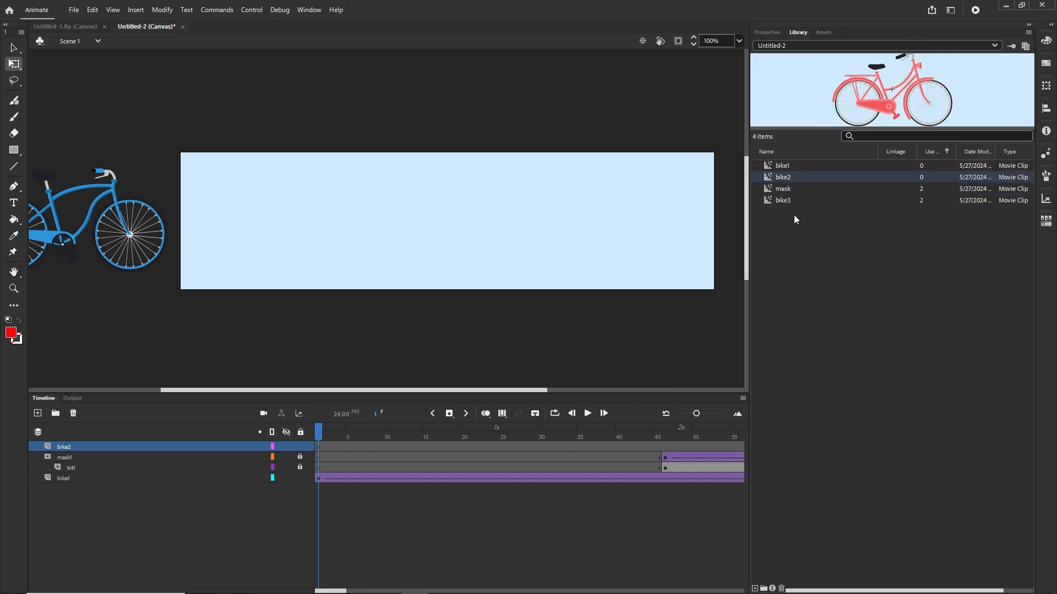
click(785, 166)
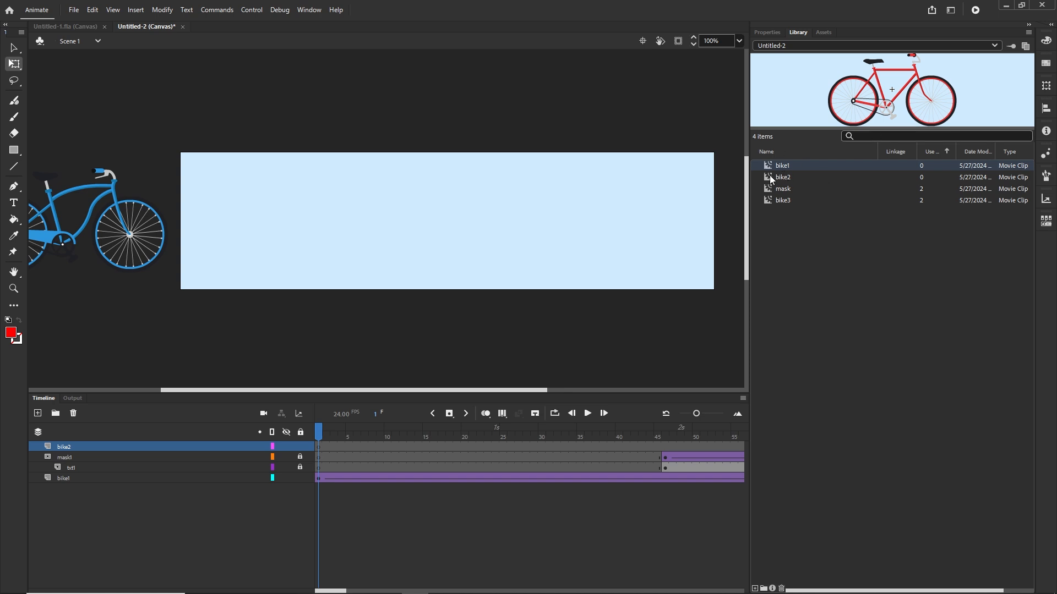
click(788, 176)
click(778, 190)
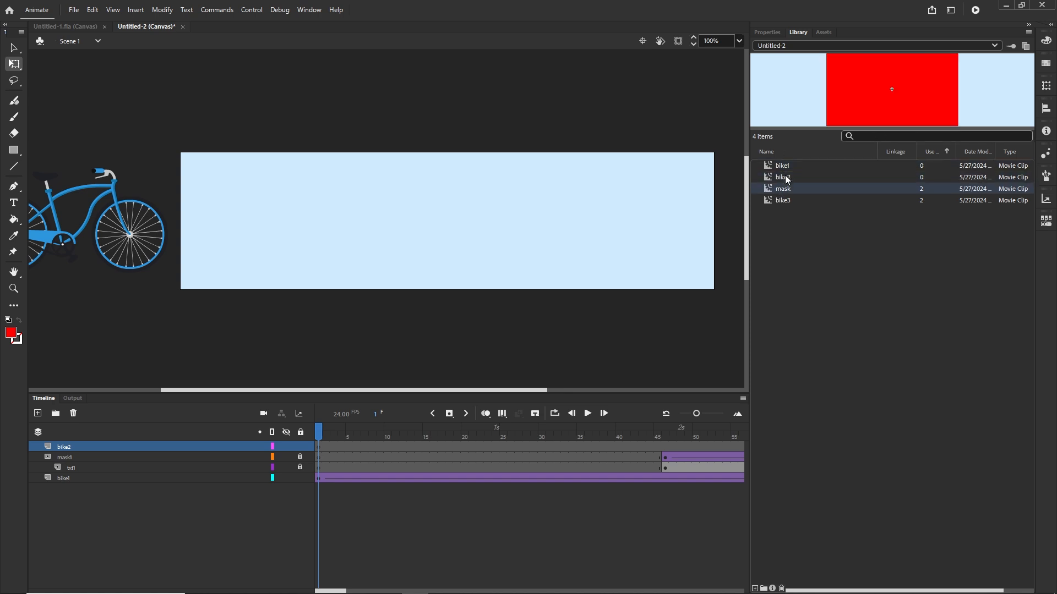
click(785, 176)
click(787, 165)
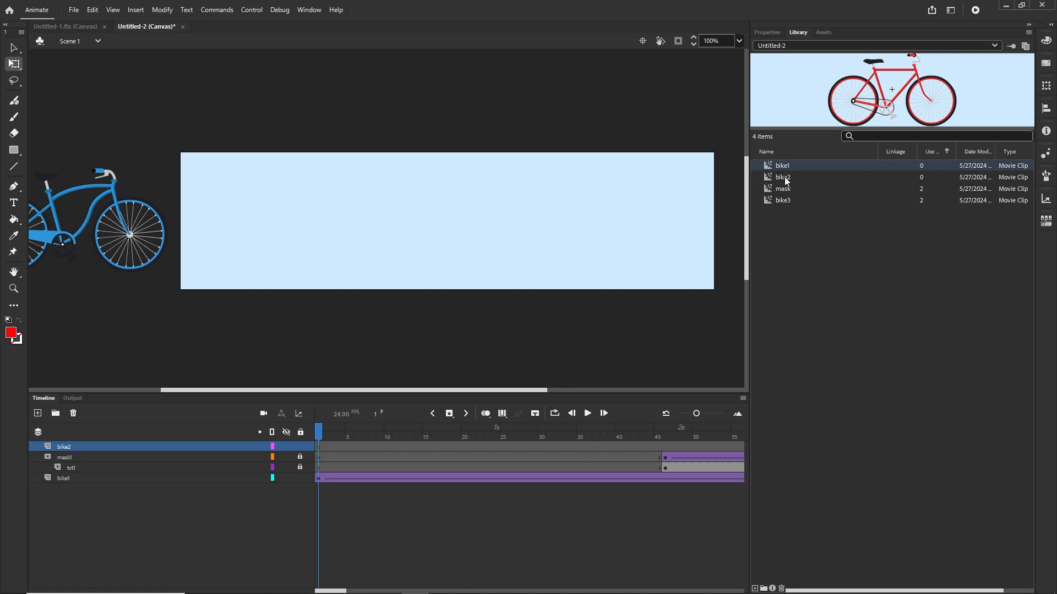
click(783, 179)
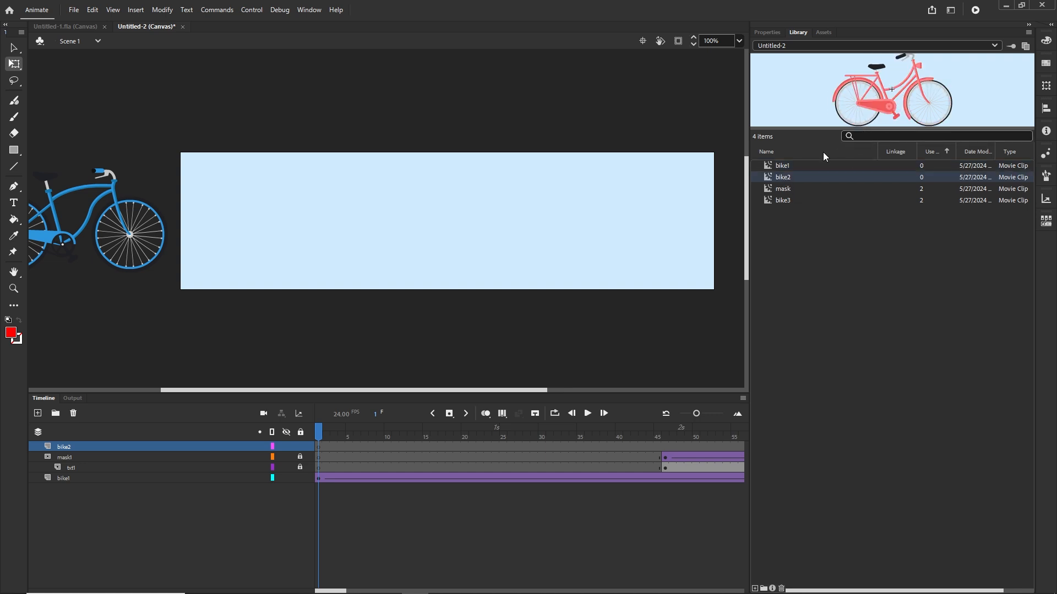
click(779, 166)
drag(785, 169, 302, 229)
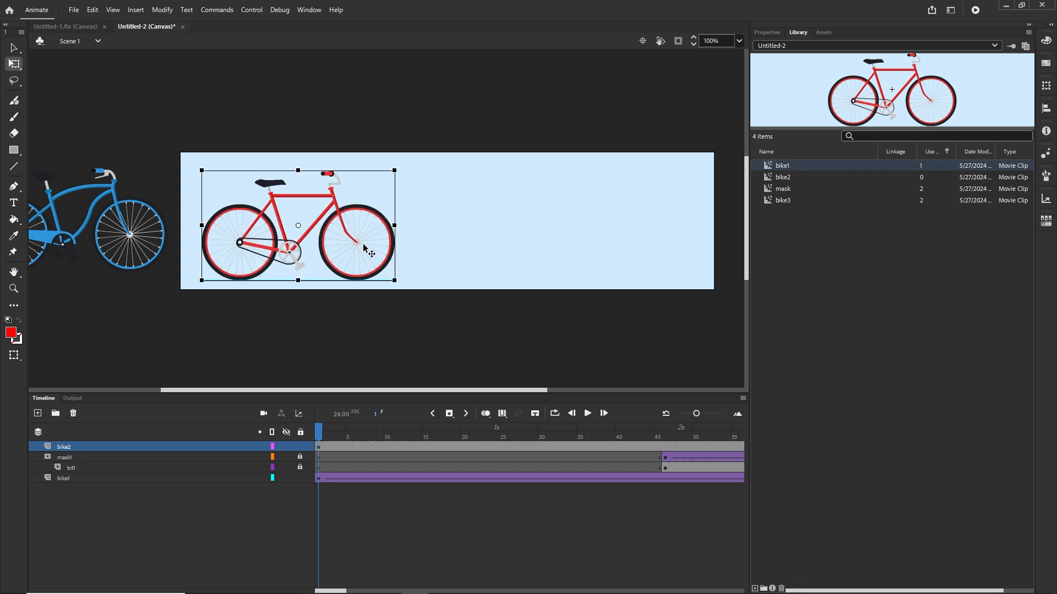
Nudge the red bike slightly up and then left until it sits fully off the stage, over the blue bike
key(Up)
key(Up)
key(Up)
key(Up)
key(Up)
key(Up)
key(Up)
key(Up)
key(Up)
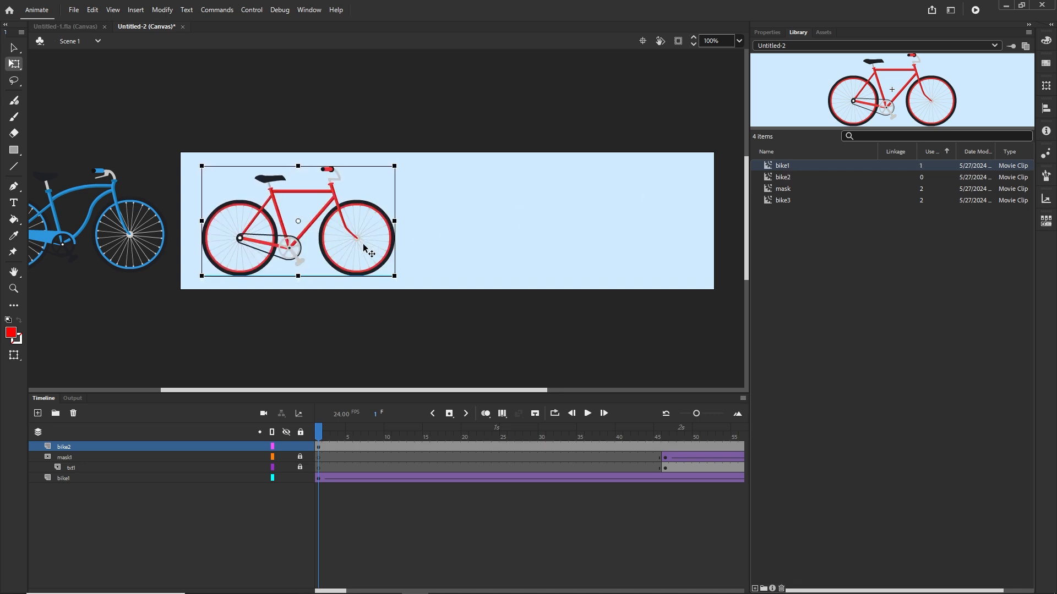
key(shift+Left)
key(shift+Left)
key(shift+Left)
key(shift+Left)
key(shift+Left)
key(shift+Left)
key(shift+Left)
key(shift+Left)
key(shift+Left)
key(shift+Left)
key(shift+Left)
key(shift+Left)
key(shift+Left)
key(shift+Left)
key(shift+Left)
key(shift+Left)
key(shift+Left)
key(shift+Left)
key(shift+Left)
key(shift+Left)
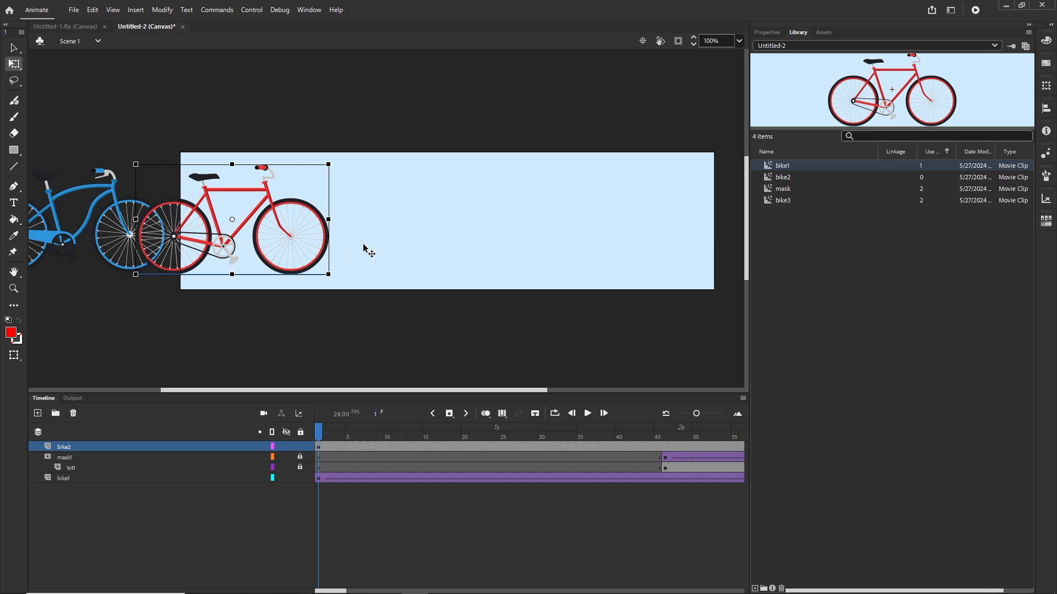
key(shift+Left)
key(shift+Left)
key(shift+Left)
key(shift+Left)
key(shift+Left)
key(shift+Left)
key(shift+Left)
key(shift+Left)
key(shift+Left)
key(shift+Left)
key(shift+Left)
key(shift+Left)
key(shift+Left)
key(shift+Left)
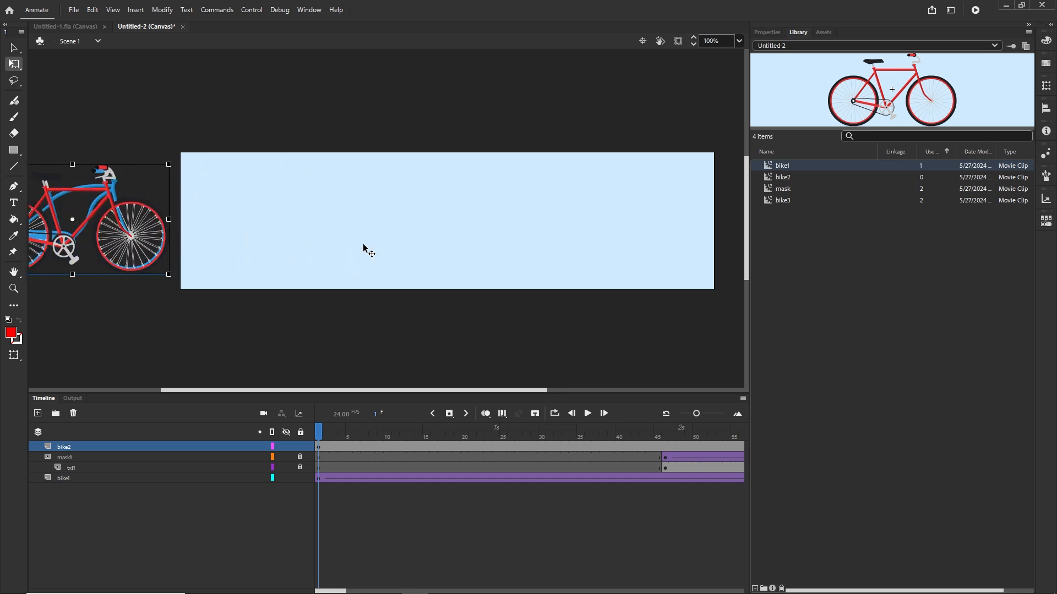
Insert a keyframe at frame 80 of the bike2 layer and move the red bike horizontally across and fully off the stage's right side
drag(317, 433, 656, 420)
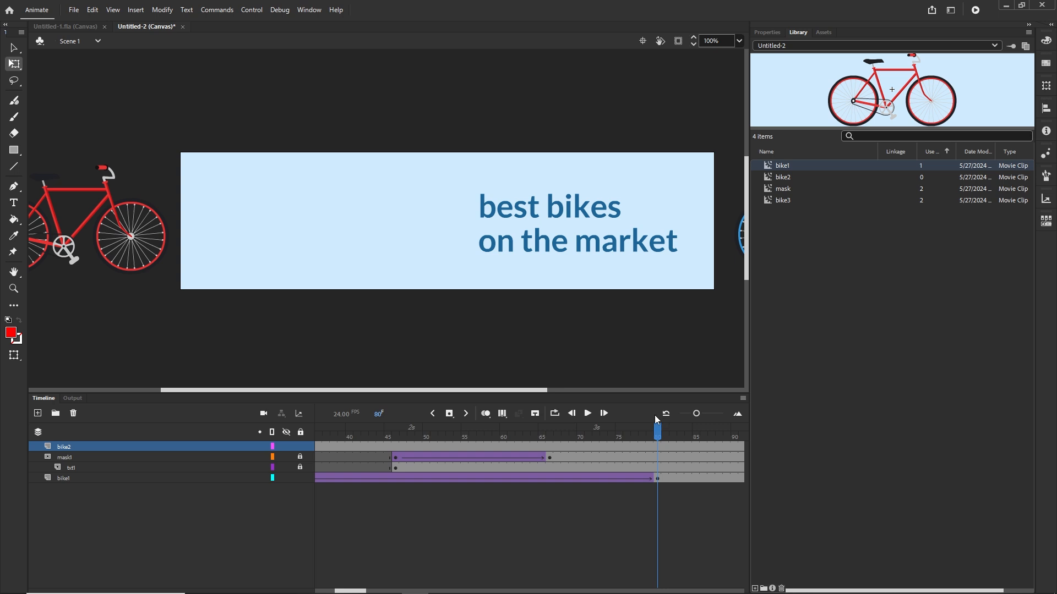
click(657, 449)
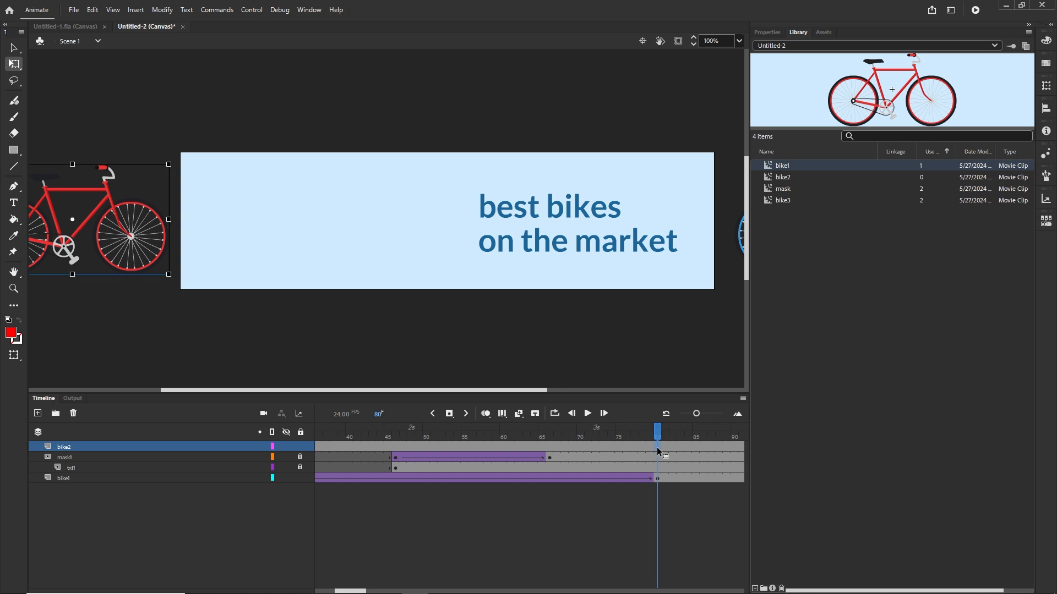
mouse_move(75, 593)
key(shift+Right)
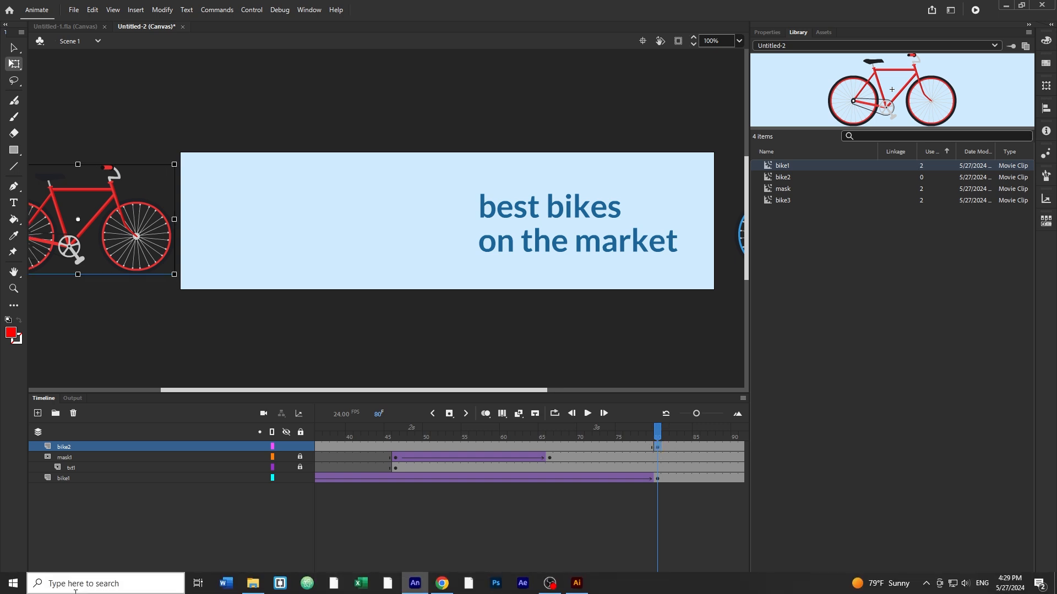
key(shift+Right)
key(shift+Right)
key(shift+Right)
key(shift+Right)
key(shift+Right)
key(shift+Right)
key(shift+Right)
key(shift+Right)
key(shift+Right)
key(shift+Right)
key(shift+Right)
key(shift+Right)
key(shift+Right)
key(shift+Right)
key(shift+Right)
key(shift+Right)
key(shift+Right)
key(shift+Right)
key(shift+Right)
key(shift+Right)
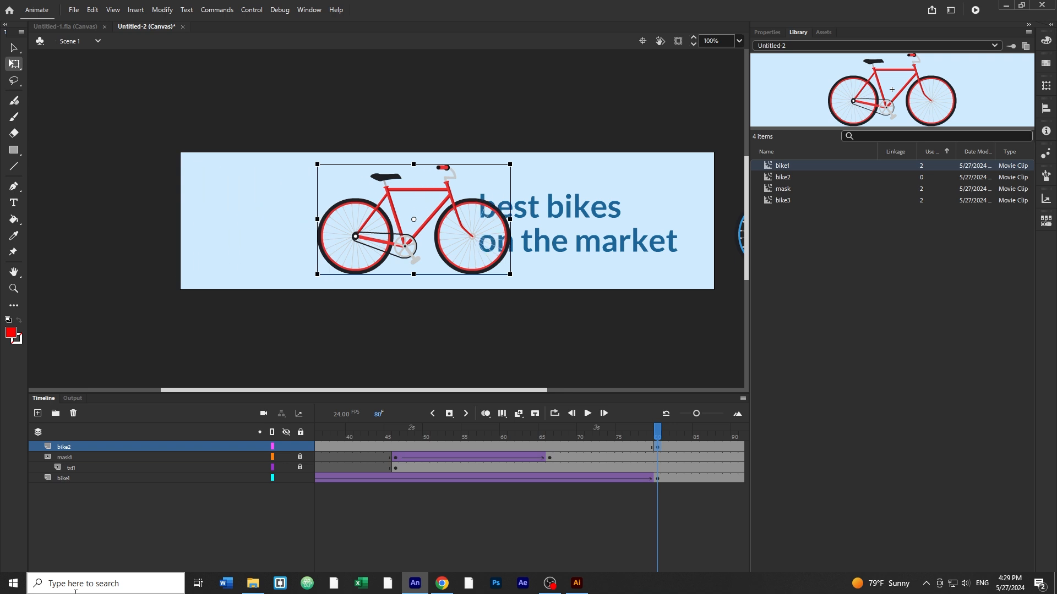
key(shift+Right)
key(shift+Right)
key(shift+Right)
key(shift+Right)
key(shift+Right)
key(shift+Right)
key(shift+Right)
key(shift+Right)
key(shift+Right)
key(shift+Right)
key(shift+Right)
key(shift+Right)
key(shift+Right)
key(shift+Right)
key(shift+Right)
key(shift+Right)
key(shift+Right)
key(shift+Right)
key(shift+Right)
key(shift+Right)
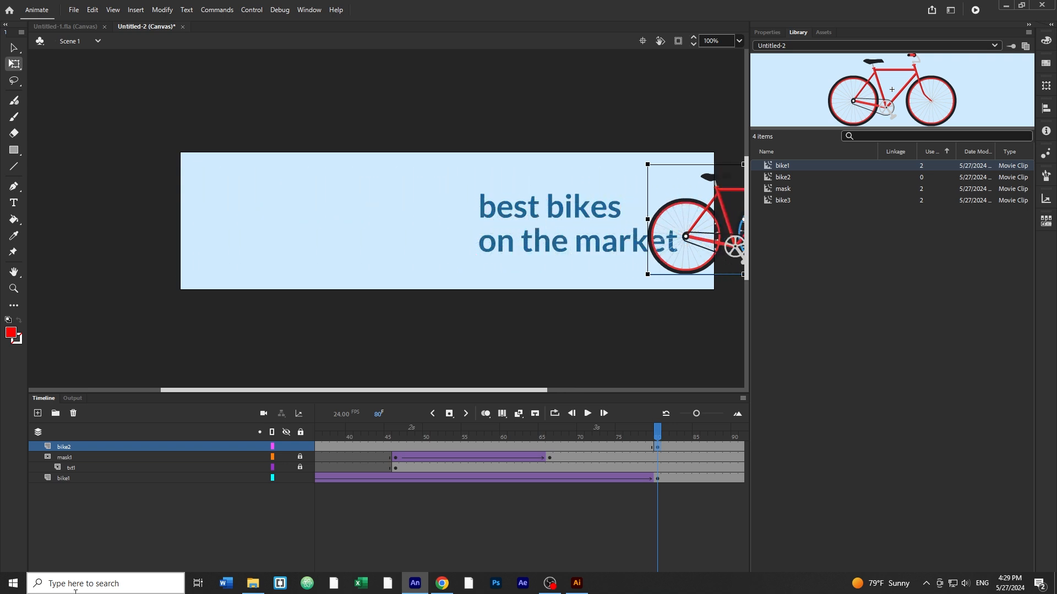
key(shift+Right)
key(shift+Right)
key(shift+Right)
key(shift+Right)
key(shift+Right)
key(shift+Right)
key(shift+Right)
key(shift+Right)
key(shift+Right)
key(shift+Right)
key(shift+Right)
key(shift+Right)
key(shift+Right)
key(shift+Right)
key(shift+Right)
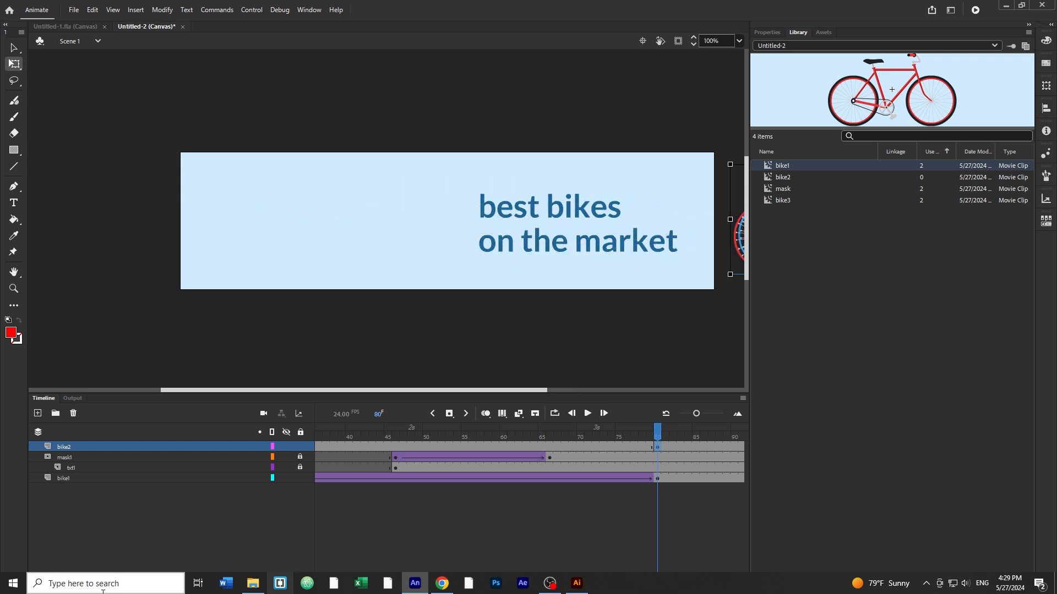
Create a classic tween between the bike2 layer's keyframes and scrub back to frame 1 to check the red bike's motion
click(443, 446)
right_click(443, 446)
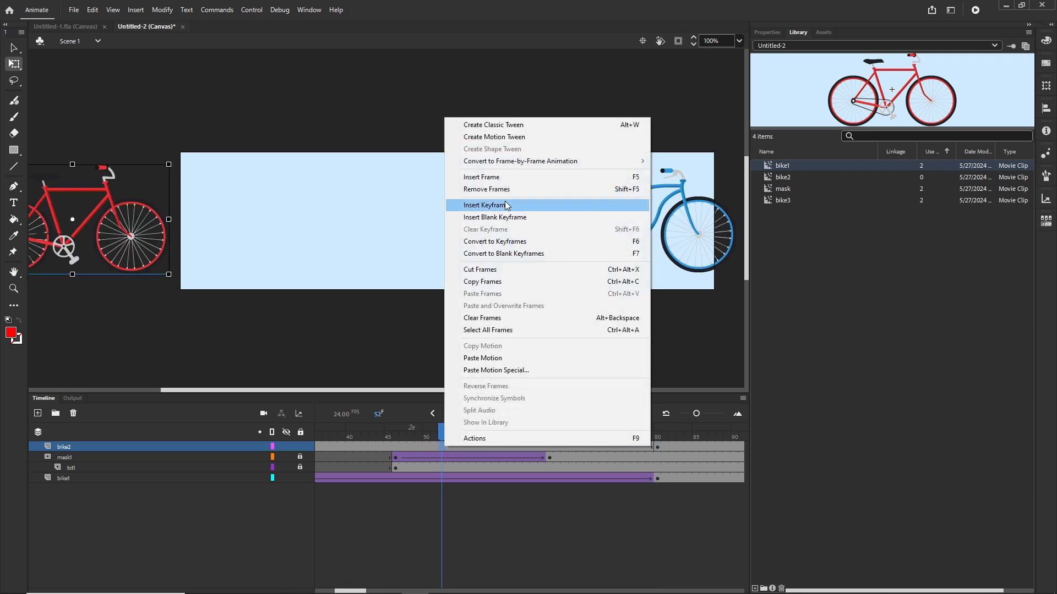
click(496, 137)
click(383, 432)
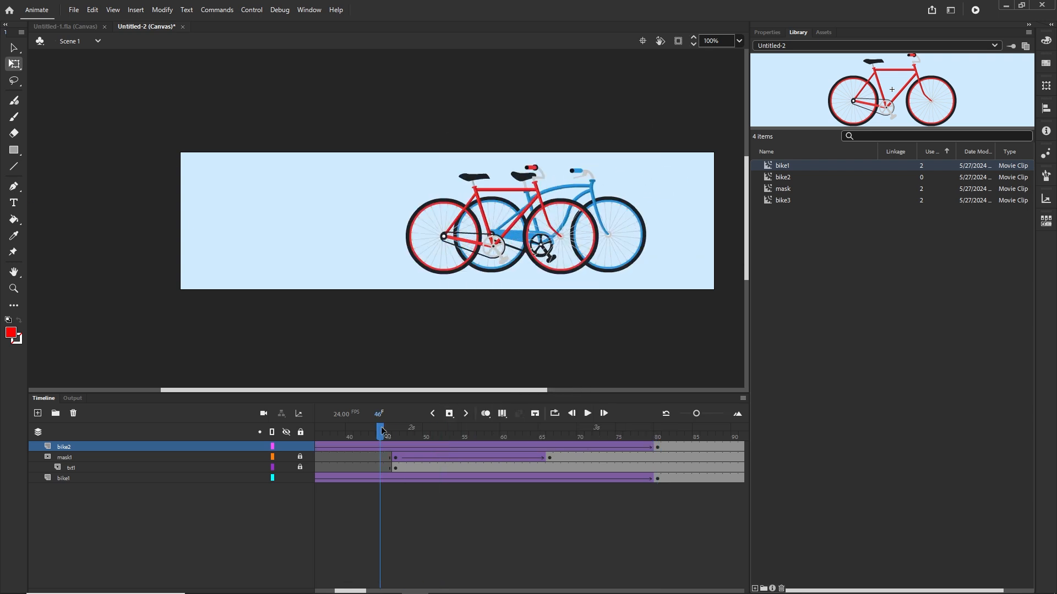
drag(383, 432, 319, 432)
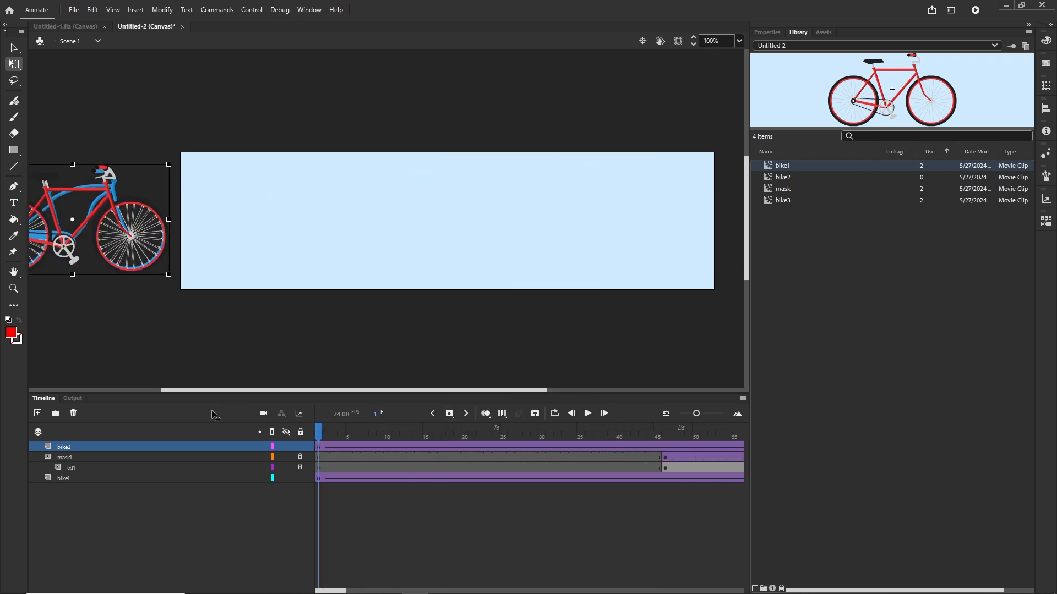
Set the bike2 tween's easing effect to Quad Ease-In-Out and scrub to frame 50 to preview both bikes
click(318, 446)
click(767, 33)
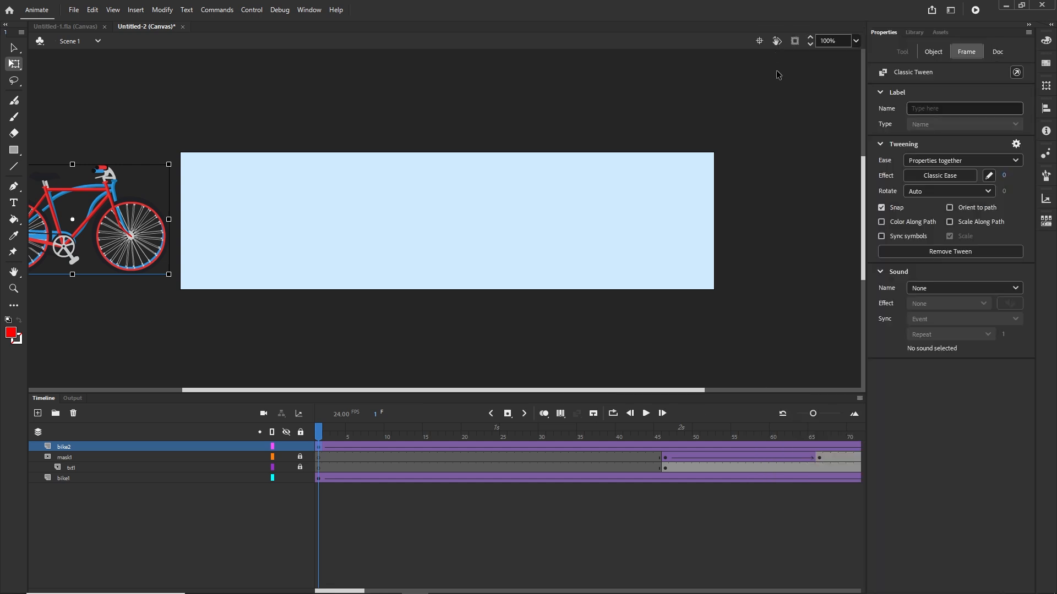
click(944, 176)
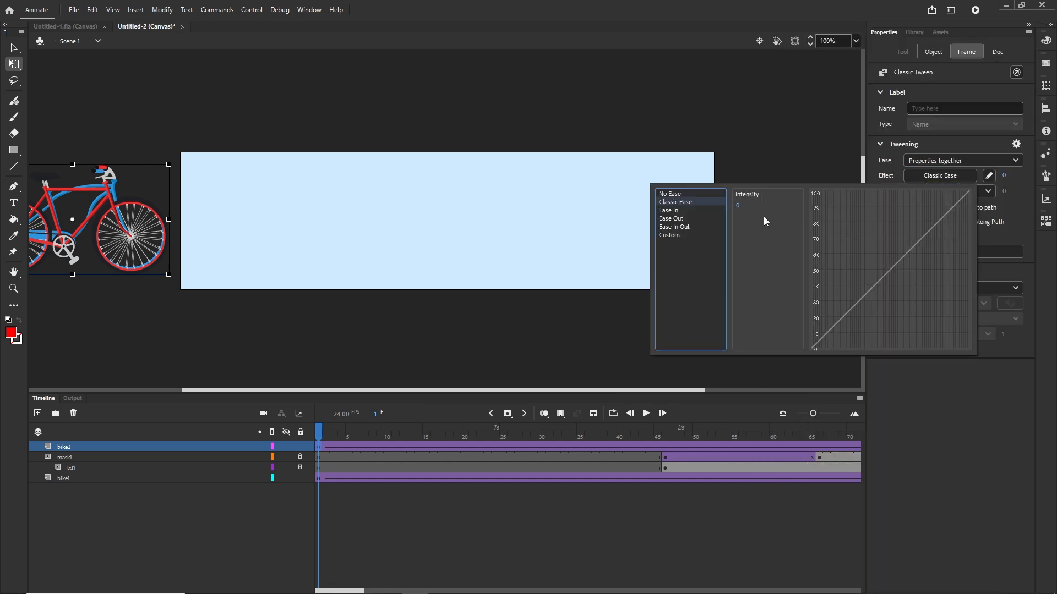
click(678, 227)
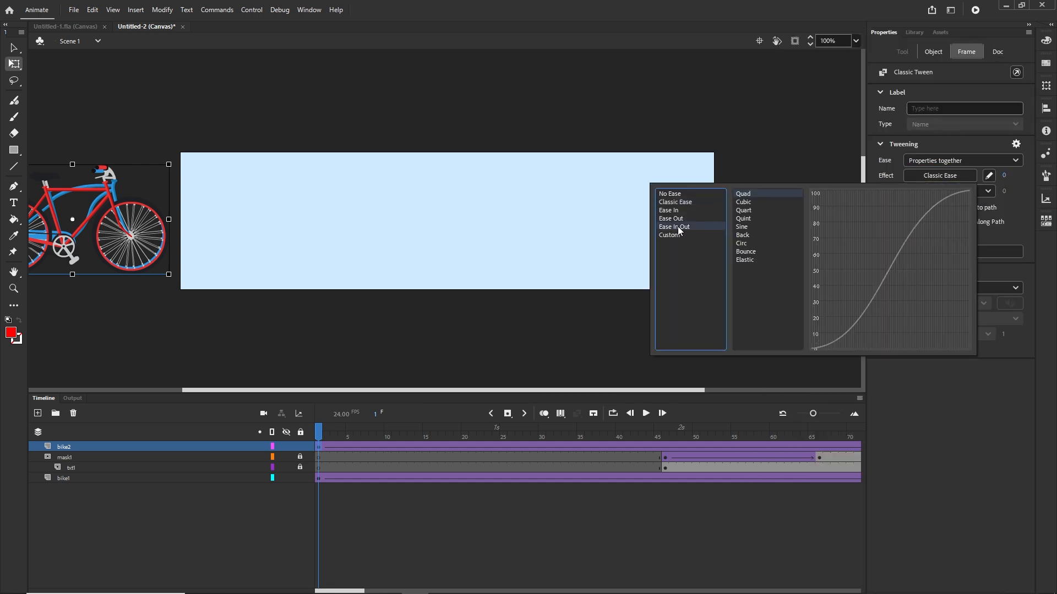
double_click(746, 193)
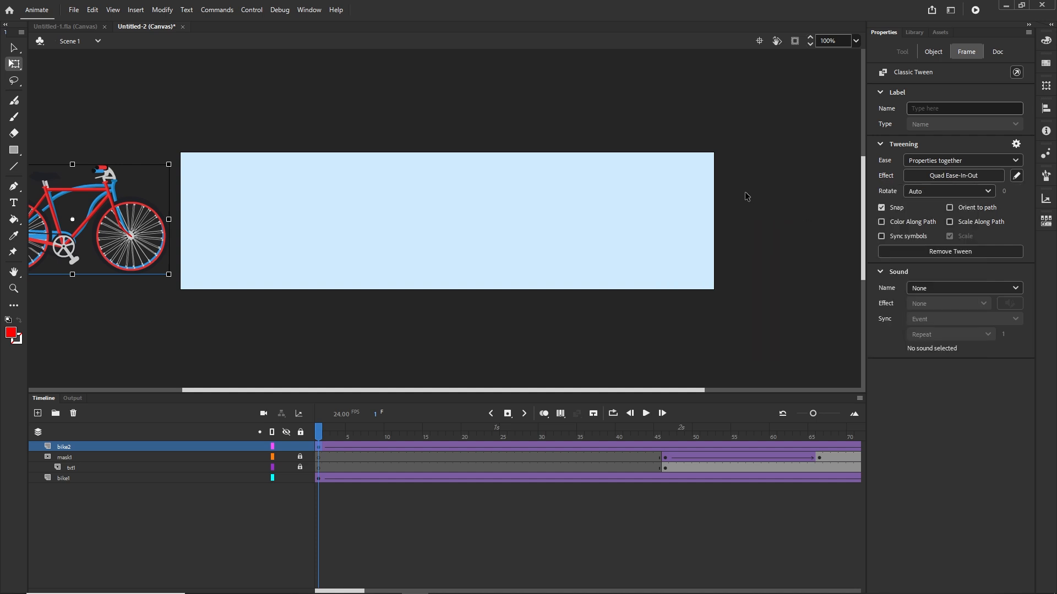
drag(316, 434, 698, 373)
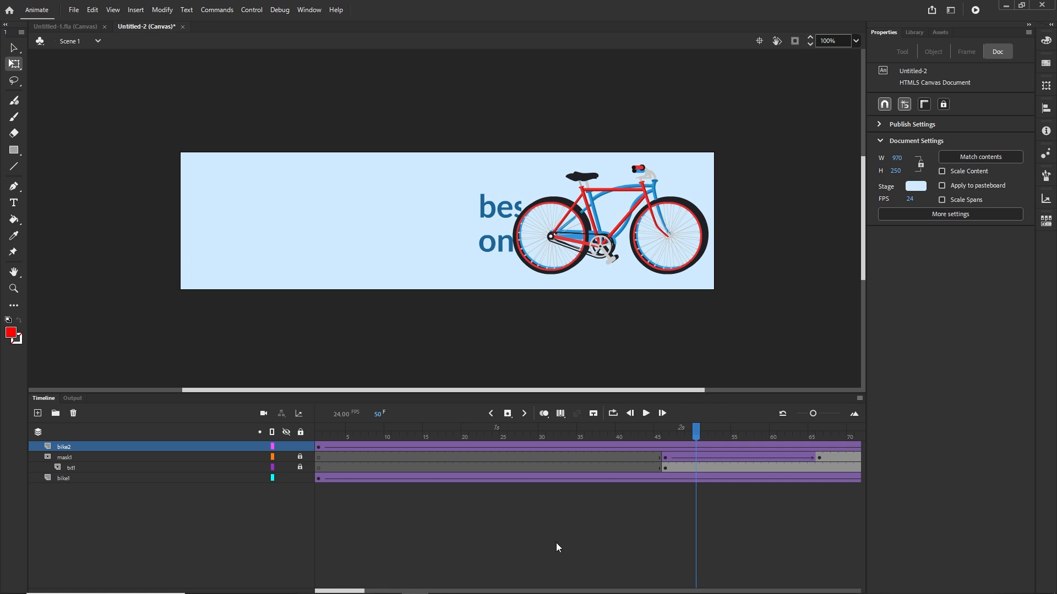
Select the bike2 layer's whole tween span from frame 1 to frame 80, including both keyframes
scroll(615, 498, right, 4)
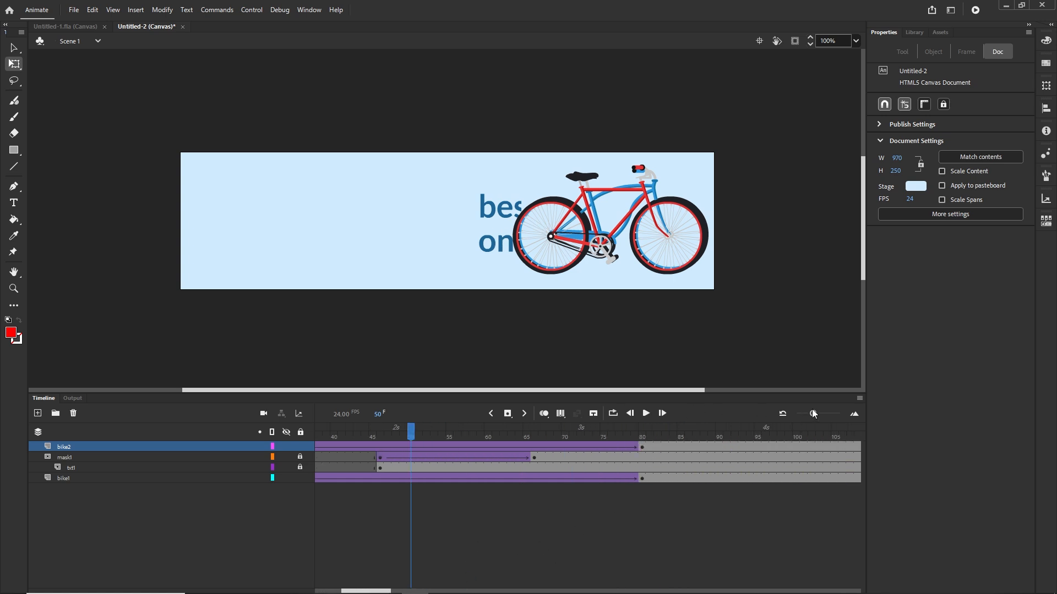
mouse_move(815, 417)
mouse_down()
mouse_move(825, 418)
mouse_move(807, 421)
mouse_up()
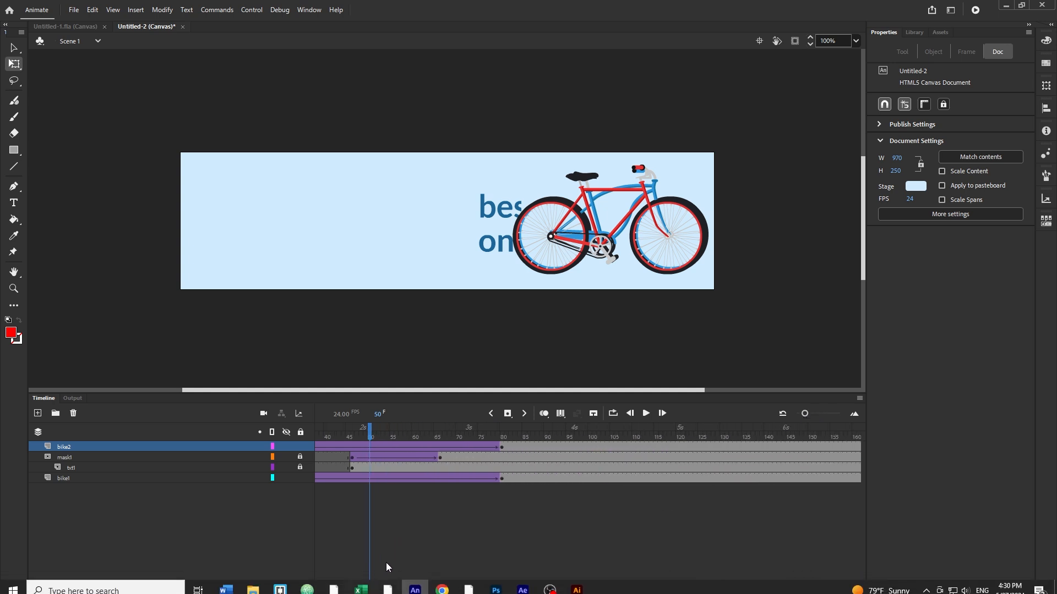
drag(385, 592, 349, 592)
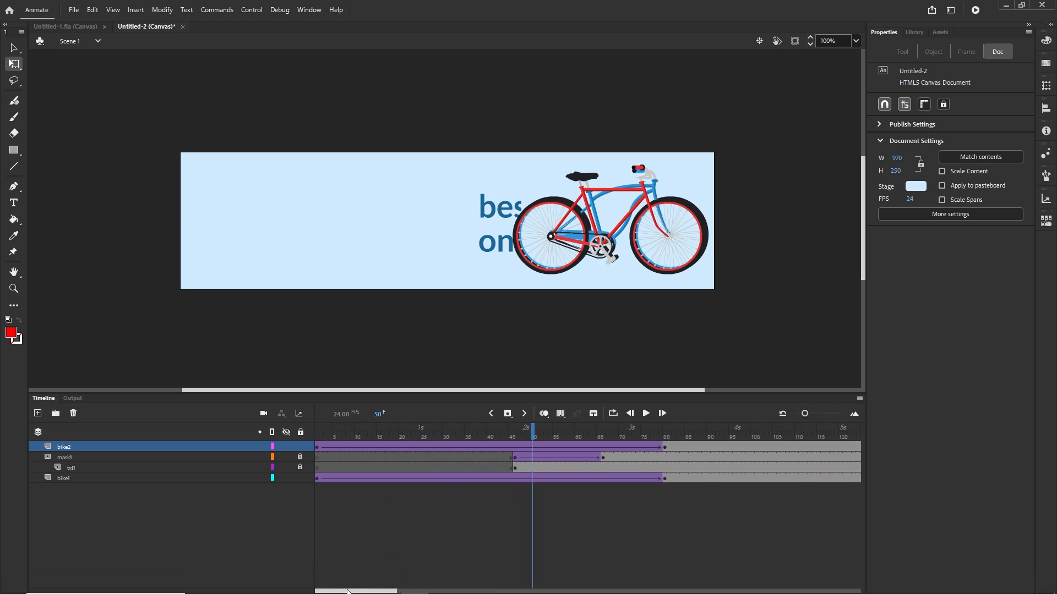
click(664, 448)
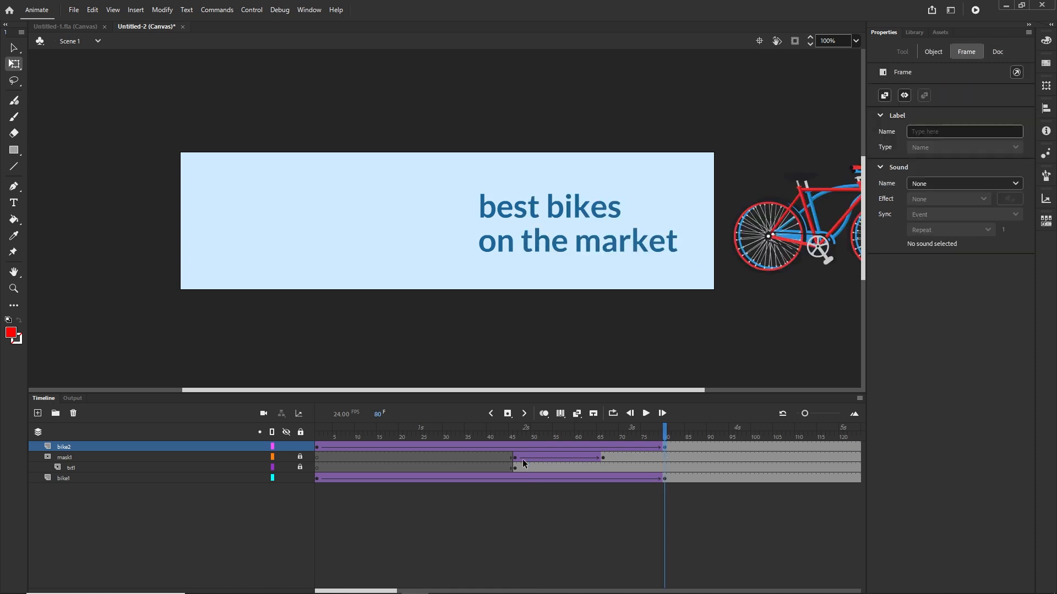
click(318, 447)
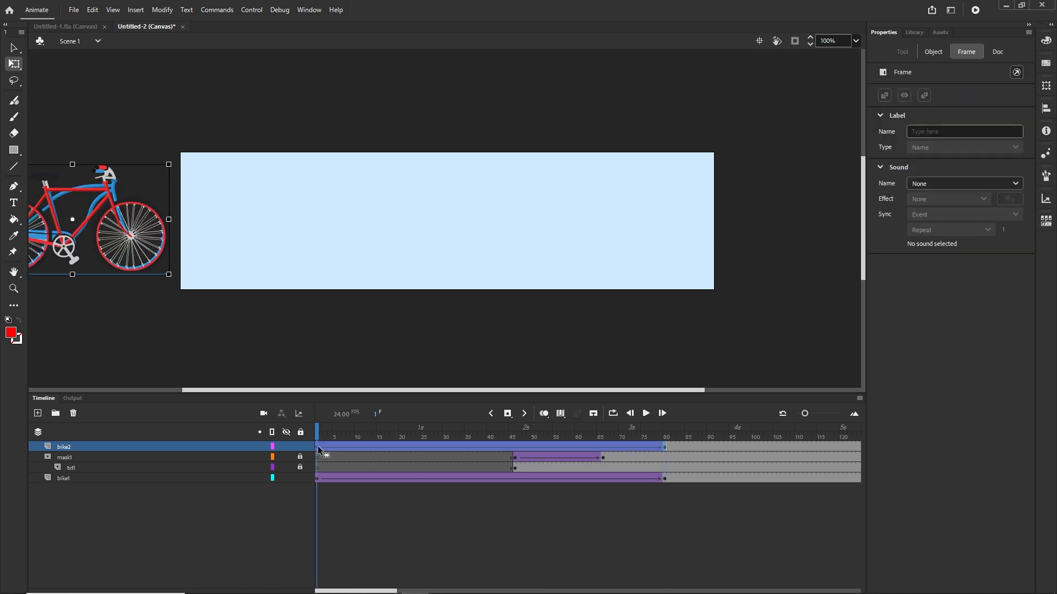
Shift the bike2 layer's tween along the timeline so that it starts at frame 115, and scrub through its motion
drag(316, 448, 835, 432)
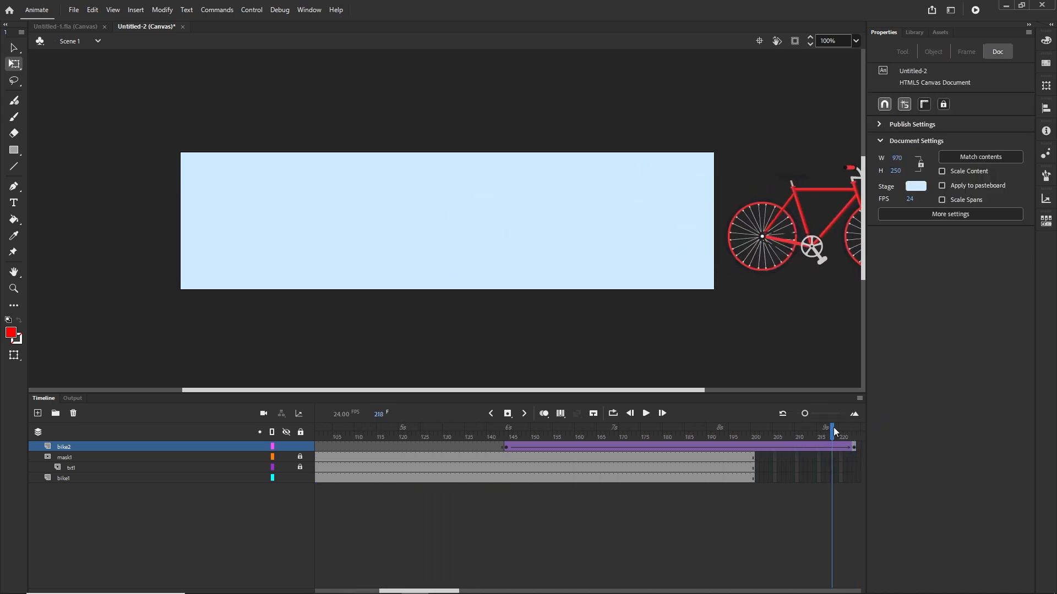
click(854, 447)
mouse_move(507, 447)
mouse_down()
mouse_move(380, 453)
mouse_move(348, 429)
mouse_move(706, 430)
mouse_move(502, 430)
mouse_up()
click(509, 230)
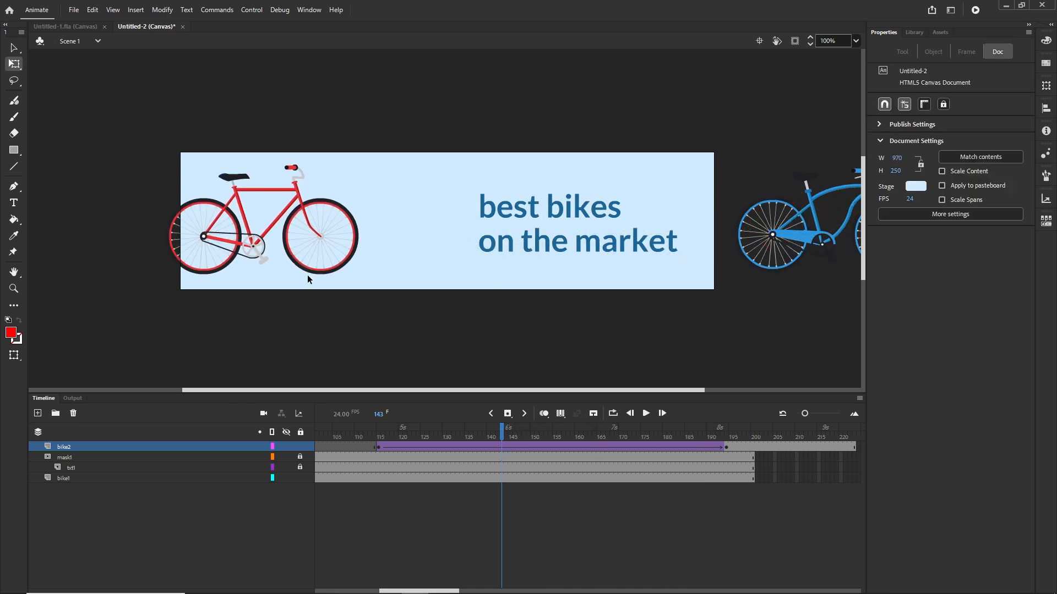
drag(504, 434, 536, 428)
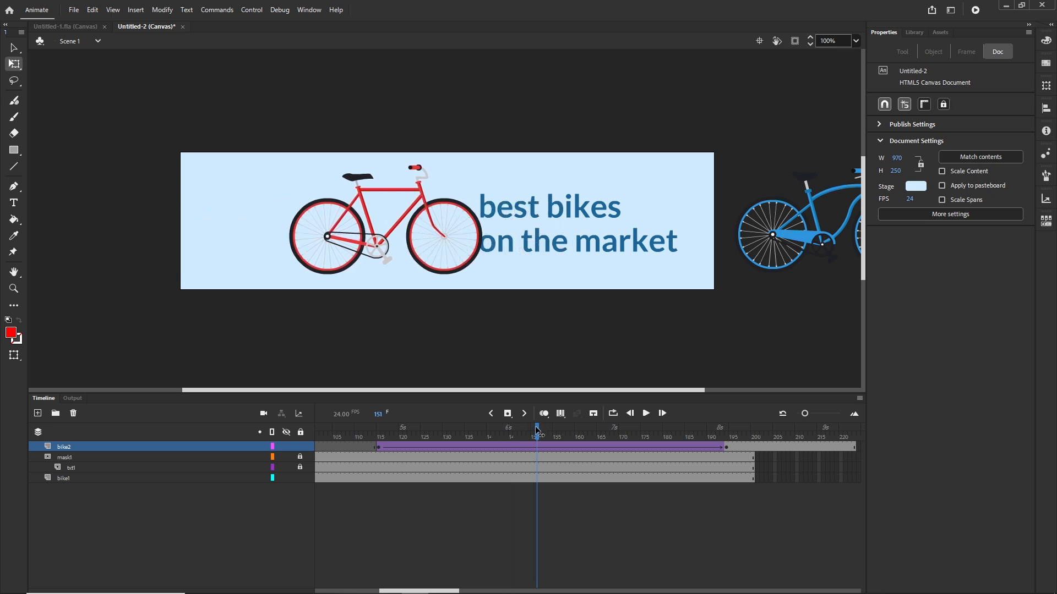
Unlock the txt1 and mask1 layers and insert keyframes on mask1 at frames 146 and 189
click(300, 467)
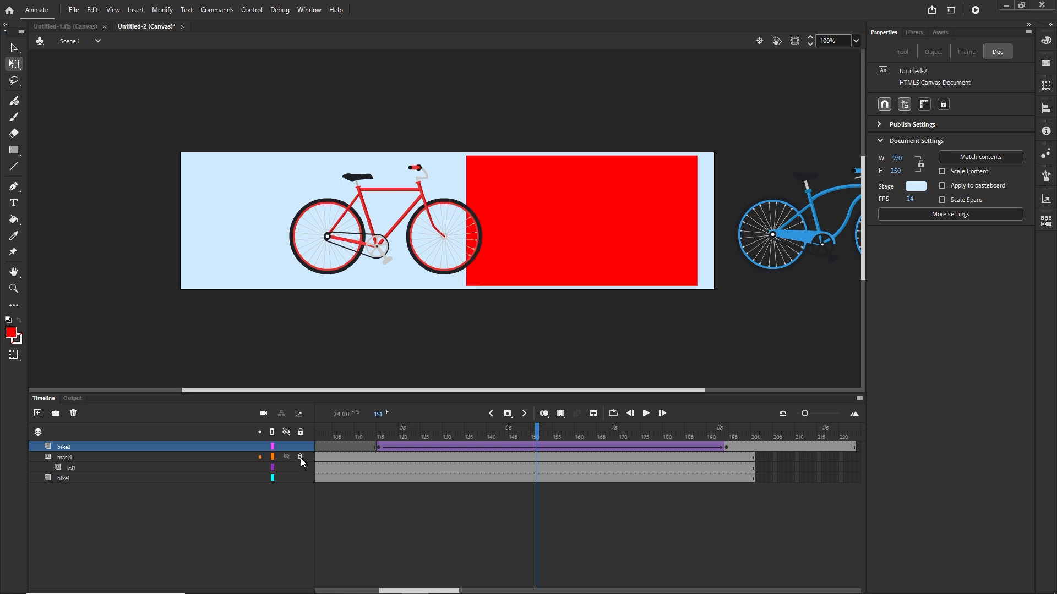
click(62, 458)
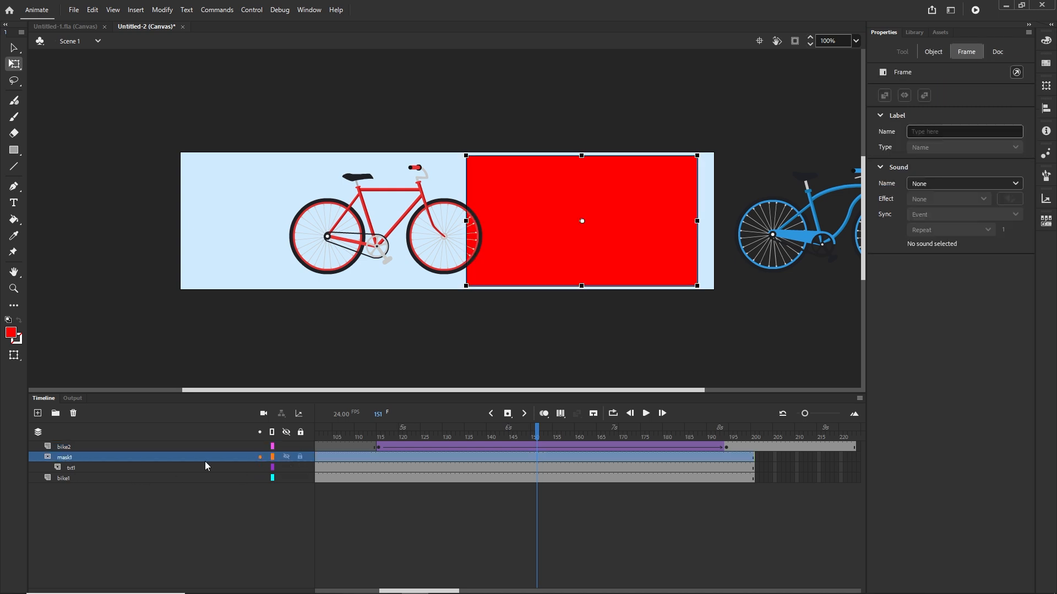
click(516, 457)
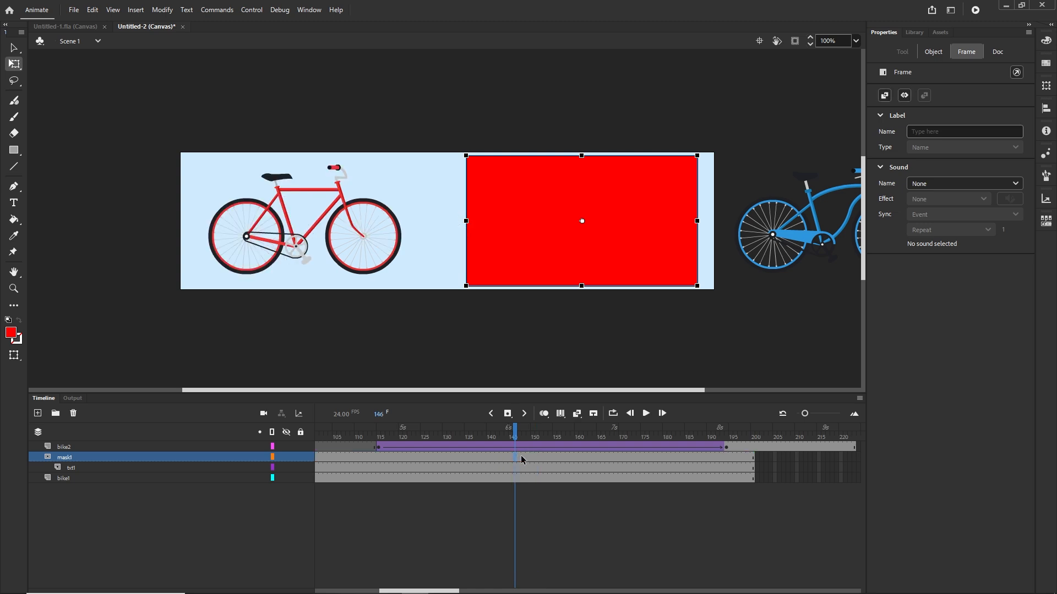
click(702, 459)
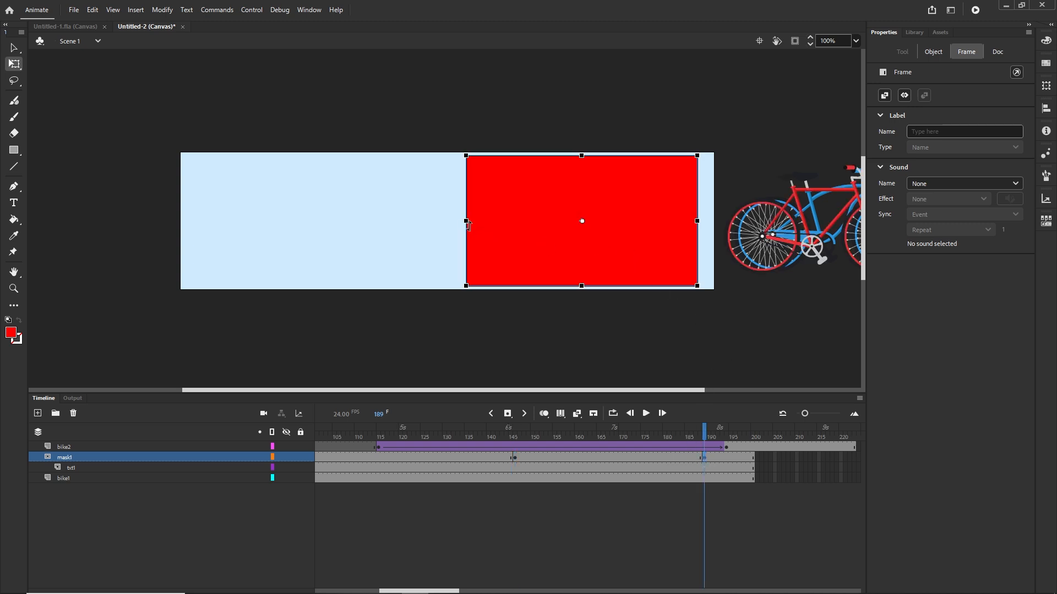
At frame 189, narrow the mask toward its right edge to about 20 px wide, and create a classic tween from frame 146
drag(466, 221, 589, 235)
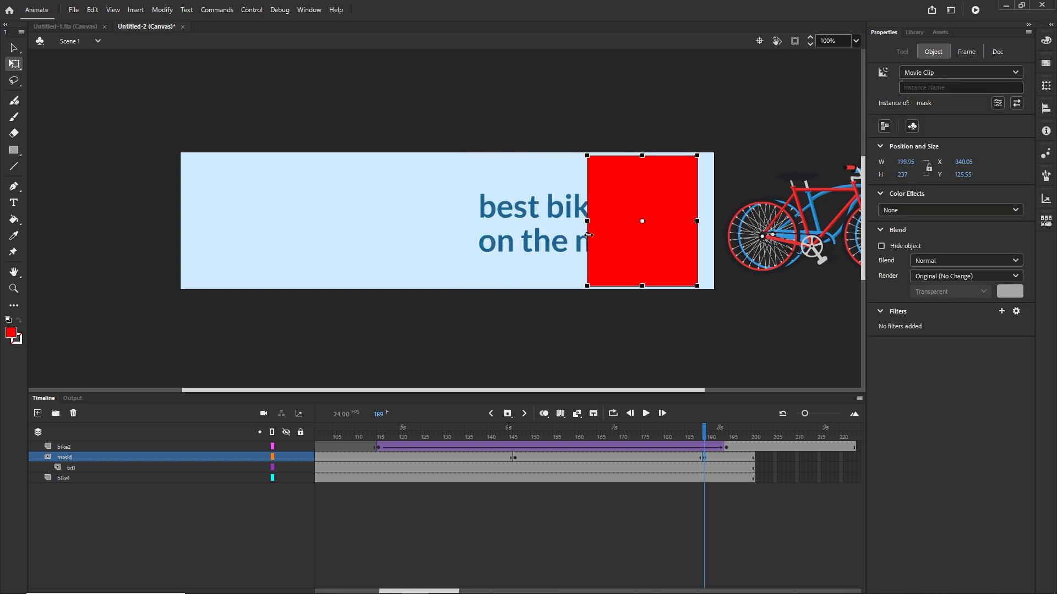
drag(589, 235, 686, 243)
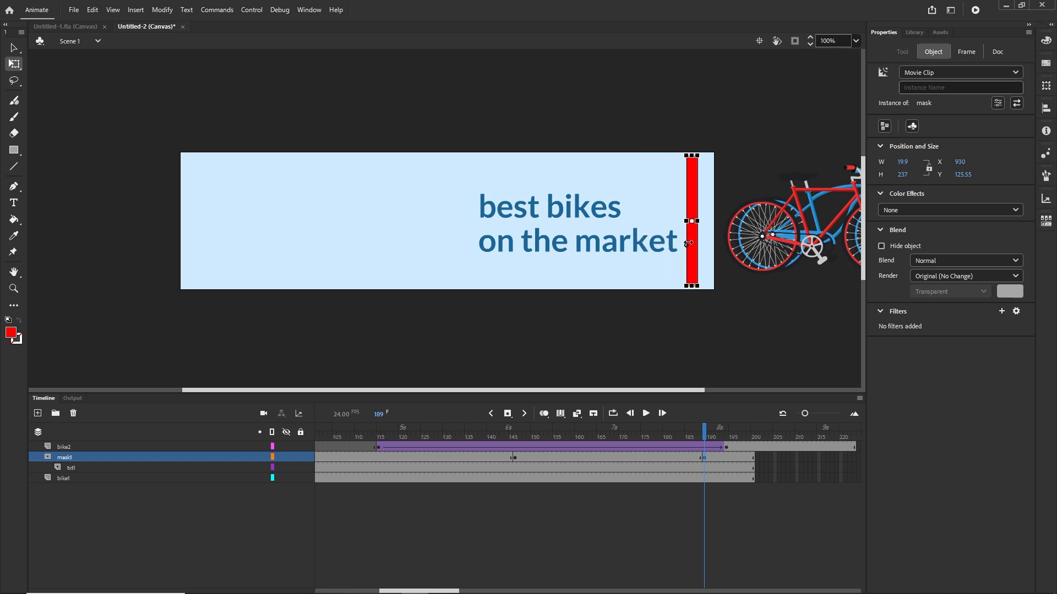
click(600, 458)
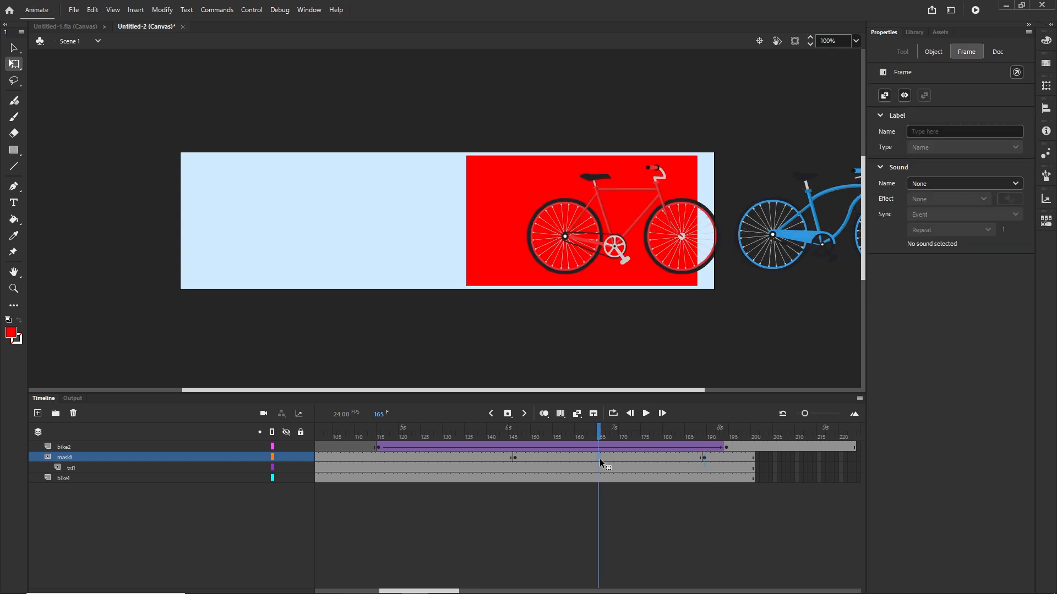
right_click(599, 458)
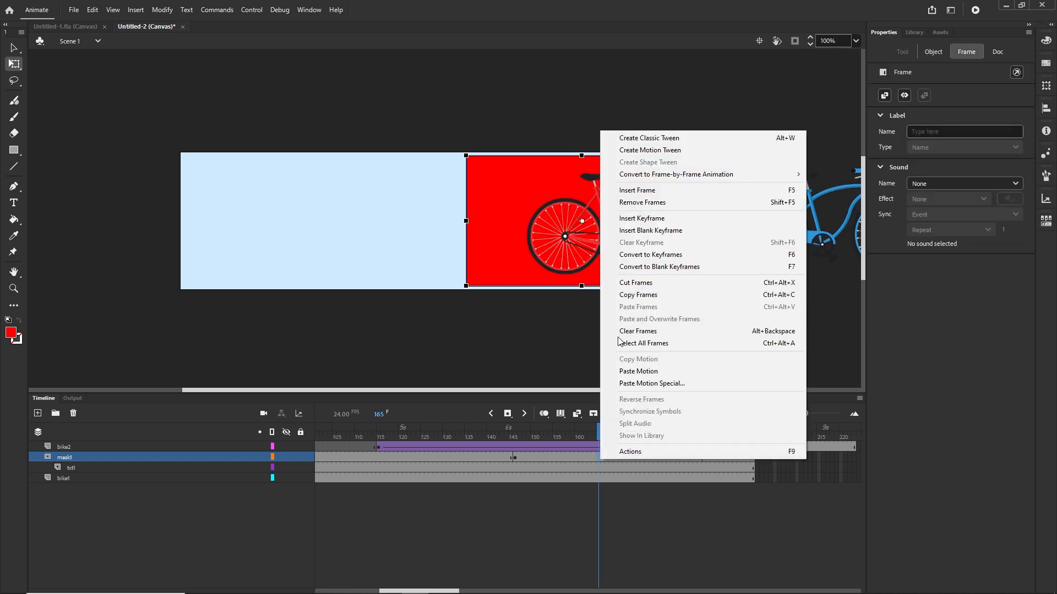
click(651, 138)
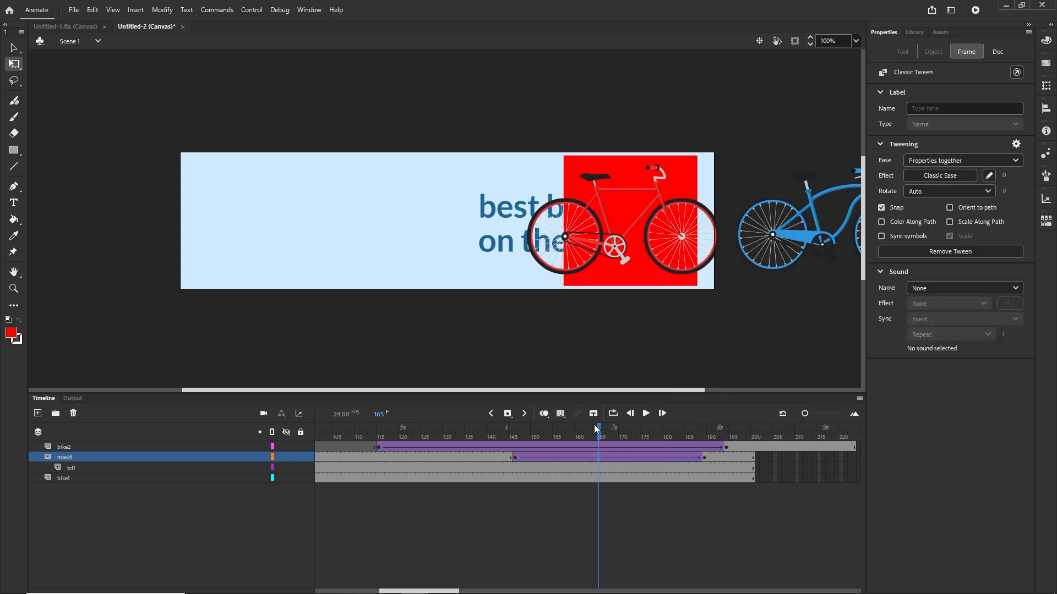
drag(596, 428, 555, 439)
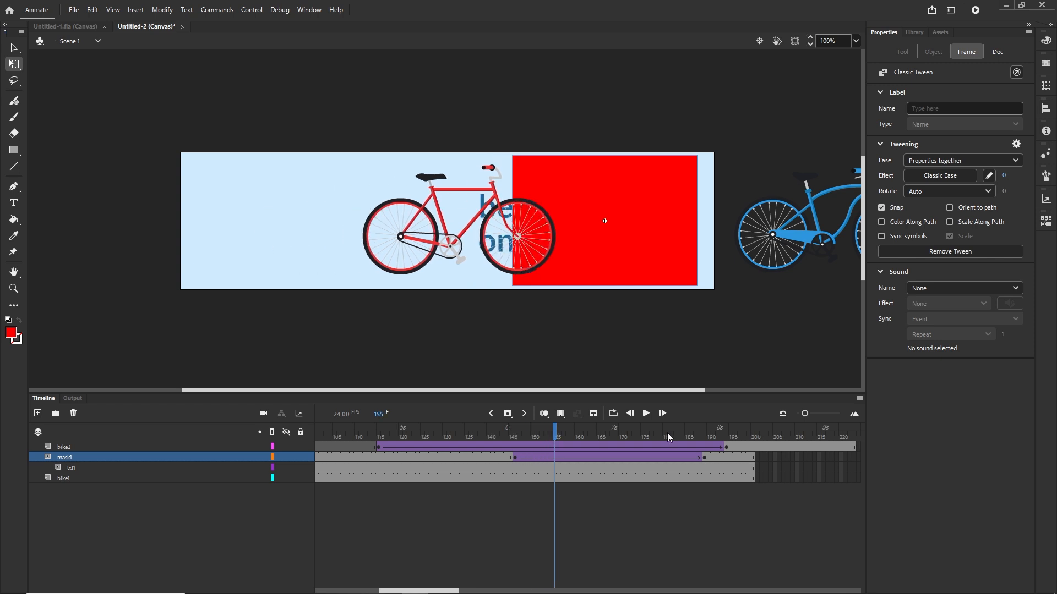
Move the bike2 tween earlier to start at frame 100, and lock the mask1 and txt1 layers to check the text wipe
click(726, 448)
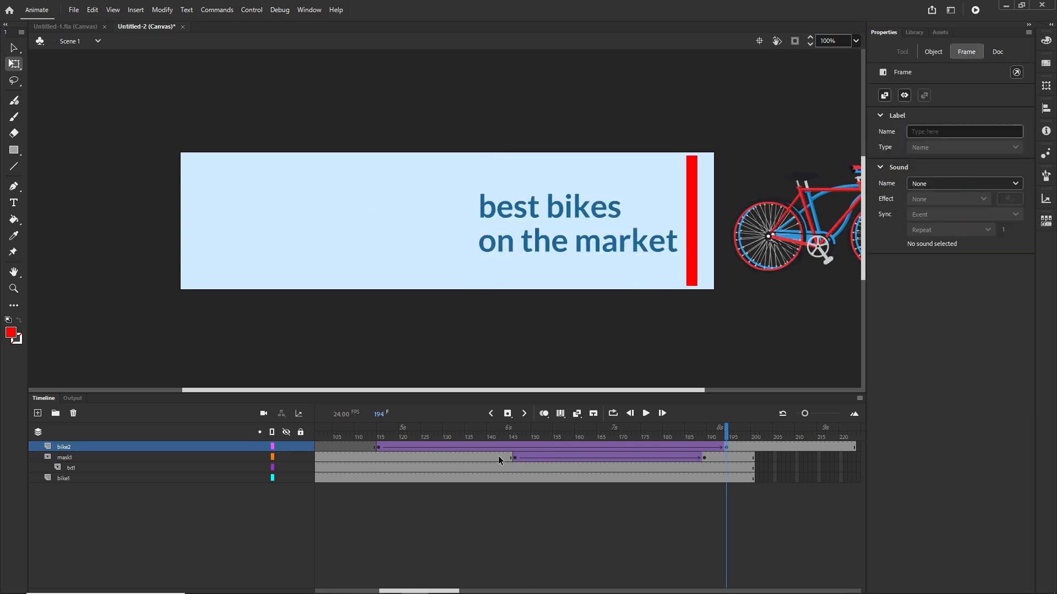
double_click(378, 447)
drag(377, 447, 665, 427)
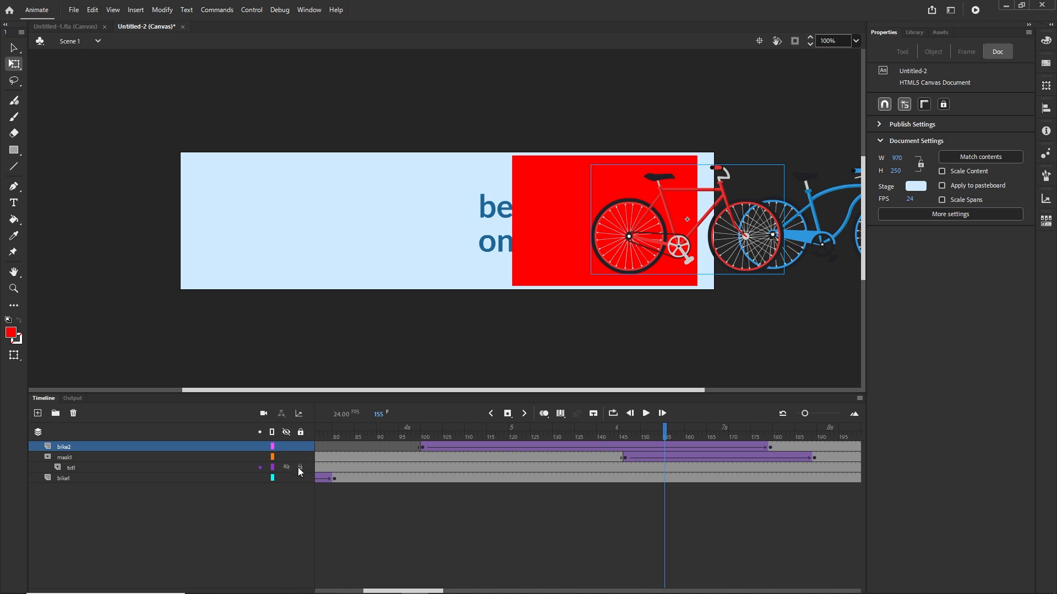
drag(672, 433, 713, 443)
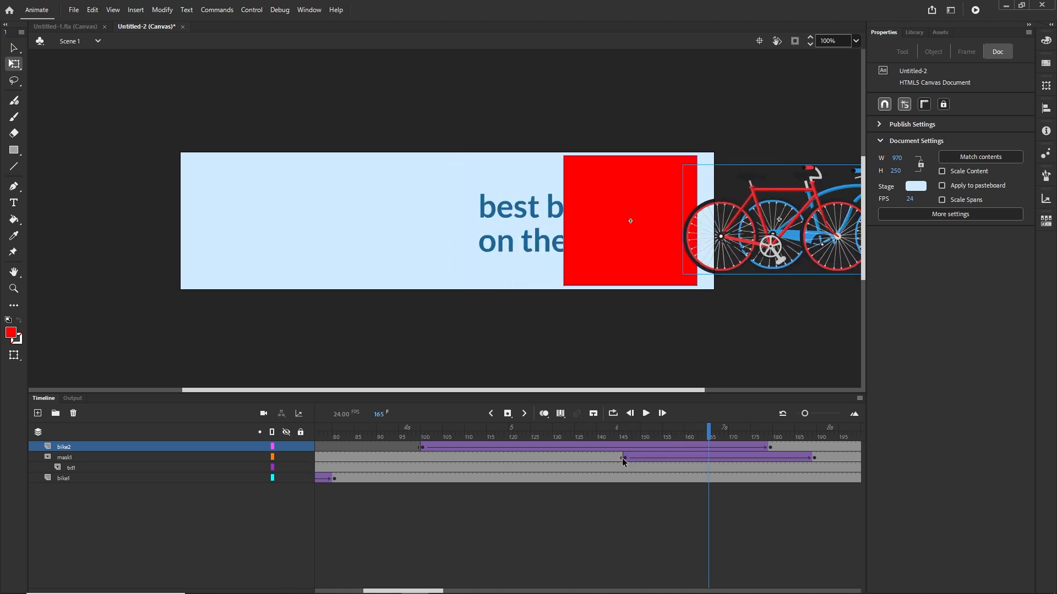
click(300, 457)
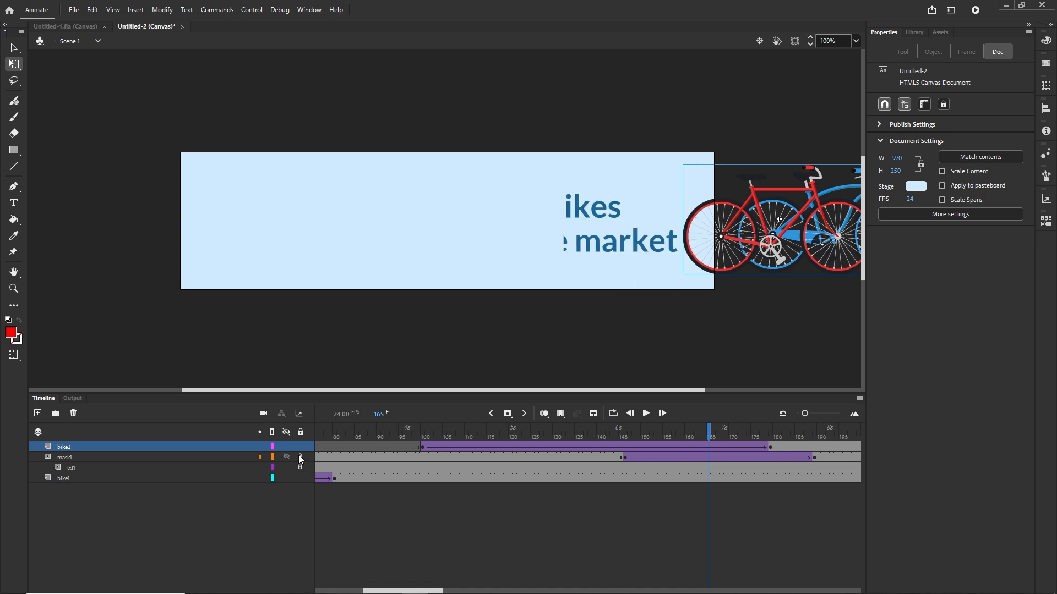
drag(713, 433, 586, 435)
Retime the mask1 layer's second tween to run from frame 141 to frame 166, matching the red bike's pass
click(815, 458)
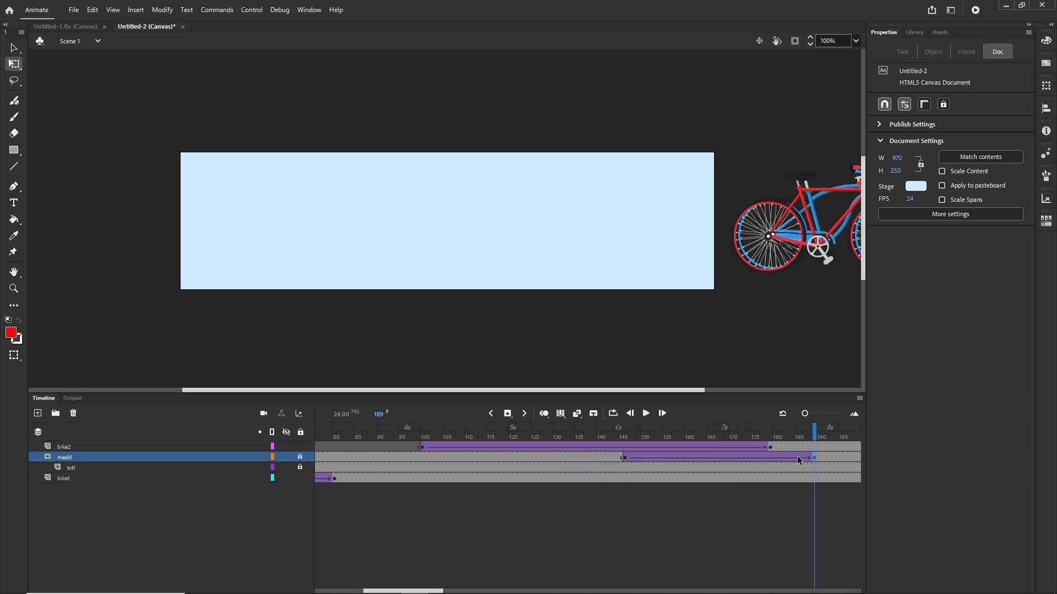
click(624, 460)
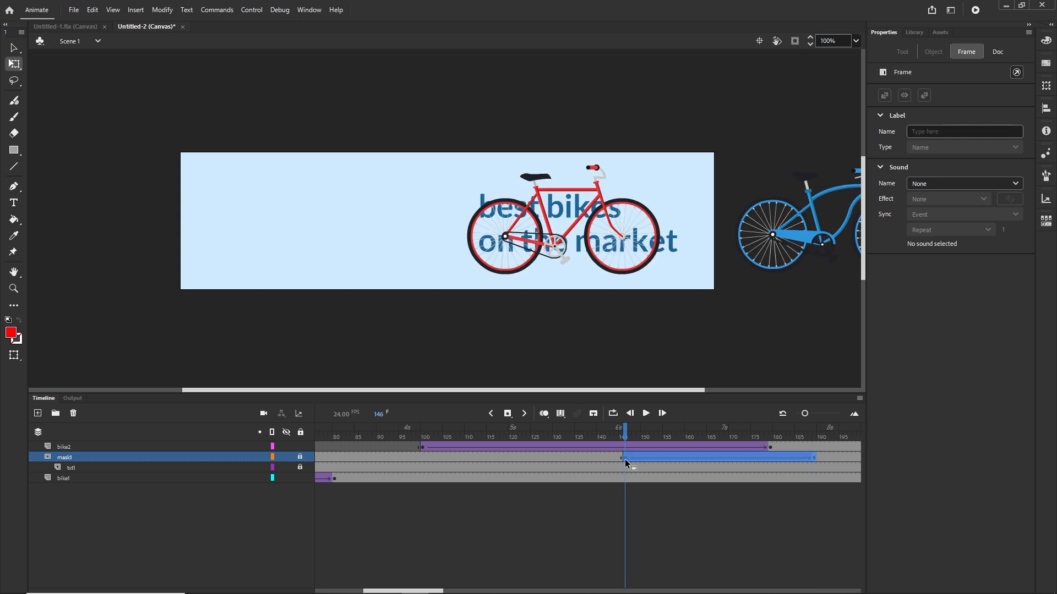
drag(626, 459, 735, 462)
click(606, 437)
click(793, 458)
Test the banner animation in the browser, and return to the timeline in Animate
key(ctrl+Return)
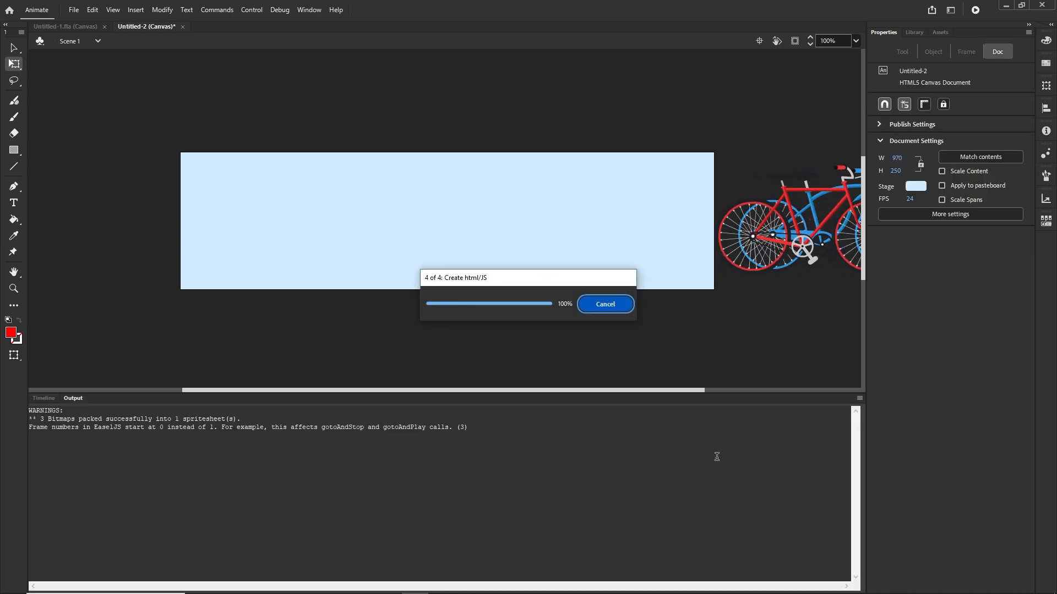
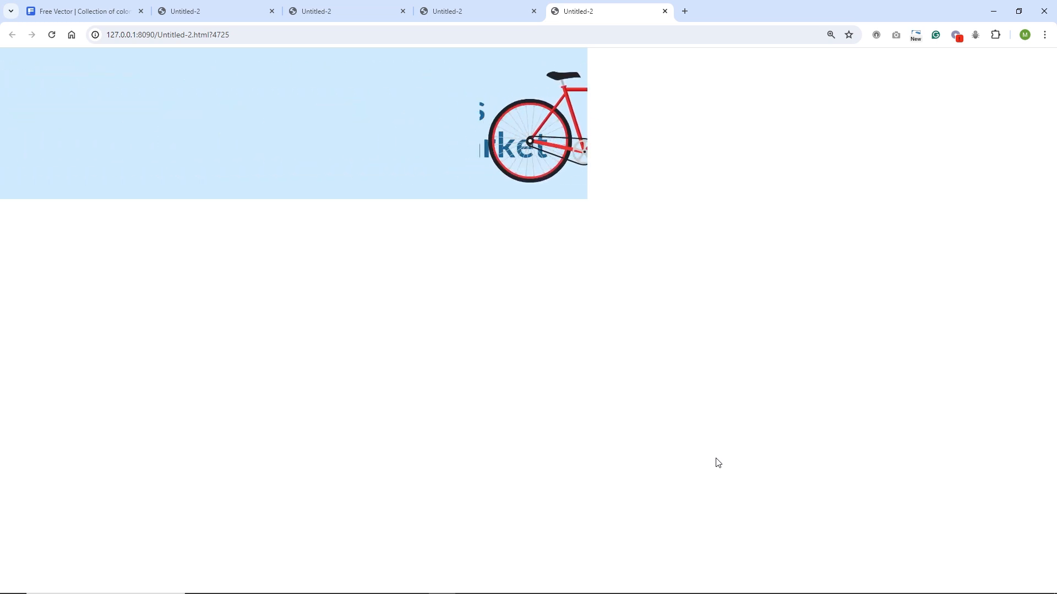
mouse_move(460, 588)
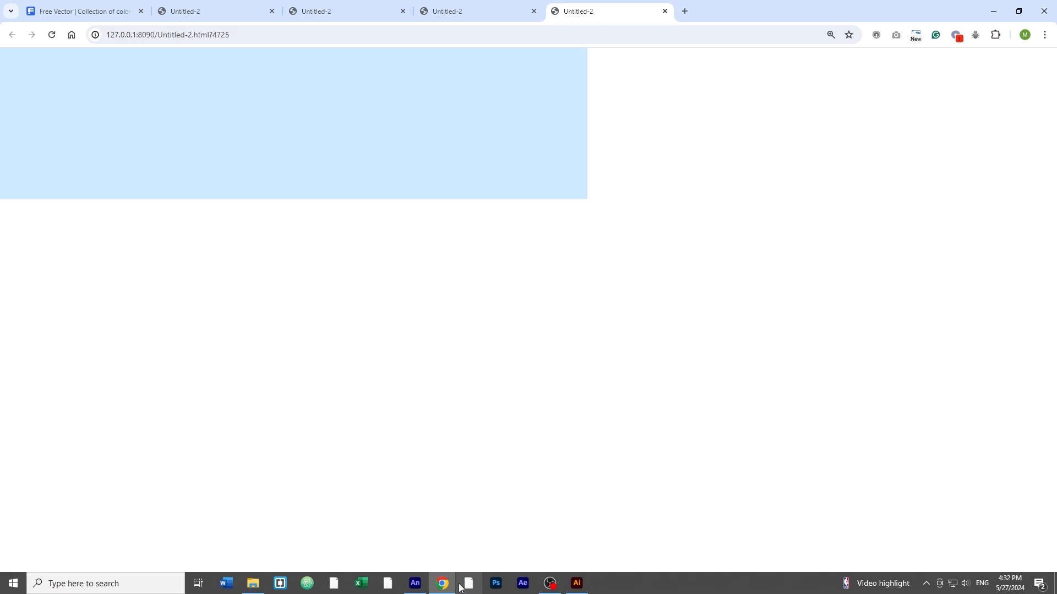
click(415, 583)
click(45, 402)
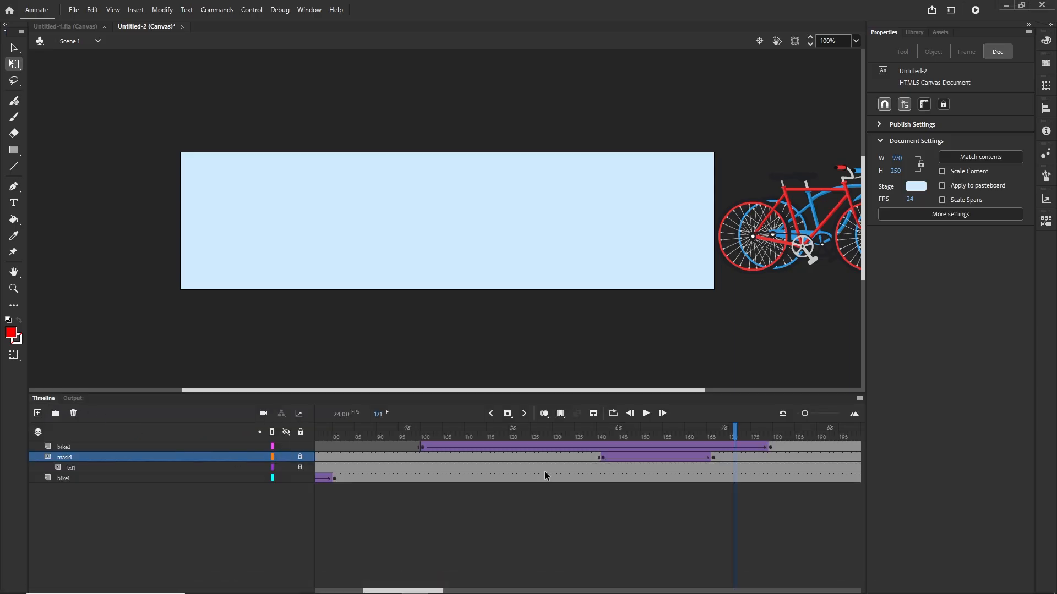
Add a new layer above bike2 and name it txt2
drag(730, 431, 242, 432)
click(65, 447)
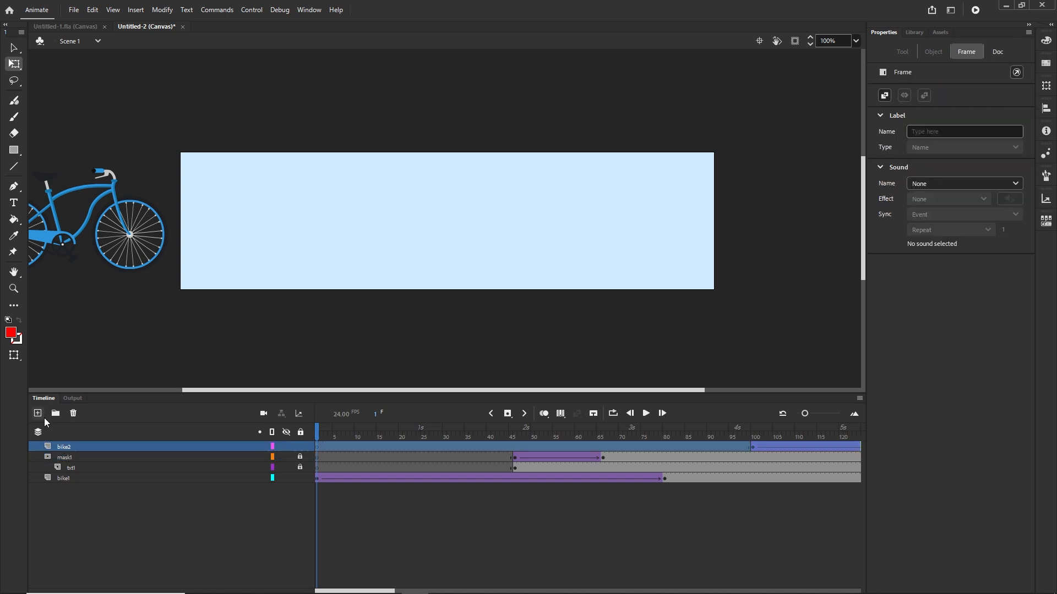
click(38, 414)
double_click(66, 449)
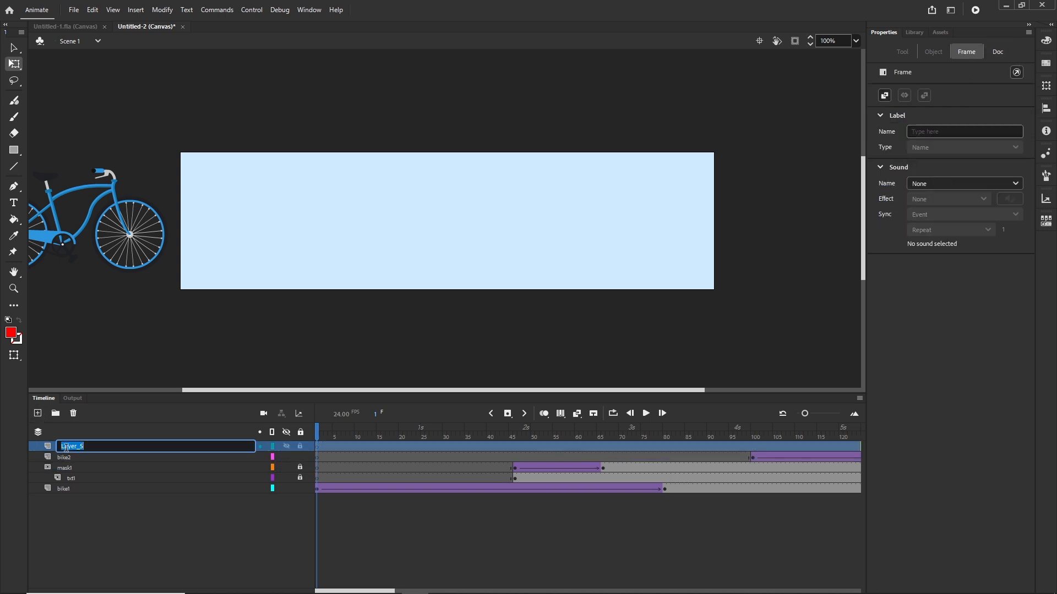
text(txt2)
key(Return)
click(246, 319)
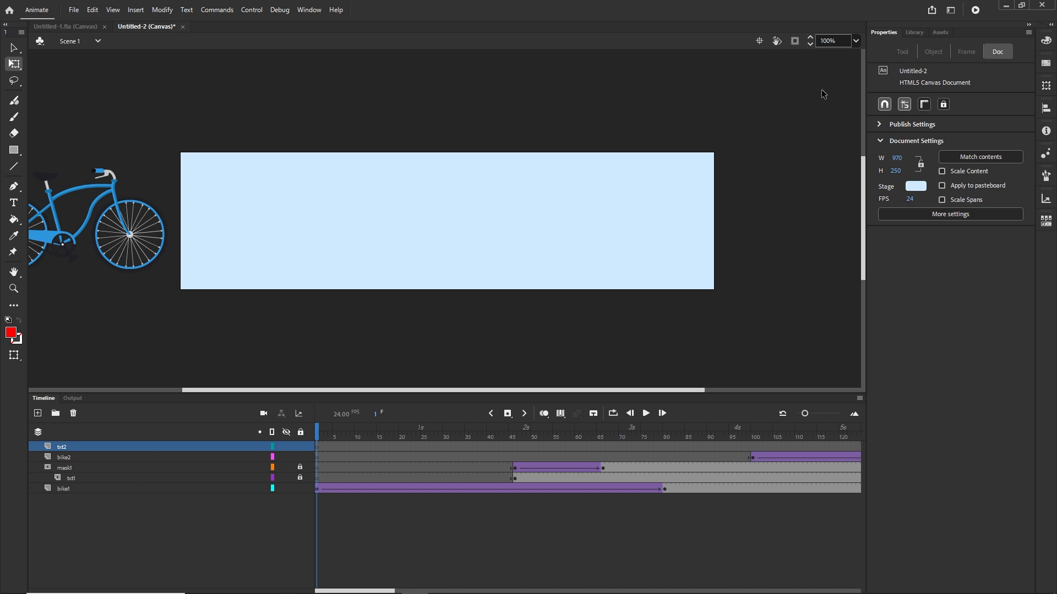
With the playhead at frame 70, add the two-line static text "best prices with / the highest quality" on the txt2 layer
click(14, 202)
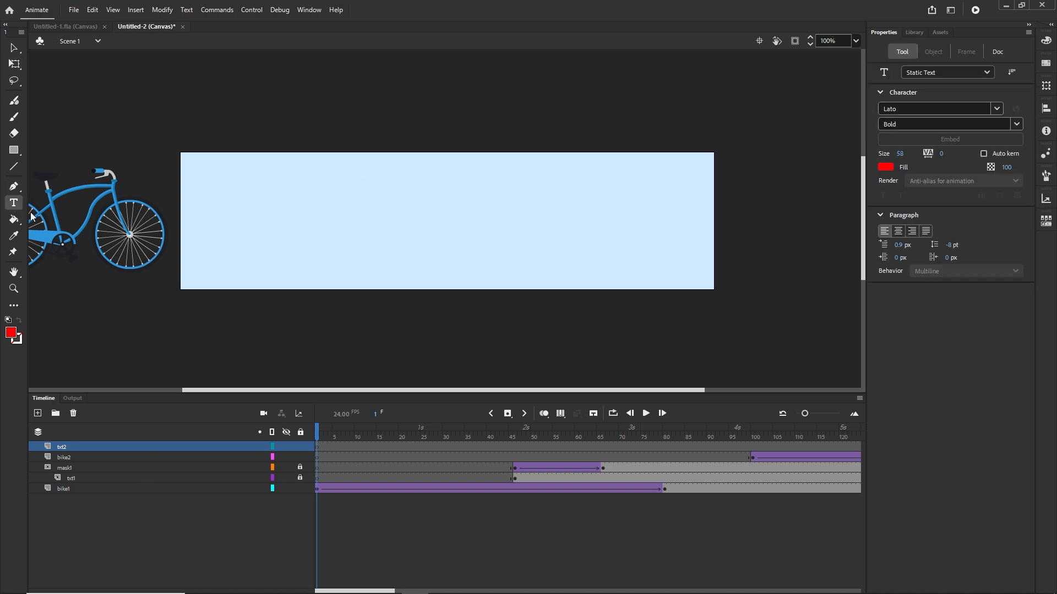
drag(323, 435, 623, 434)
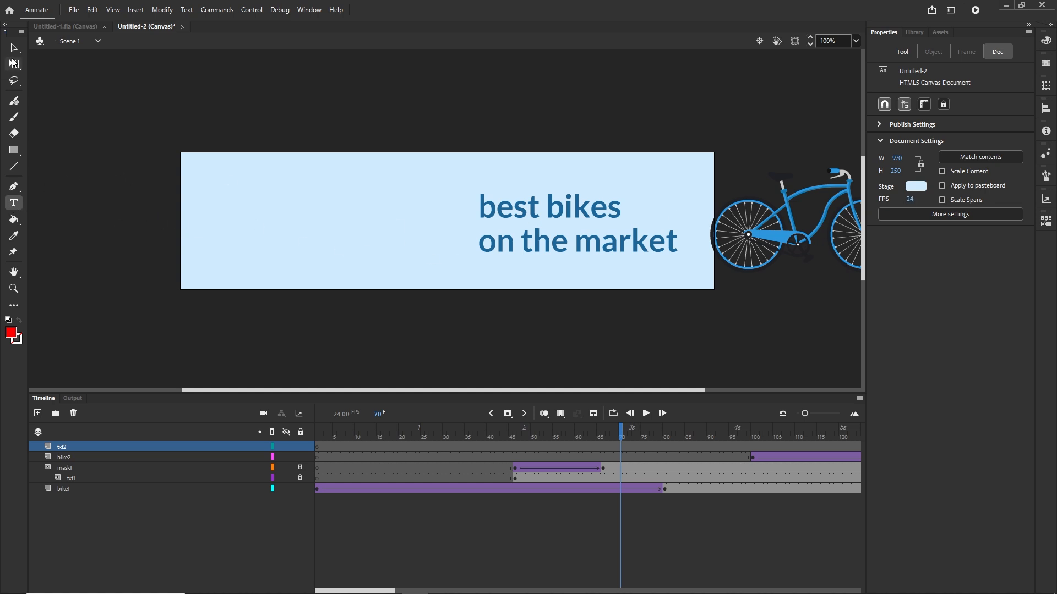
key(v)
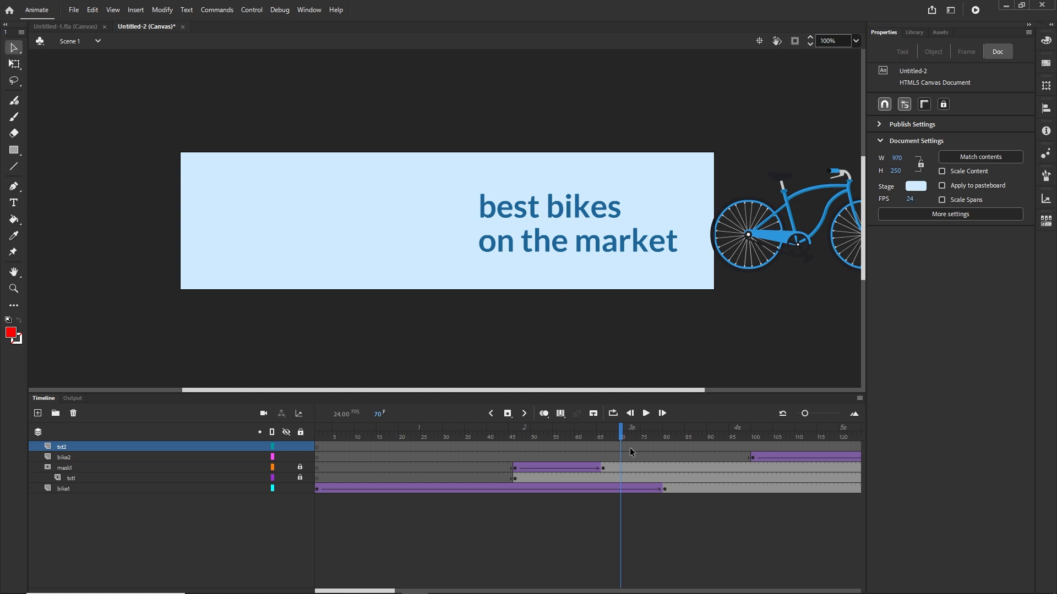
click(13, 202)
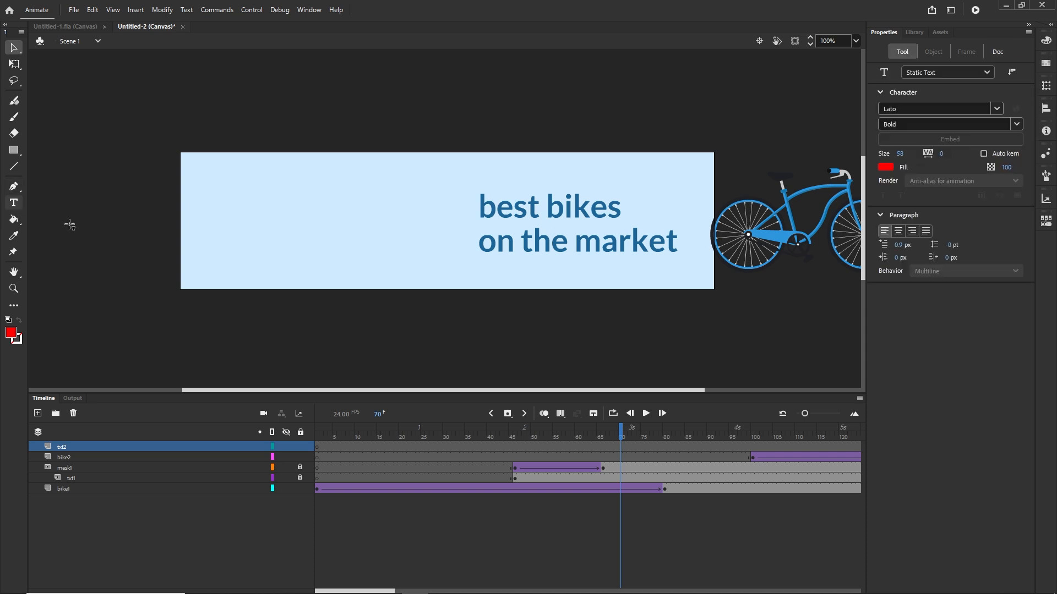
click(435, 227)
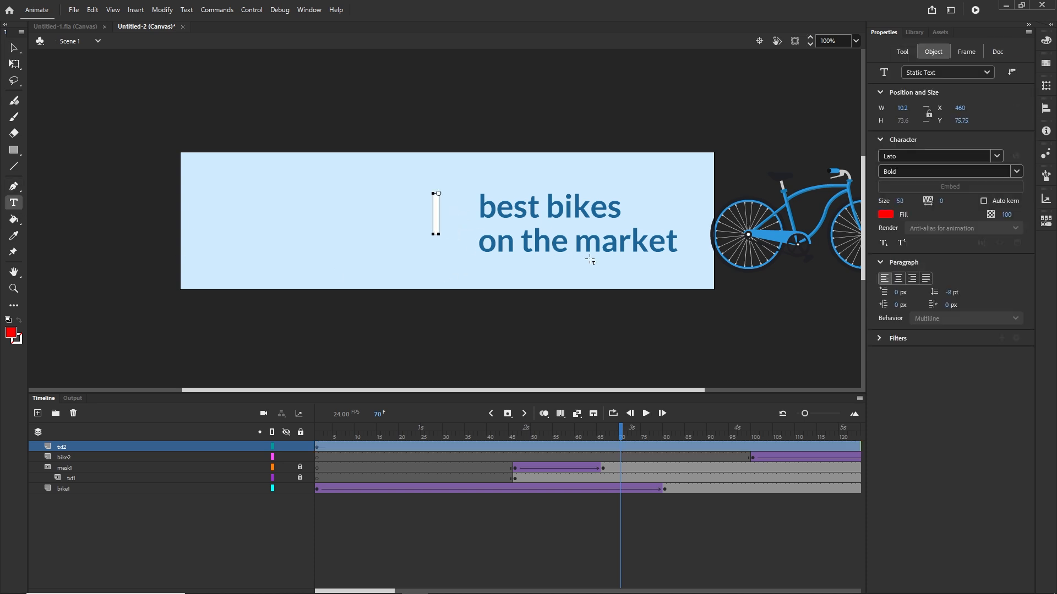
text(bes)
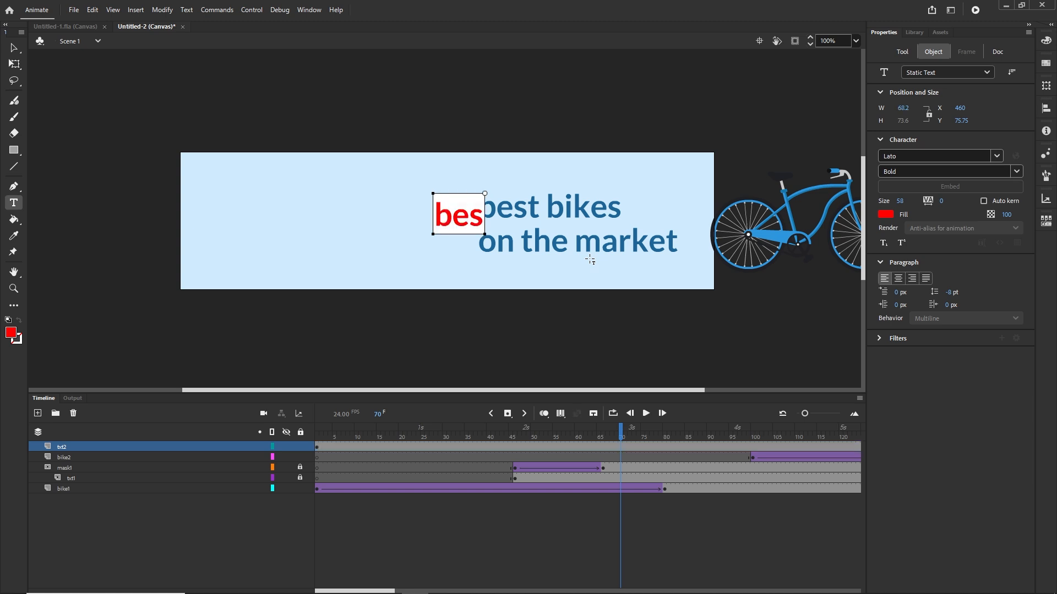
text(t prices)
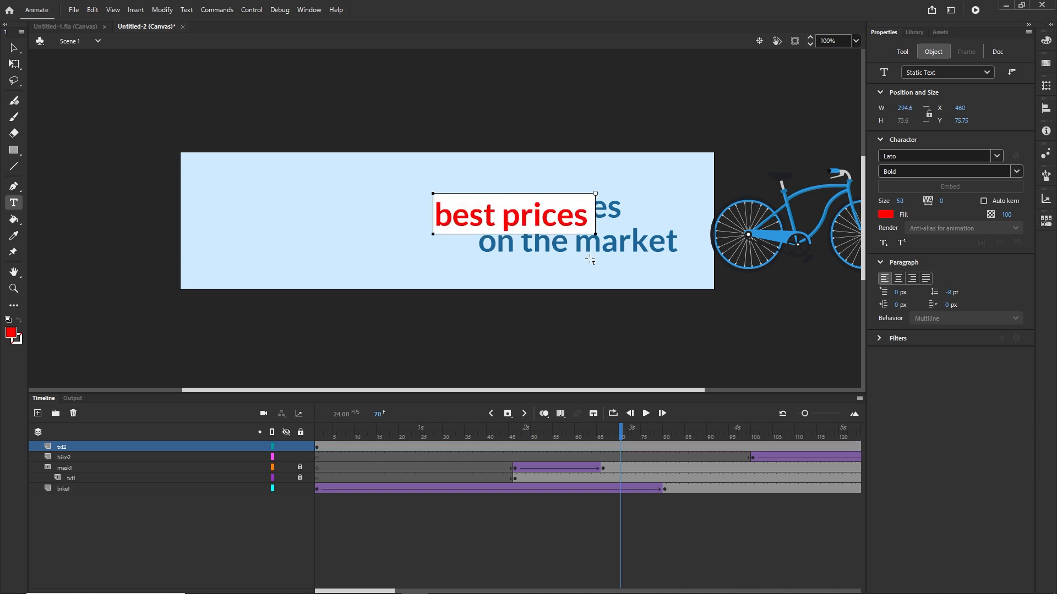
text( with)
key(Return)
text(t)
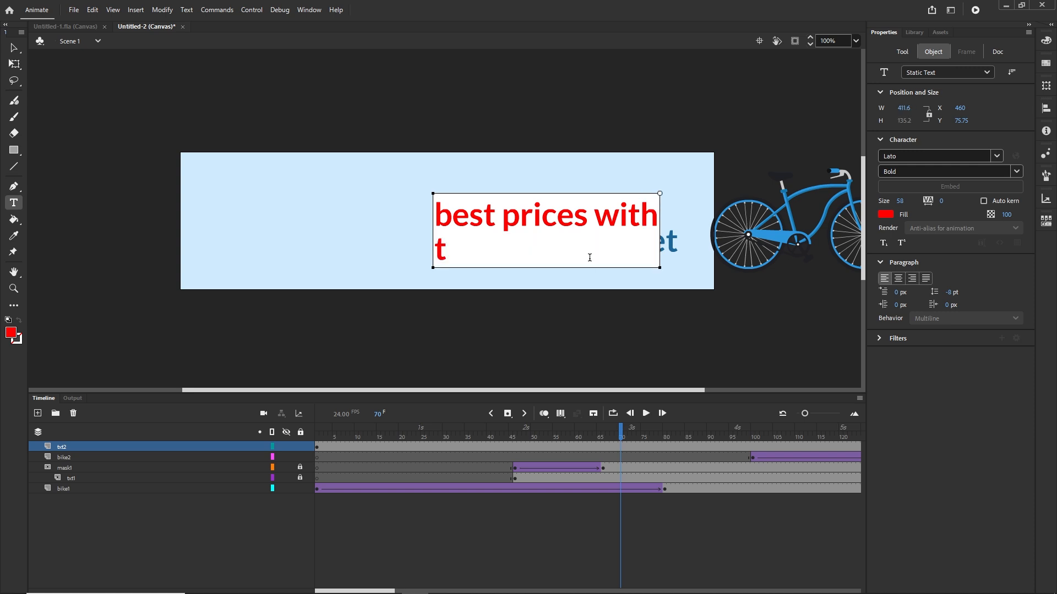
text(he highe)
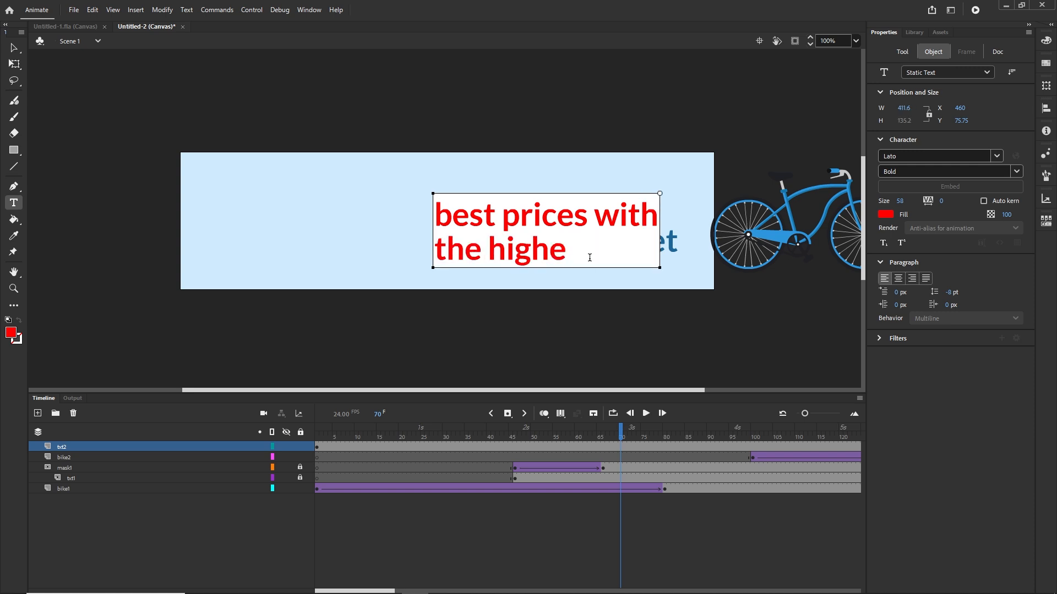
text(st quality)
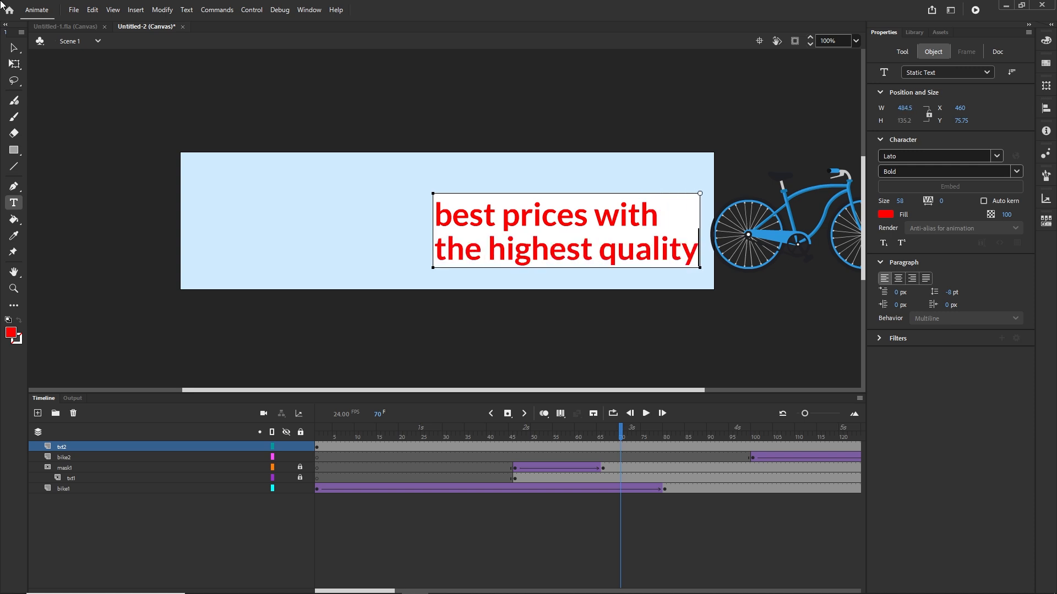
Recolor the new text to the dark blue of the "best bikes" text and reposition it over that text
click(14, 48)
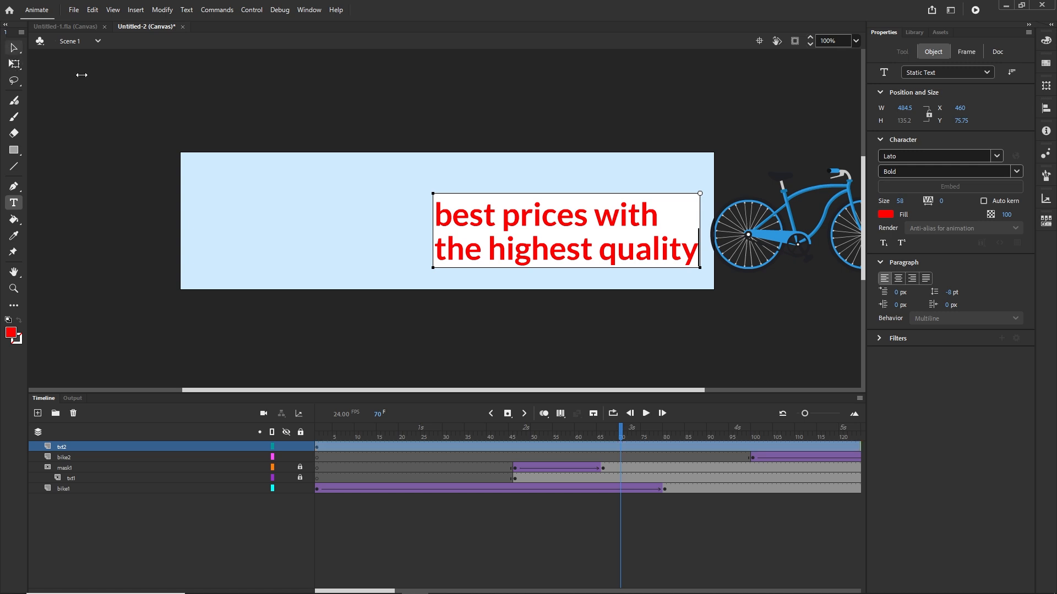
drag(574, 223, 579, 238)
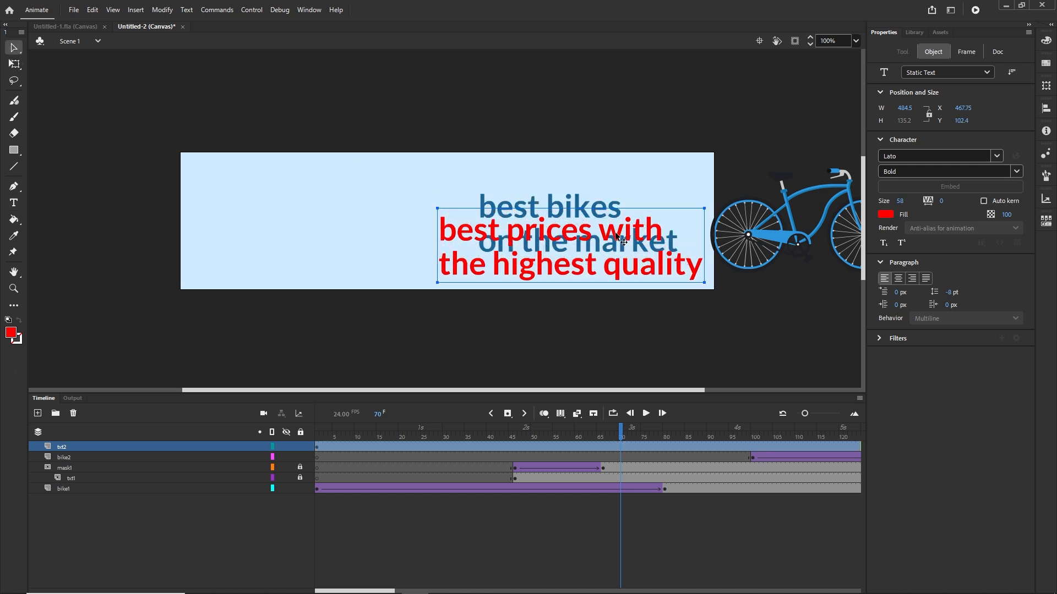
click(887, 215)
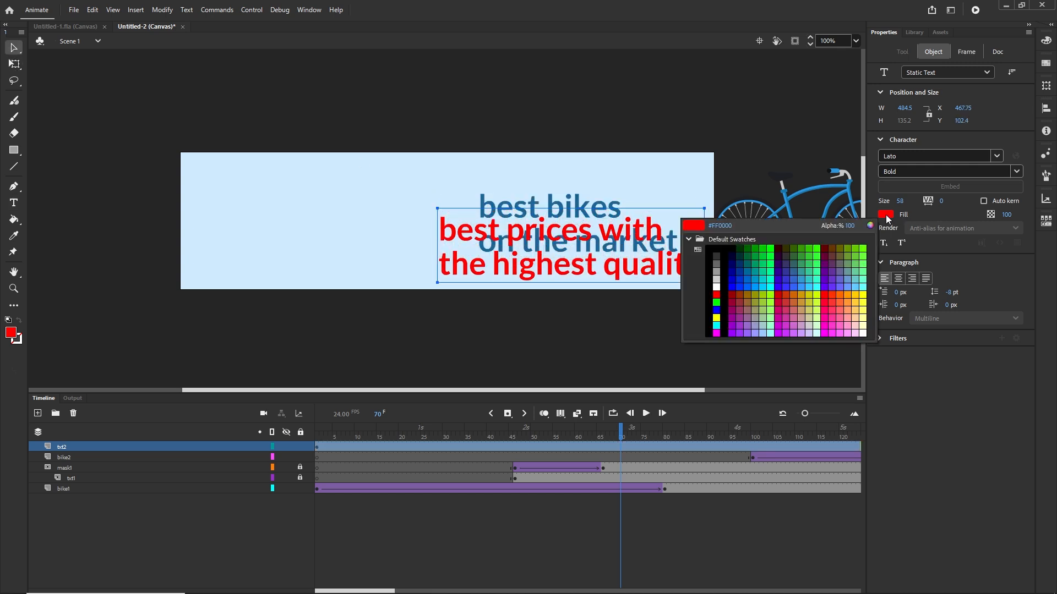
click(551, 195)
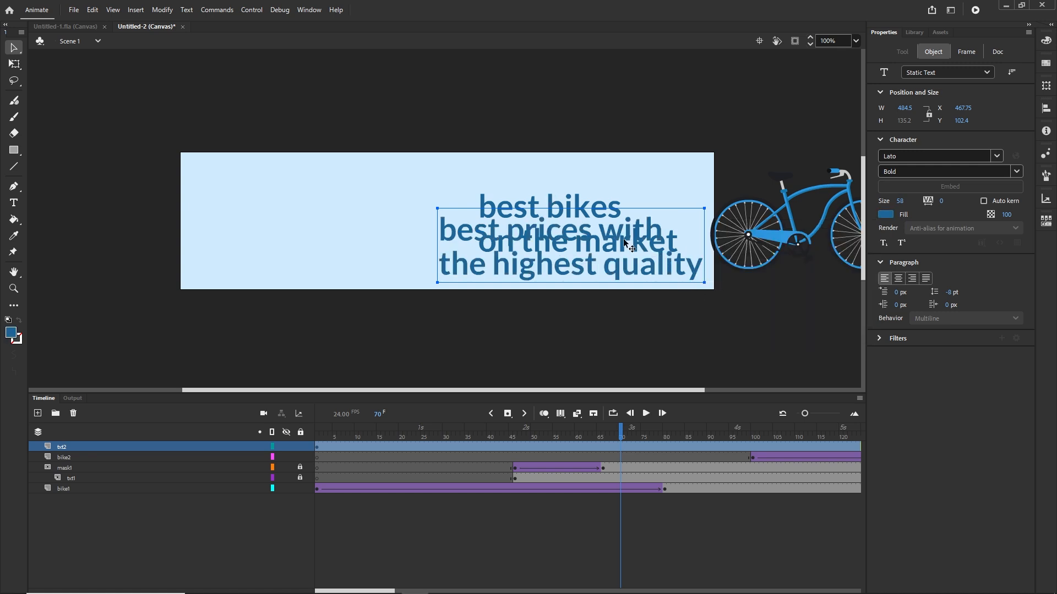
drag(628, 243, 624, 227)
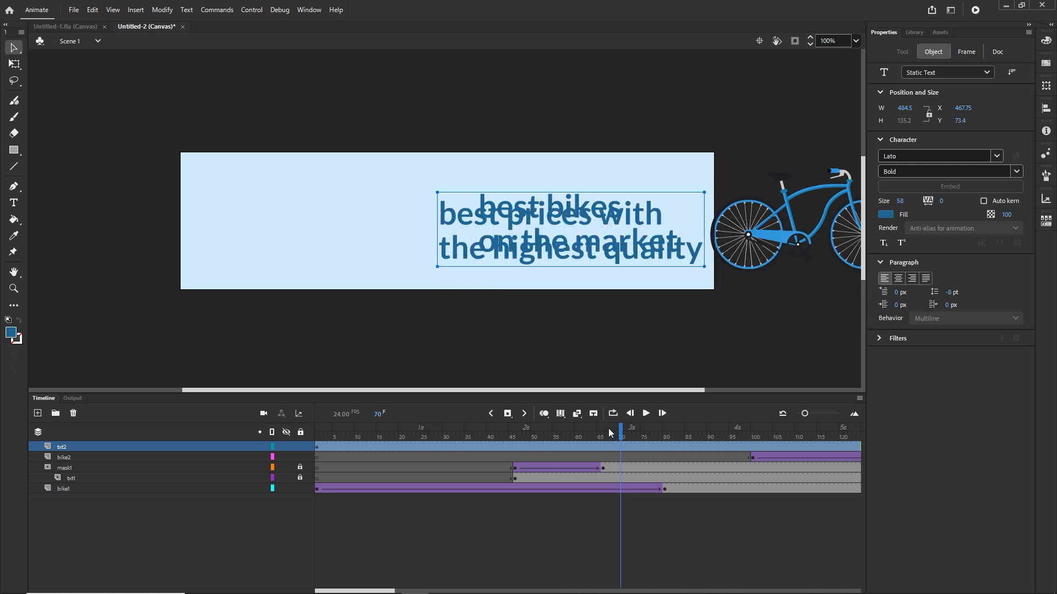
Move the txt2 layer's starting keyframe from frame 1 to frame 142
drag(621, 431, 323, 447)
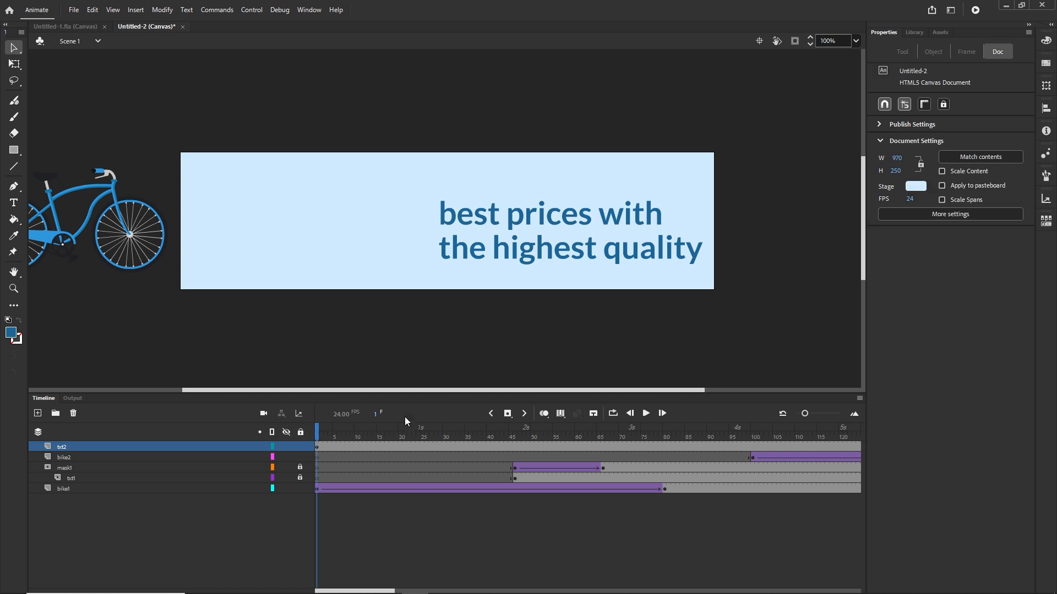
click(318, 447)
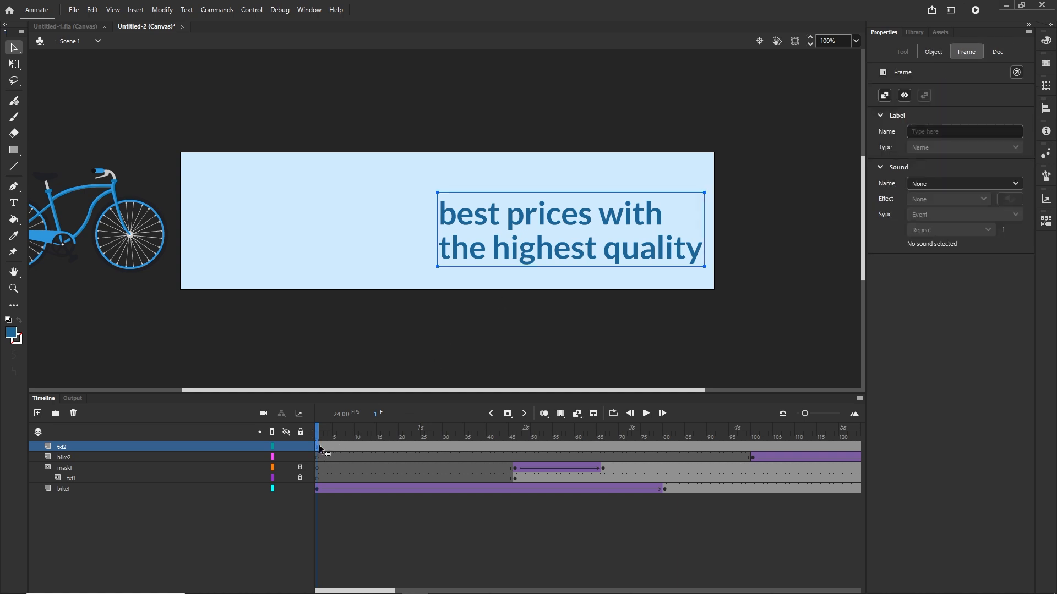
drag(830, 449, 585, 447)
click(629, 447)
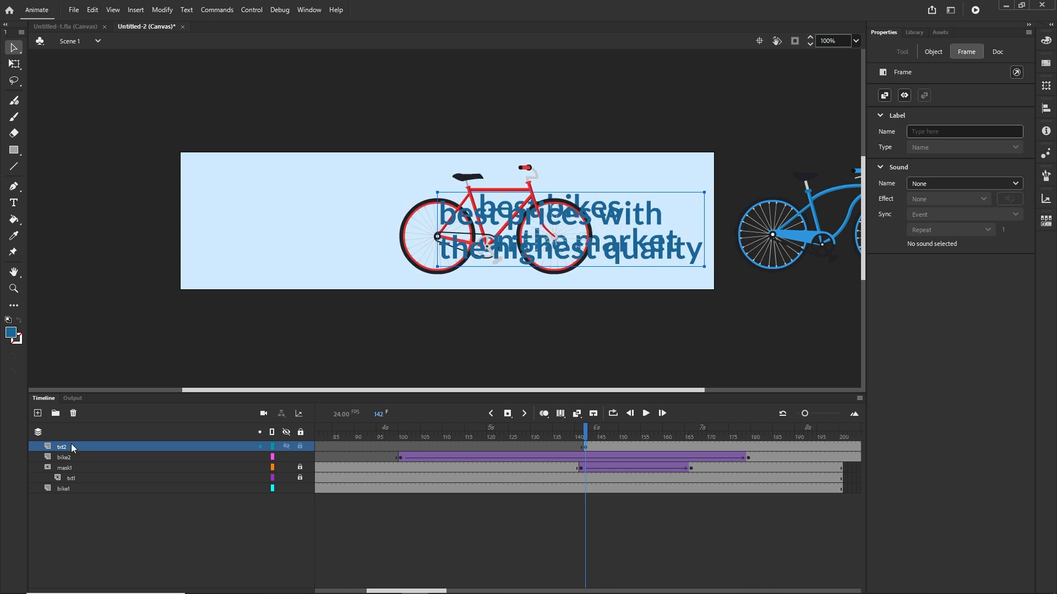
Add a new layer above txt2 and name it mask2
click(37, 414)
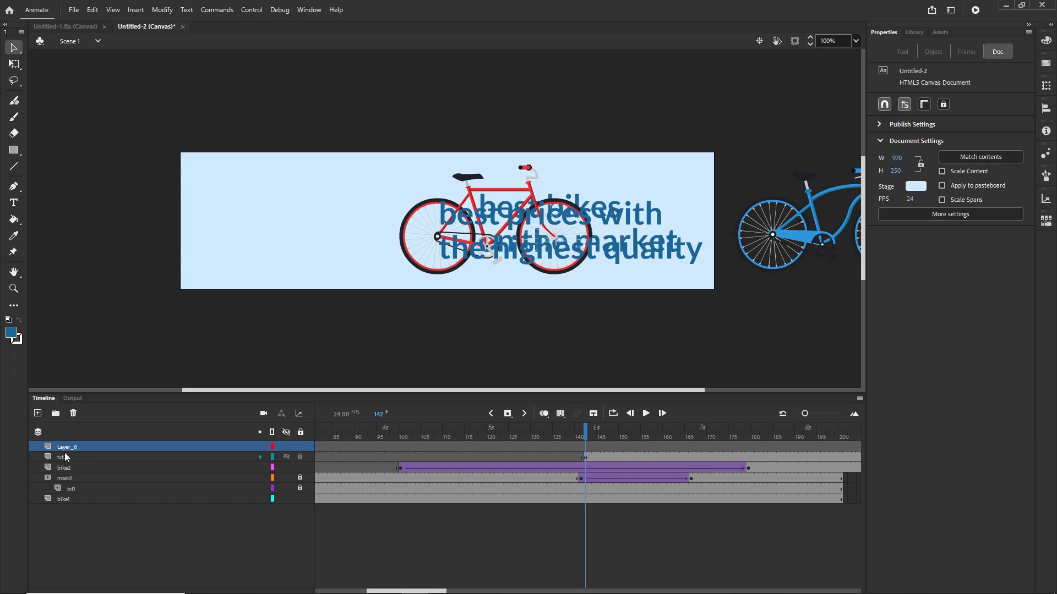
double_click(64, 447)
text(mask)
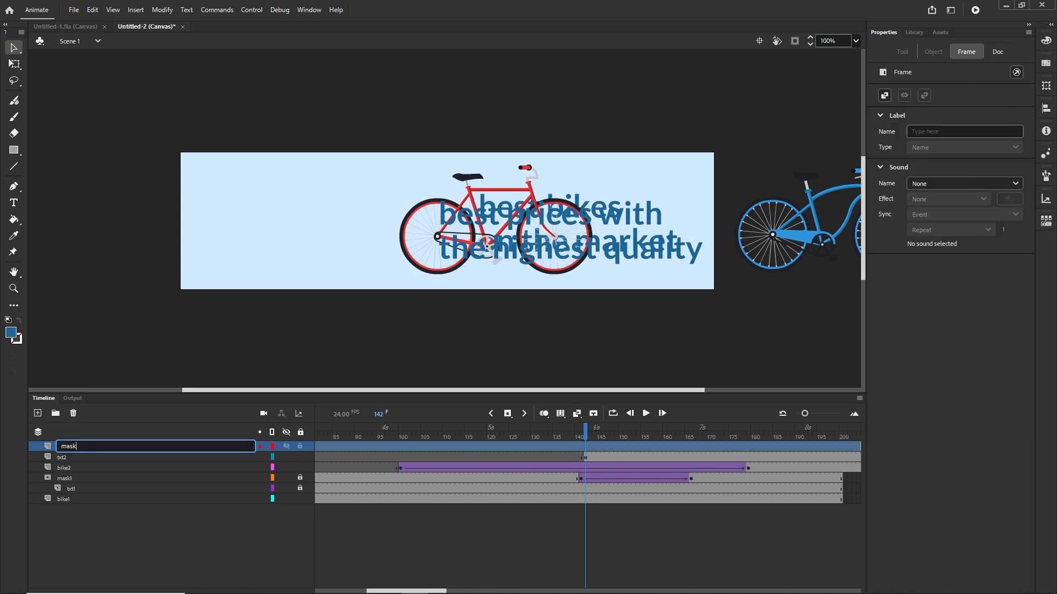
text(2)
click(106, 550)
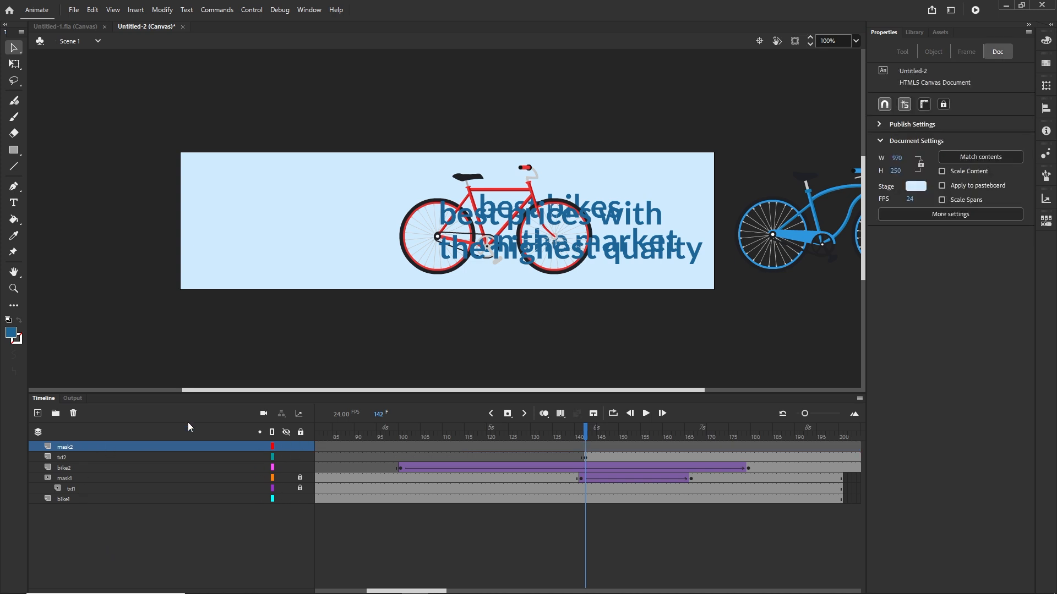
Place the mask movie clip on the mask2 layer, widen it to cover the whole new text, and align it with the stage's upper edge
click(914, 33)
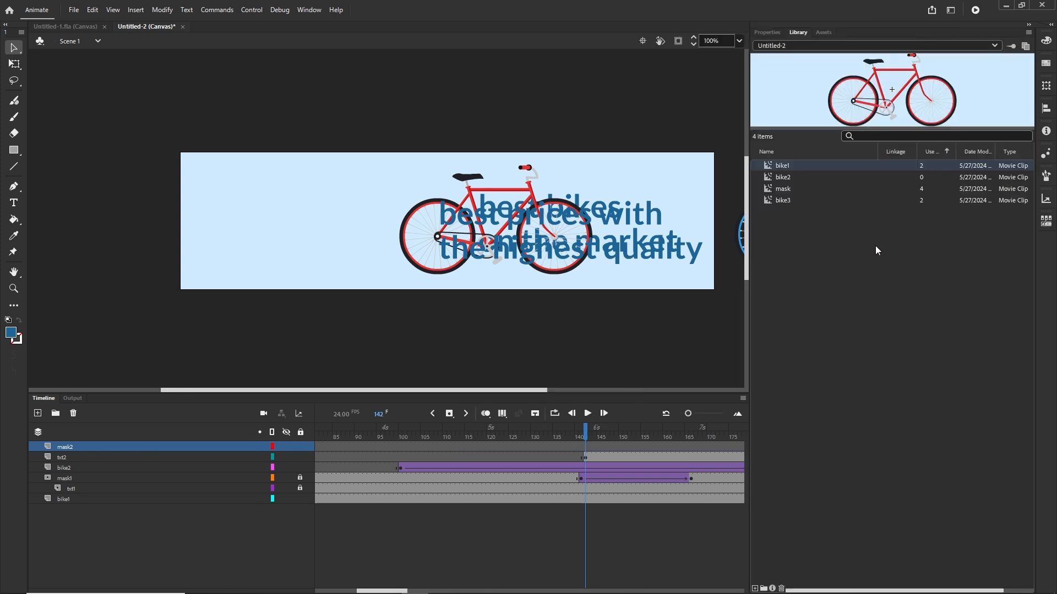
click(785, 190)
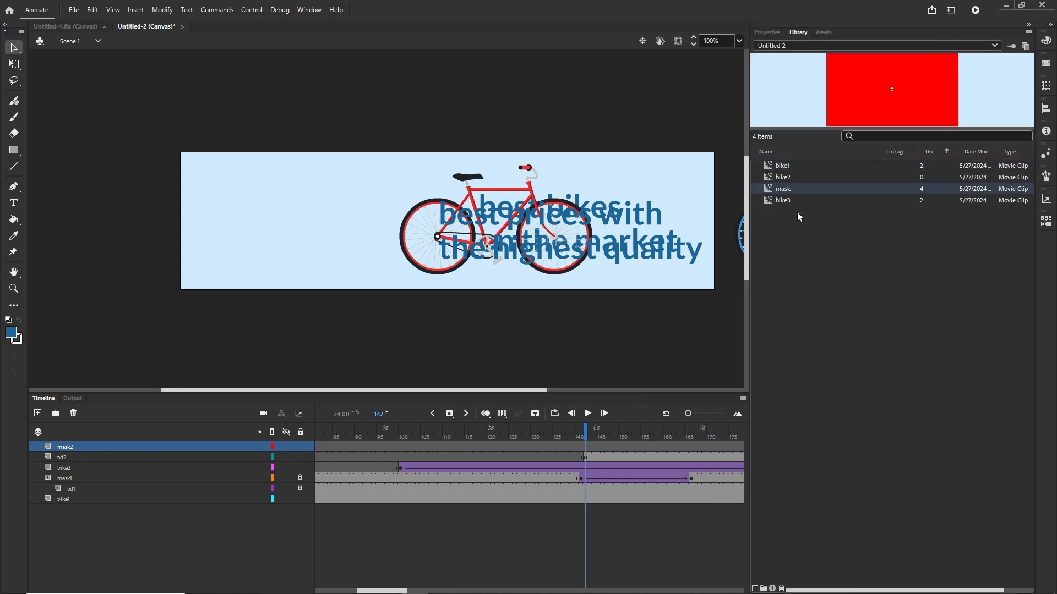
drag(787, 189, 647, 233)
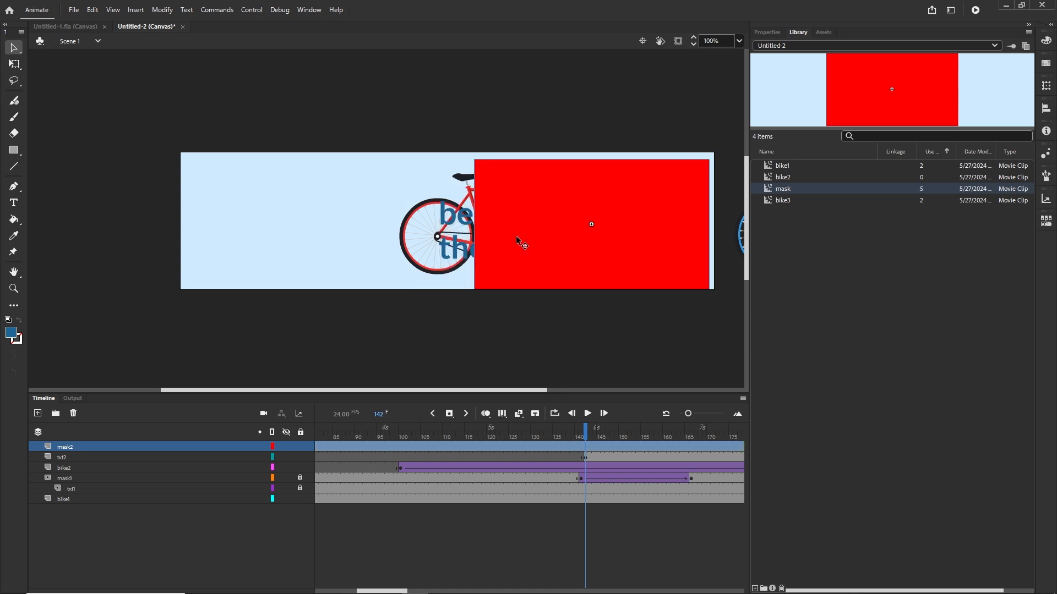
key(q)
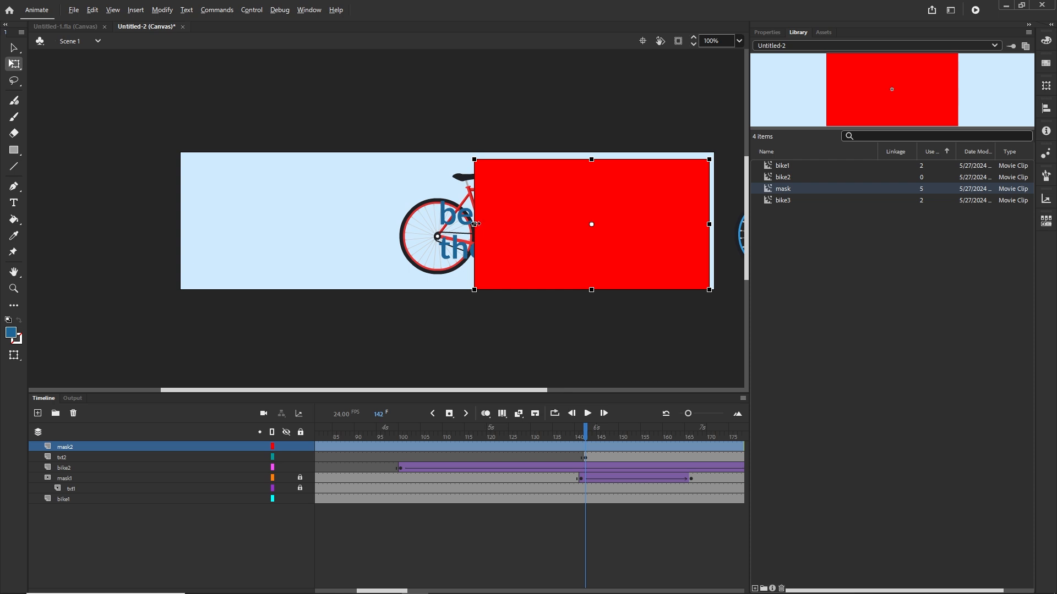
drag(474, 224, 428, 224)
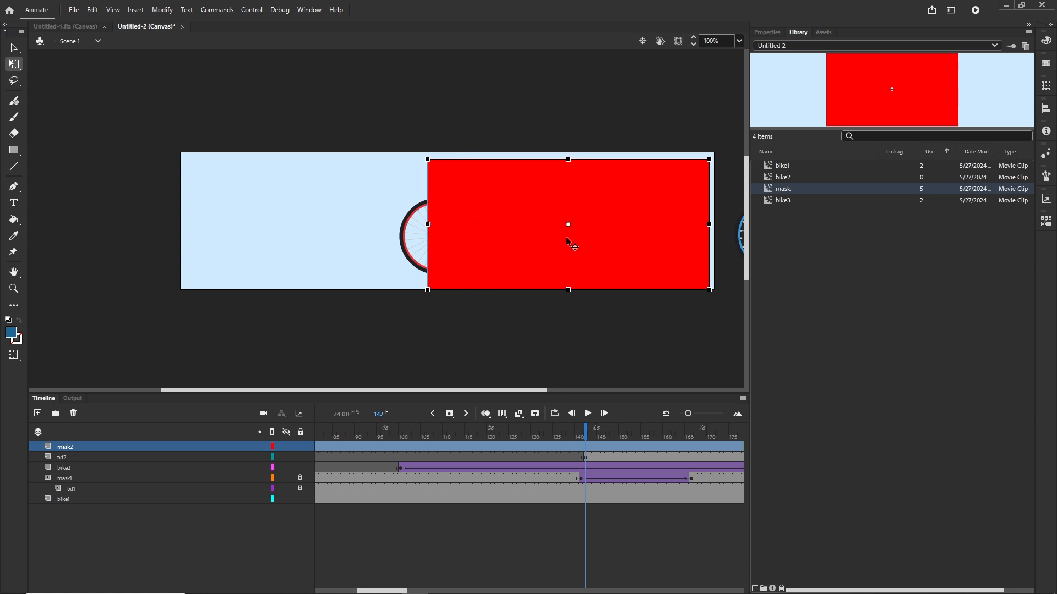
drag(566, 236, 560, 229)
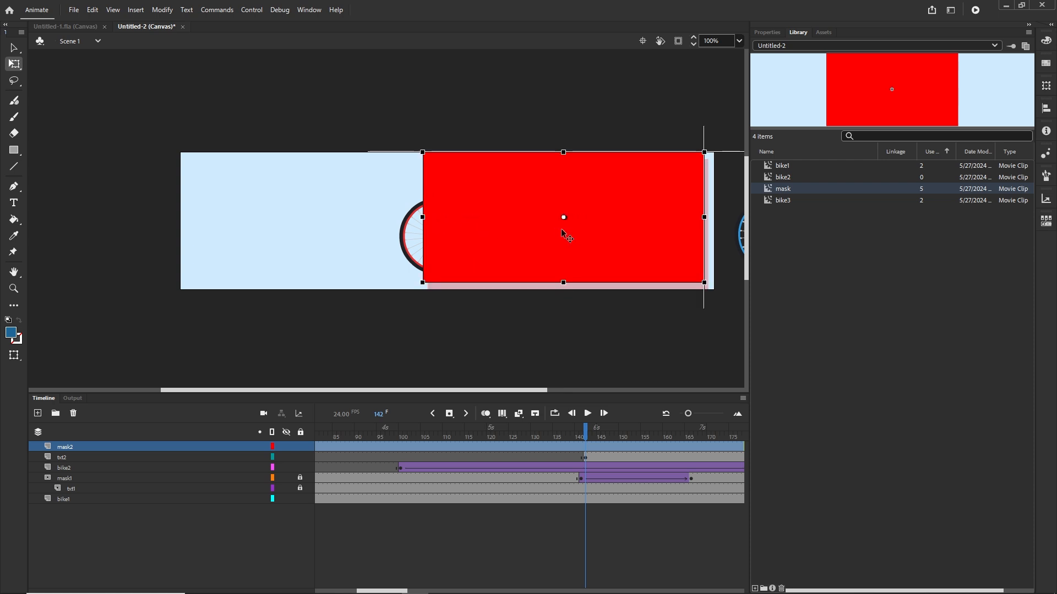
Hide the mask2, txt1 and bike2 layers so that only the second text remains on the stage
click(286, 446)
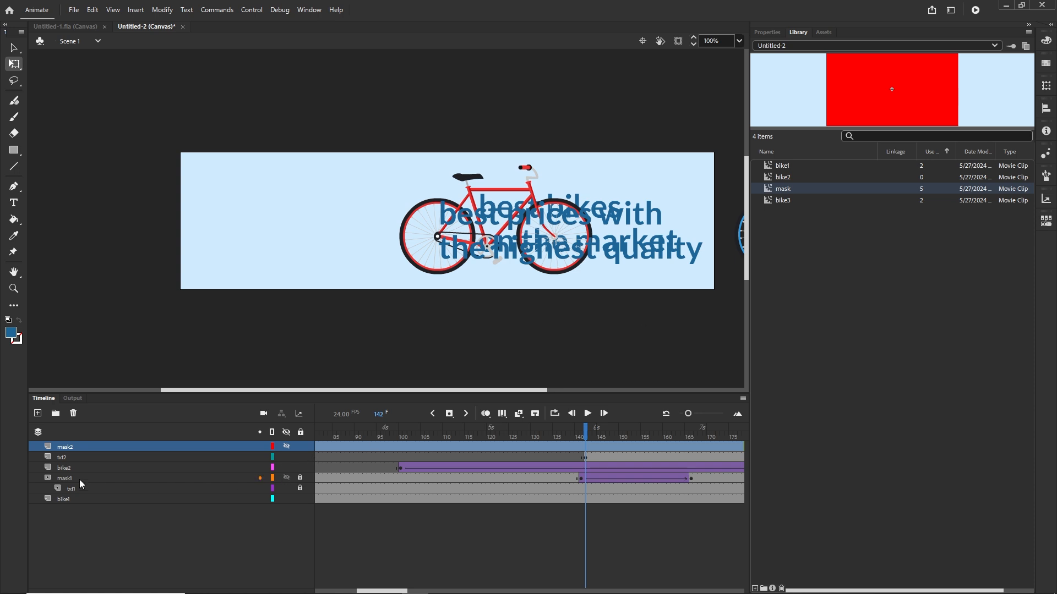
click(181, 489)
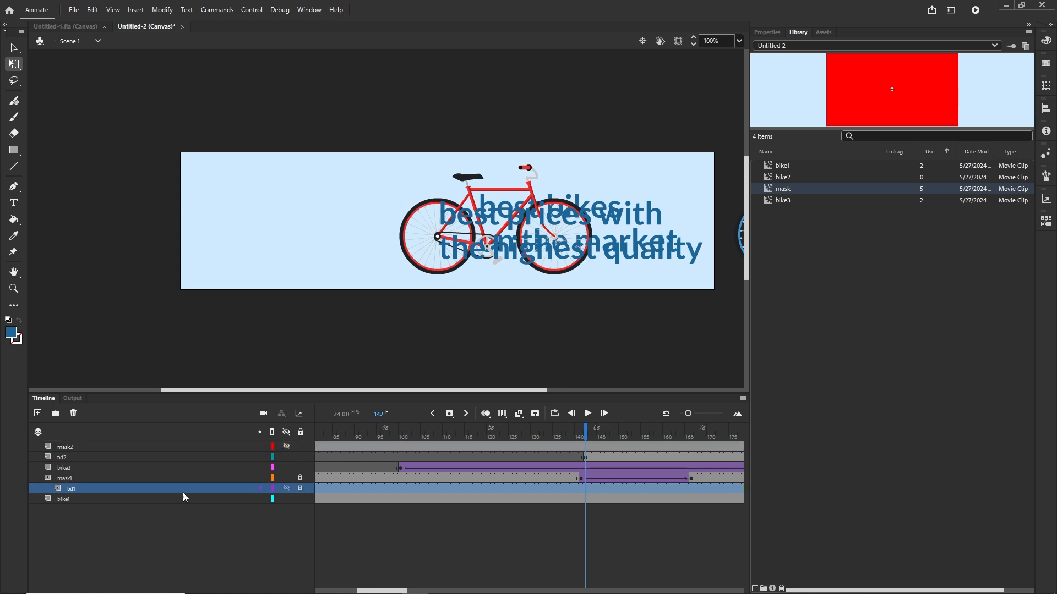
click(287, 489)
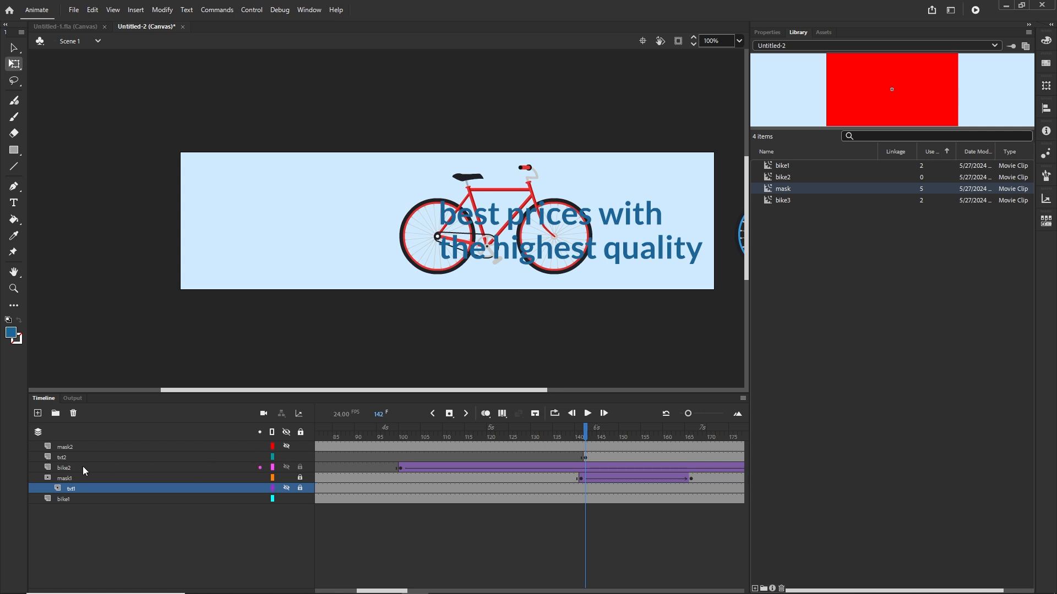
click(71, 469)
click(286, 467)
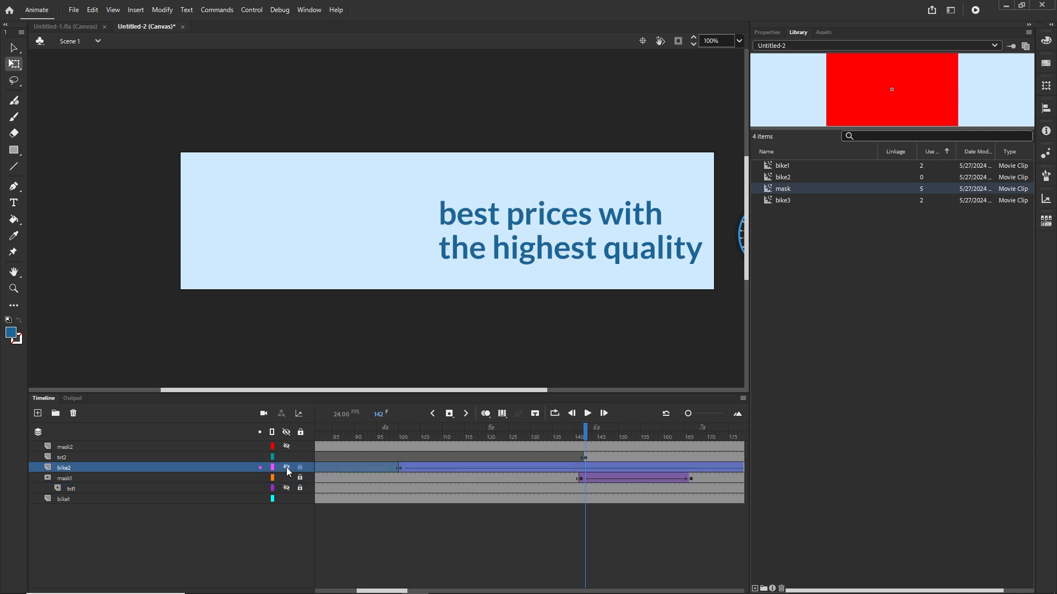
Nudge the "best prices with the highest quality" text upward and slightly left on the stage
click(582, 221)
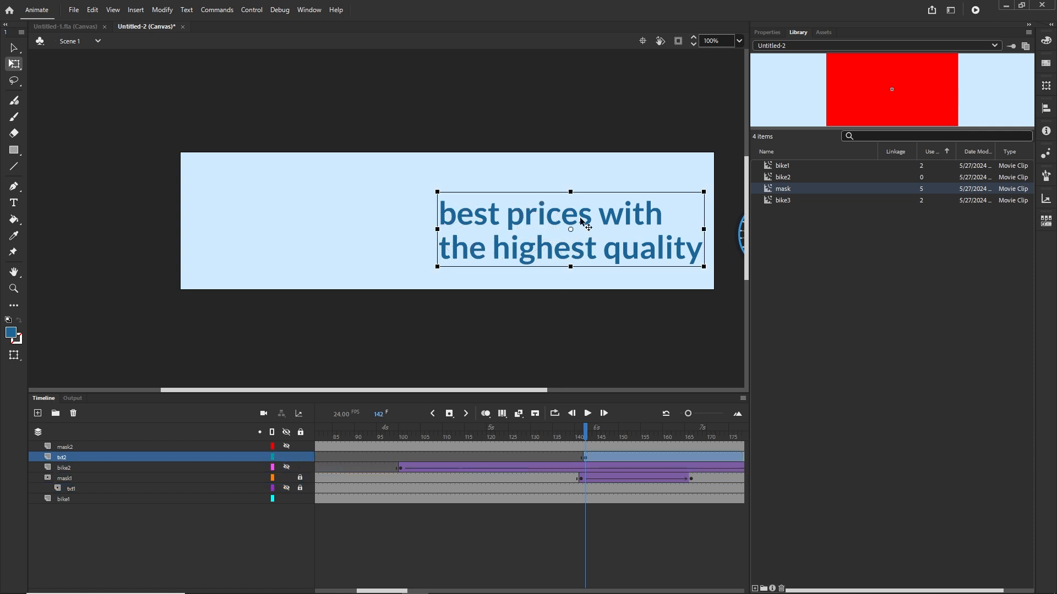
key(Right)
key(Right)
key(Up)
key(Up)
key(Up)
key(Up)
key(Up)
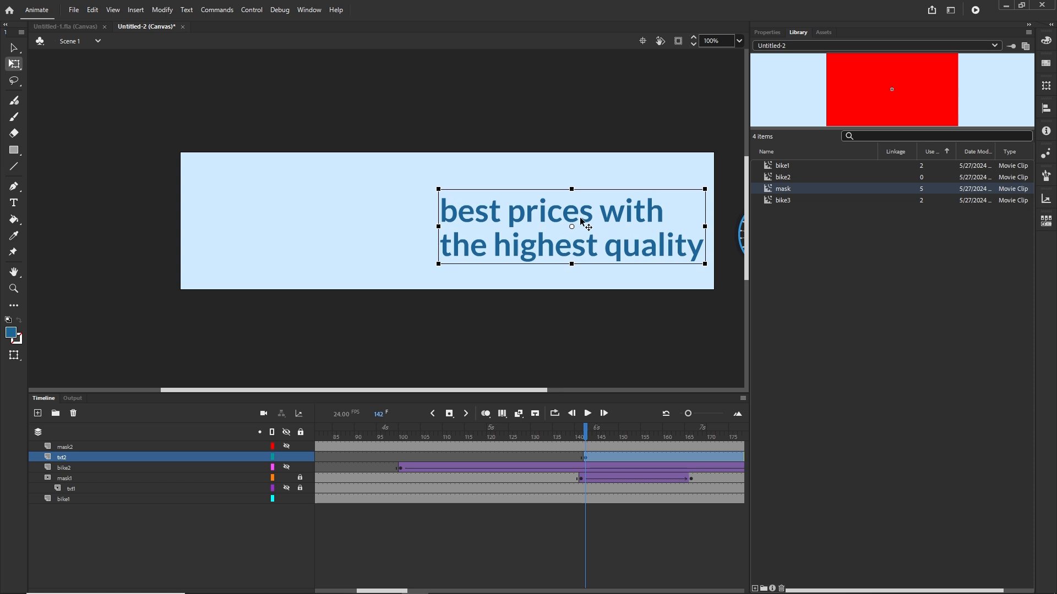
key(Up)
key(Up)
key(Up)
key(Up)
key(Up)
key(Up)
key(Up)
key(Left)
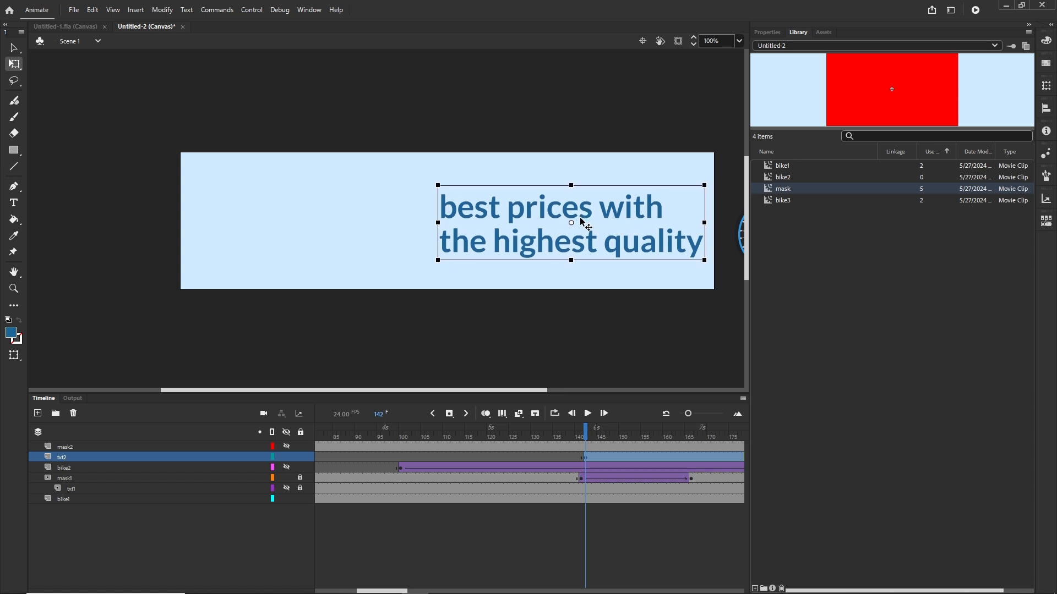
key(Left)
key(Left)
key(Left)
key(Left)
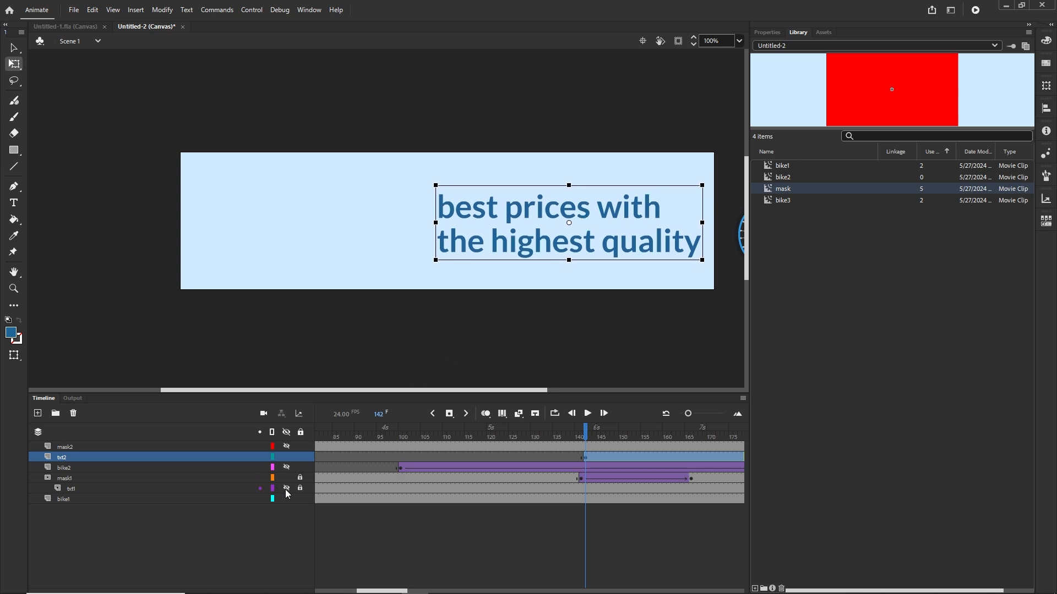
Unhide the txt1, bike2 and mask2 layers and nudge the mask together with the second text slightly down
click(287, 488)
click(287, 468)
click(286, 447)
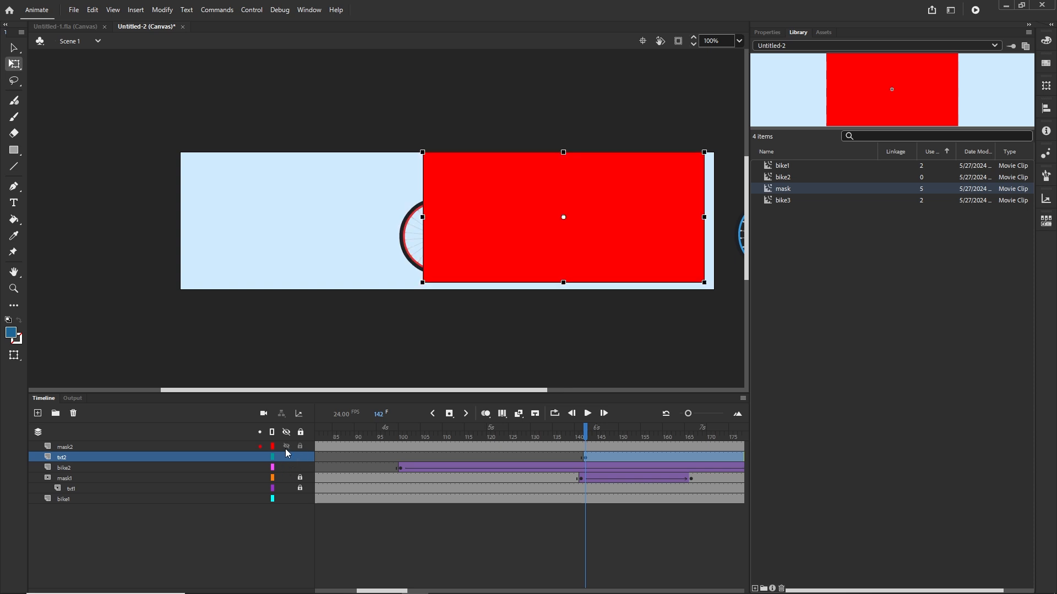
key(Down)
key(Down)
key(Down)
key(Down)
key(Down)
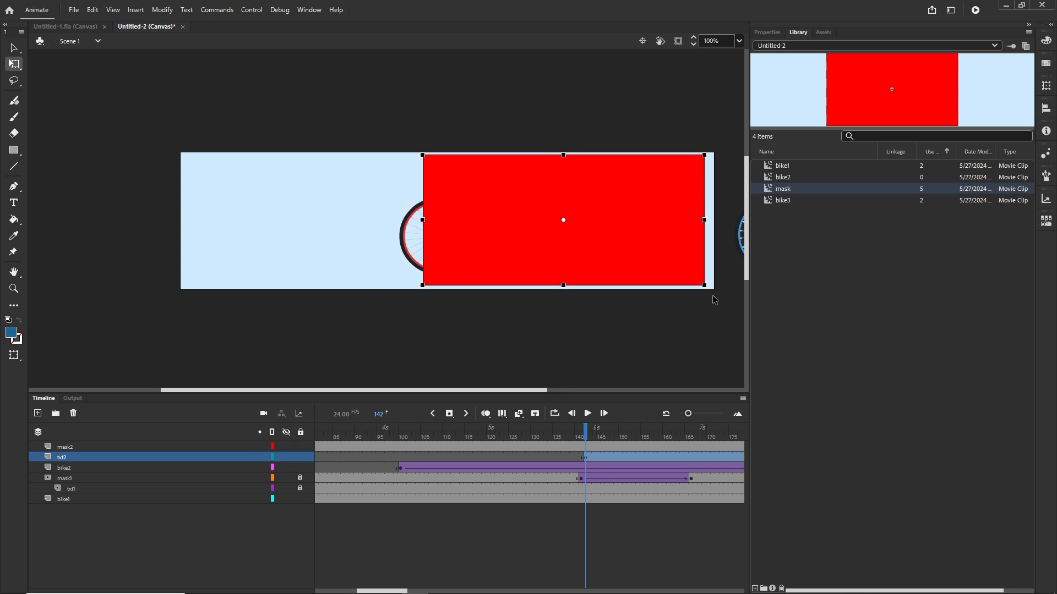
Narrow the mask2 rectangle to a thin strip beside the second text's first letters and move its starting keyframe to frame 142
click(64, 448)
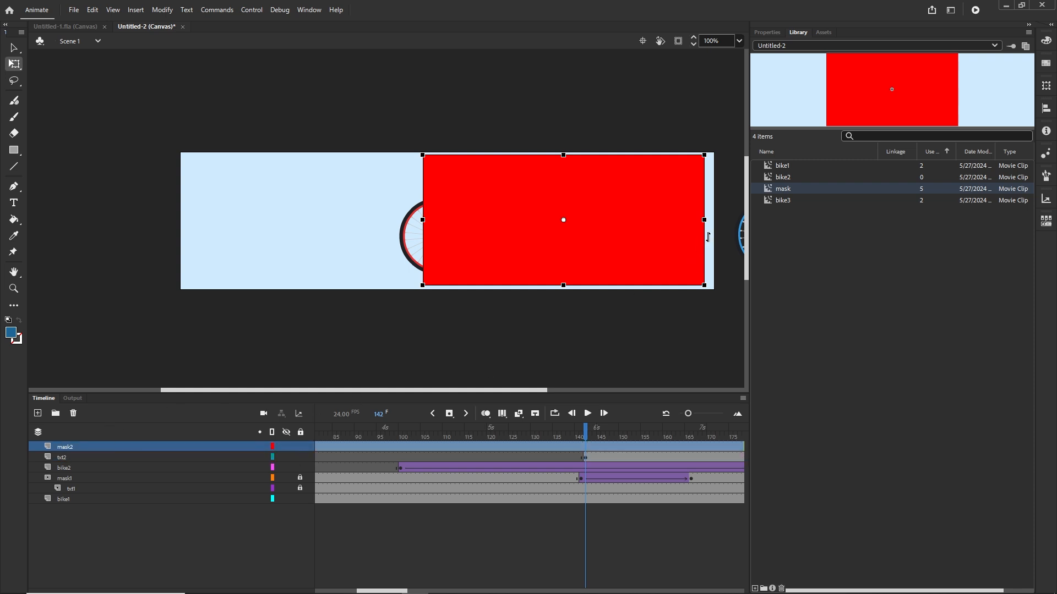
drag(703, 219, 434, 234)
drag(585, 438, 770, 449)
click(318, 447)
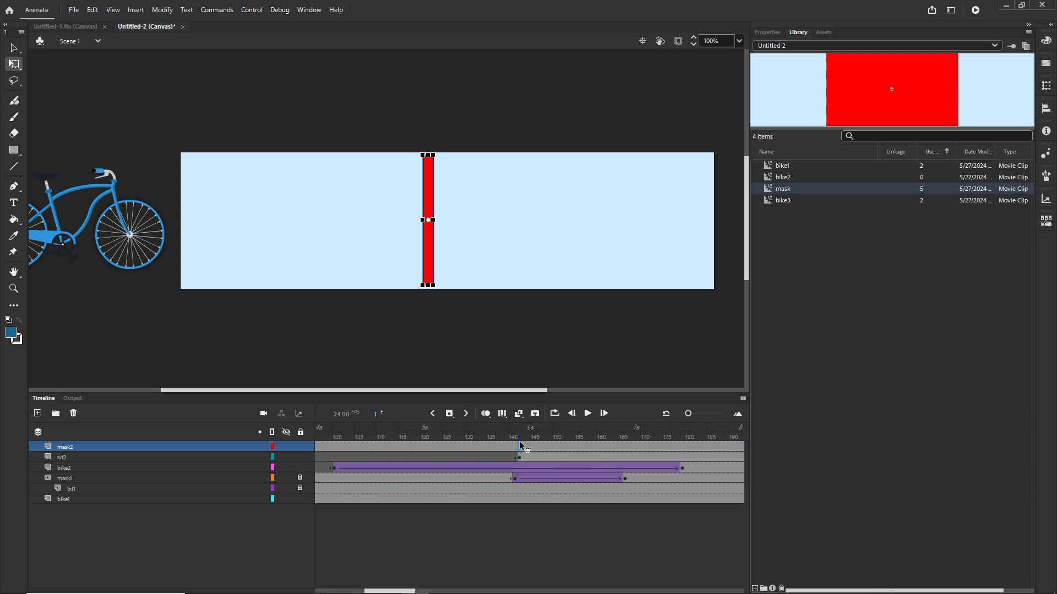
drag(520, 441, 519, 441)
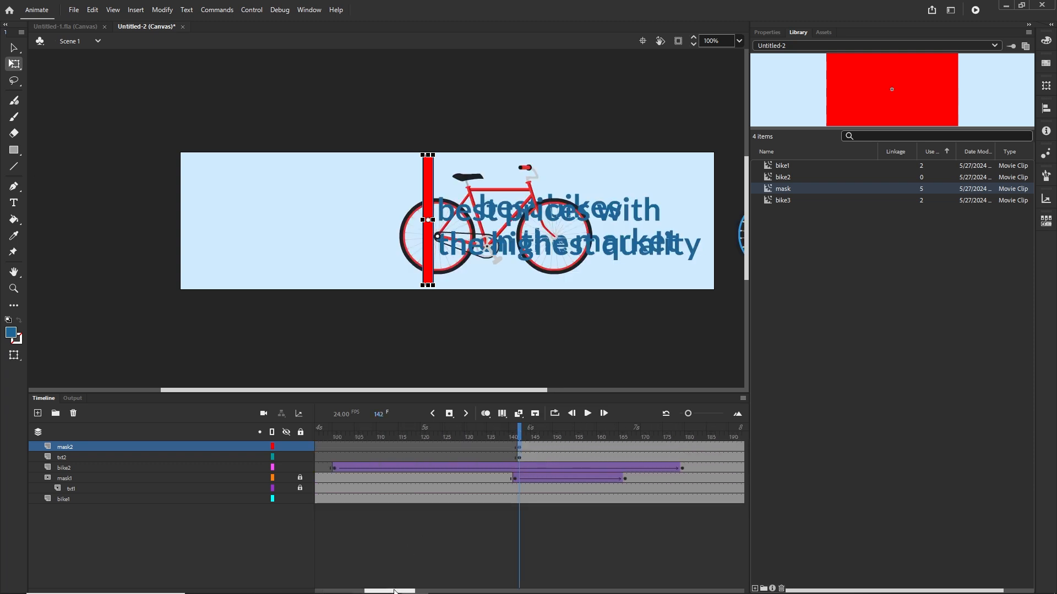
Add a keyframe at frame 187 on mask2 and widen the mask there to cover the whole second text
drag(393, 590, 413, 590)
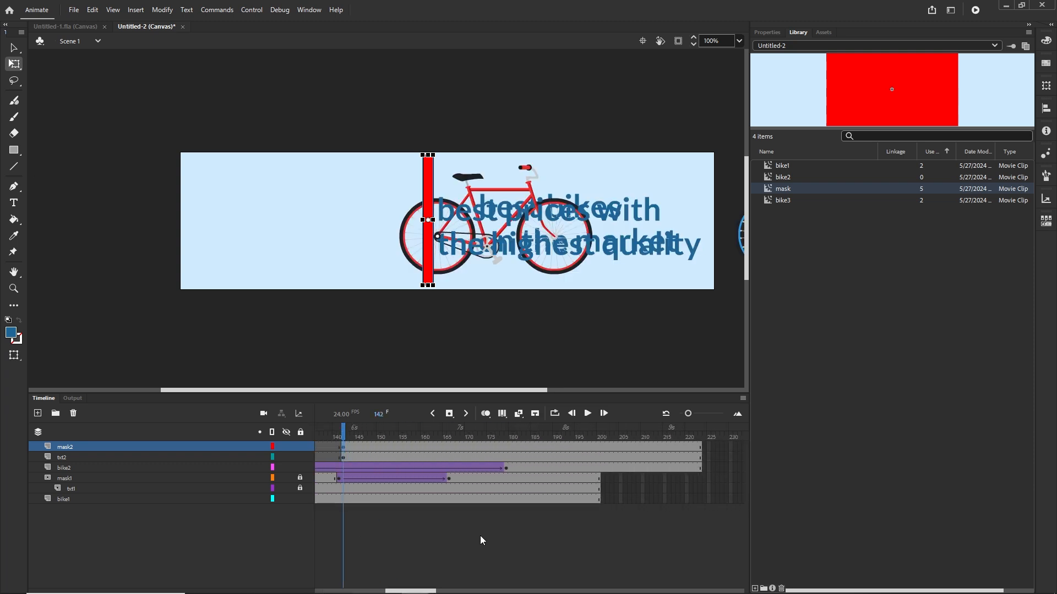
click(543, 448)
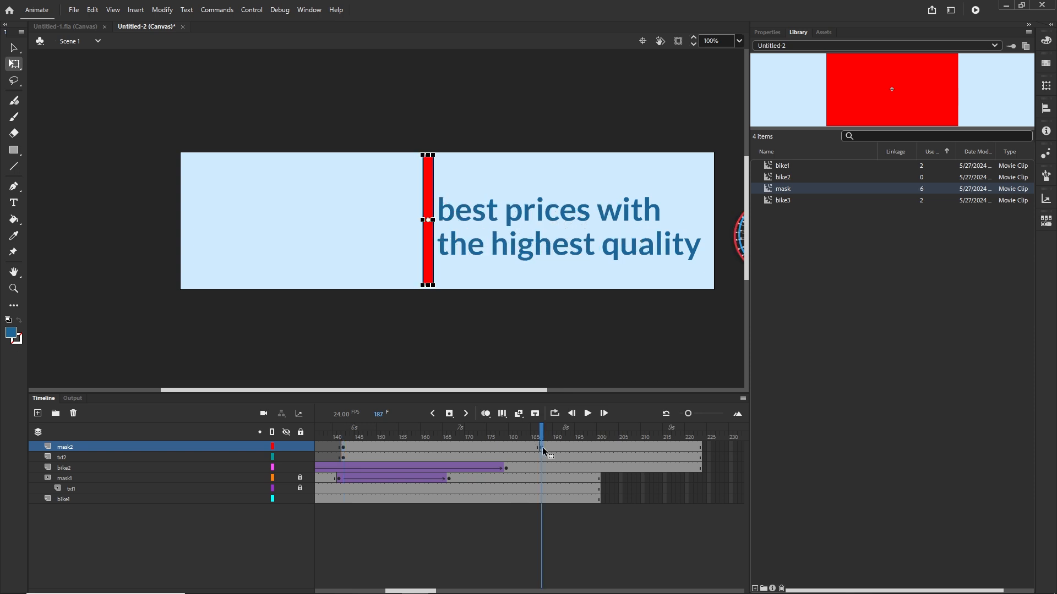
key(F6)
drag(433, 221, 711, 228)
Create a classic tween between the two mask2 keyframes
click(431, 452)
right_click(431, 451)
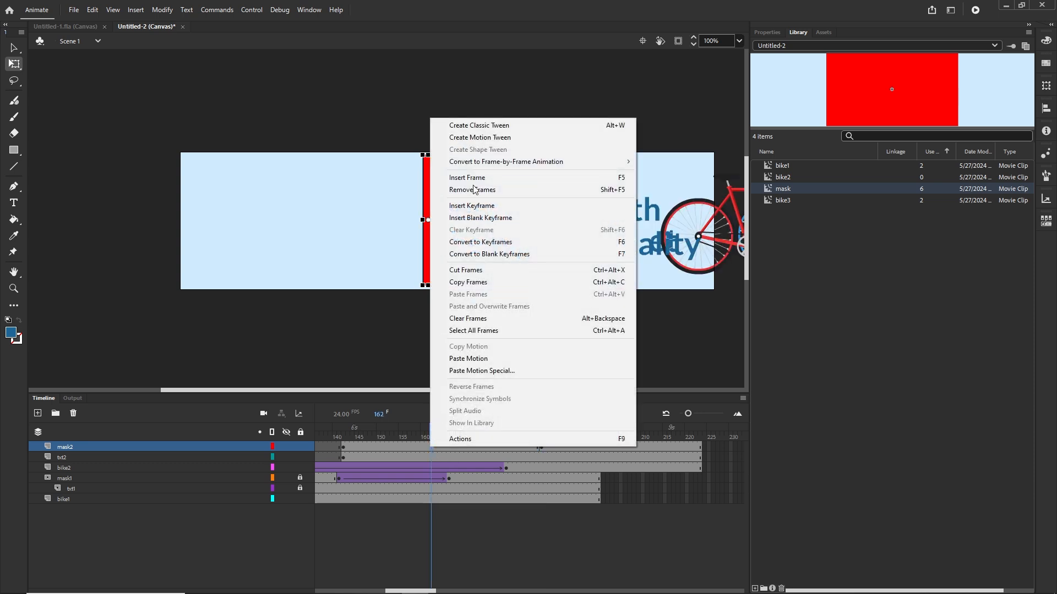
click(504, 126)
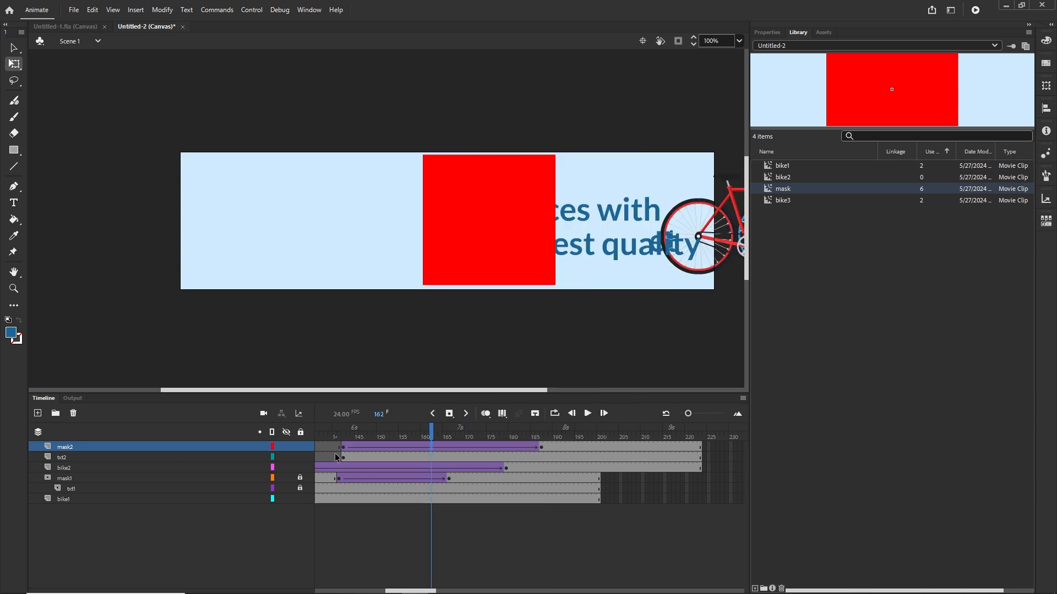
Turn mask2 into a mask layer for txt2 and scrub through the reveal of the second text
right_click(58, 450)
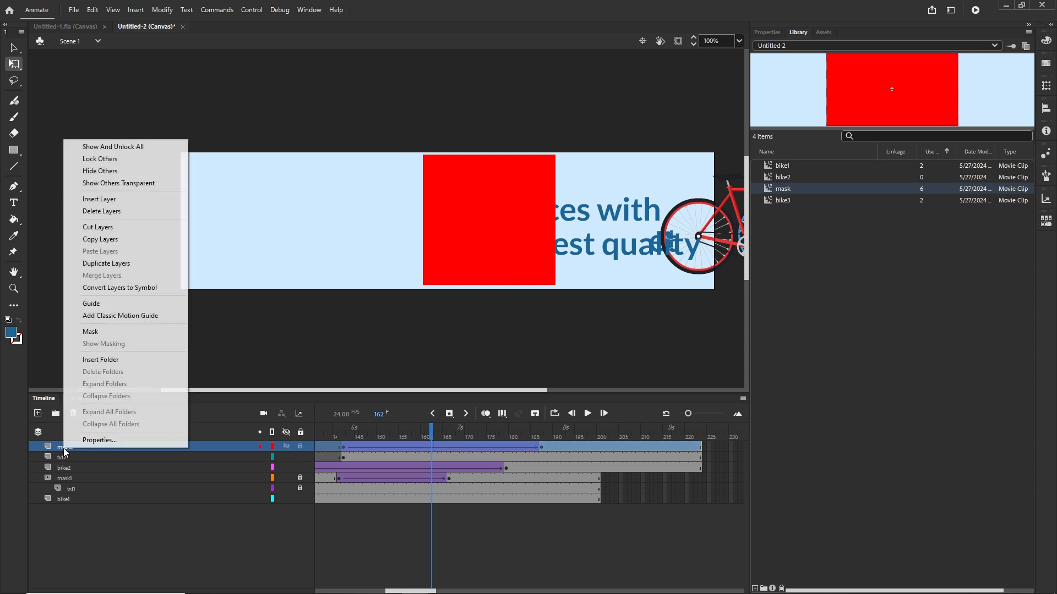
click(102, 332)
drag(429, 434, 465, 450)
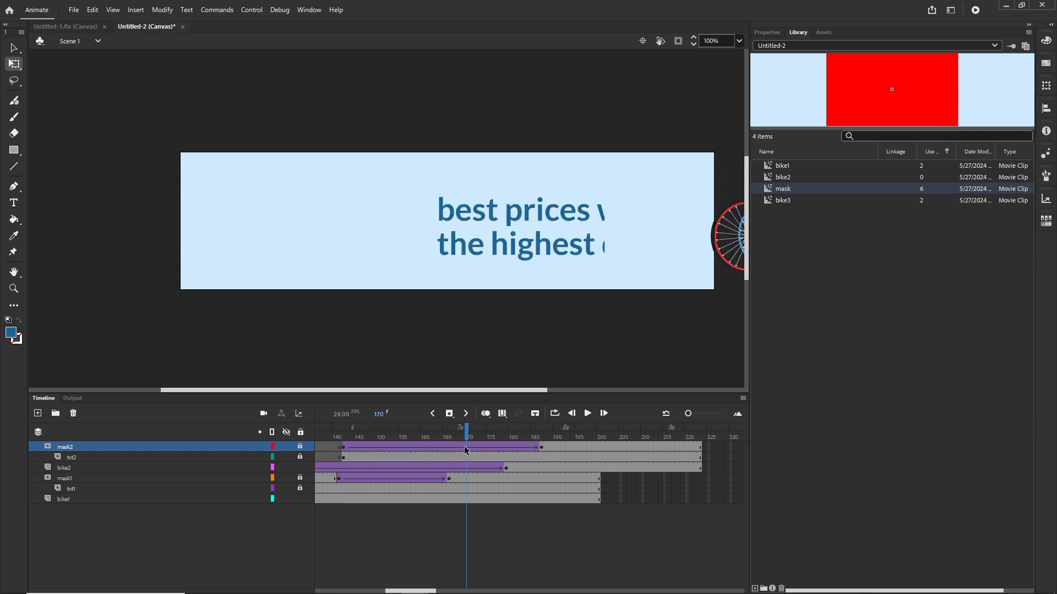
Test the banner in the browser, return to Animate and review the timing of both texts around frame 153
key(ctrl+Return)
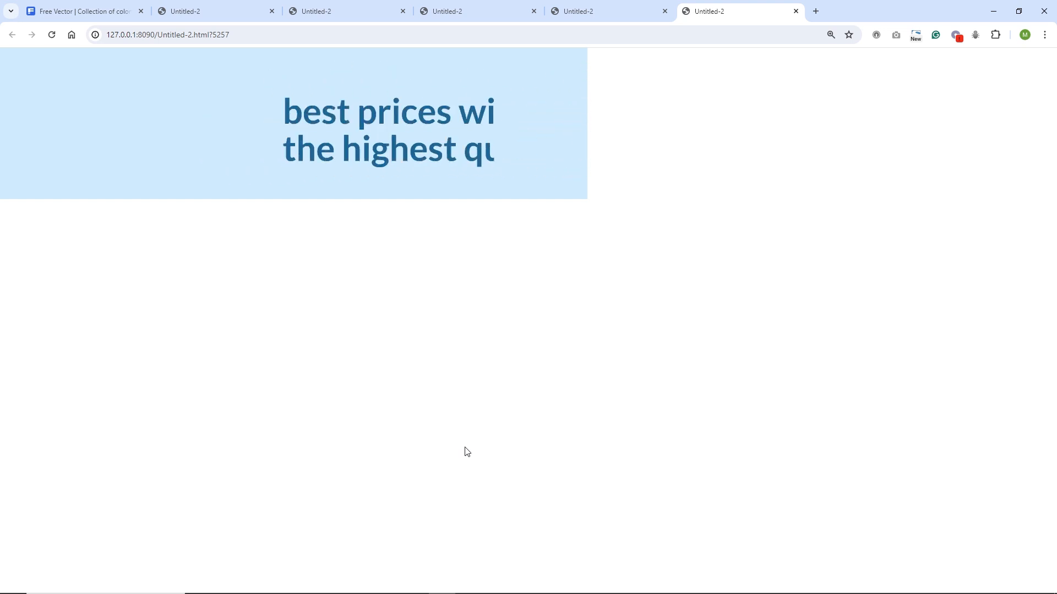
click(415, 588)
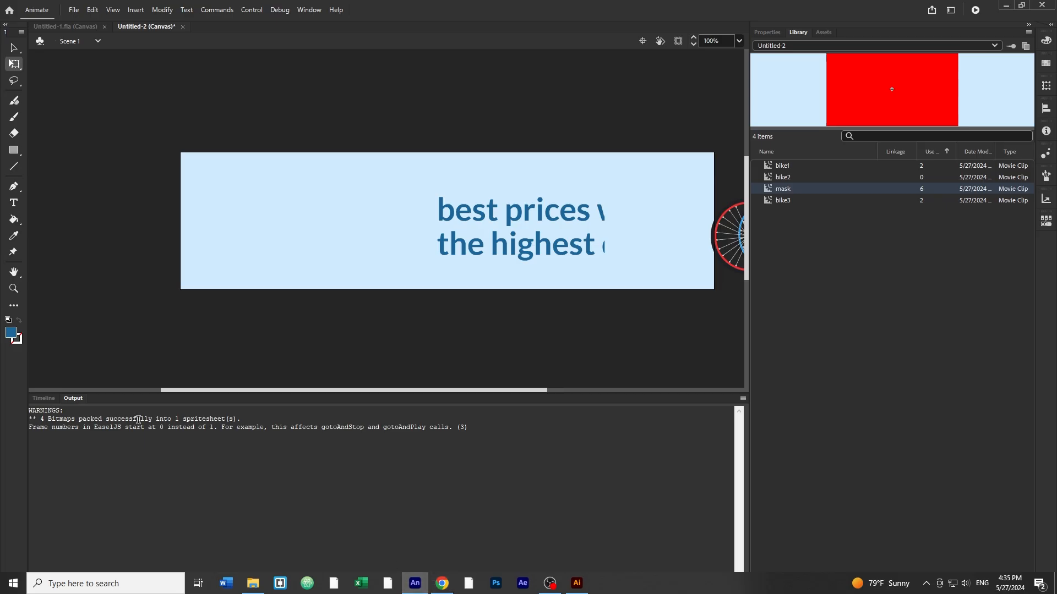
click(45, 399)
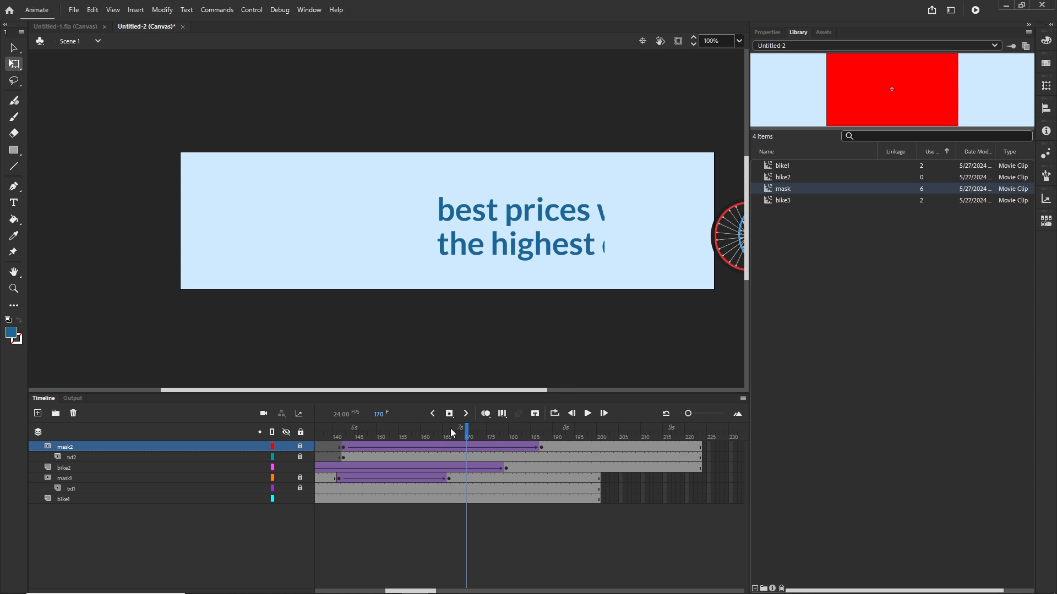
drag(465, 430, 391, 431)
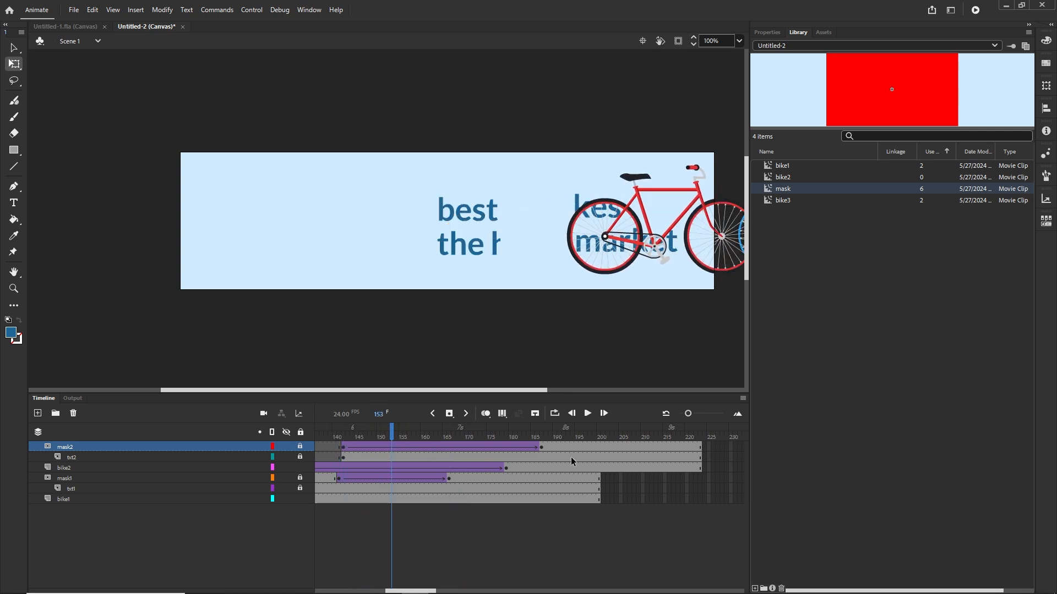
Shift the mask2 tween and the txt2 keyframe ten frames earlier so both start at frame 132
click(542, 450)
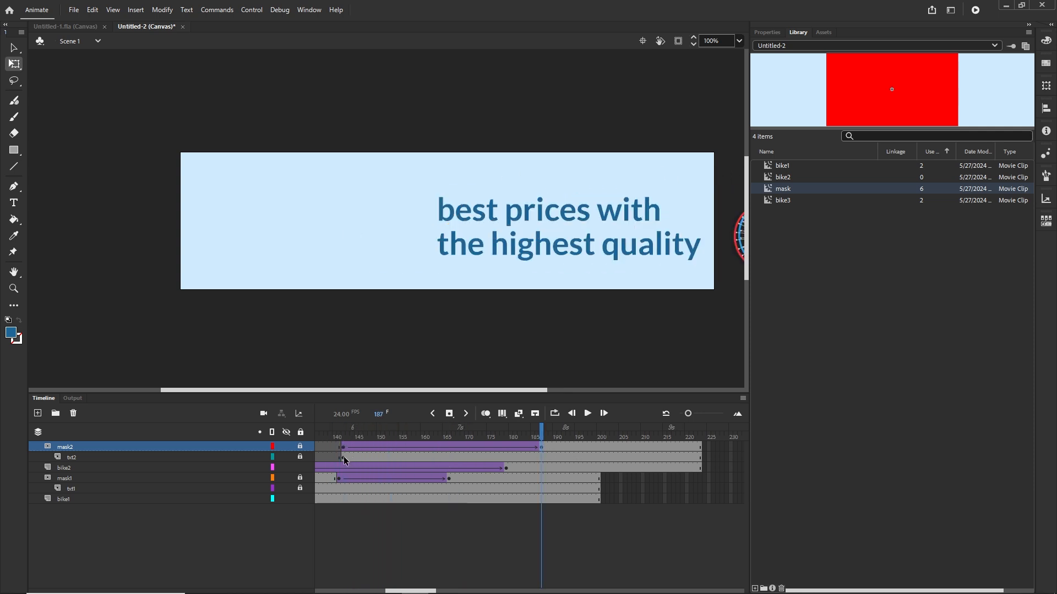
click(343, 457)
drag(342, 457, 441, 433)
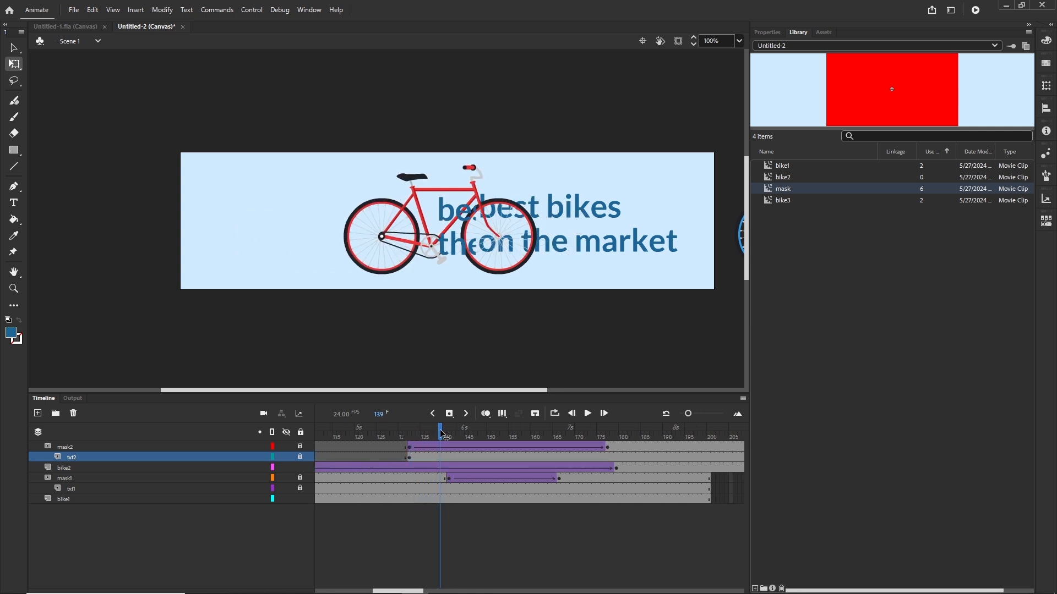
Retime the end of the mask2 tween so the second text is fully revealed earlier
click(608, 448)
drag(409, 457, 573, 449)
click(643, 448)
click(534, 446)
Test the retimed banner in the browser and return to the timeline in Animate
key(ctrl+Return)
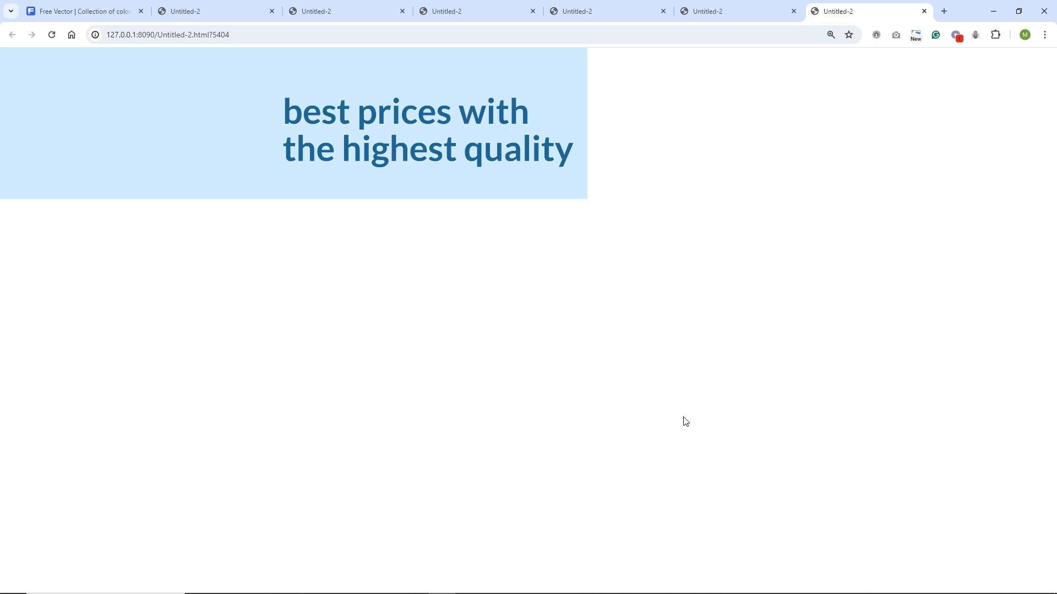
click(414, 582)
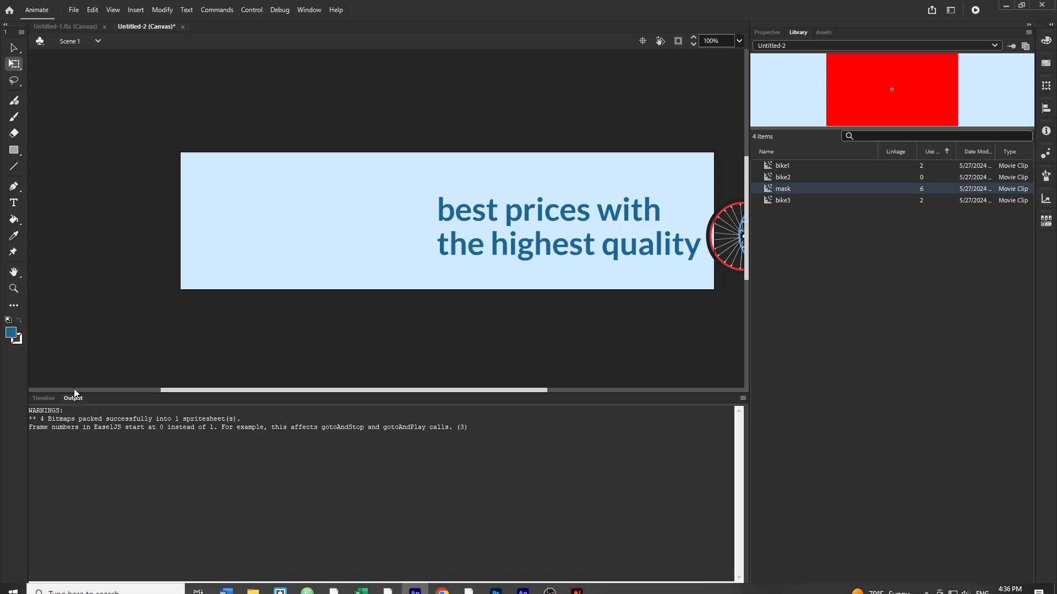
click(56, 402)
Go back to frame 1 and add a new layer above mask2 named bike3
drag(571, 433, 265, 435)
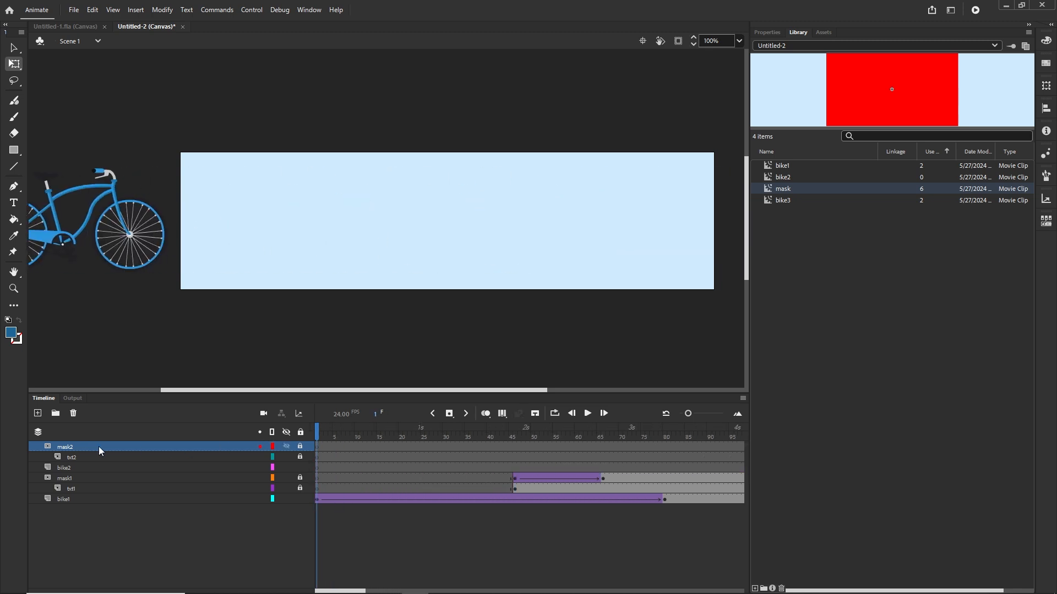
click(38, 413)
double_click(71, 448)
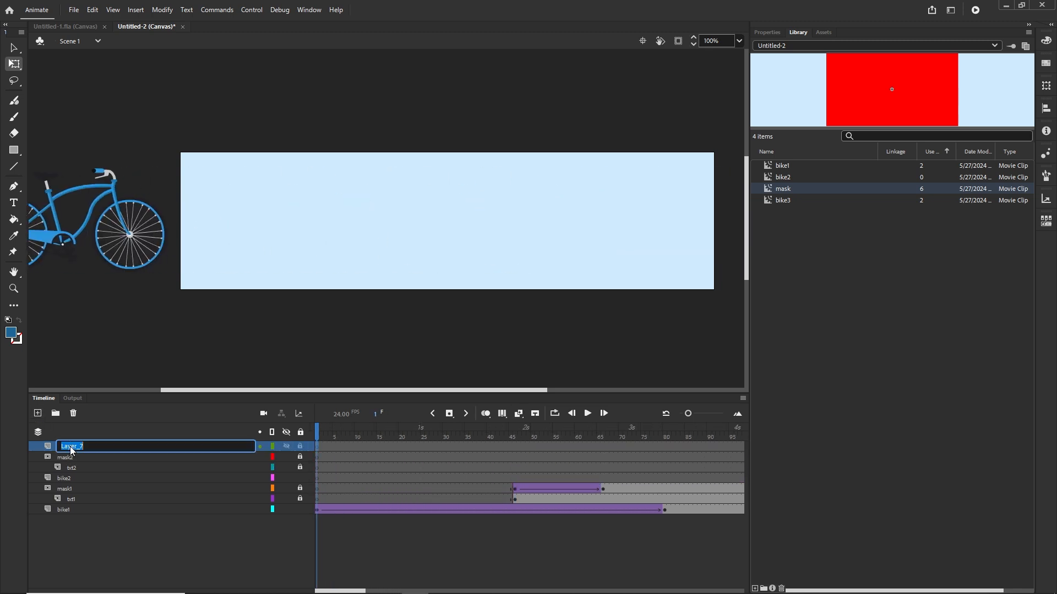
text(bike)
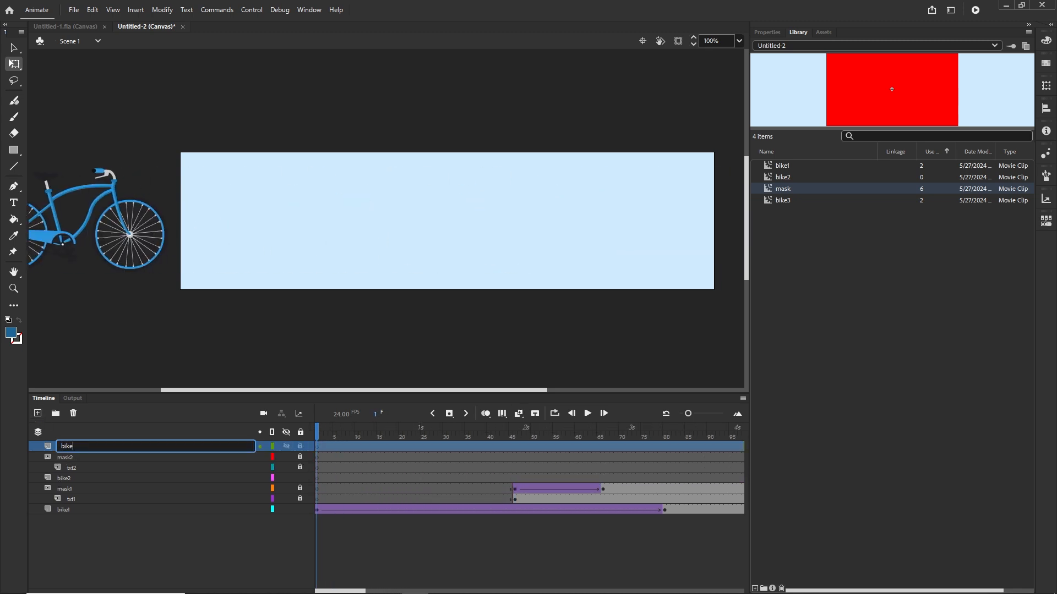
text(3)
key(Return)
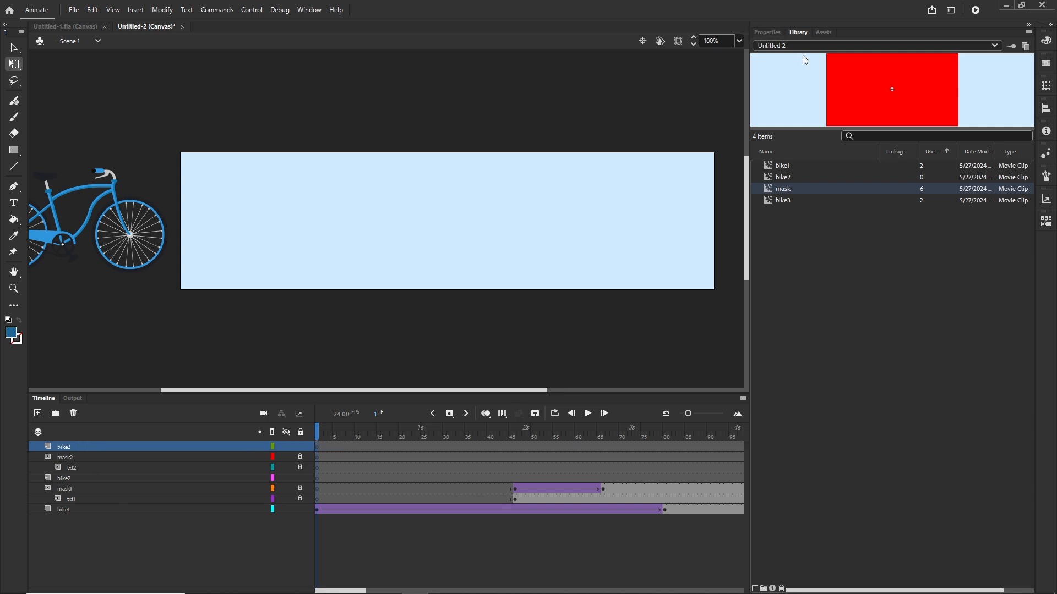
Place the bike3 movie clip on the bike3 layer and move it off the stage's left side, level with the first bike
click(785, 200)
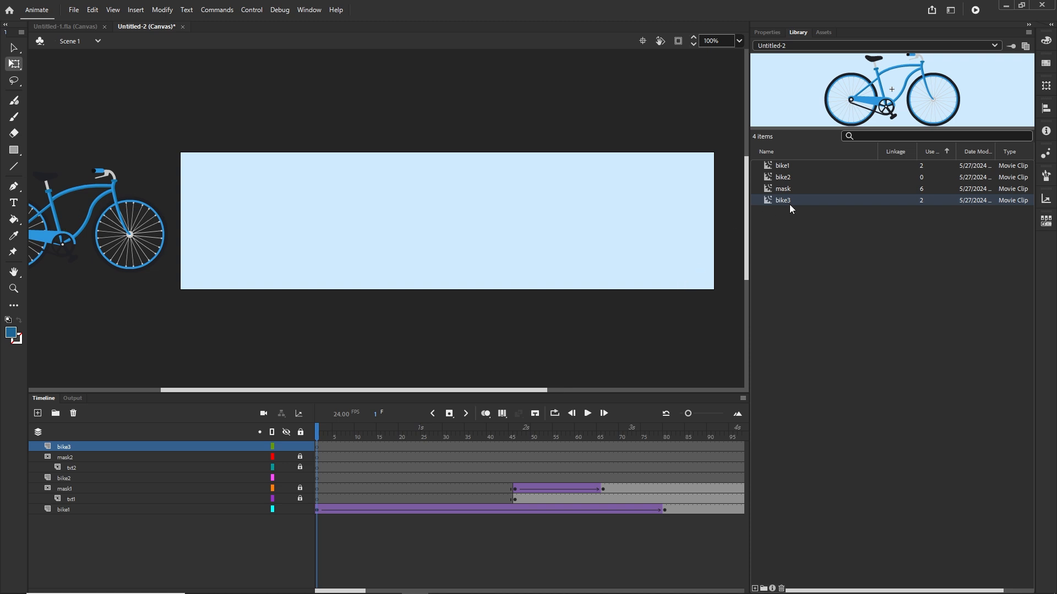
drag(771, 203, 344, 228)
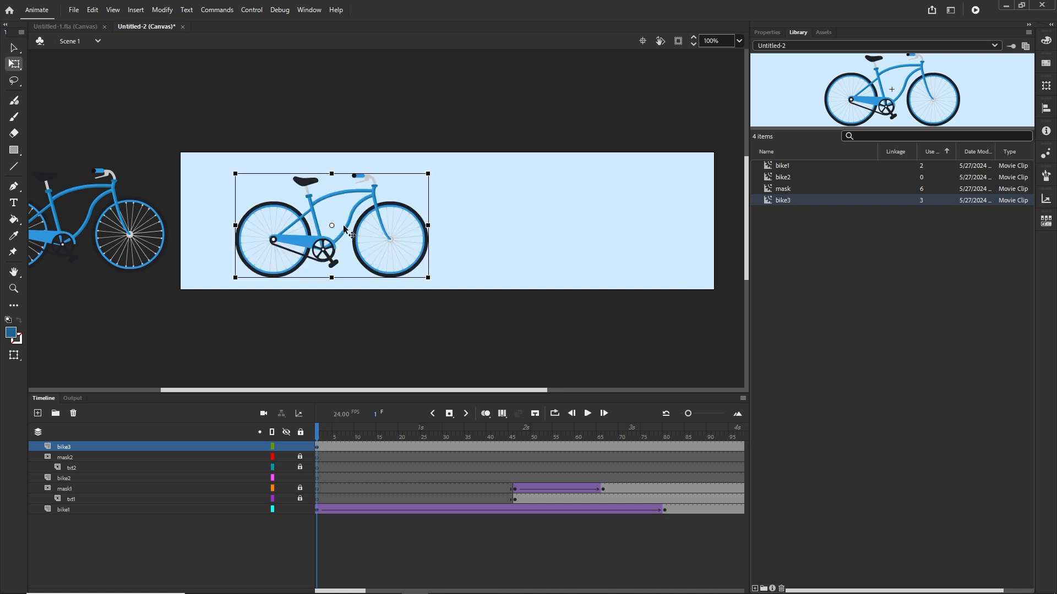
key(shift+Left)
key(shift+Left)
key(shift+Left)
key(shift+Left)
key(shift+Left)
key(shift+Left)
key(shift+Left)
key(shift+Left)
key(shift+Left)
key(shift+Left)
key(shift+Left)
key(shift+Left)
key(shift+Left)
key(shift+Left)
key(shift+Left)
key(shift+Left)
key(shift+Left)
key(shift+Left)
key(shift+Left)
key(shift+Left)
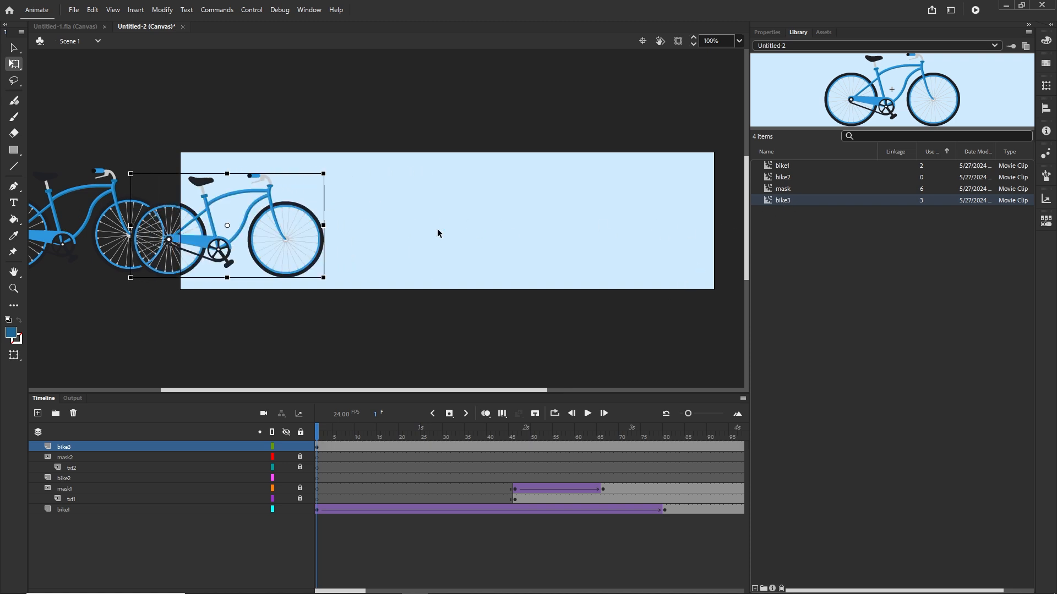
key(shift+Left)
key(shift+Left)
key(shift+Left)
key(shift+Left)
key(shift+Left)
key(shift+Left)
key(shift+Left)
key(shift+Left)
key(shift+Left)
key(shift+Left)
key(shift+Left)
key(shift+Left)
key(shift+Up)
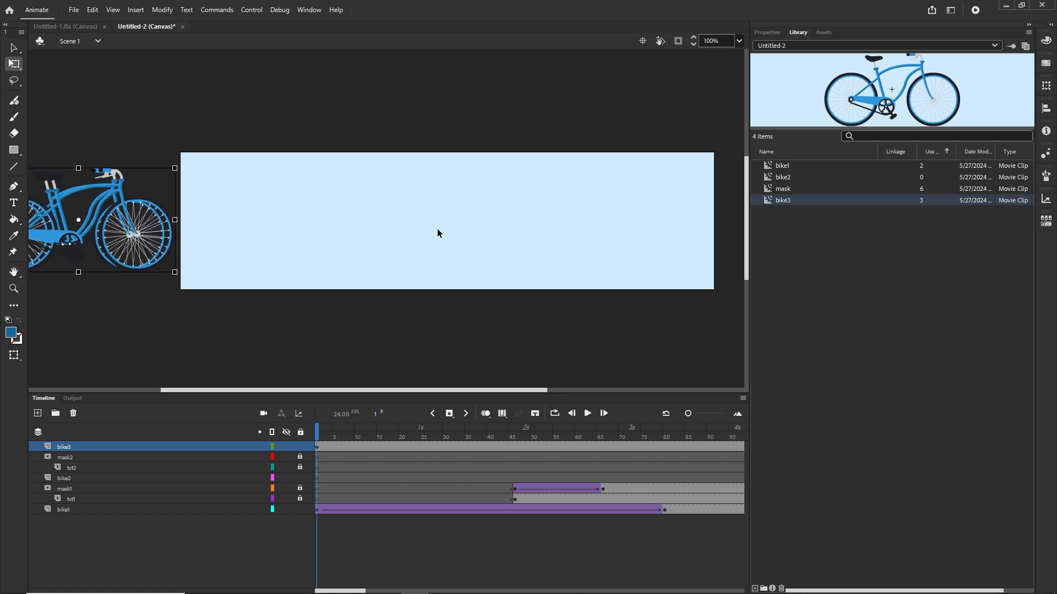
Add a keyframe at frame 56 on the bike3 layer and move the bike horizontally into the left half of the stage
click(558, 447)
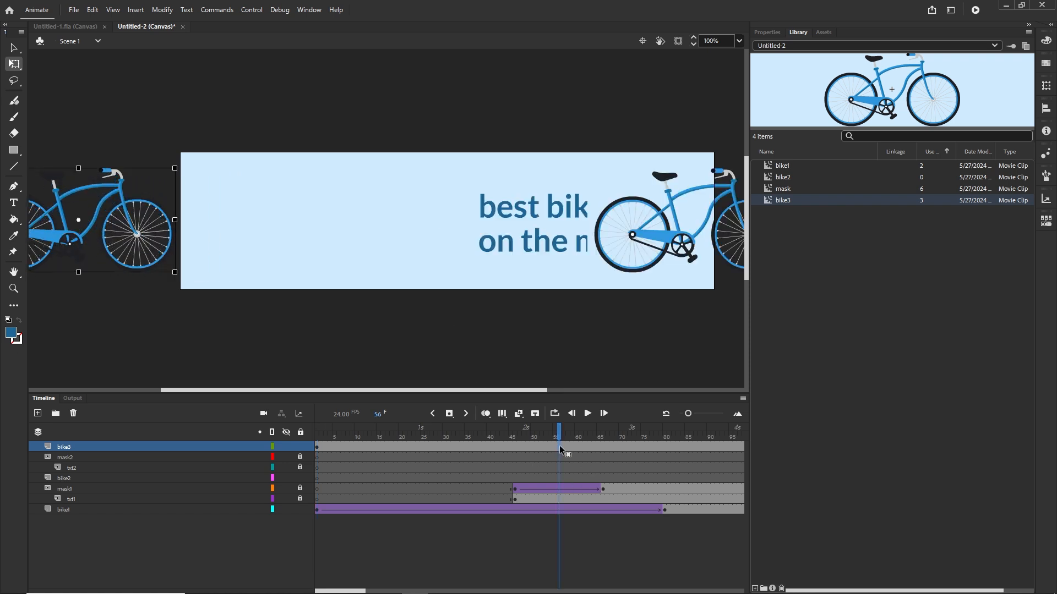
key(shift+Right)
key(shift+Right)
key(shift+Right)
key(shift+Right)
key(shift+Right)
key(shift+Right)
key(shift+Right)
key(shift+Right)
key(shift+Right)
key(shift+Right)
key(shift+Right)
key(shift+Right)
key(shift+Right)
key(shift+Right)
key(shift+Right)
key(shift+Right)
key(shift+Right)
key(shift+Right)
key(shift+Right)
key(shift+Right)
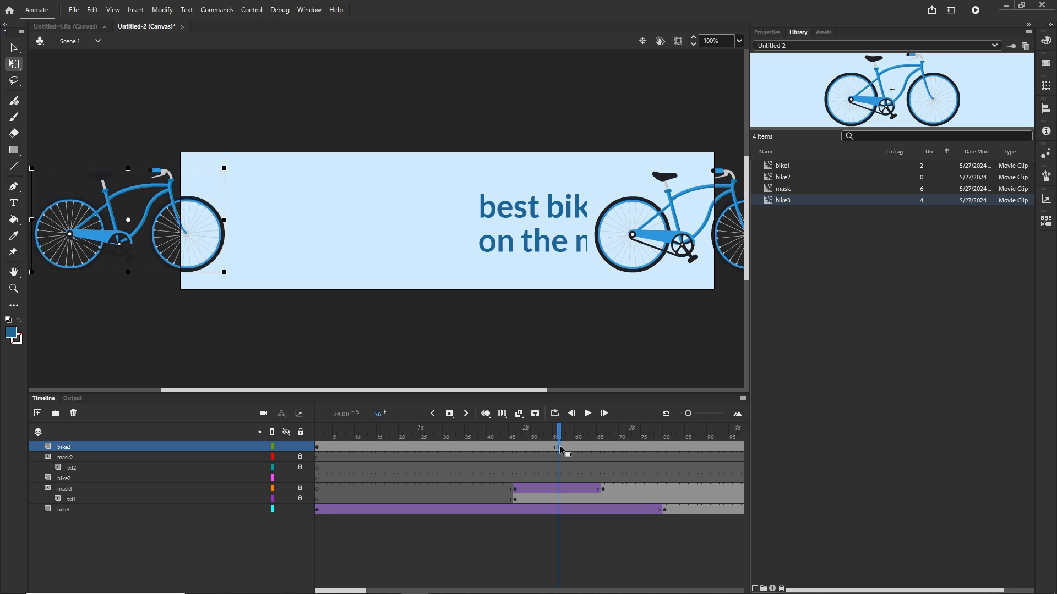
key(shift+Right)
key(shift+Right)
key(shift+Right)
key(shift+Right)
key(shift+Right)
key(shift+Right)
key(shift+Right)
key(shift+Right)
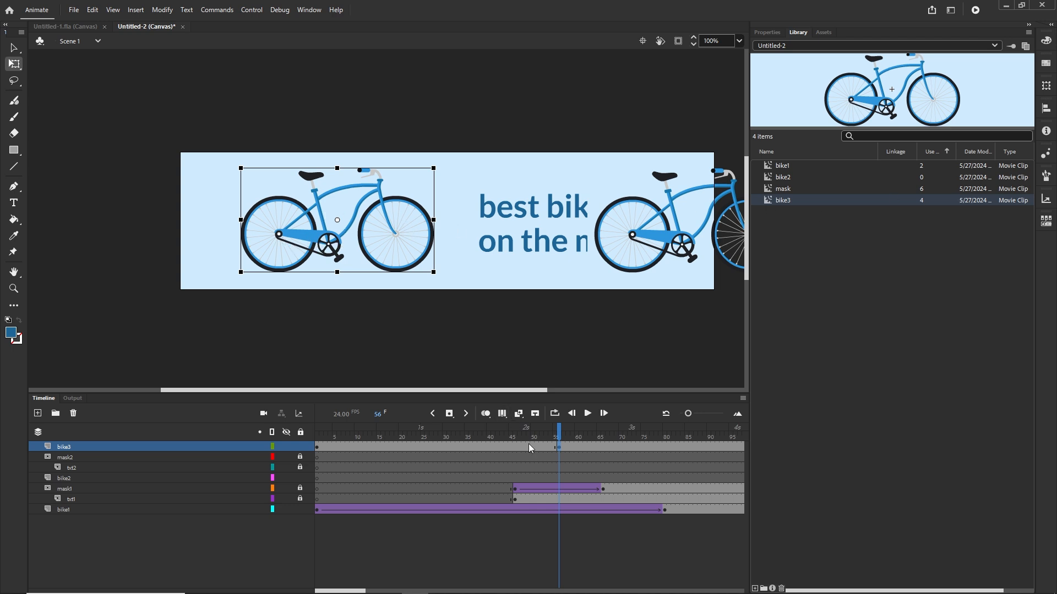
Create a classic tween on the bike3 layer and set its easing effect to Quad Ease-Out
right_click(415, 446)
click(477, 127)
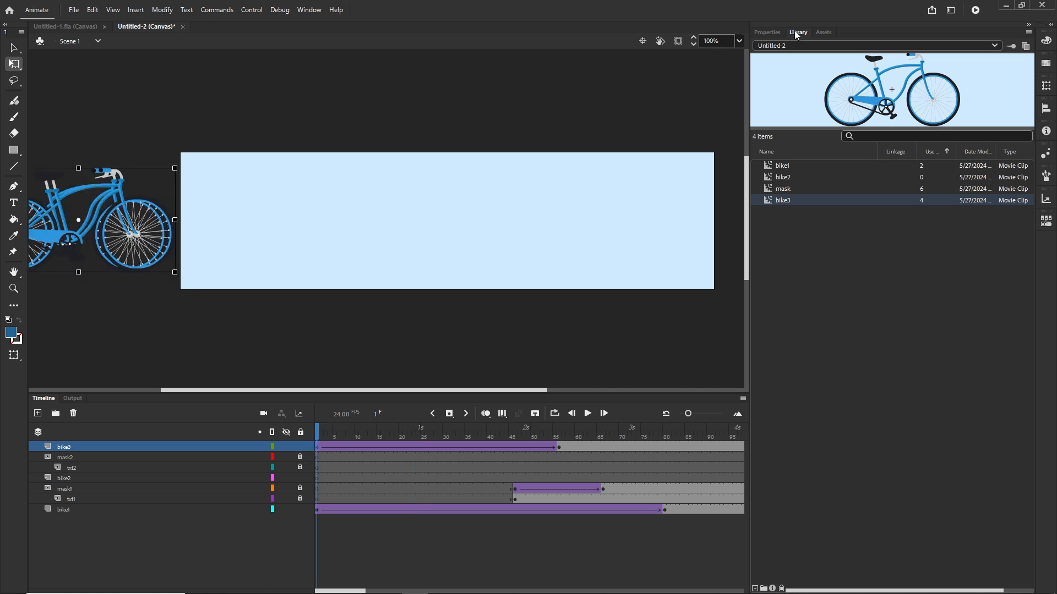
click(771, 32)
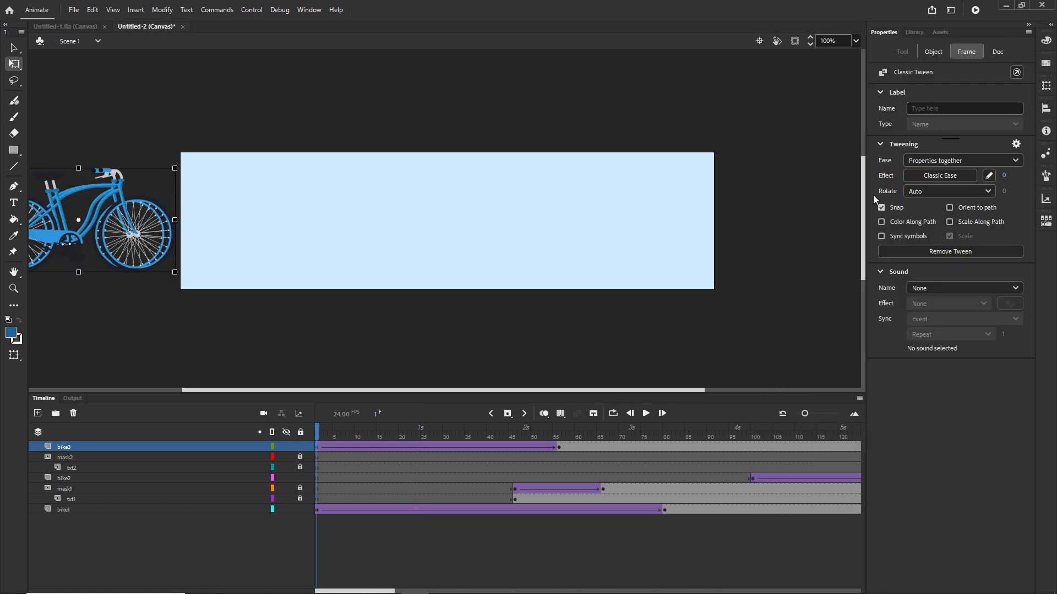
click(943, 177)
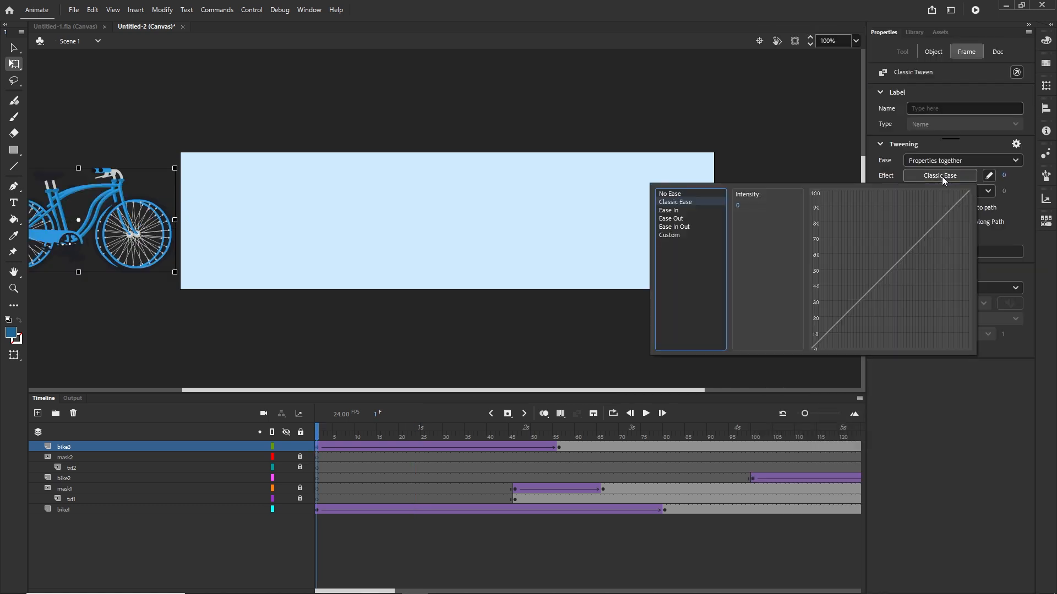
click(677, 219)
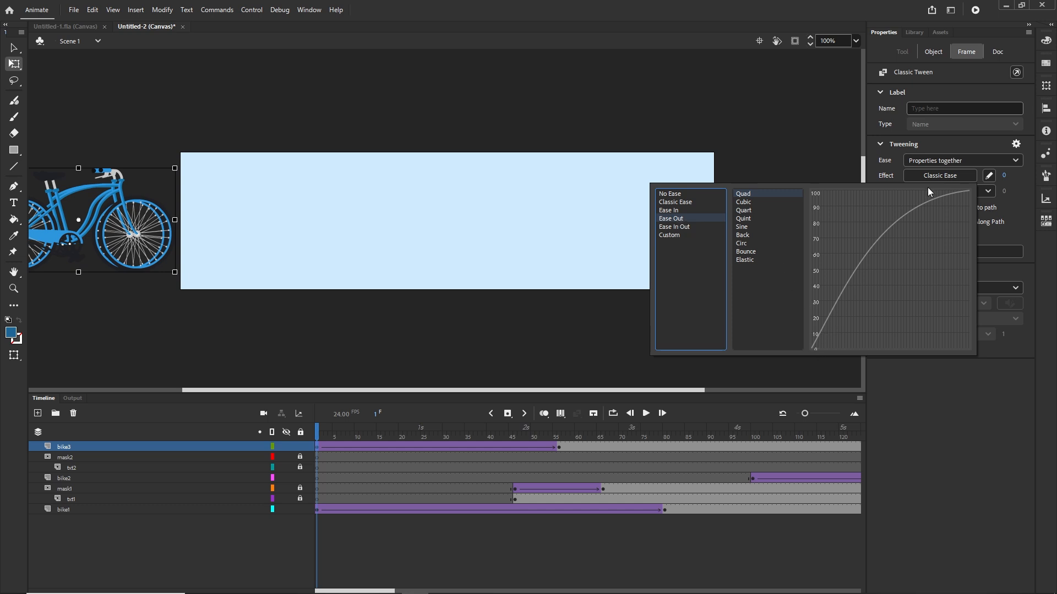
double_click(745, 196)
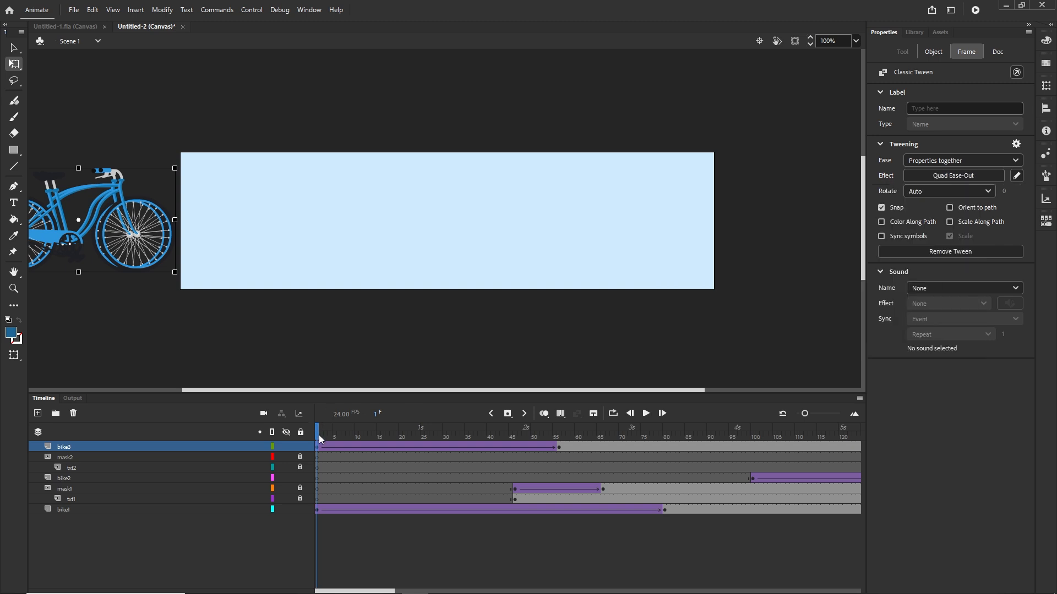
Move the whole bike3 tween along the timeline so it runs from frame 176 to frame 231
drag(318, 435, 524, 435)
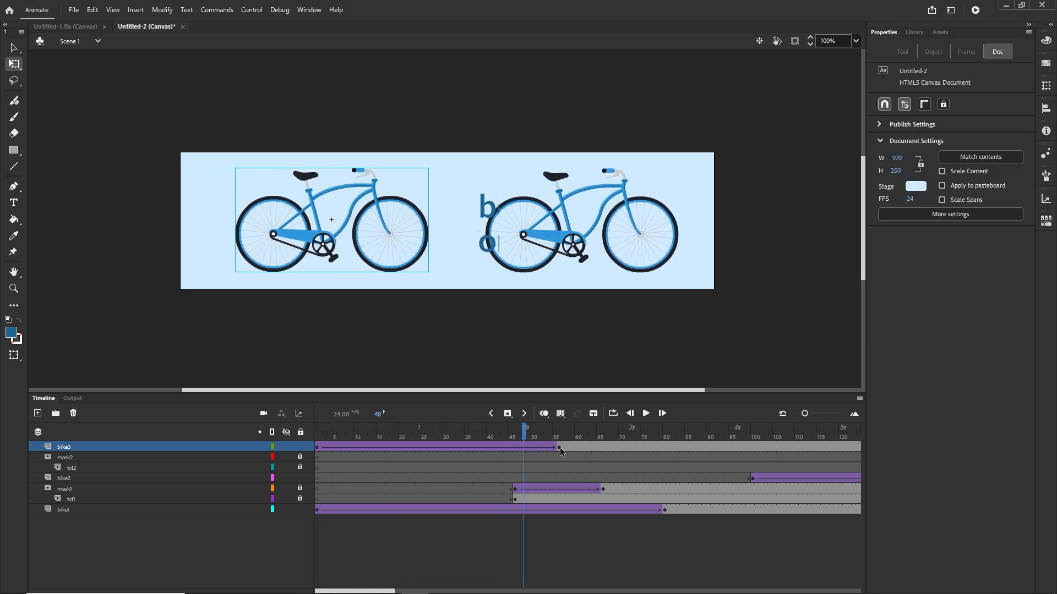
click(560, 447)
click(318, 446)
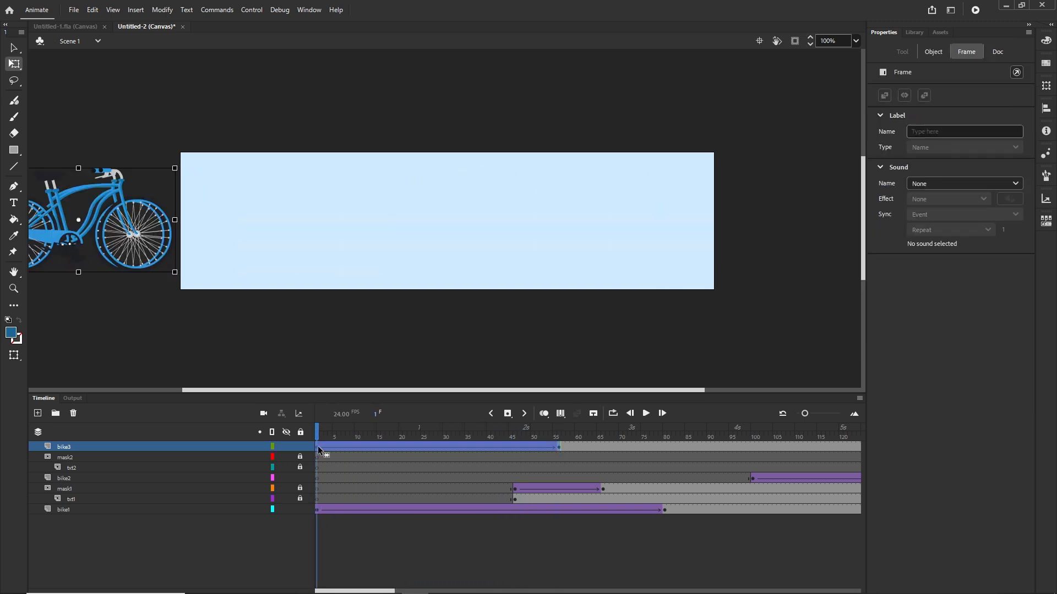
drag(318, 446, 804, 457)
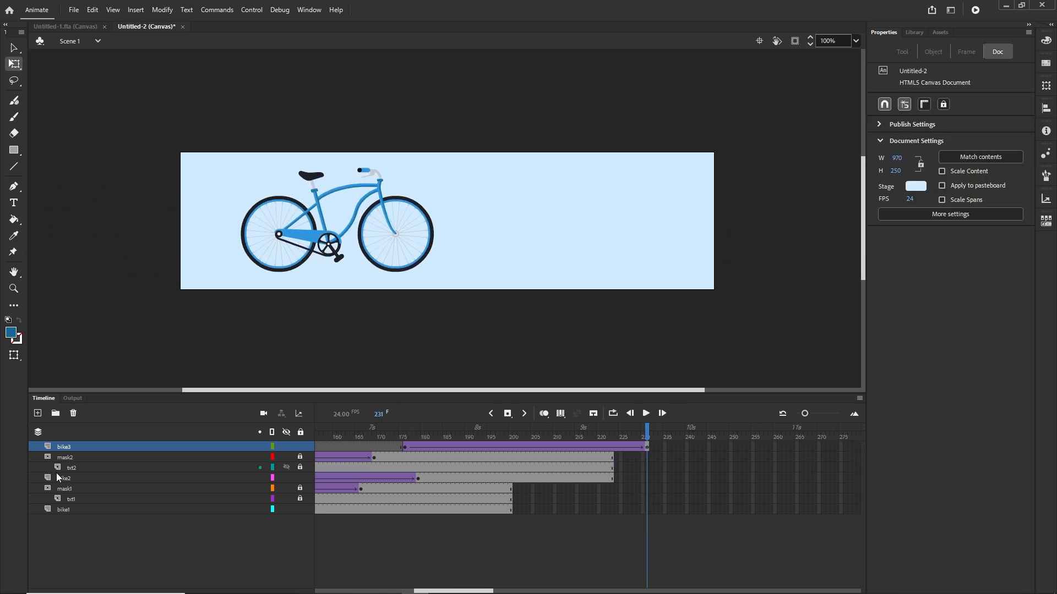
Examine the layers around frames 214 and 231 to see which ones must continue to the banner's end
click(70, 467)
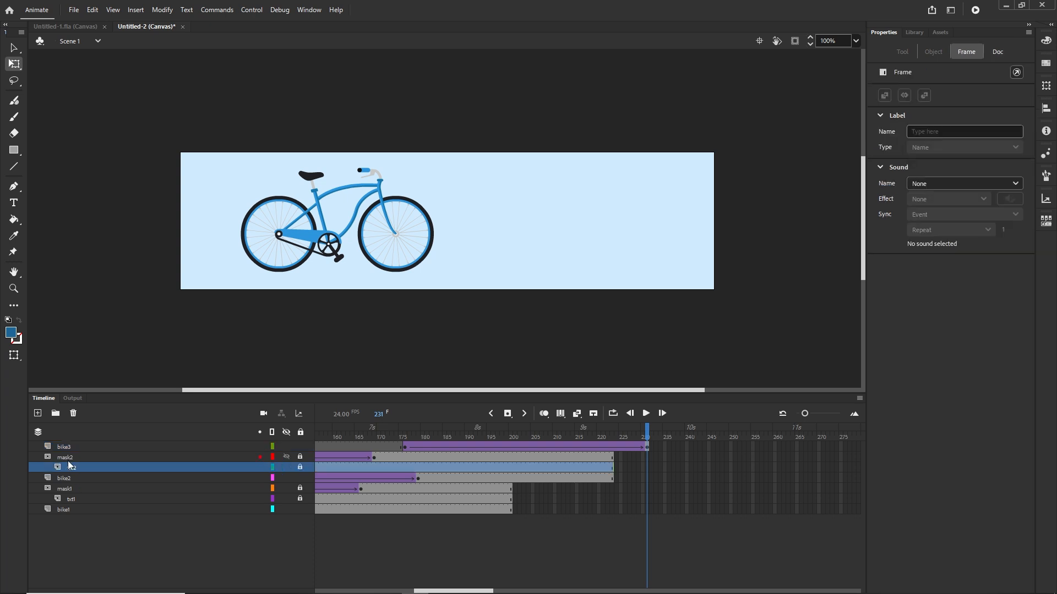
click(67, 448)
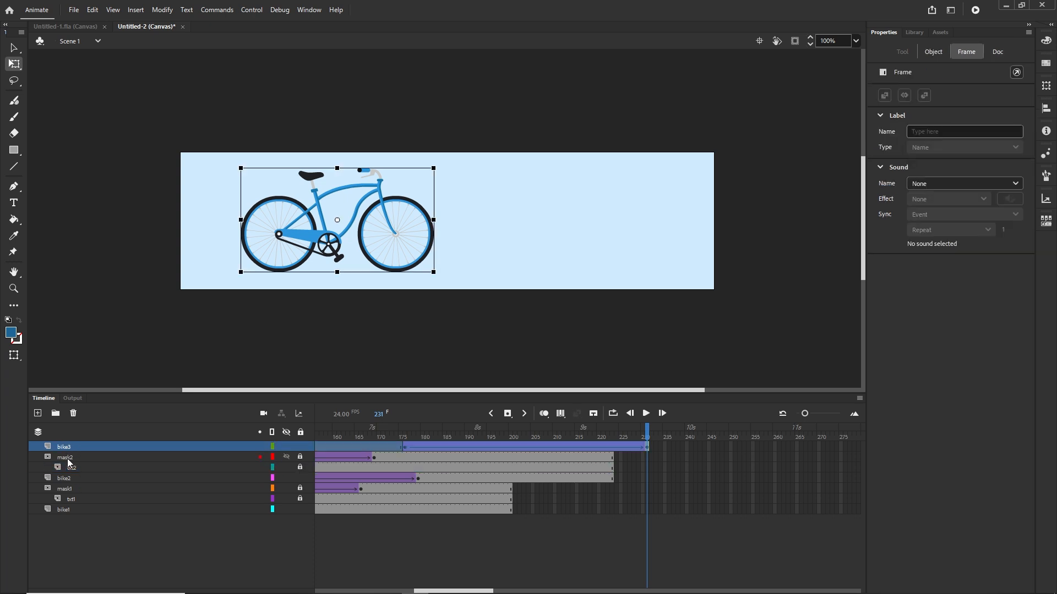
click(66, 459)
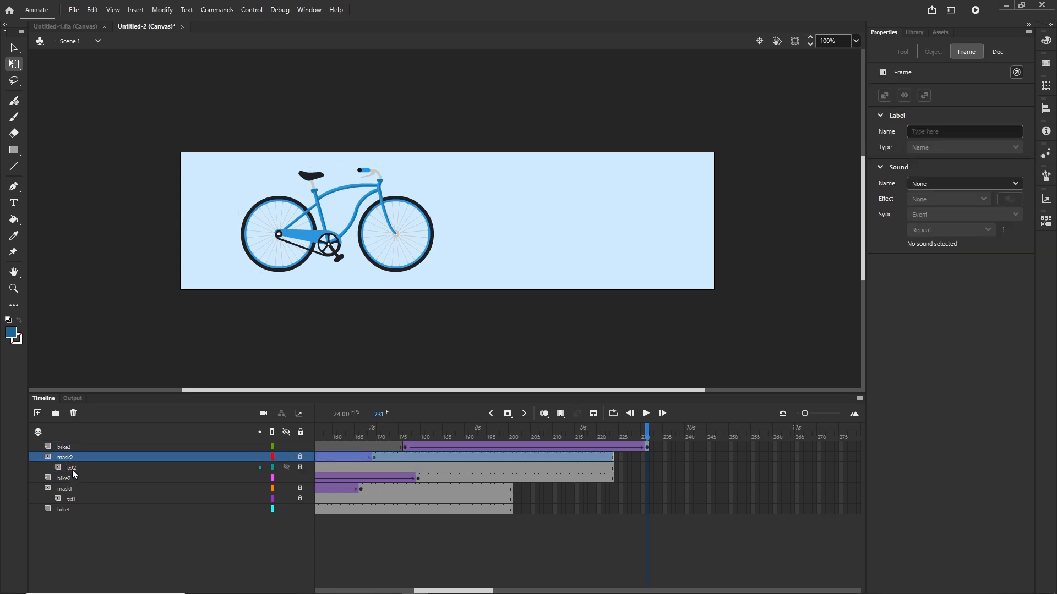
click(72, 469)
click(67, 479)
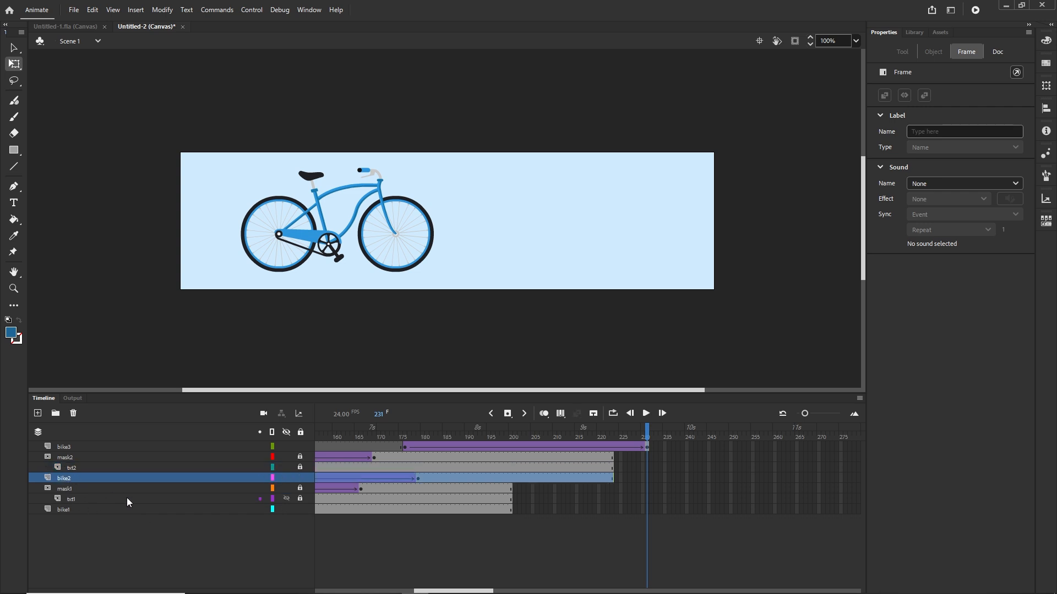
click(71, 489)
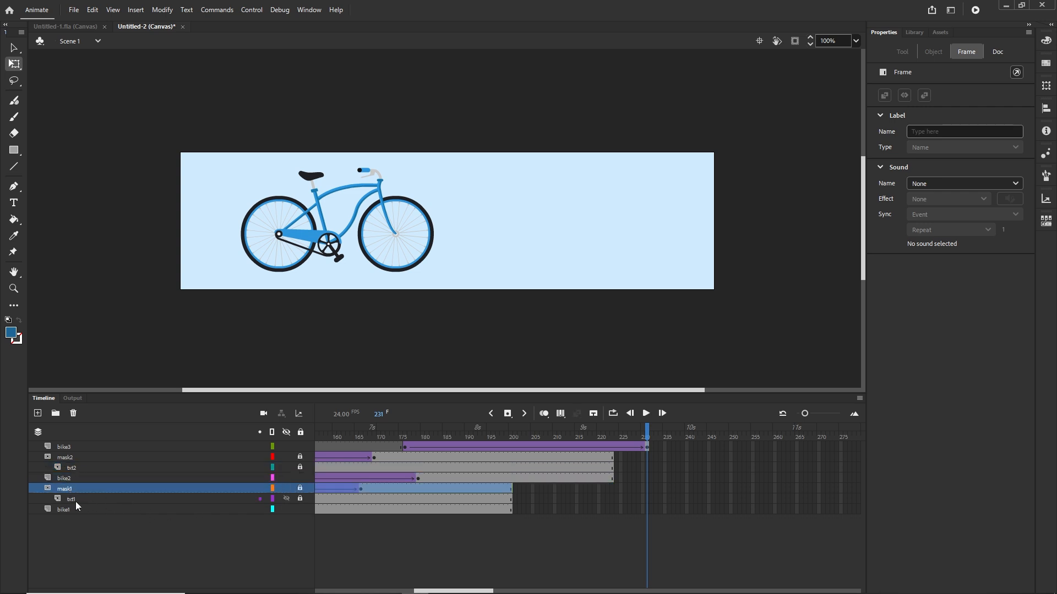
click(75, 499)
click(68, 510)
shift+click(67, 479)
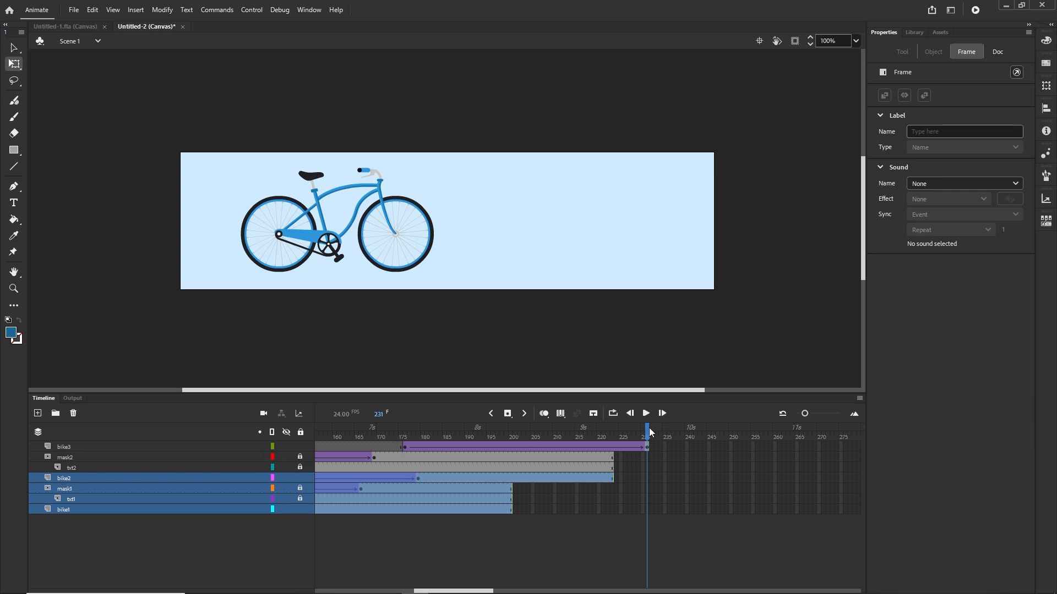
drag(652, 436, 574, 438)
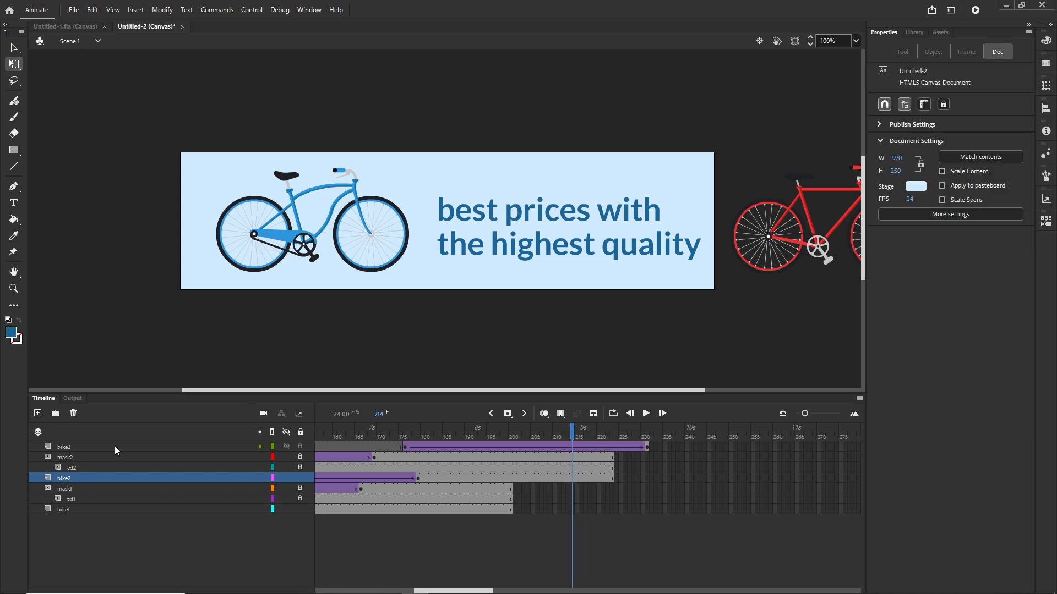
click(69, 448)
click(69, 467)
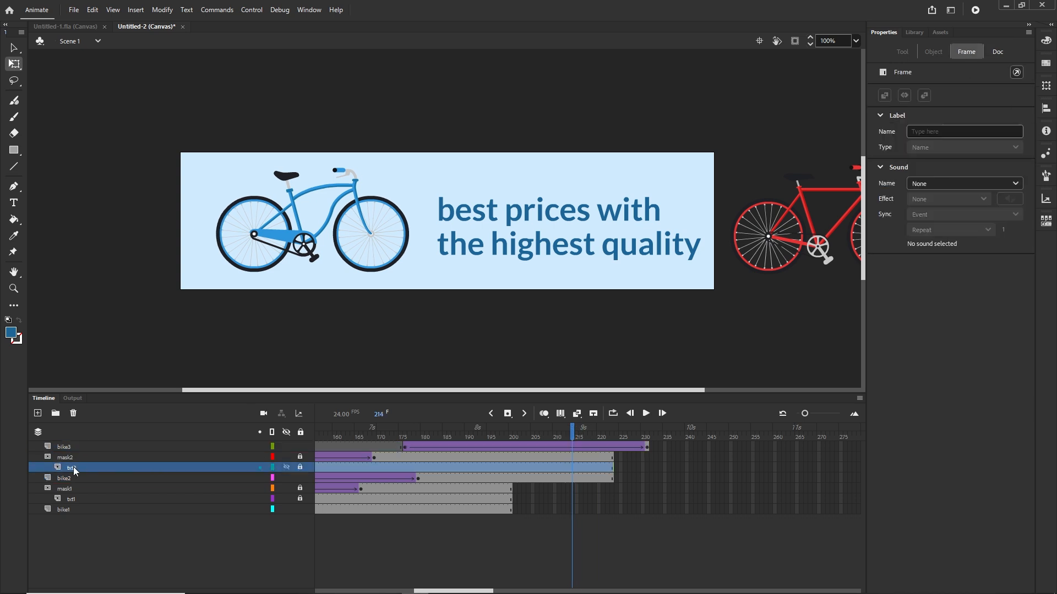
click(62, 458)
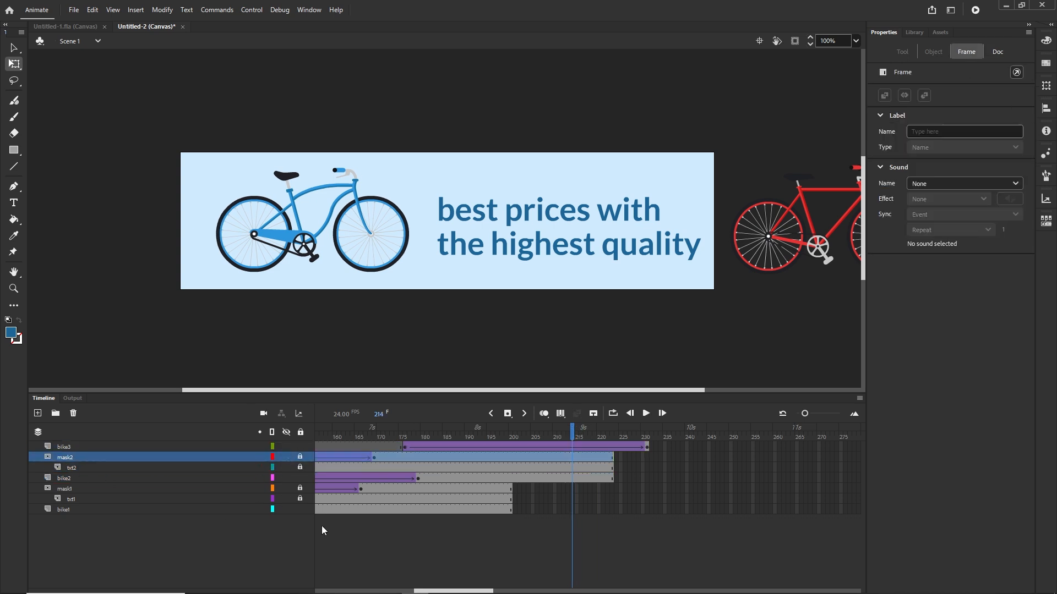
Extend the bike3, mask2 and txt2 layers to frame 300
click(448, 591)
drag(457, 591, 509, 591)
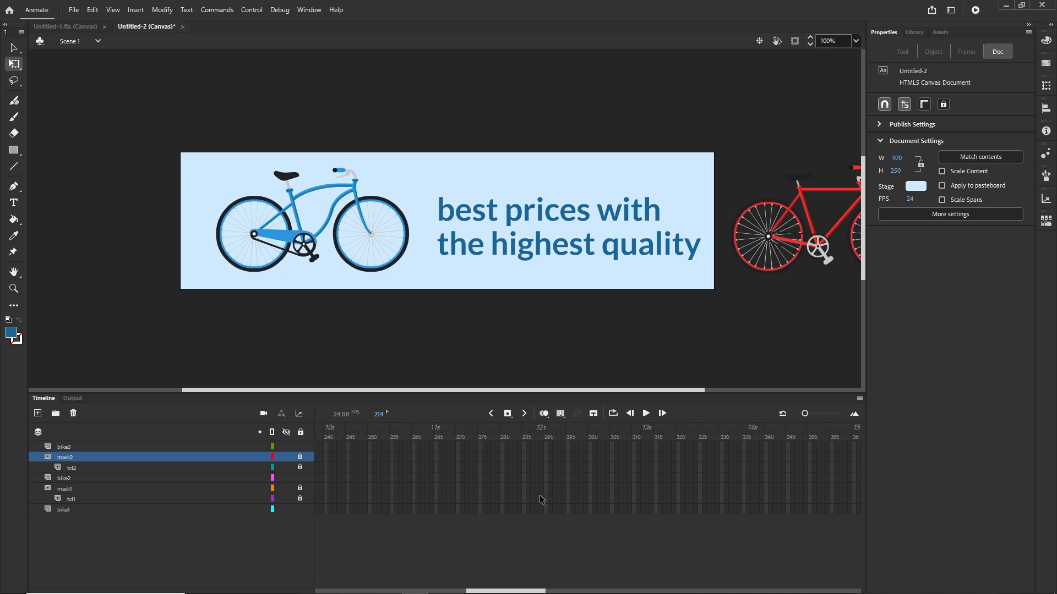
click(590, 467)
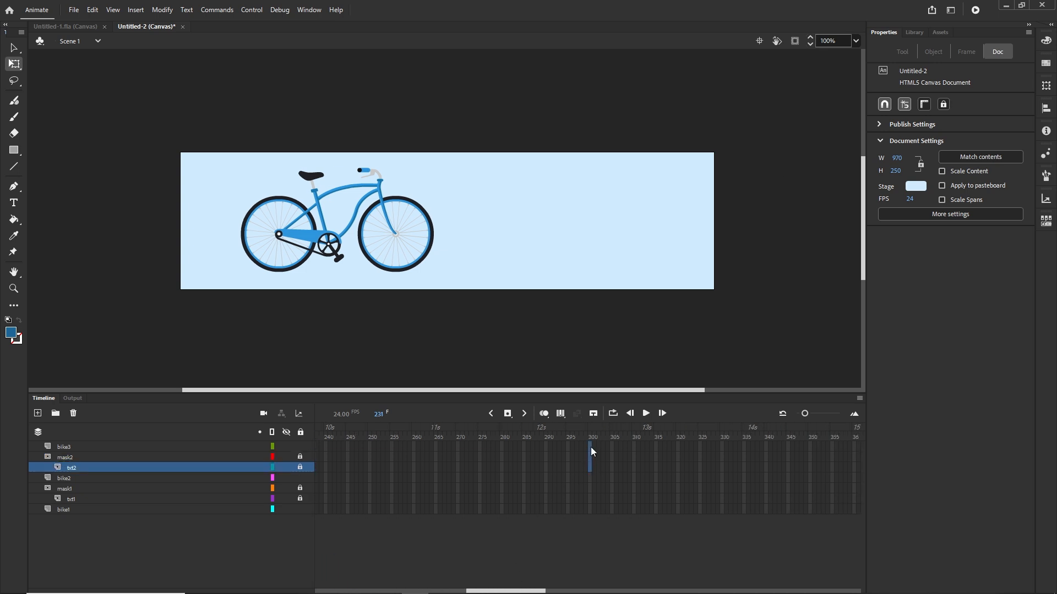
shift+click(590, 447)
key(F5)
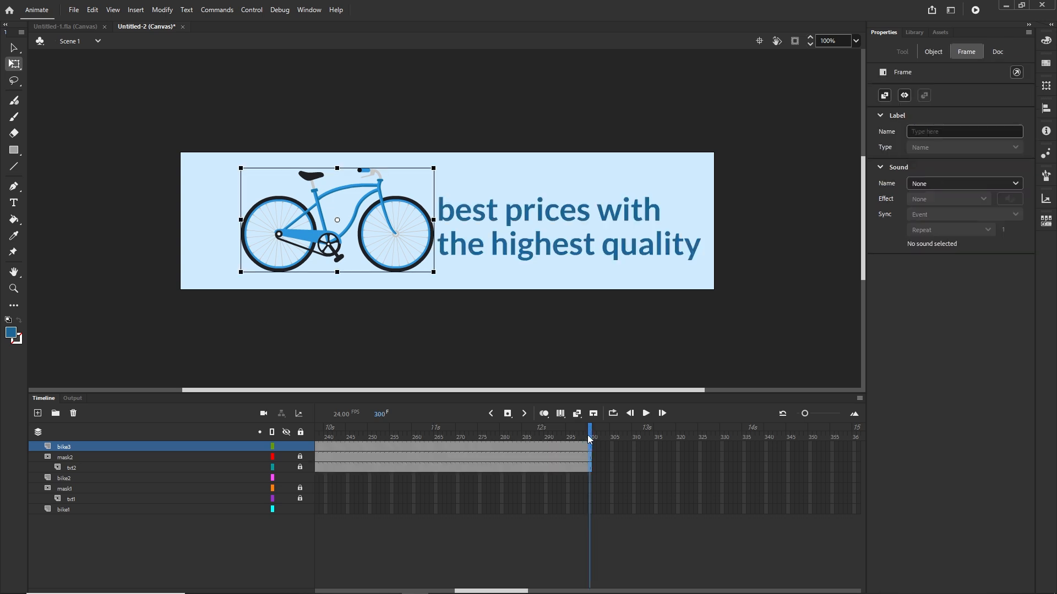
On the bike3 keyframe at frame 231, shift the bike horizontally 60 px to the left, away from the second message
drag(589, 446, 526, 450)
click(526, 450)
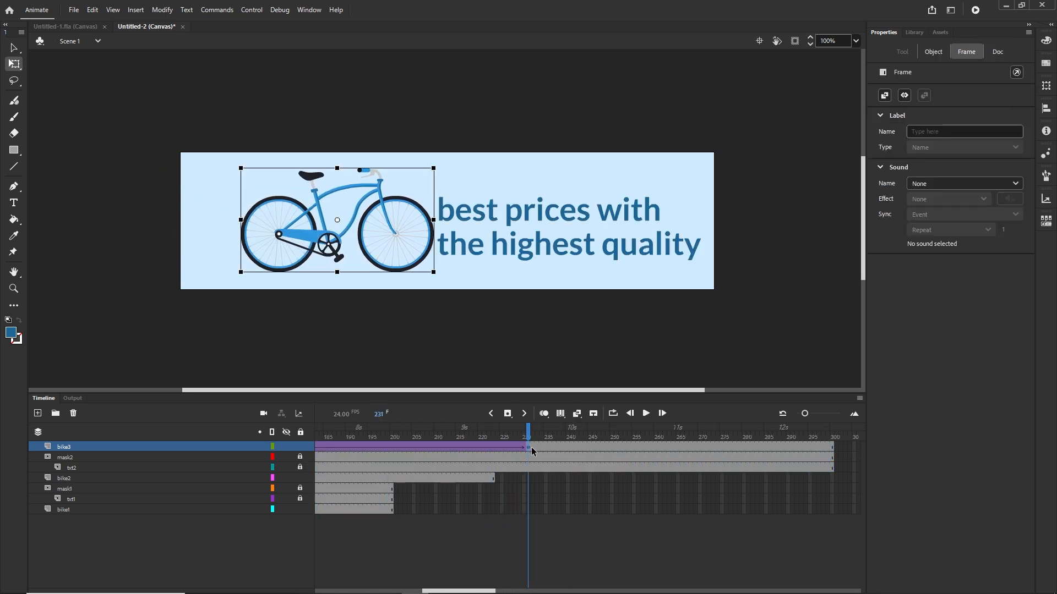
key(shift+Left)
key(shift+Left)
key(shift+Left)
key(shift+Left)
key(shift+Left)
key(shift+Left)
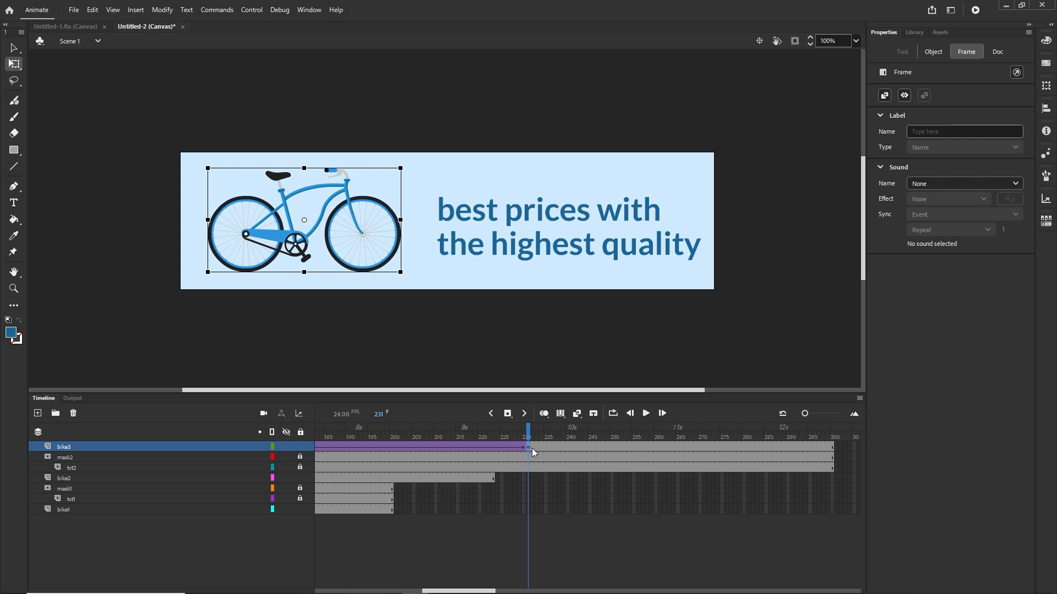
Test the banner animation in the browser, and return to Animate
key(ctrl+Return)
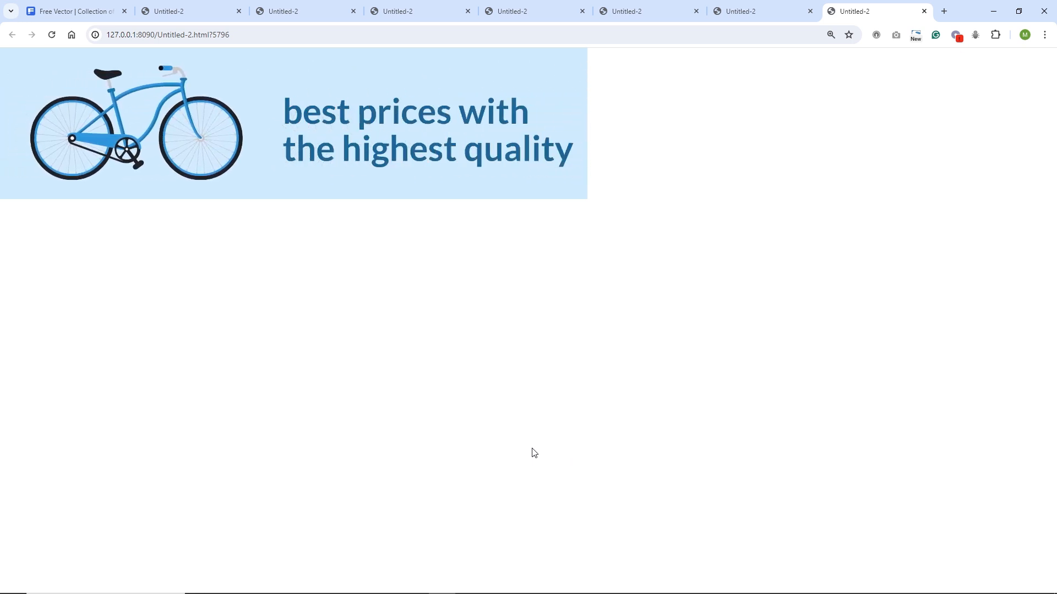
mouse_move(455, 580)
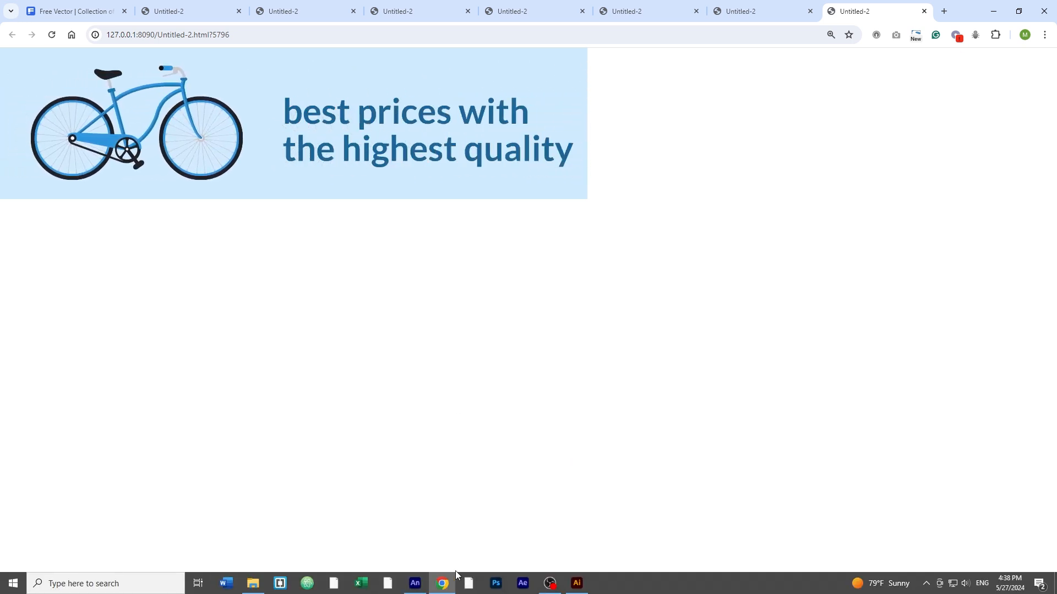
click(416, 585)
click(41, 399)
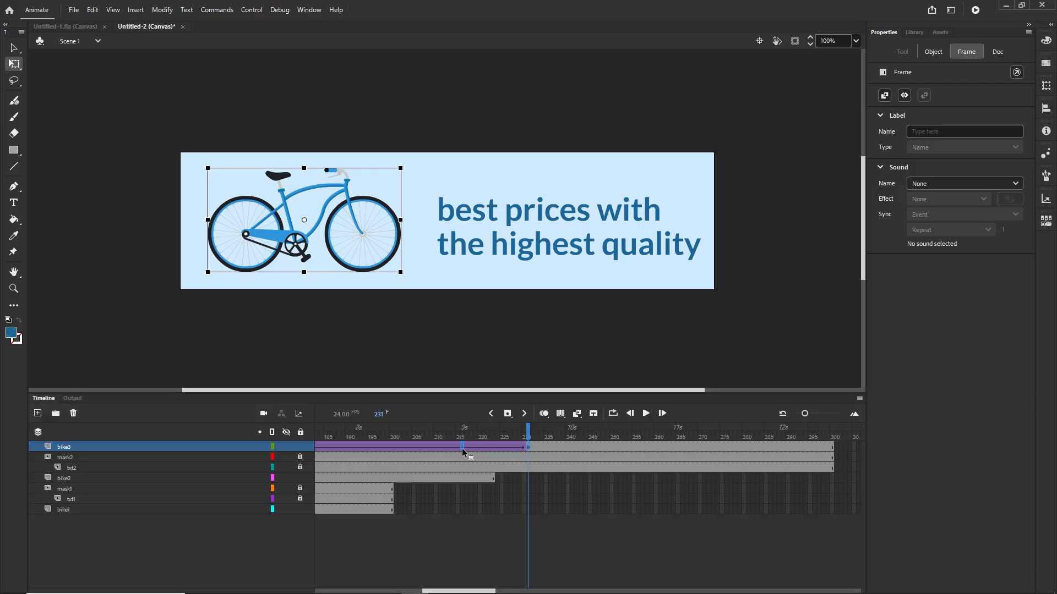
Shorten the bike3 tween by moving its end keyframe to frame 215
click(461, 448)
click(470, 591)
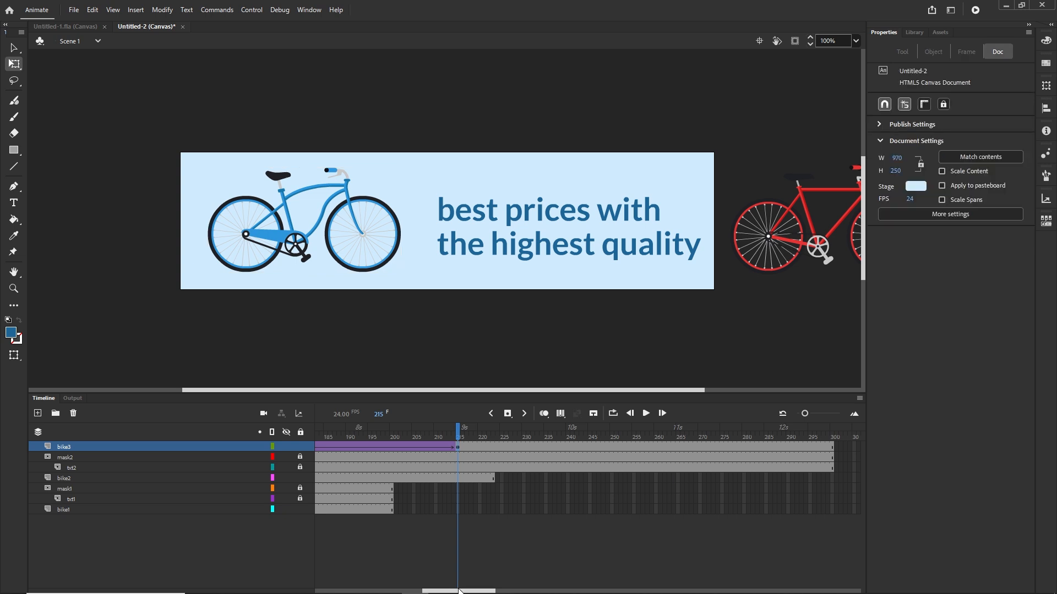
drag(471, 591, 437, 590)
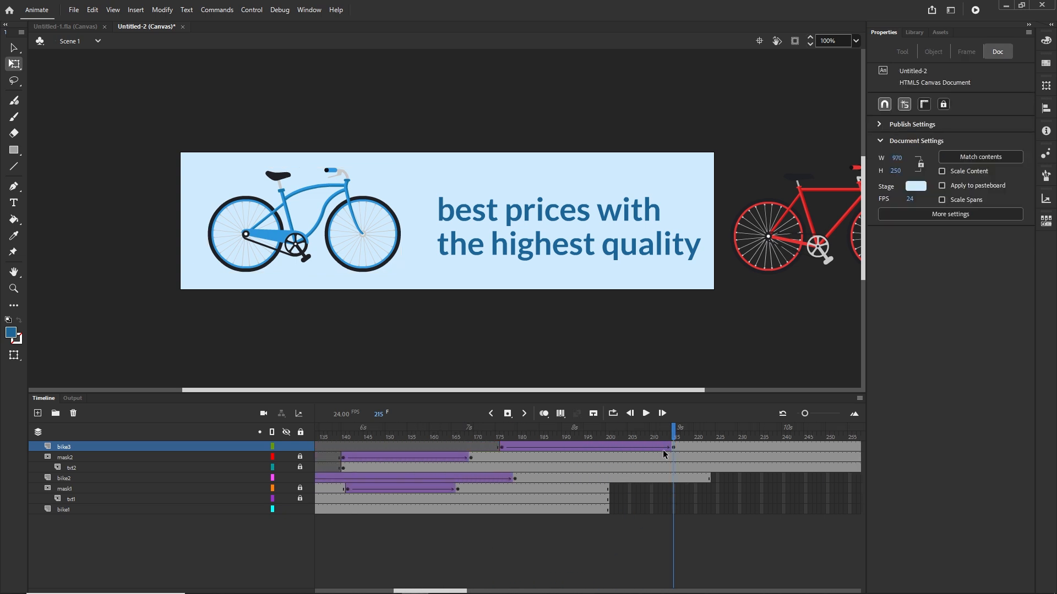
mouse_move(676, 432)
mouse_down()
mouse_move(529, 432)
mouse_move(664, 433)
mouse_up()
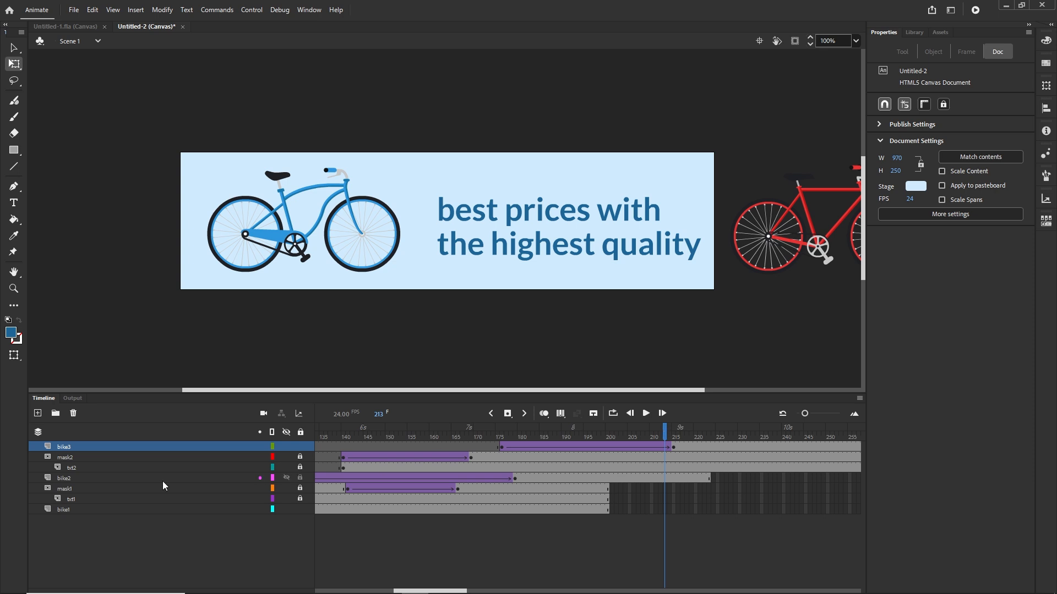
Unlock the mask2 and txt2 layers and hide the mask2 layer
click(72, 469)
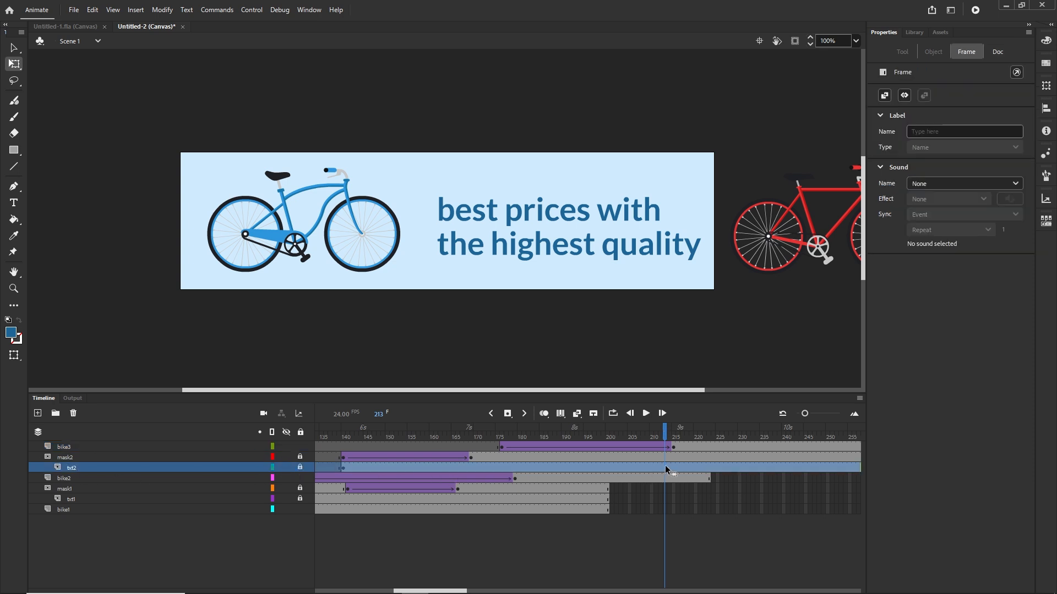
click(133, 537)
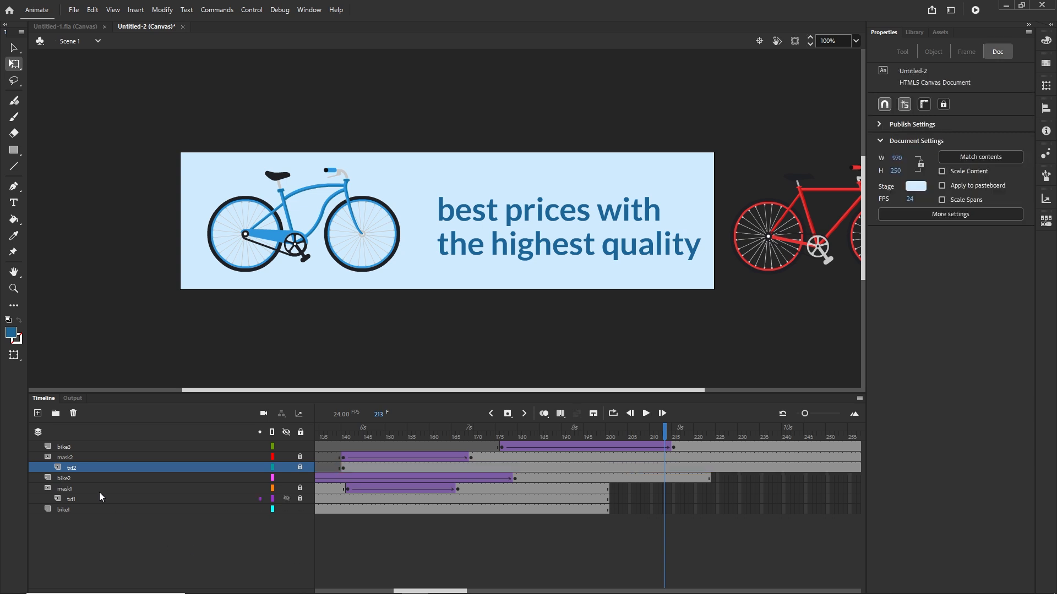
click(75, 467)
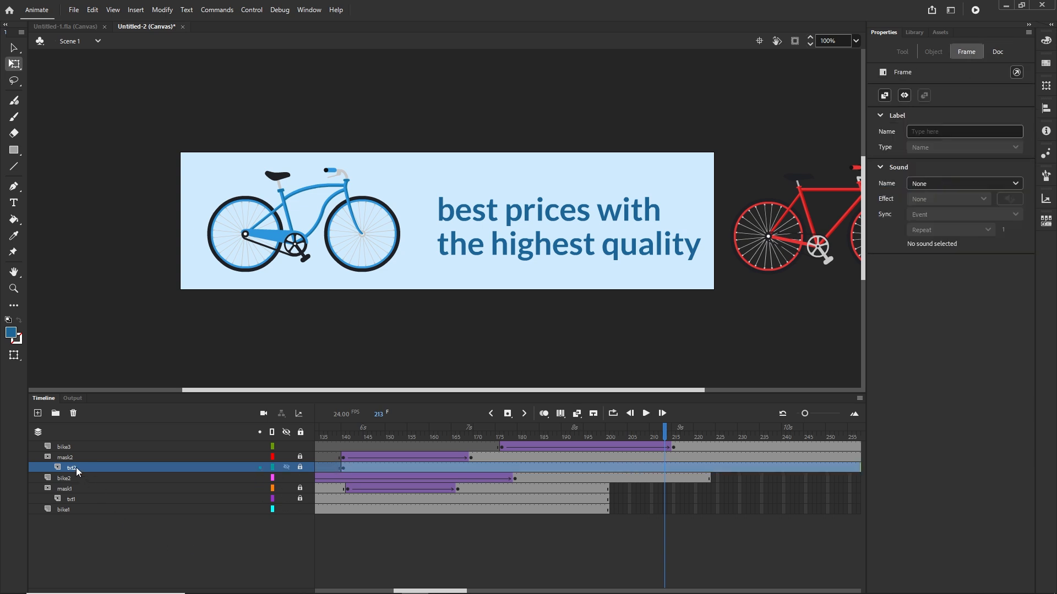
click(300, 456)
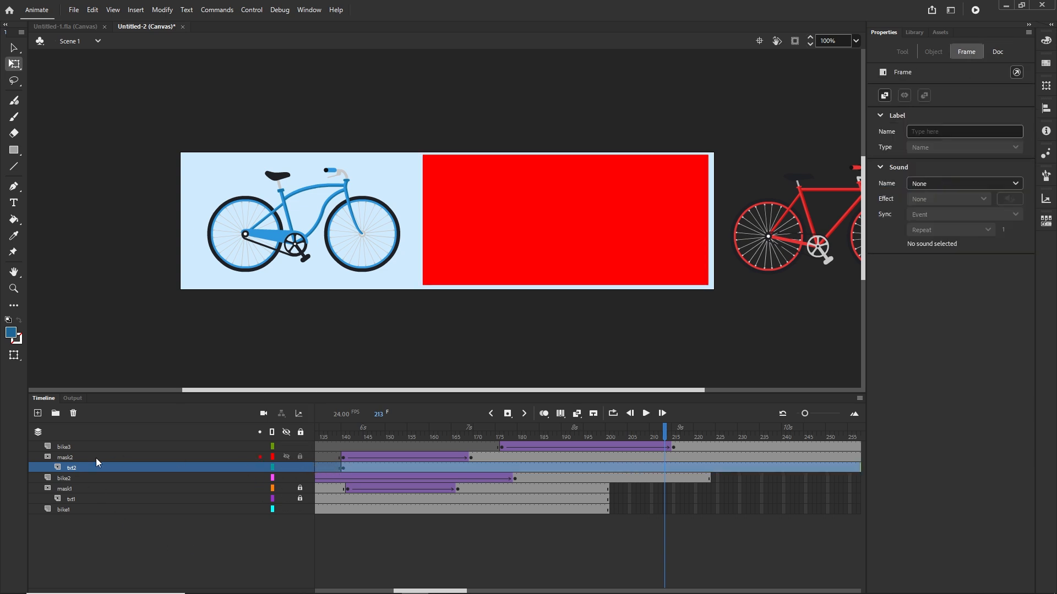
click(78, 458)
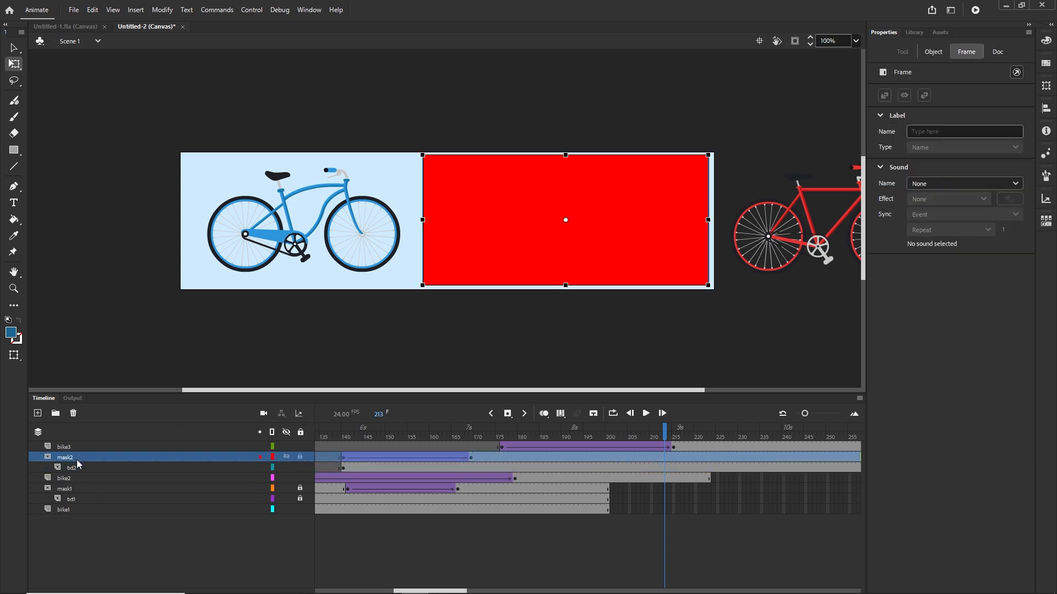
click(286, 457)
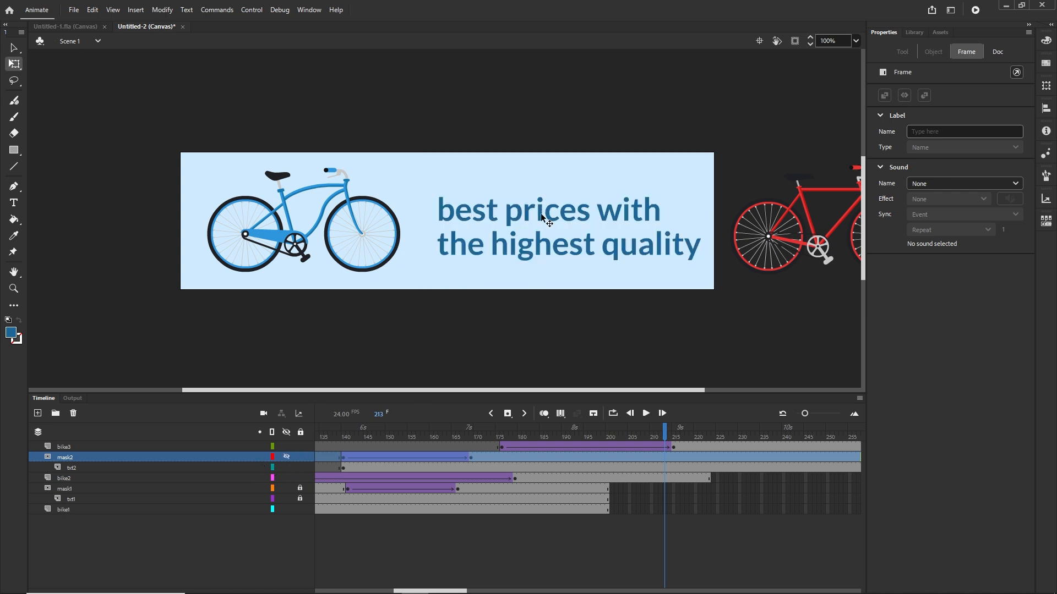
Convert the "best prices with the highest quality" text to a movie clip symbol named txt2
click(543, 219)
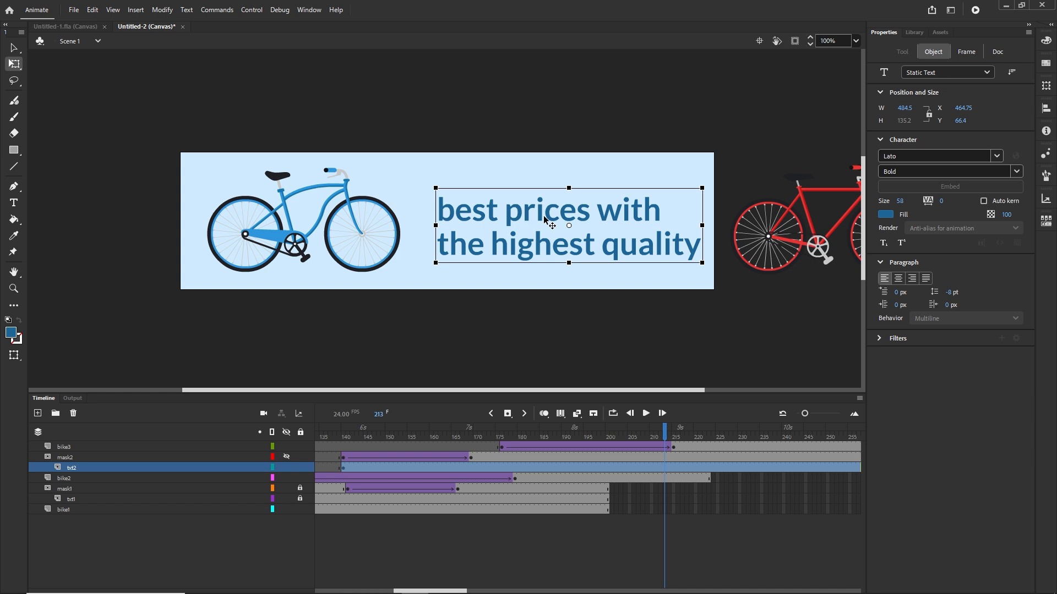
key(F8)
text(txt2)
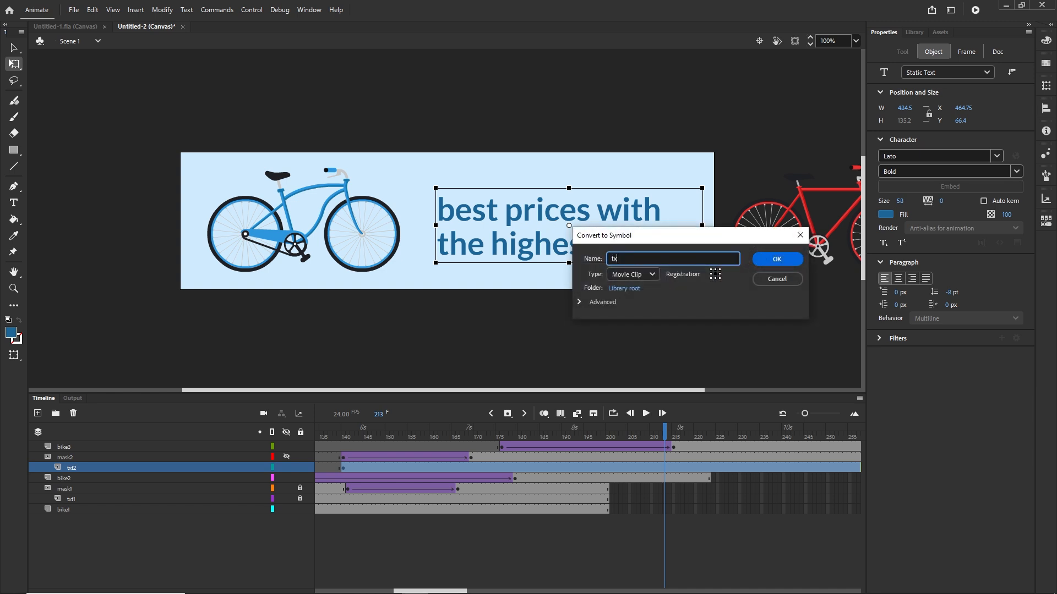
click(775, 262)
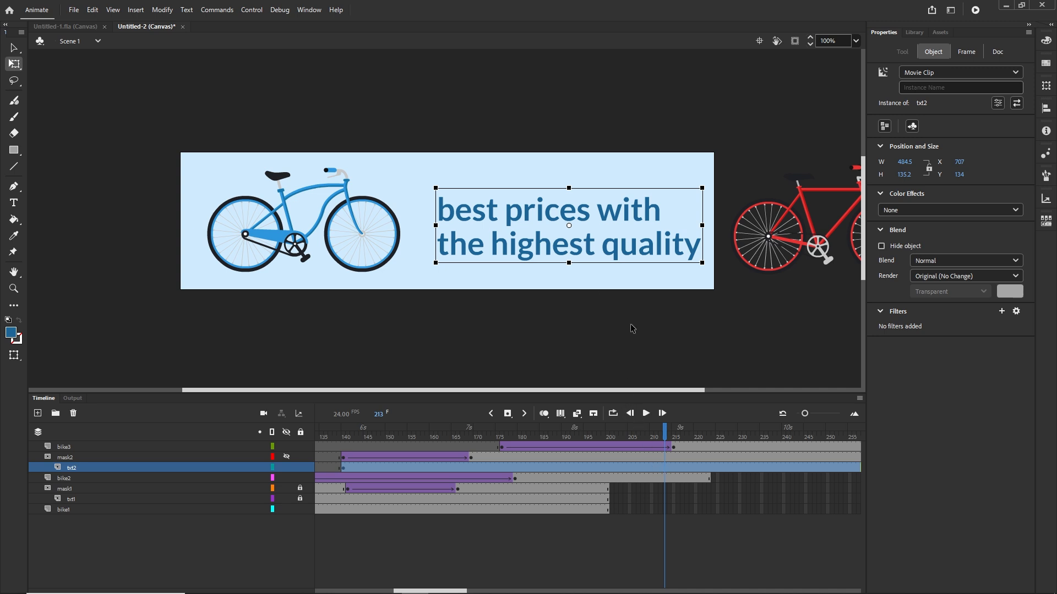
Add keyframes on the txt2 layer at frames 226 and 240
click(671, 468)
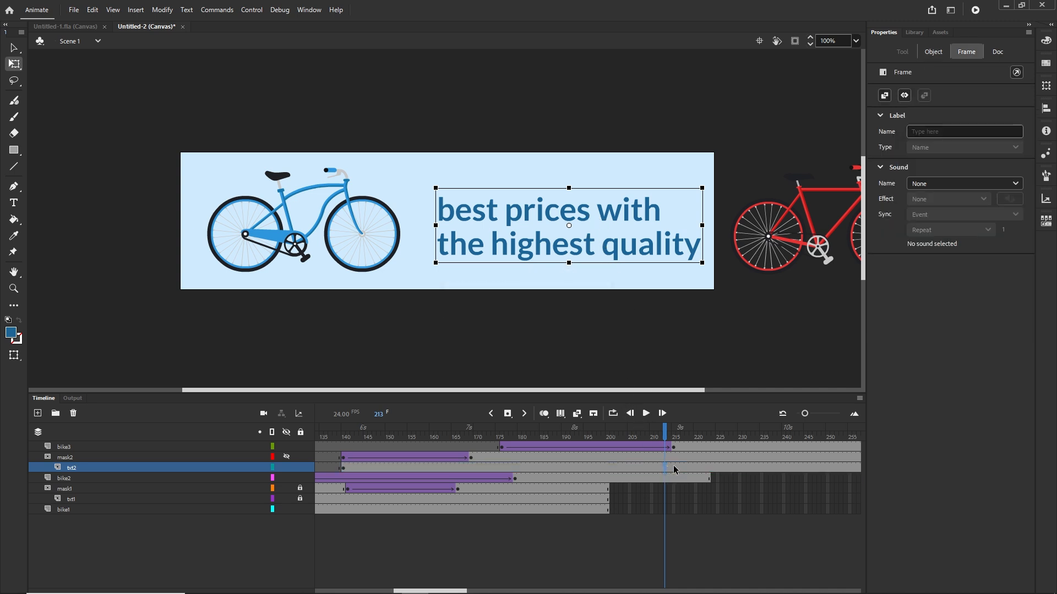
click(696, 468)
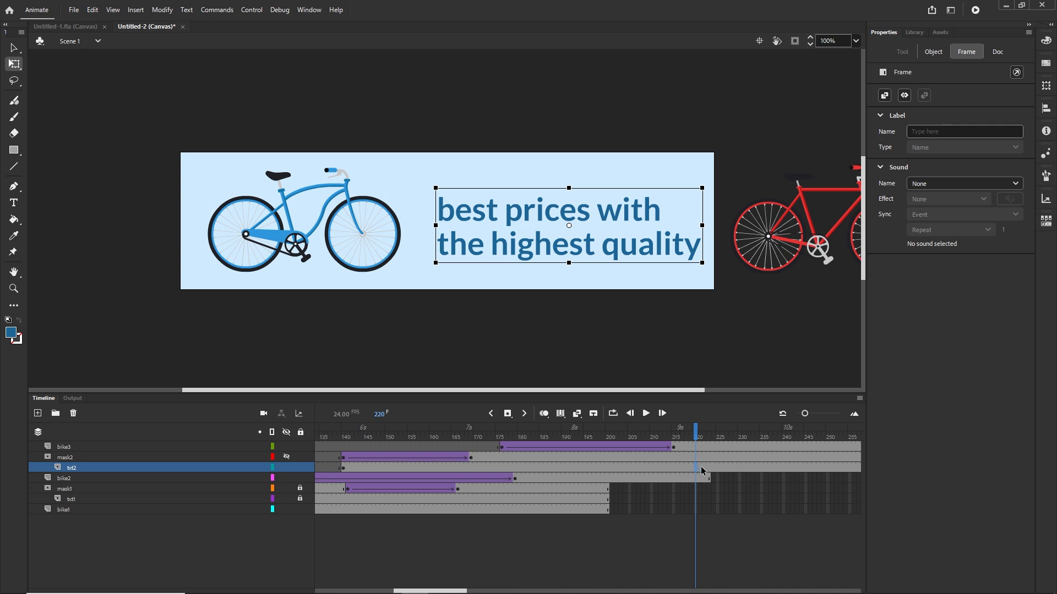
click(721, 468)
click(782, 469)
click(782, 468)
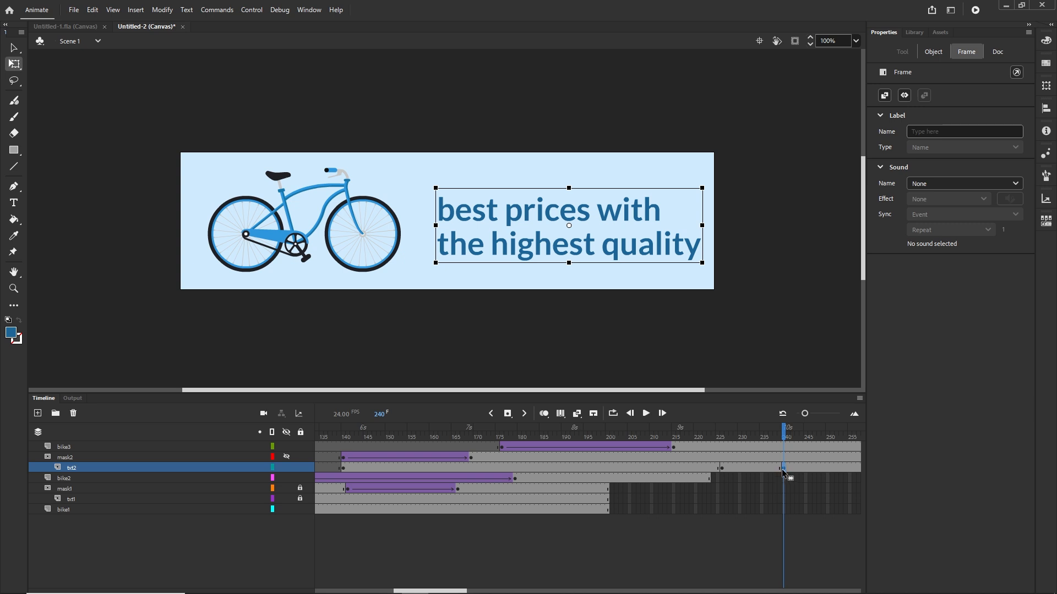
Raise the txt2 text by about 50 px at frame 240 and create a classic tween between frames 226 and 240
key(shift+Up)
key(shift+Up)
key(shift+Up)
key(shift+Up)
key(shift+Up)
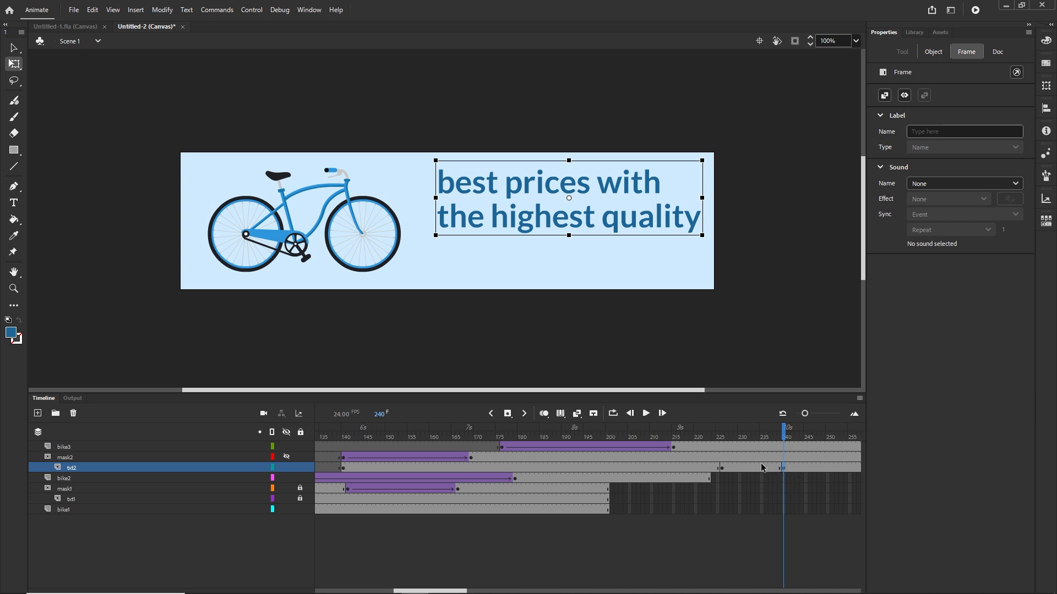
click(760, 468)
right_click(760, 469)
click(816, 144)
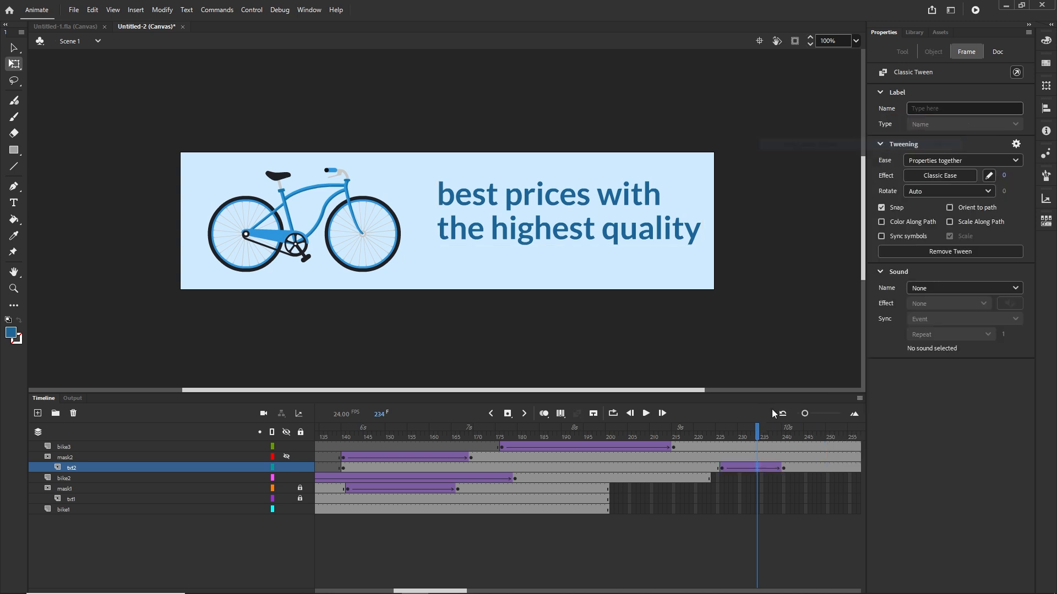
drag(754, 431, 780, 438)
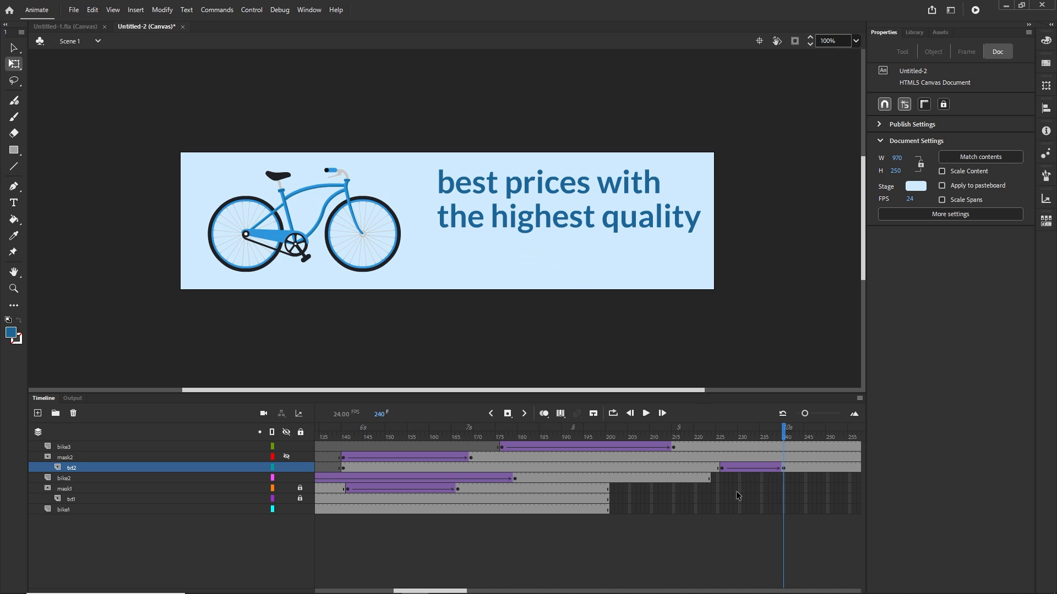
Apply a Quad Ease-In-Out to the txt2 tween and move its end keyframe to frame 243
click(722, 470)
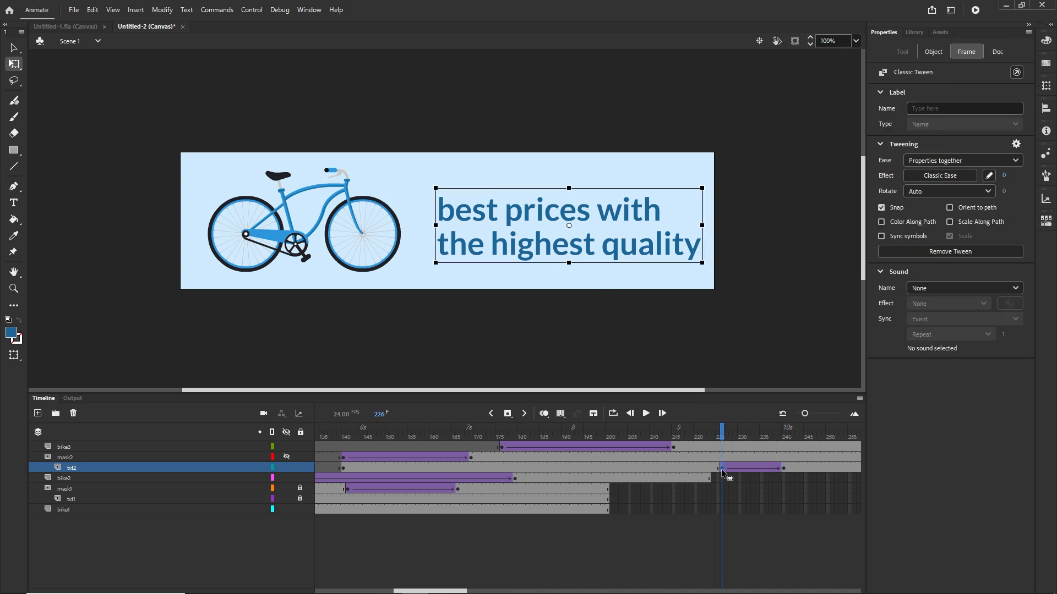
click(933, 178)
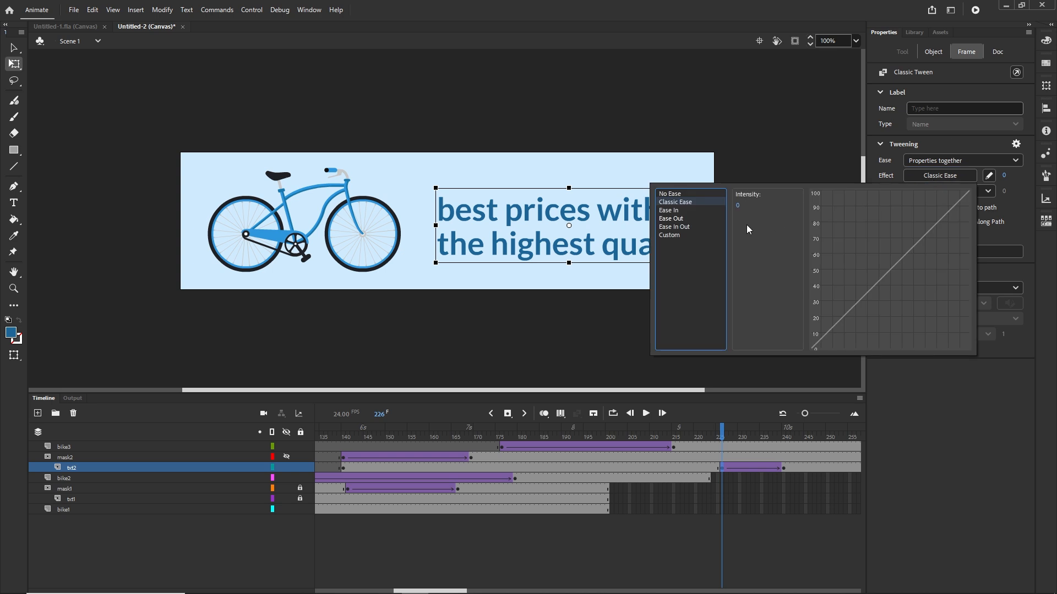
click(684, 227)
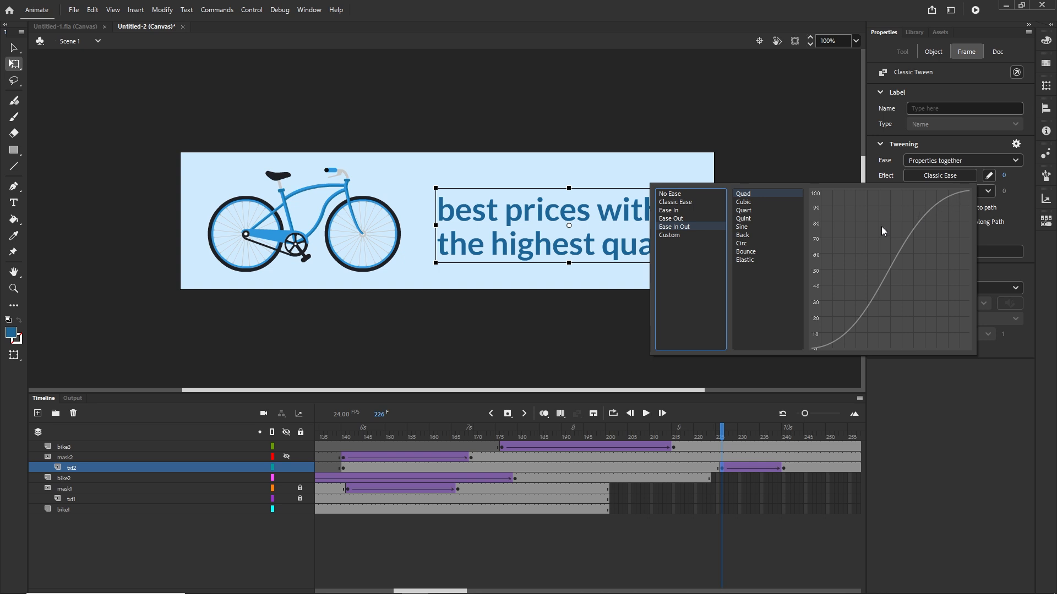
double_click(743, 194)
click(783, 466)
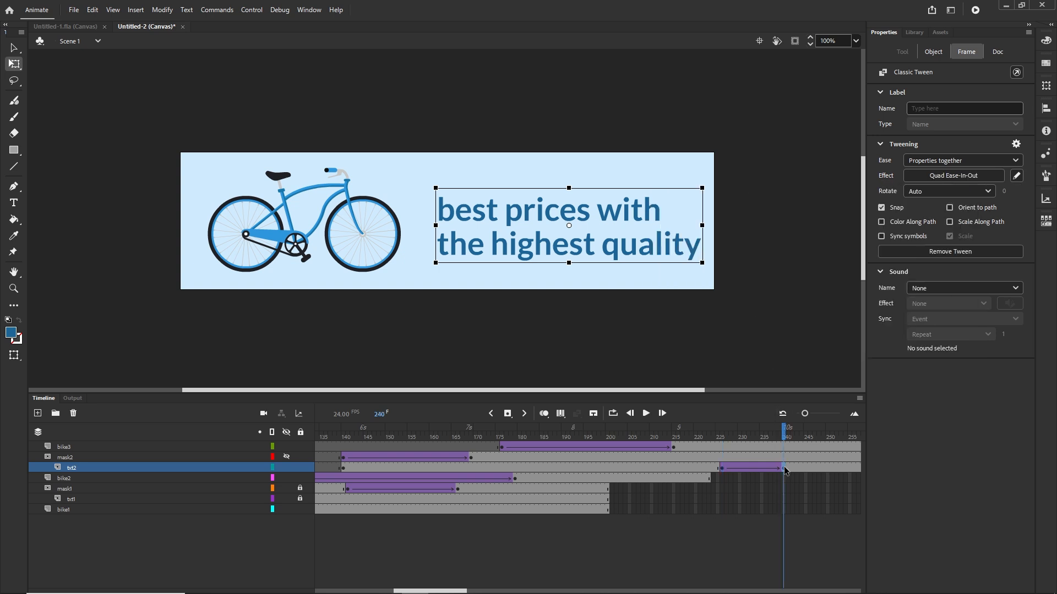
drag(797, 465, 797, 467)
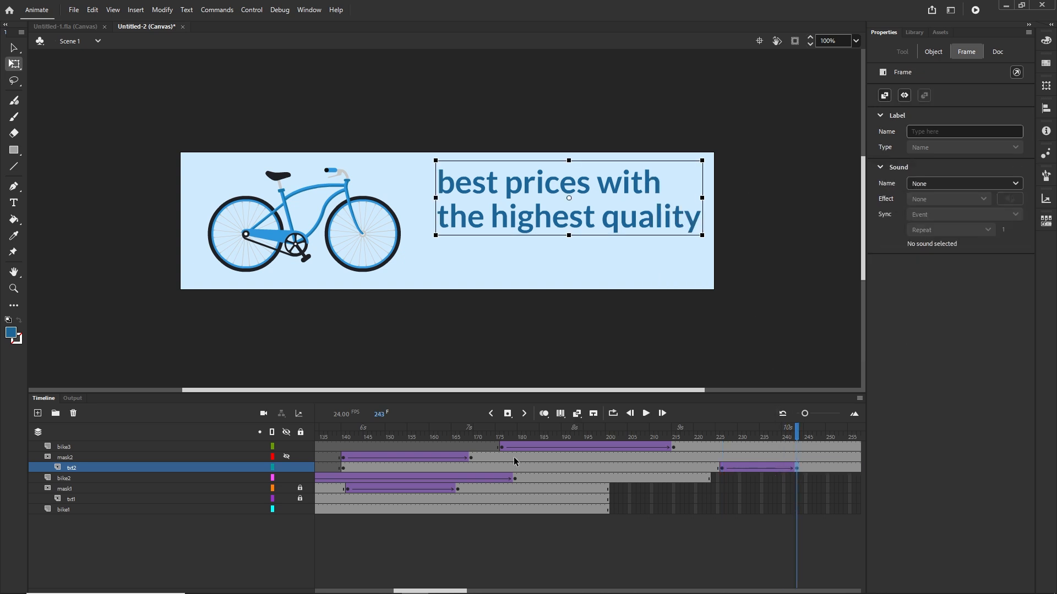
Add a new layer above bike3 and name it btn
click(69, 447)
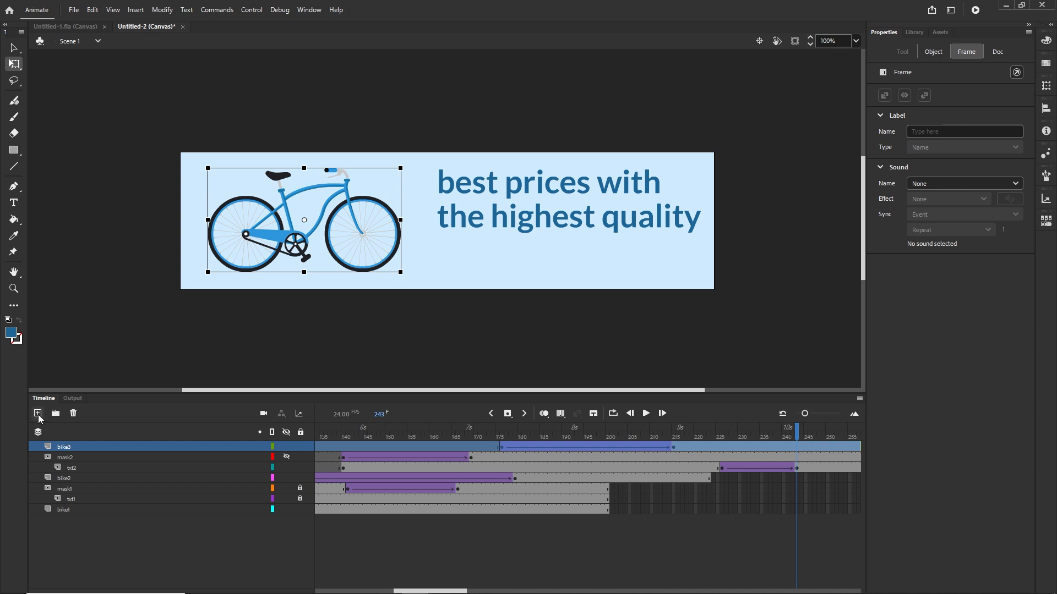
click(37, 413)
double_click(69, 446)
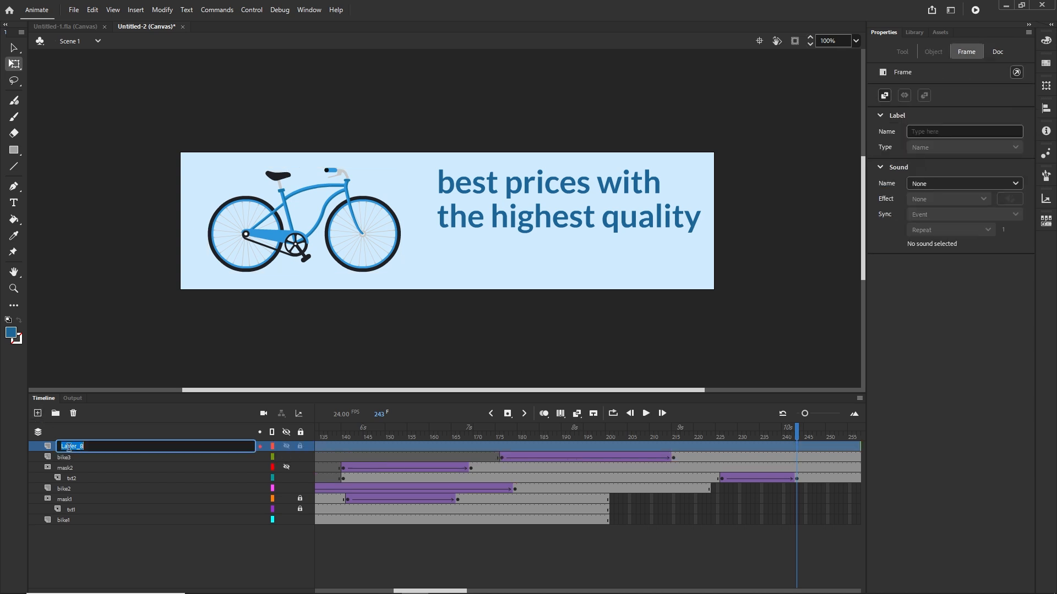
text(btn)
click(384, 557)
Draw a white rectangle about 210 × 50 px with a corner radius of 20 below the headline text
click(19, 151)
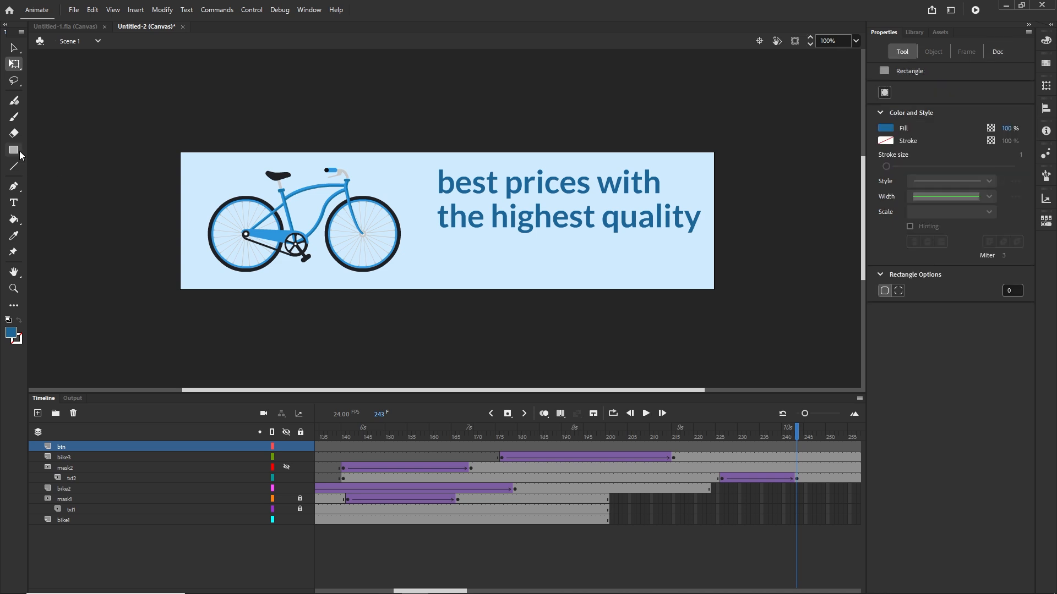
click(44, 151)
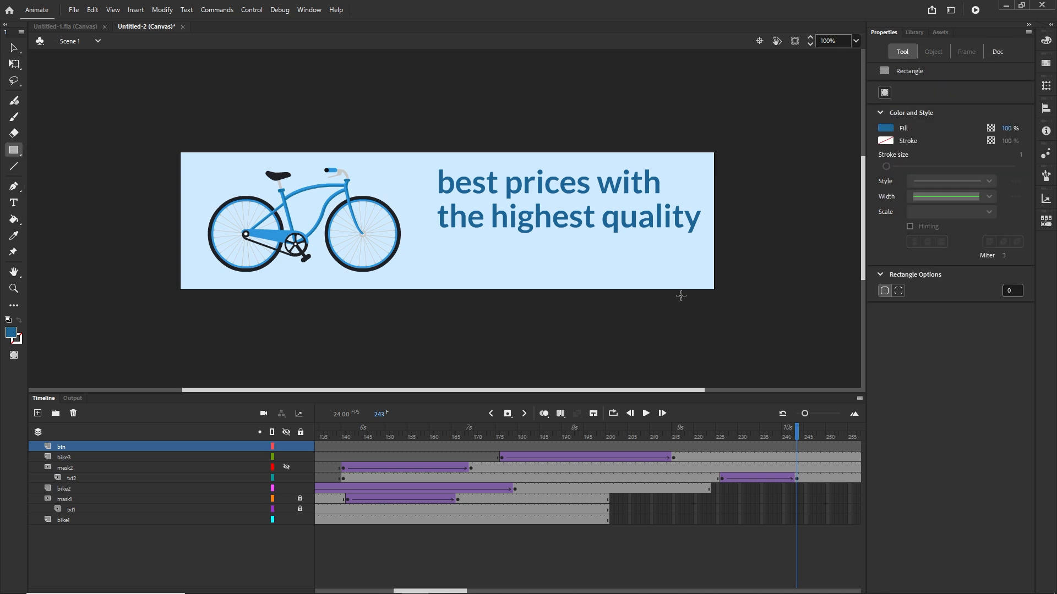
click(1012, 291)
text(20)
key(Return)
click(887, 133)
click(720, 197)
drag(516, 246, 631, 272)
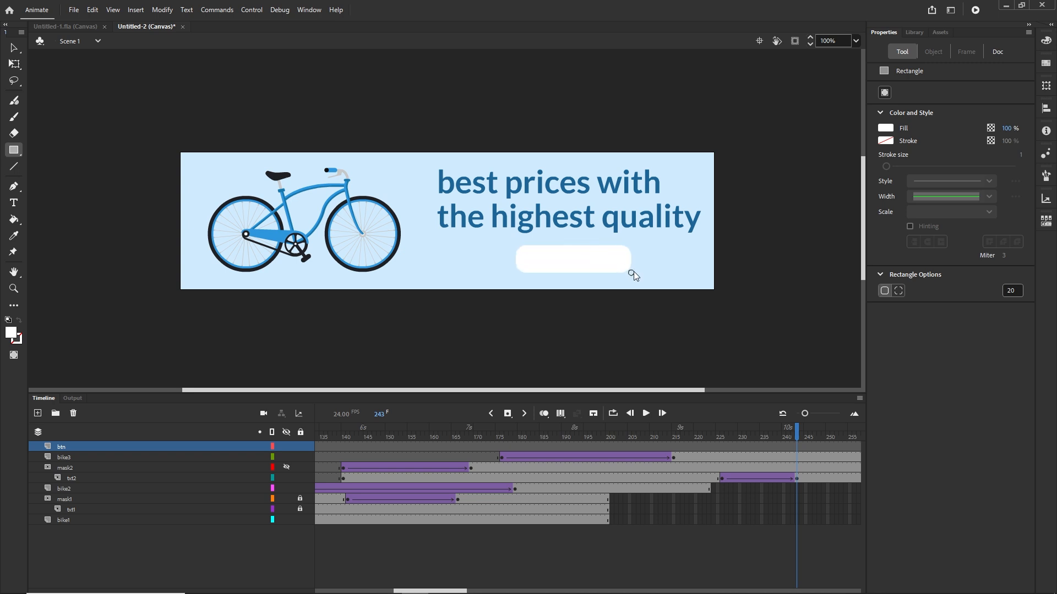
Add the static text "order now" over the white rectangle, with its fill sampled from the blue headline
click(13, 48)
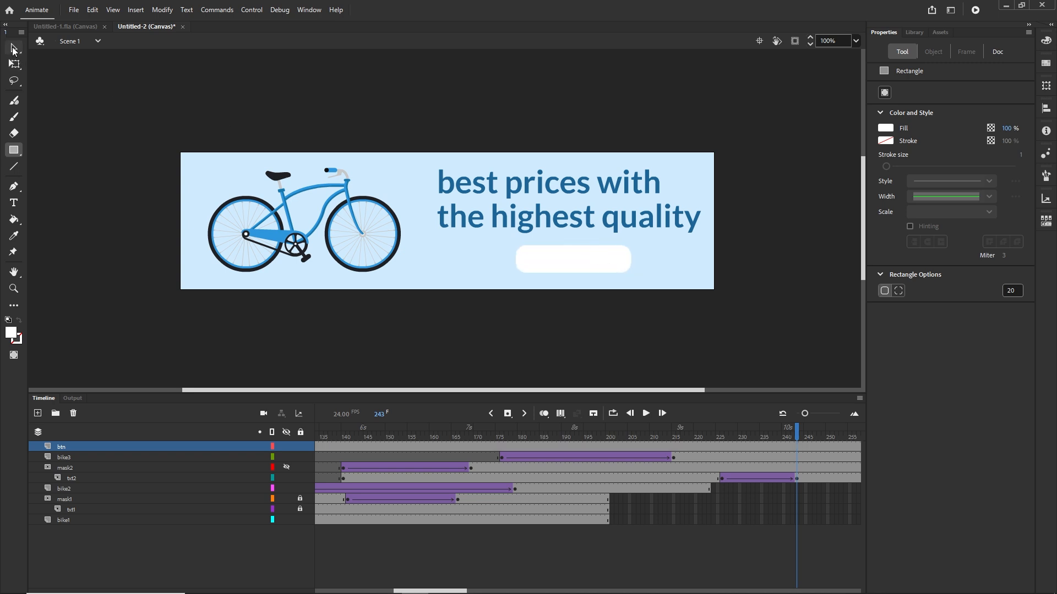
click(14, 202)
click(889, 171)
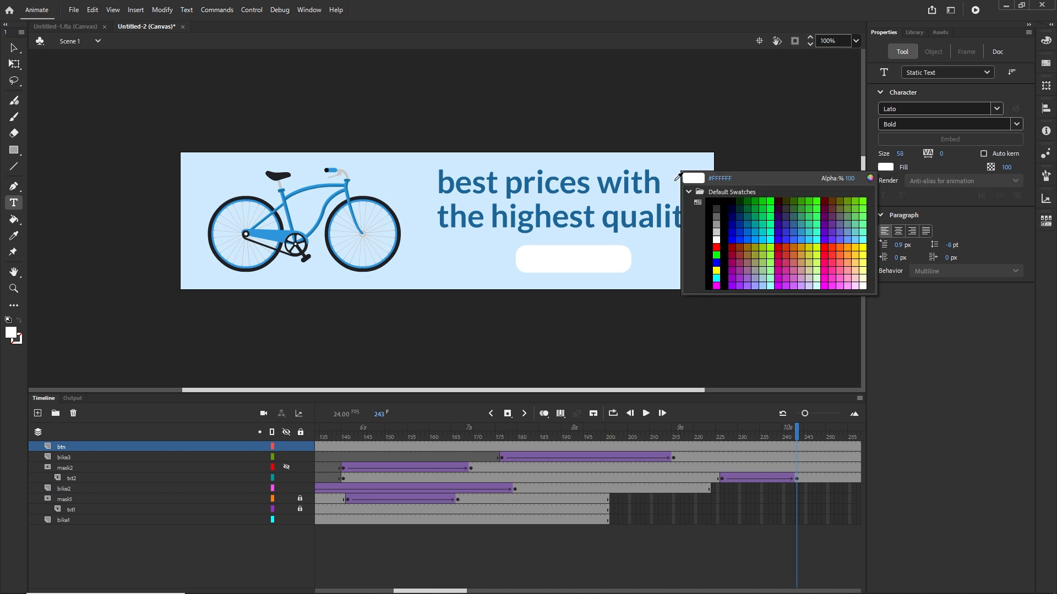
click(551, 180)
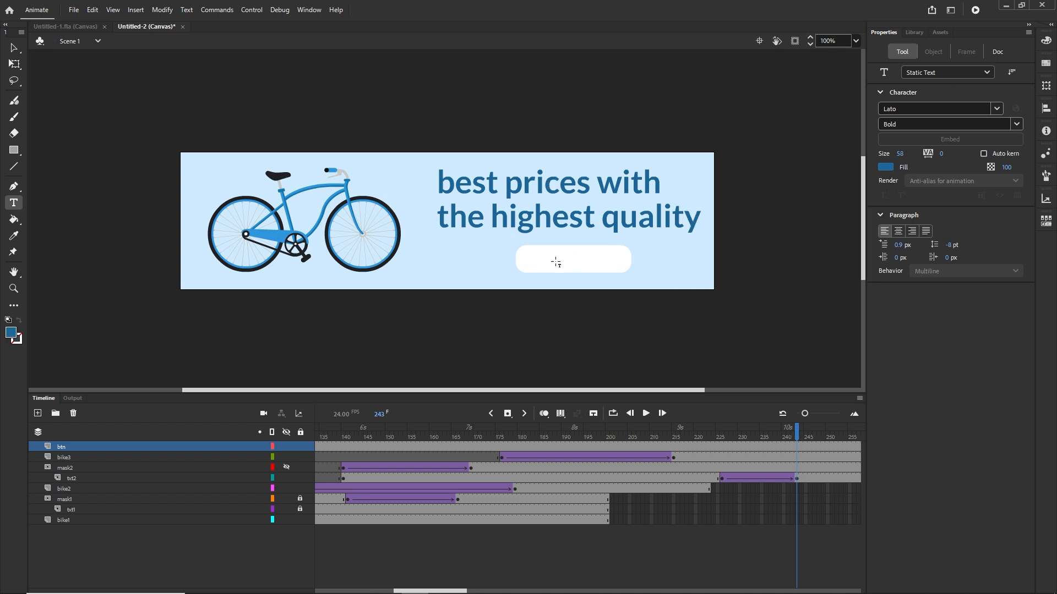
click(557, 259)
text(ord)
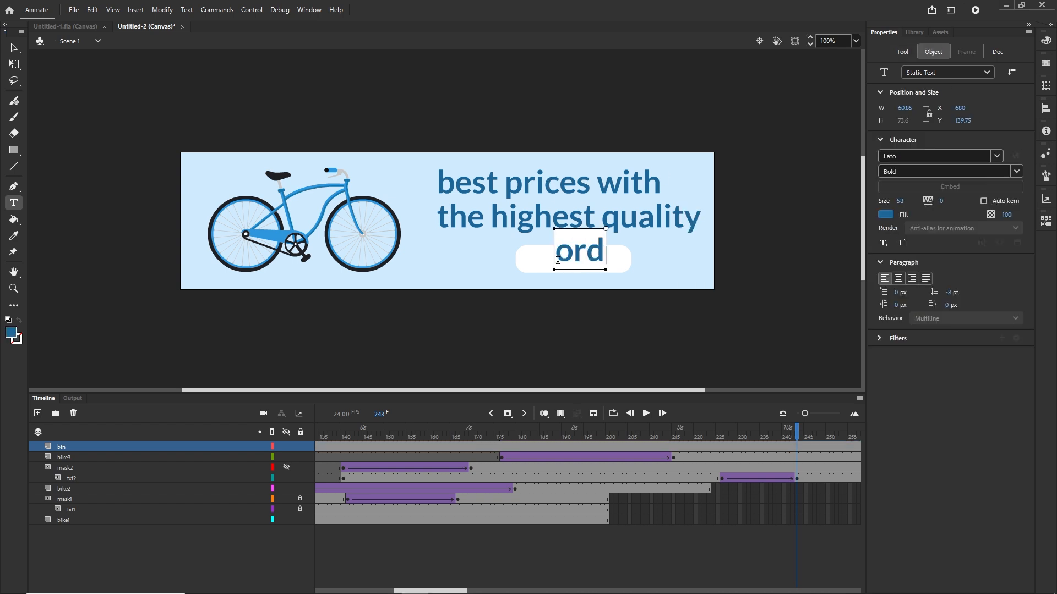
text(er now)
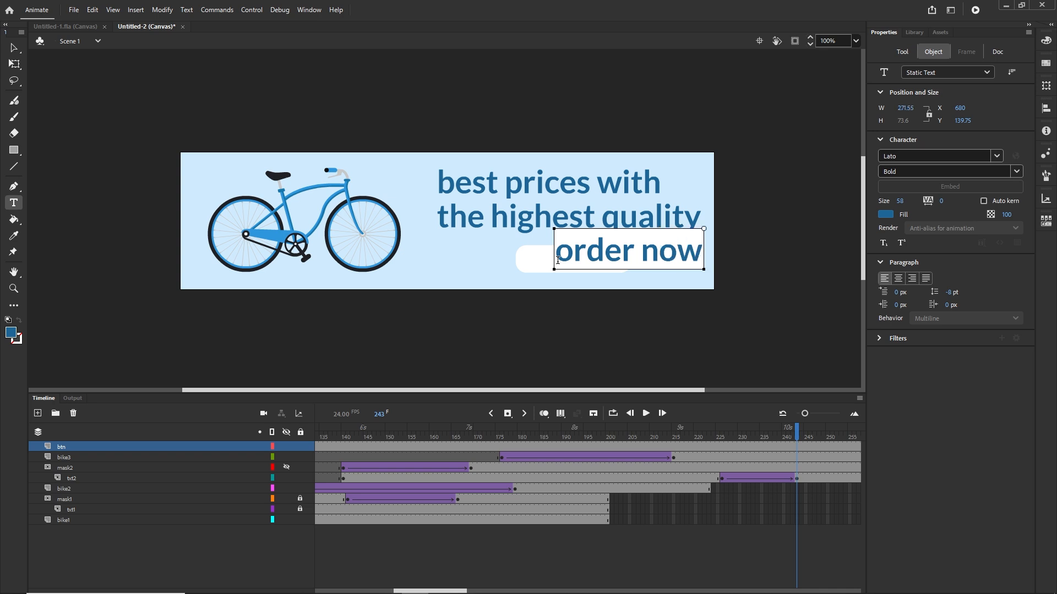
Place the "order now" text on the white rectangle and set its font size to 35
click(13, 53)
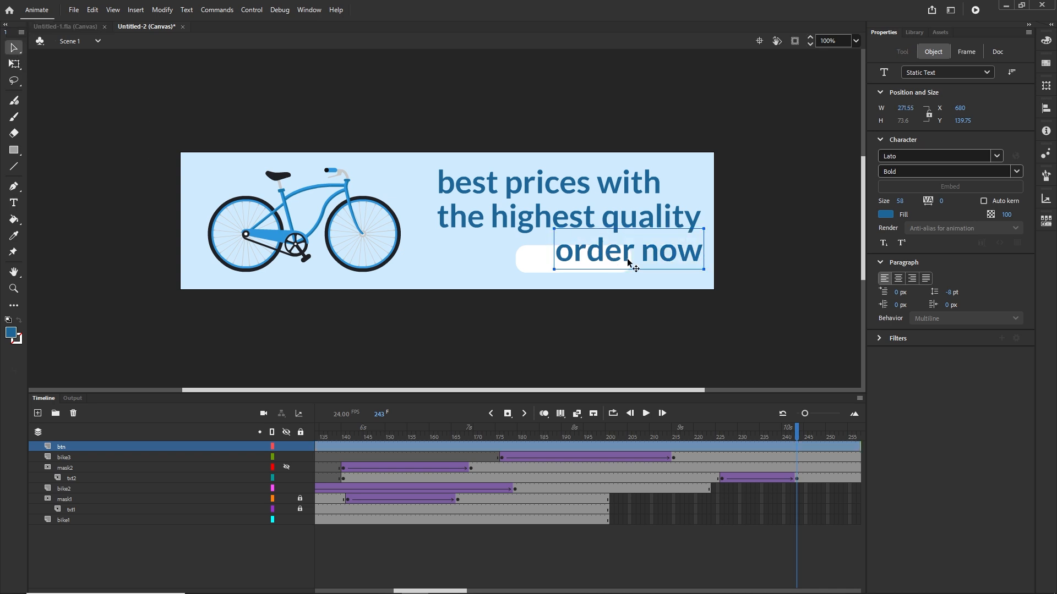
drag(894, 201, 890, 214)
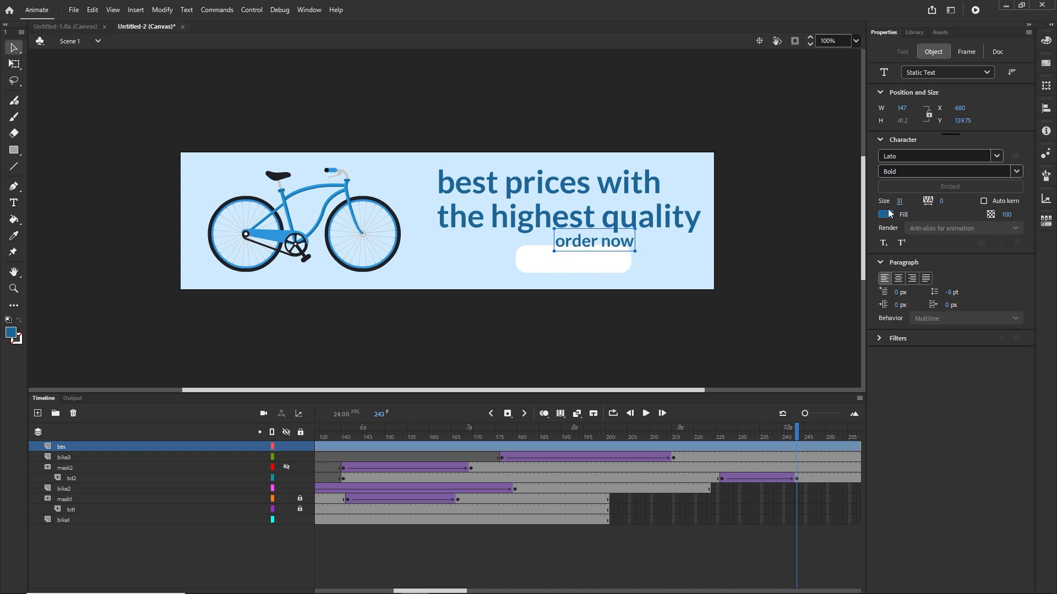
drag(625, 249, 606, 266)
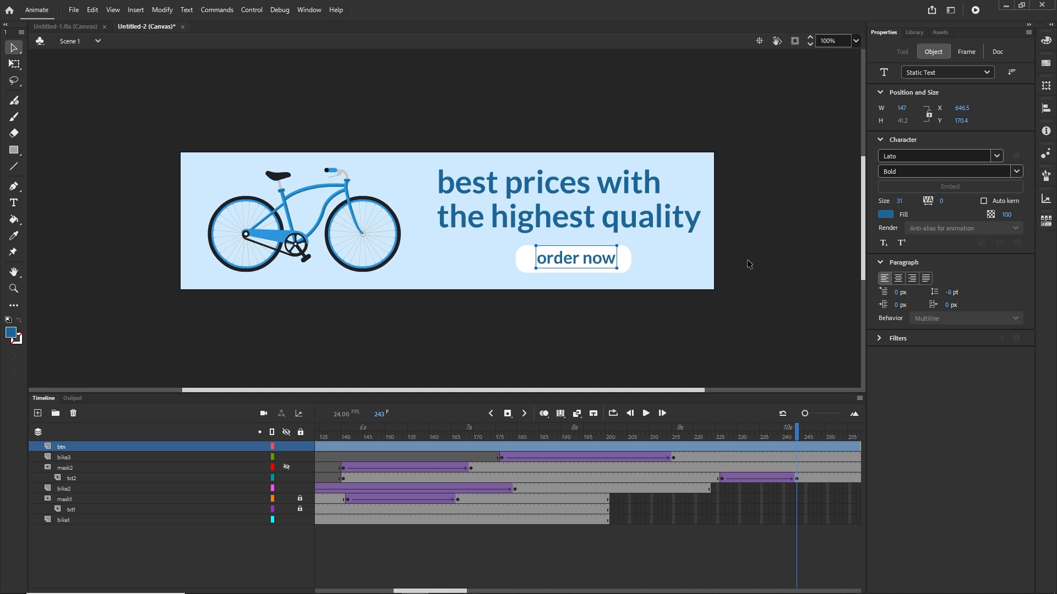
key(Up)
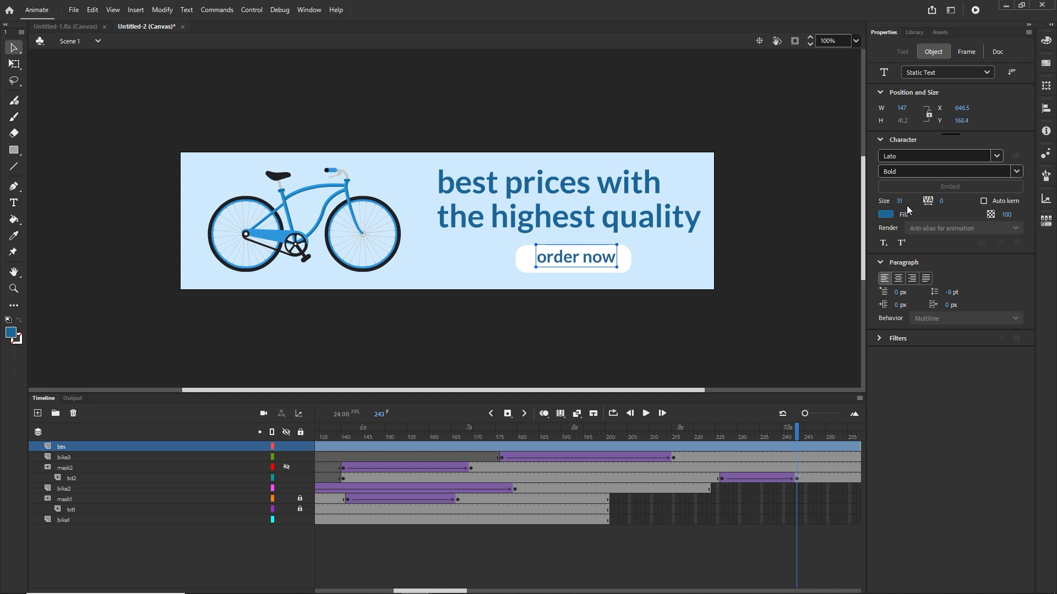
click(900, 203)
text(35)
key(Return)
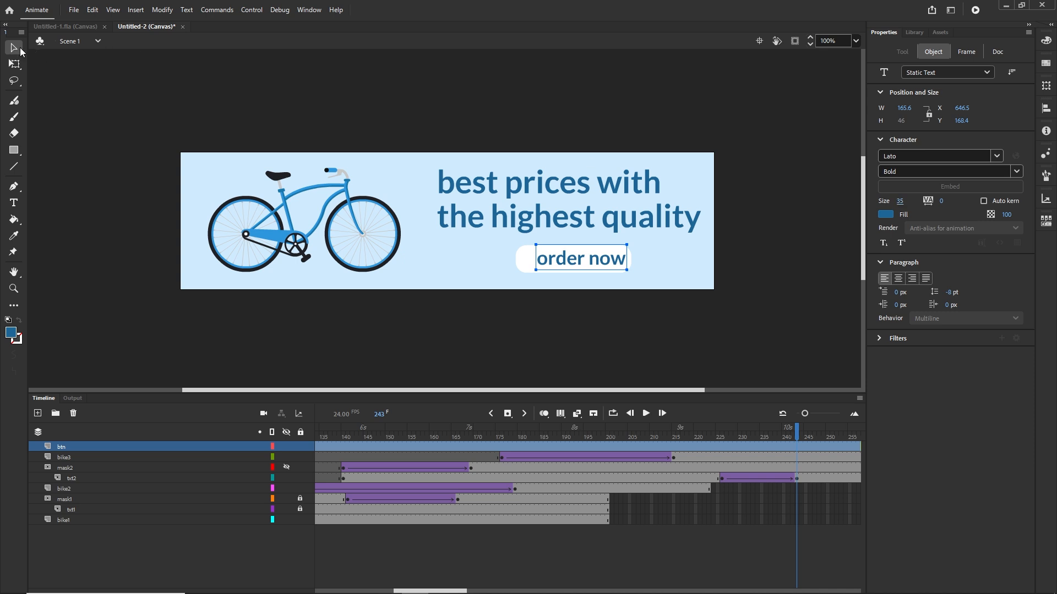
Nudge the "order now" text to X 631.5, Y 166.4 to centre it on the white rectangle
click(766, 260)
click(589, 262)
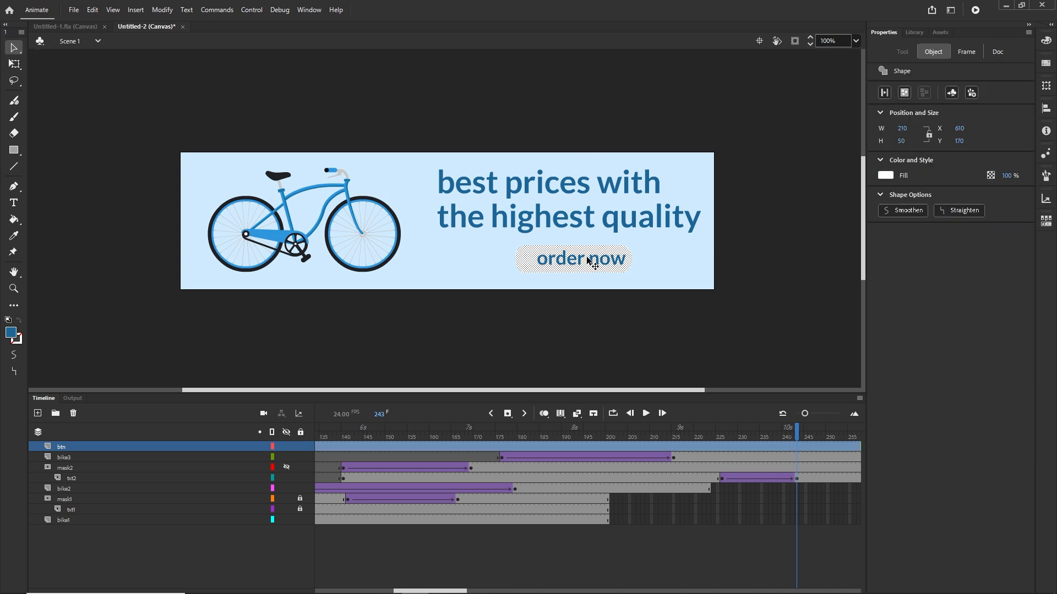
click(842, 285)
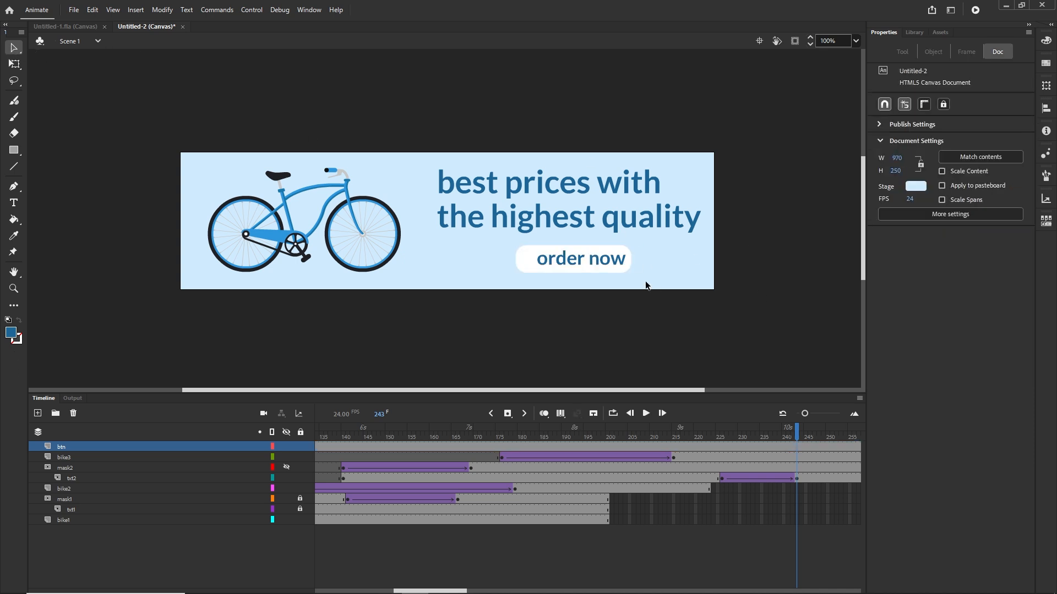
click(610, 265)
key(Left)
key(Left)
key(Left)
key(Left)
key(Left)
key(Left)
key(Left)
key(Left)
key(Left)
key(Left)
key(Left)
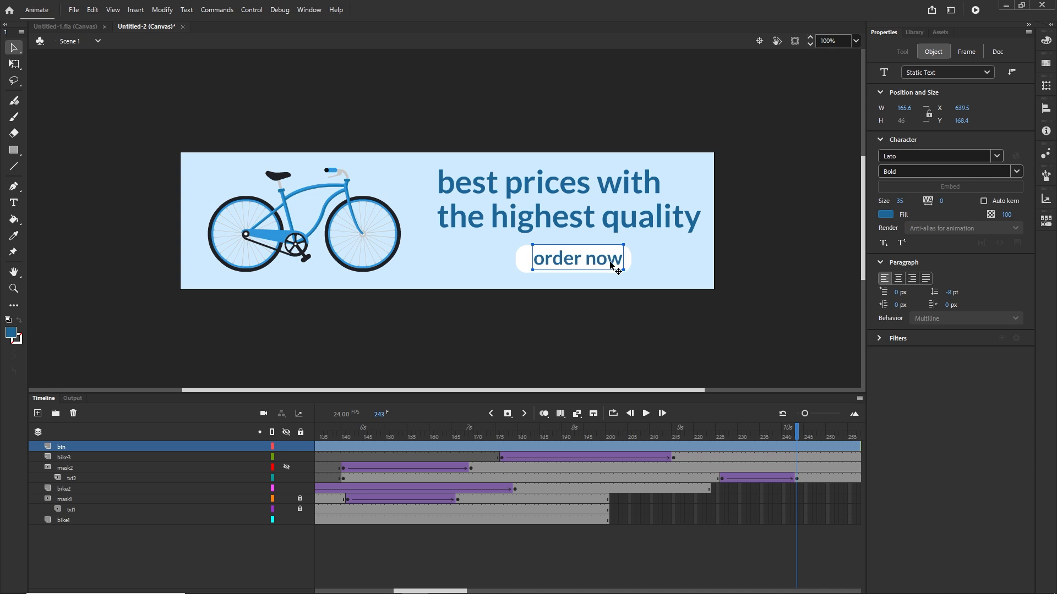
key(Left)
key(Up)
key(Up)
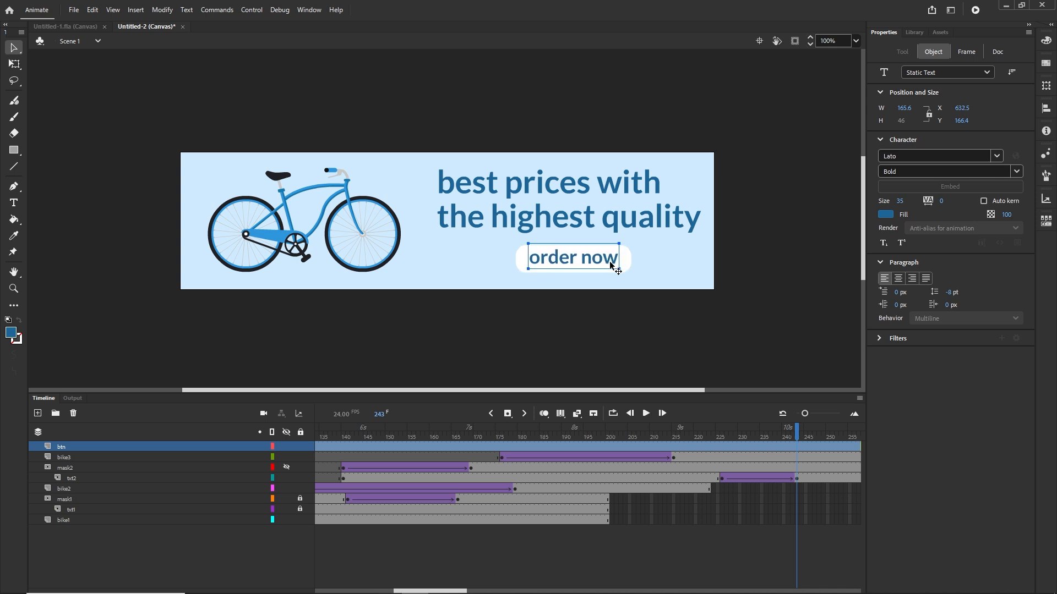
key(Left)
key(Left)
key(Left)
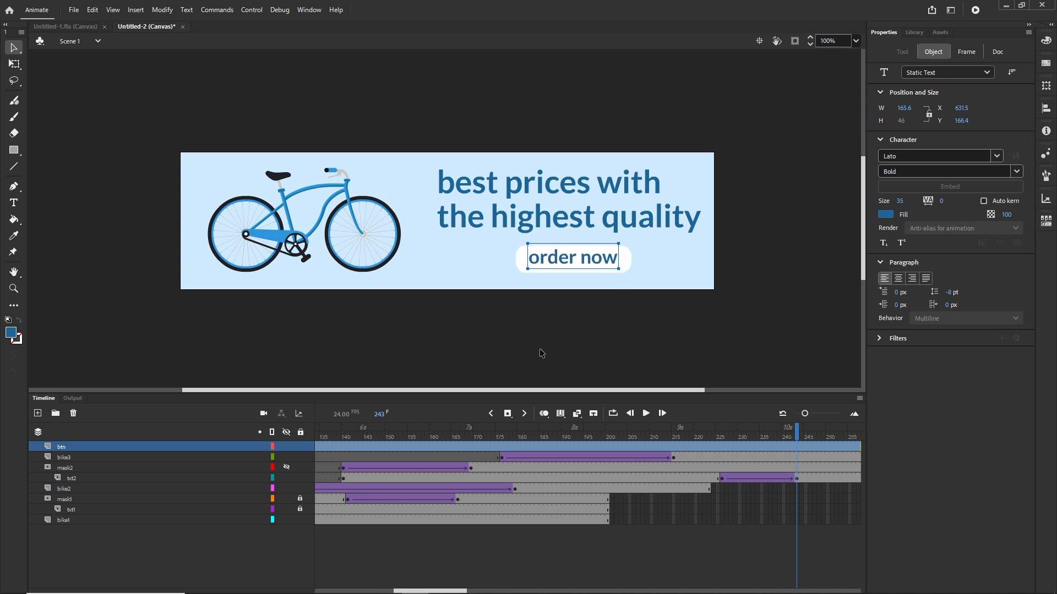
Convert the white rectangle and its "order now" text to a movie clip symbol named btn
drag(660, 297, 505, 242)
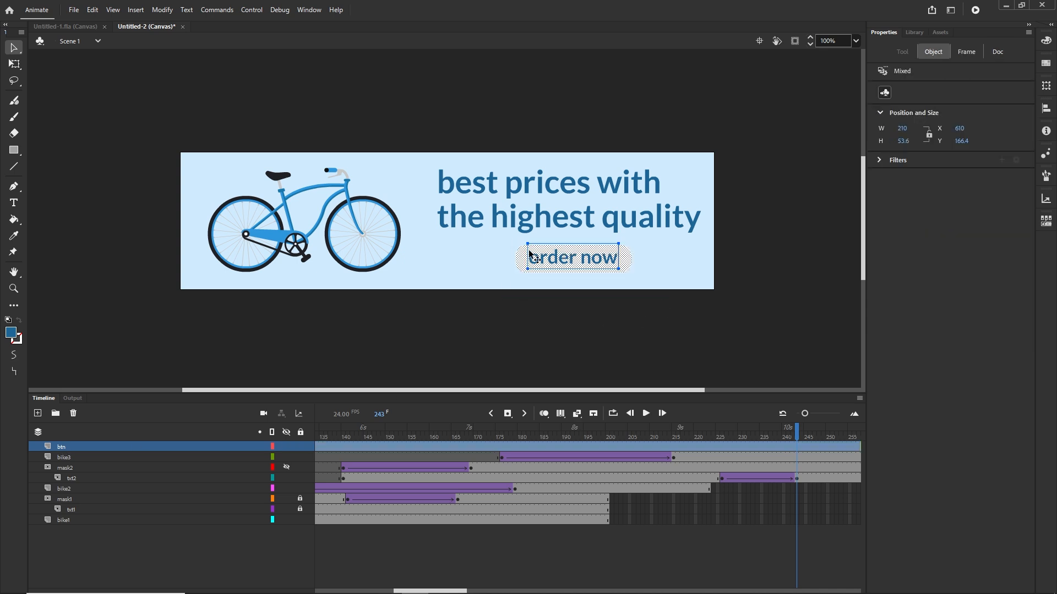
key(F8)
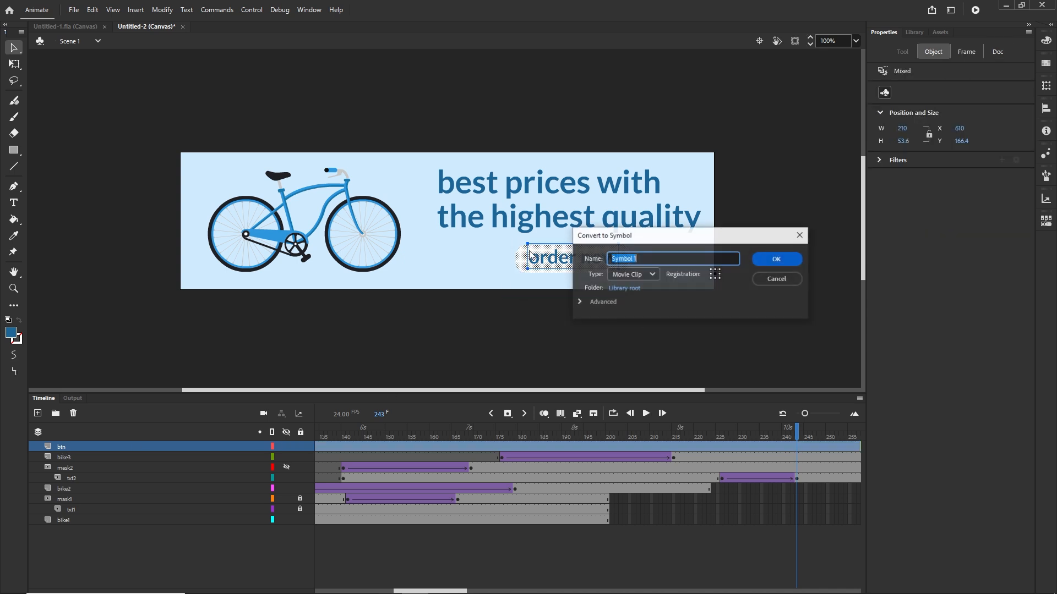
text(bt)
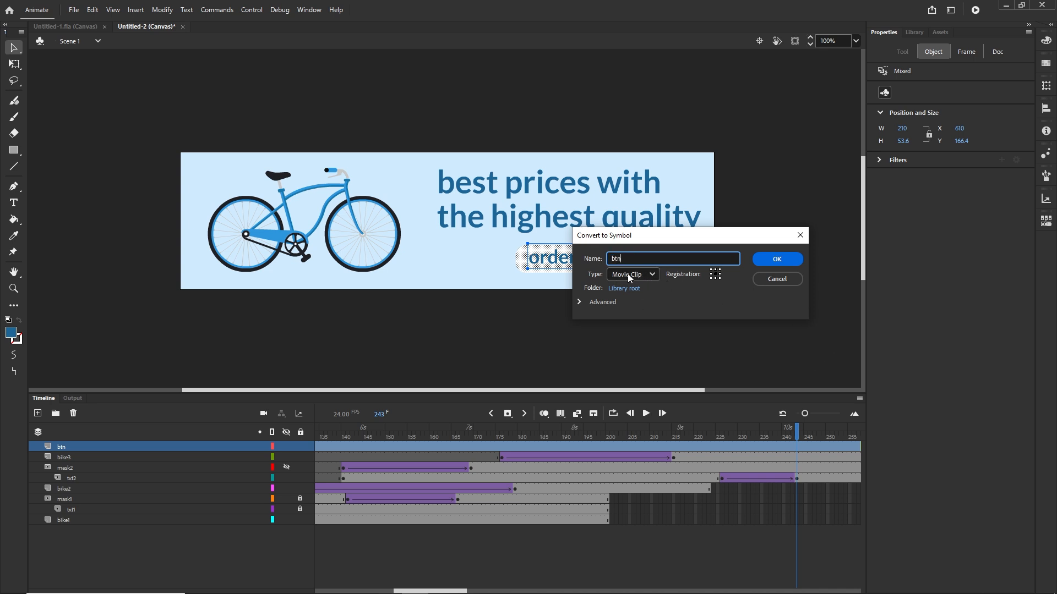
text(n)
click(777, 261)
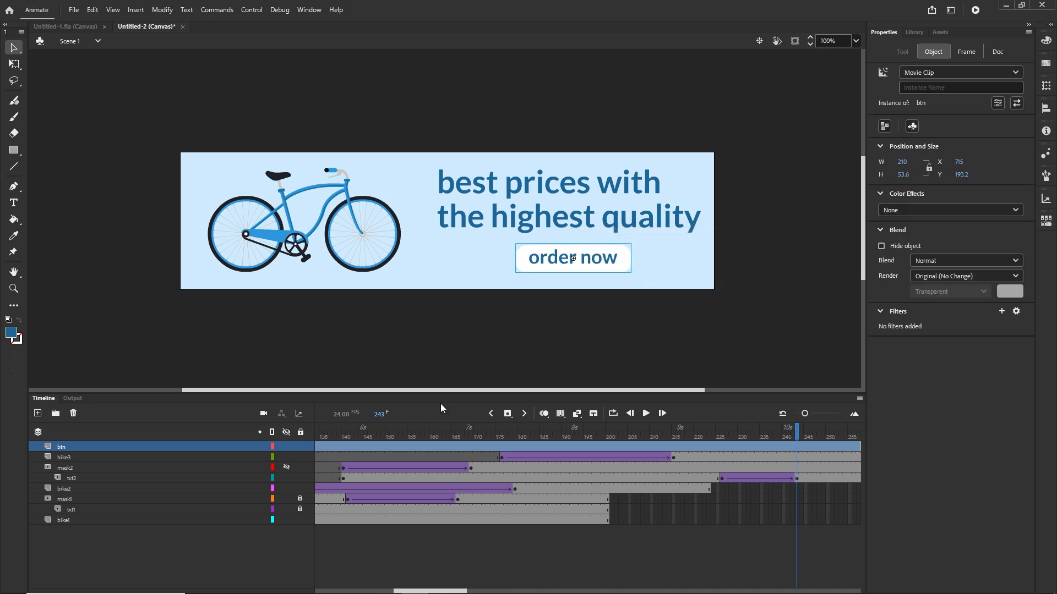
Move the btn layer's first keyframe to frame 240 and add another keyframe at frame 258
drag(441, 591, 352, 585)
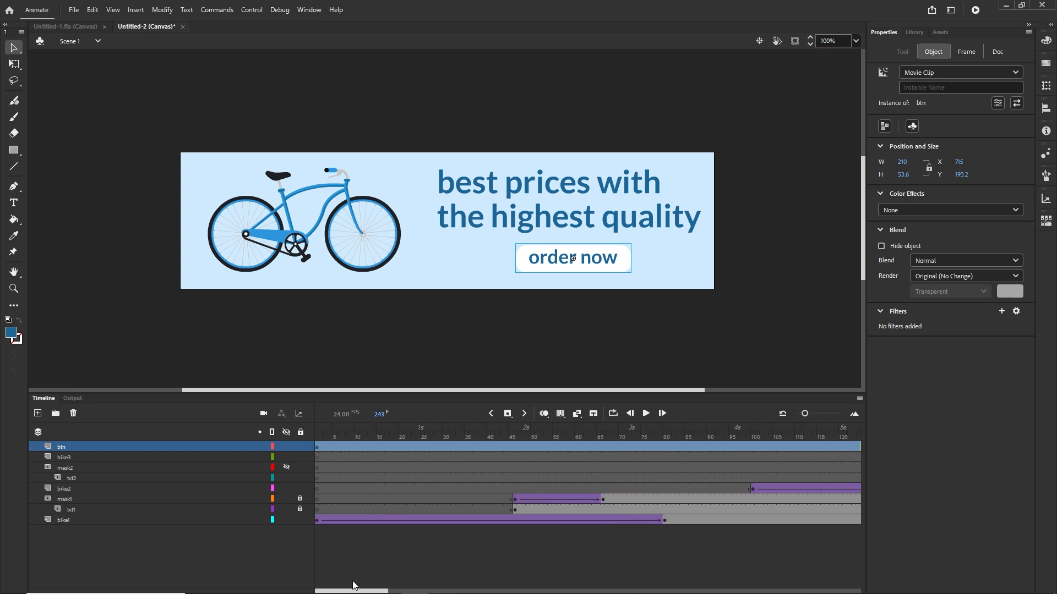
click(317, 447)
drag(766, 447, 664, 445)
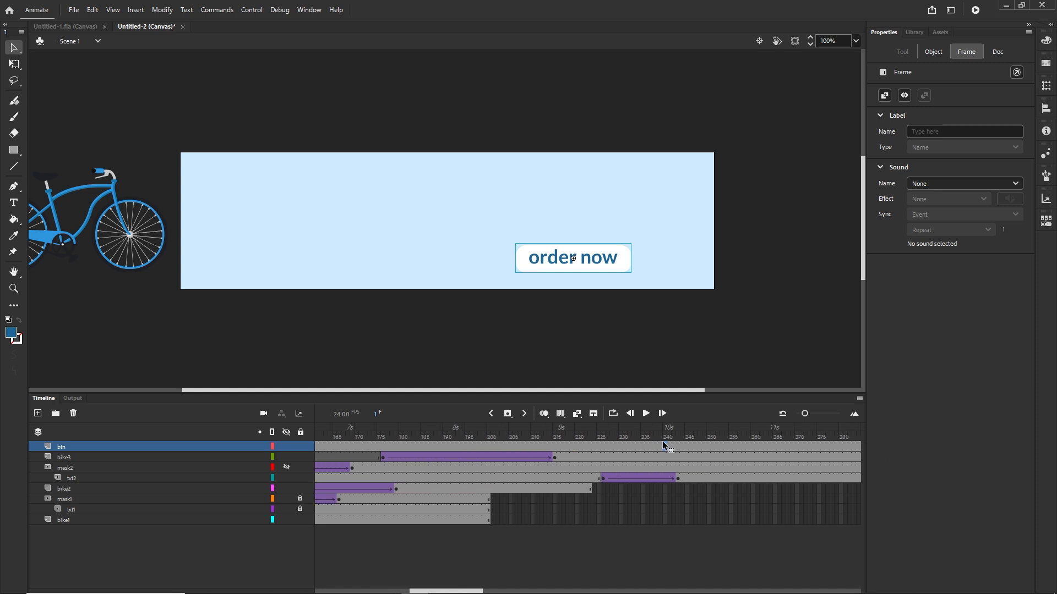
click(743, 449)
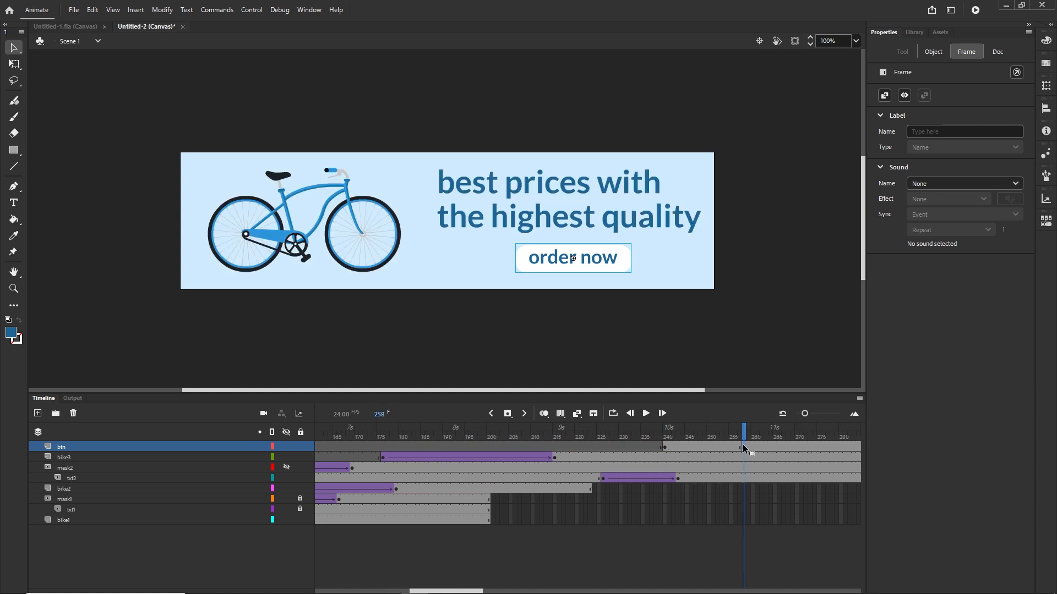
At frame 240 of the btn layer, shift the "order now" button straight down until it sits below the stage
click(664, 447)
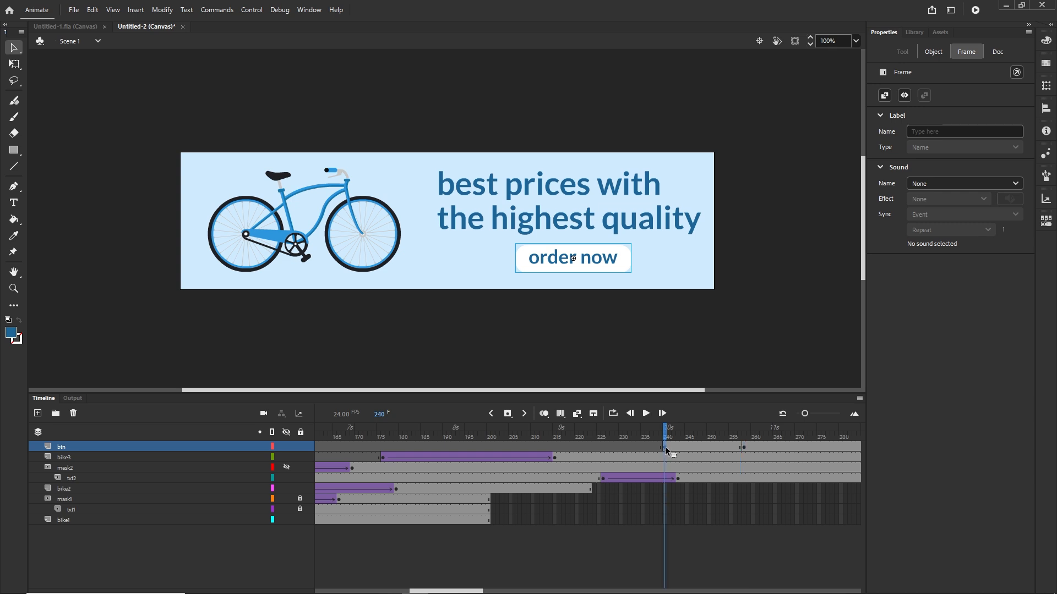
key(shift+Down)
key(shift+Down)
key(shift+Down)
key(shift+Down)
key(shift+Down)
key(shift+Down)
key(shift+Down)
key(shift+Down)
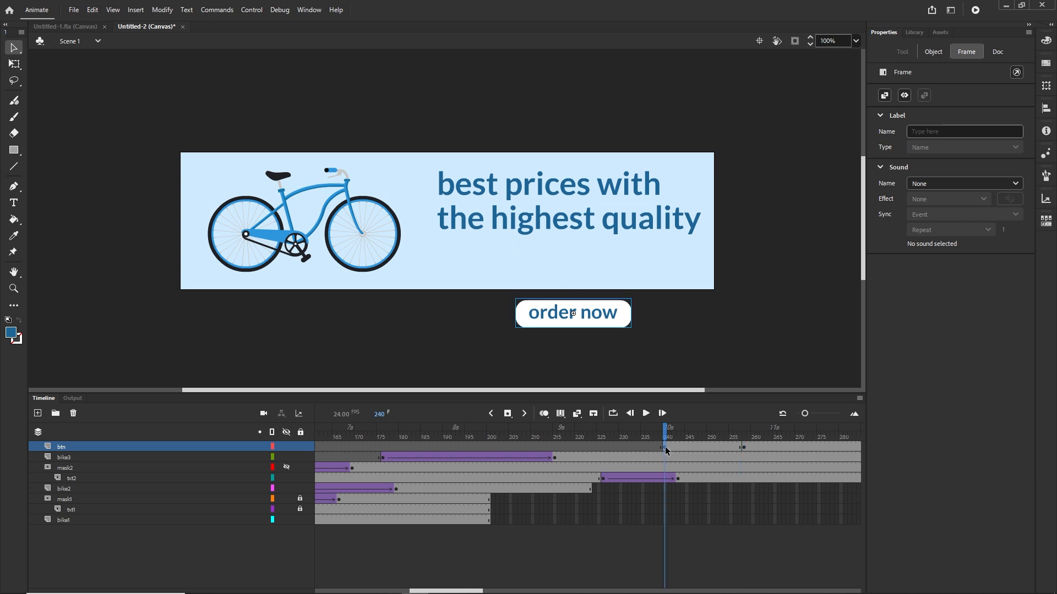
Create a classic tween between the btn layer's keyframes and apply the Ease In Out Quad effect
right_click(705, 449)
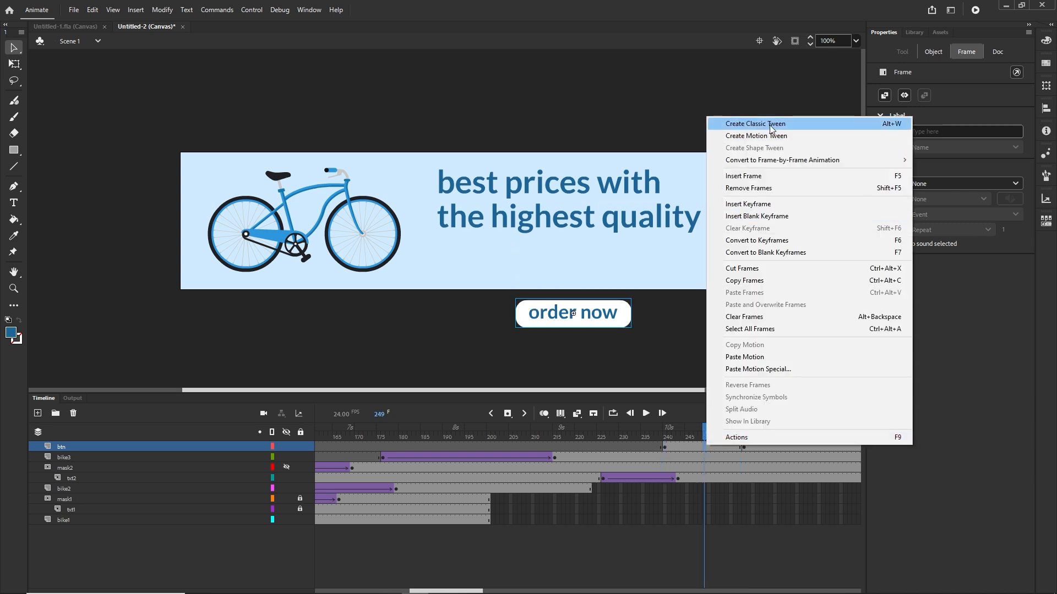
click(738, 123)
click(665, 448)
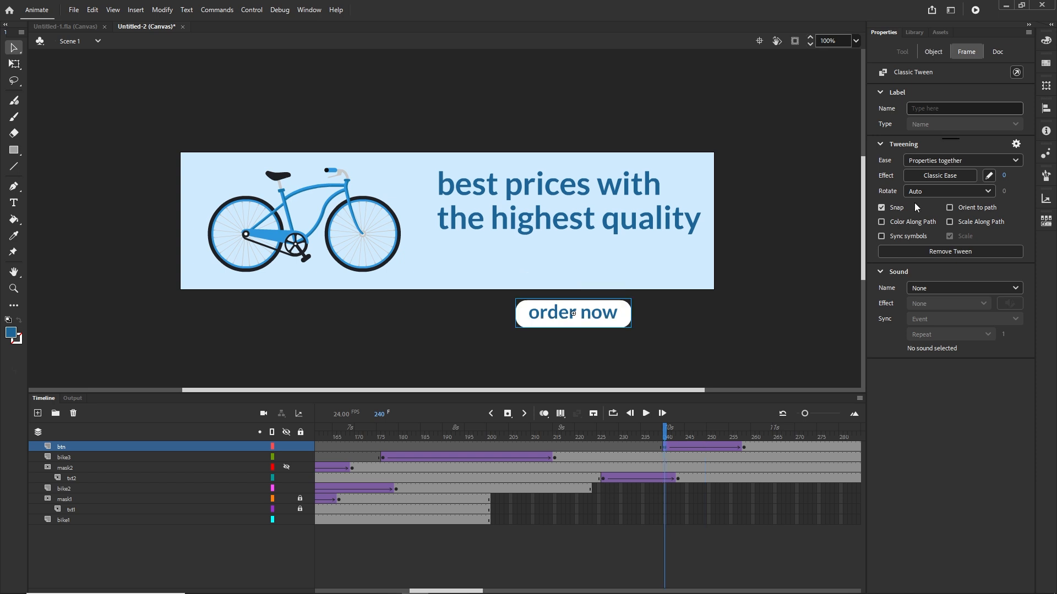
click(933, 177)
click(682, 227)
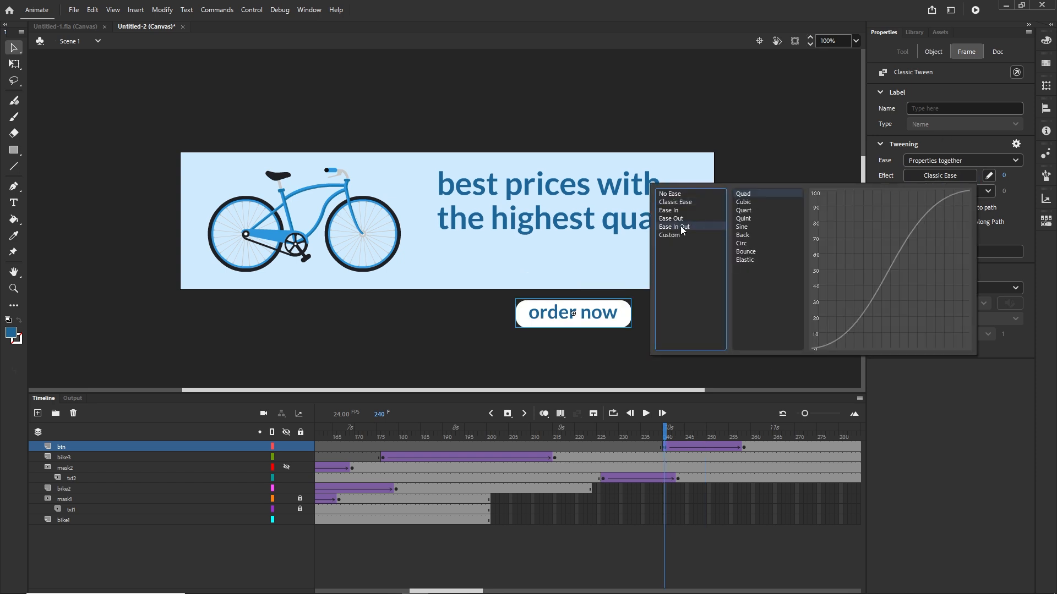
double_click(744, 194)
Scrub through the button animation and test the banner in the browser, then return to the timeline in Animate
drag(671, 441, 779, 438)
drag(481, 590, 517, 591)
key(ctrl+Return)
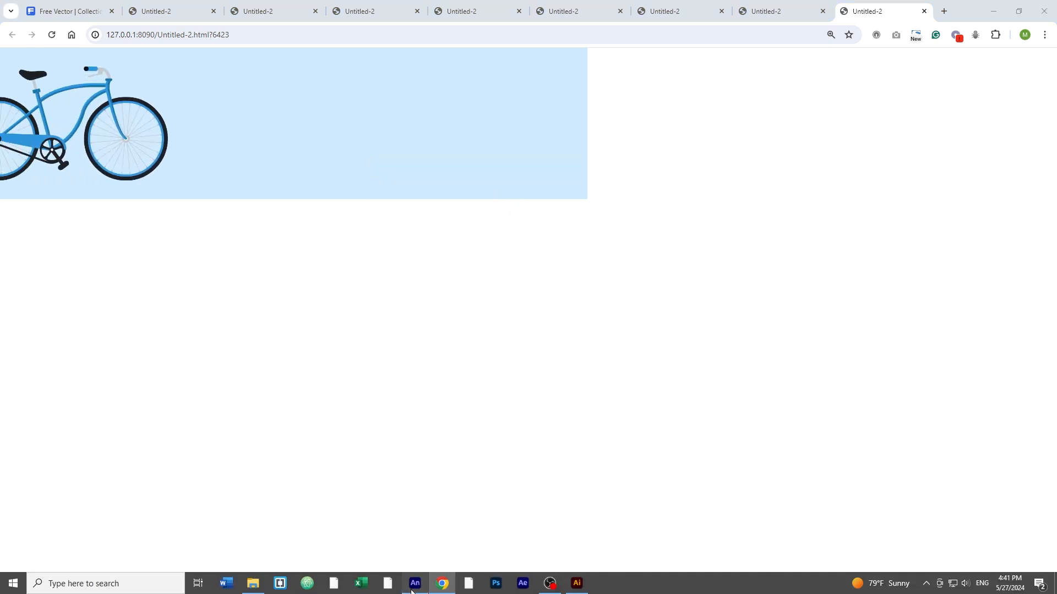
click(415, 583)
click(49, 399)
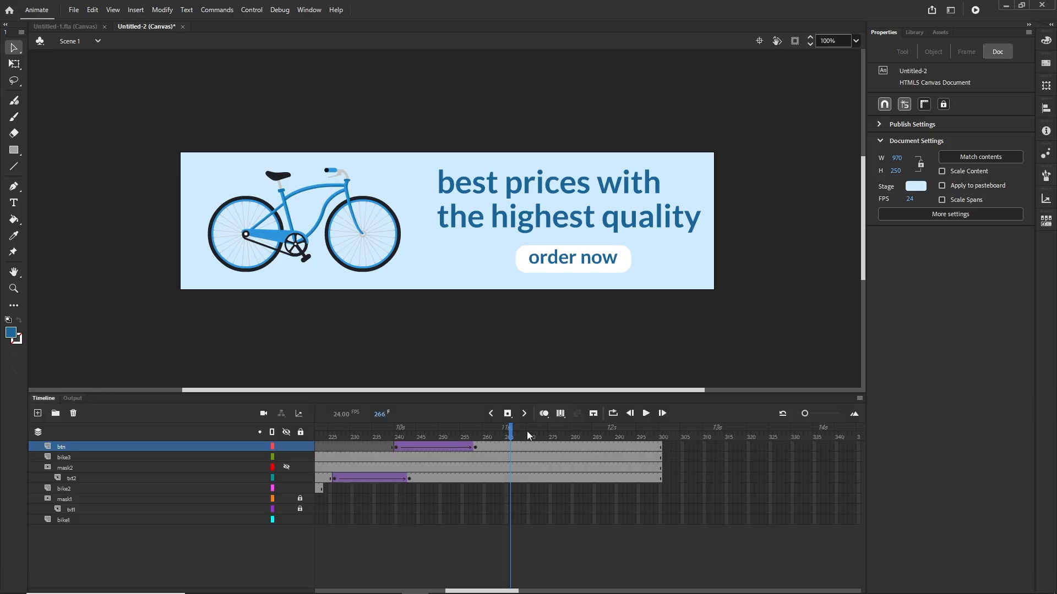
drag(495, 433, 554, 435)
Extend the btn, bike3, mask2 and txt2 layers to frame 321
click(753, 477)
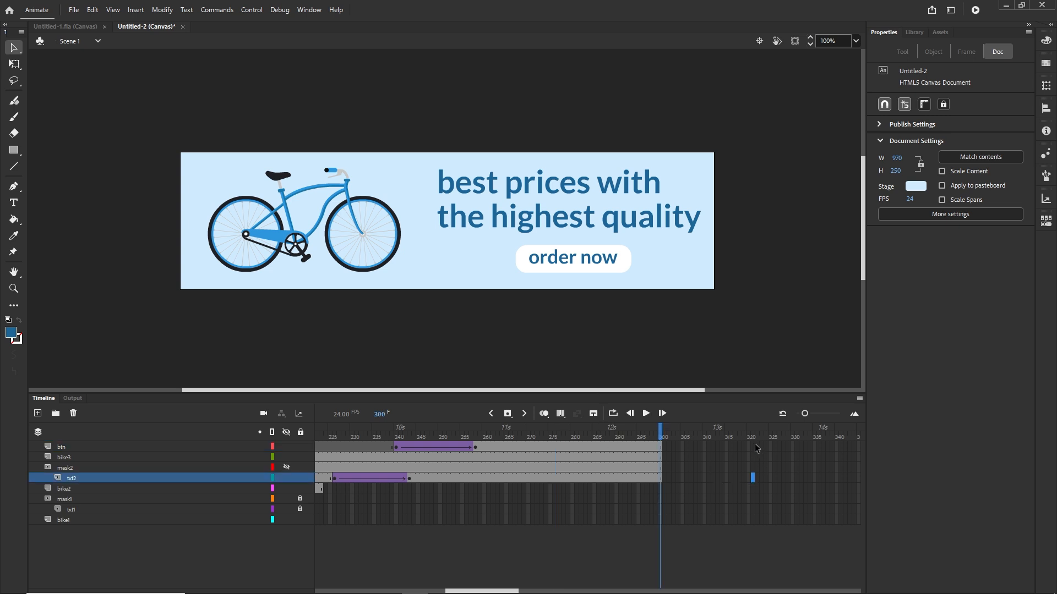
drag(753, 449, 753, 449)
key(F5)
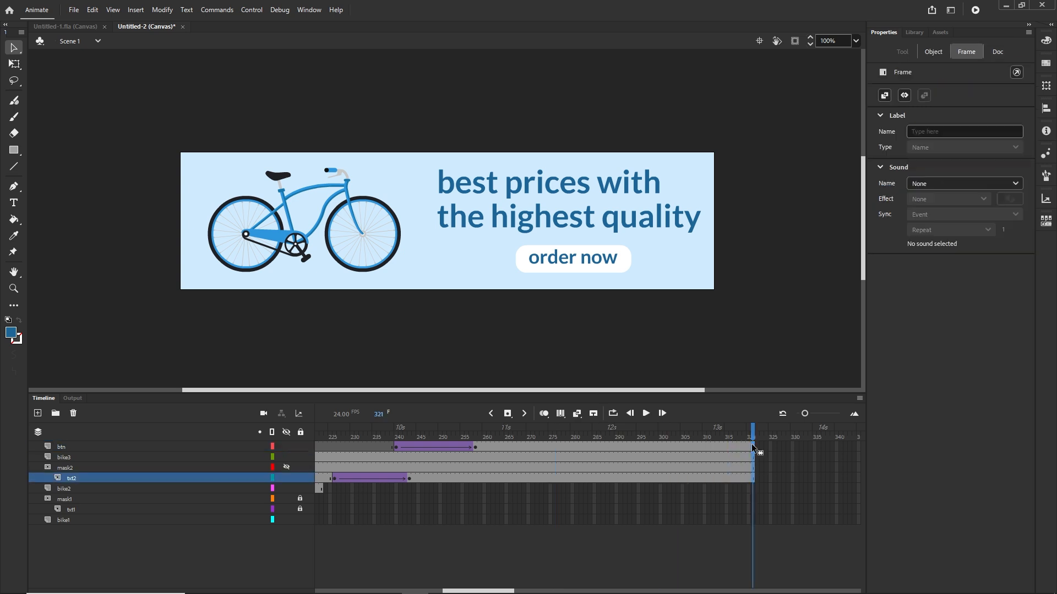
Remove all frames from frame 267 onward on the btn, bike3, mask2 and txt2 layers
click(517, 438)
drag(515, 434, 515, 434)
click(532, 330)
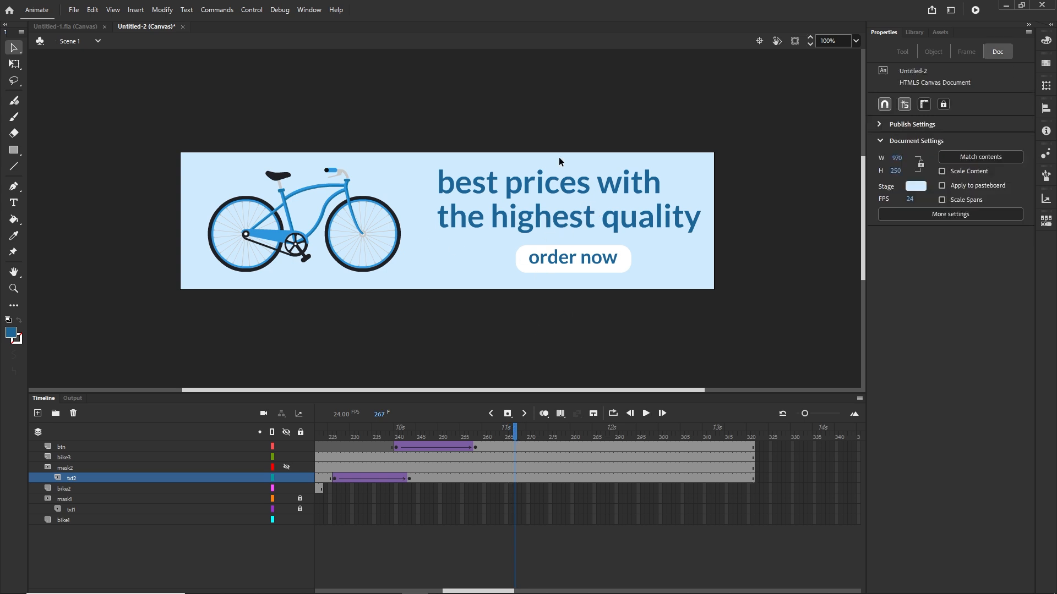
drag(517, 446, 788, 475)
right_click(576, 452)
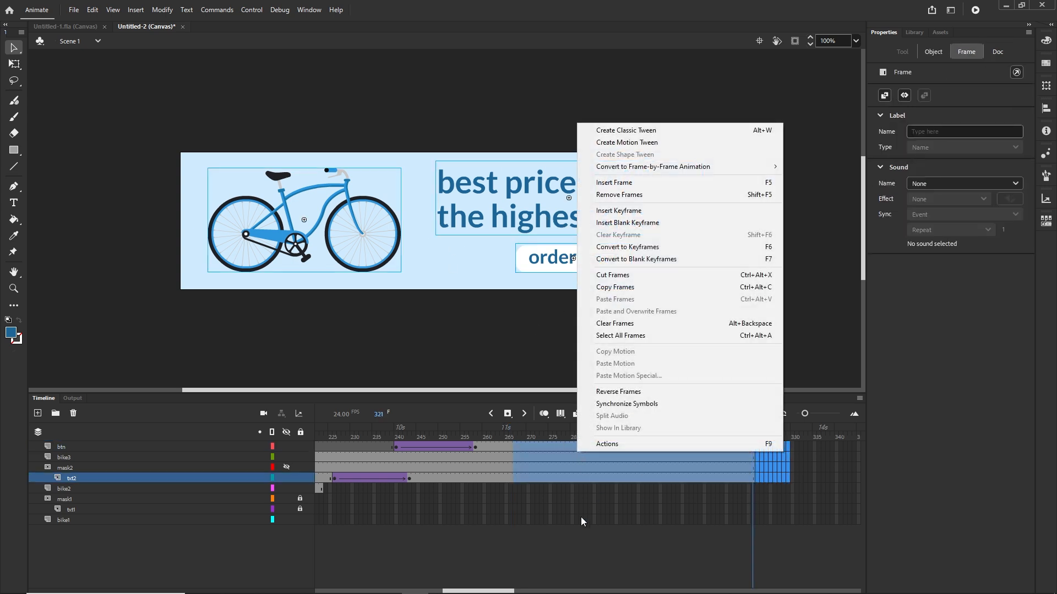
click(639, 197)
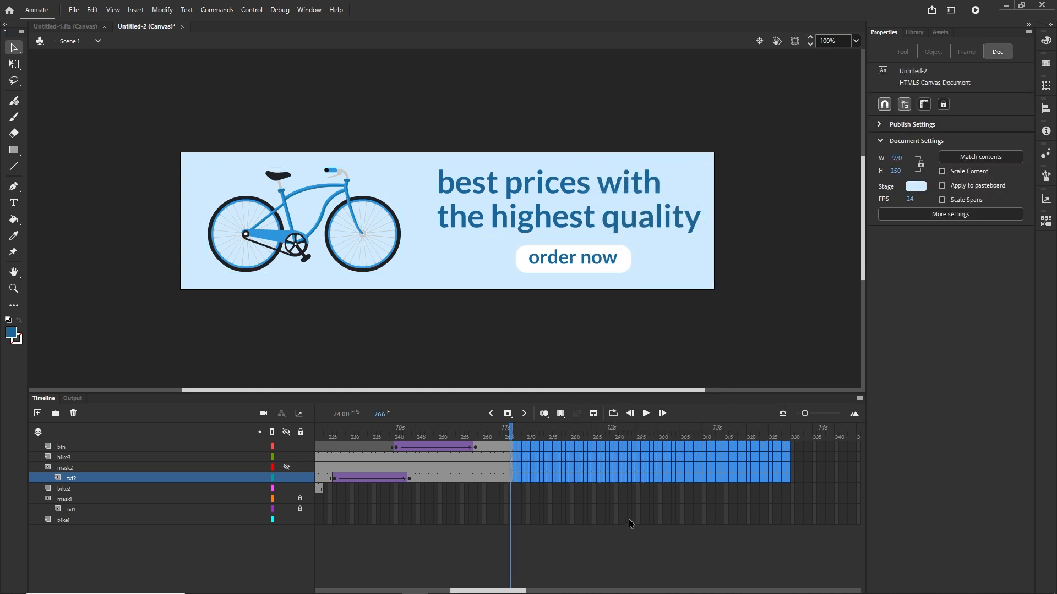
drag(517, 434, 495, 433)
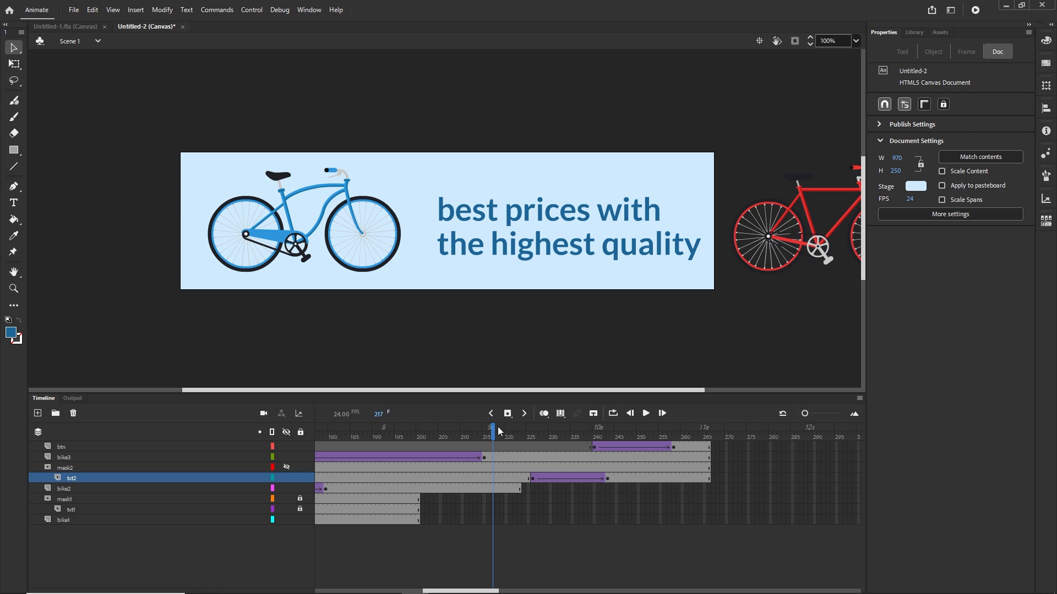
Start saving the document and create a folder named animate inside "55 bicyle animate\tutorial" as its location
key(ctrl+s)
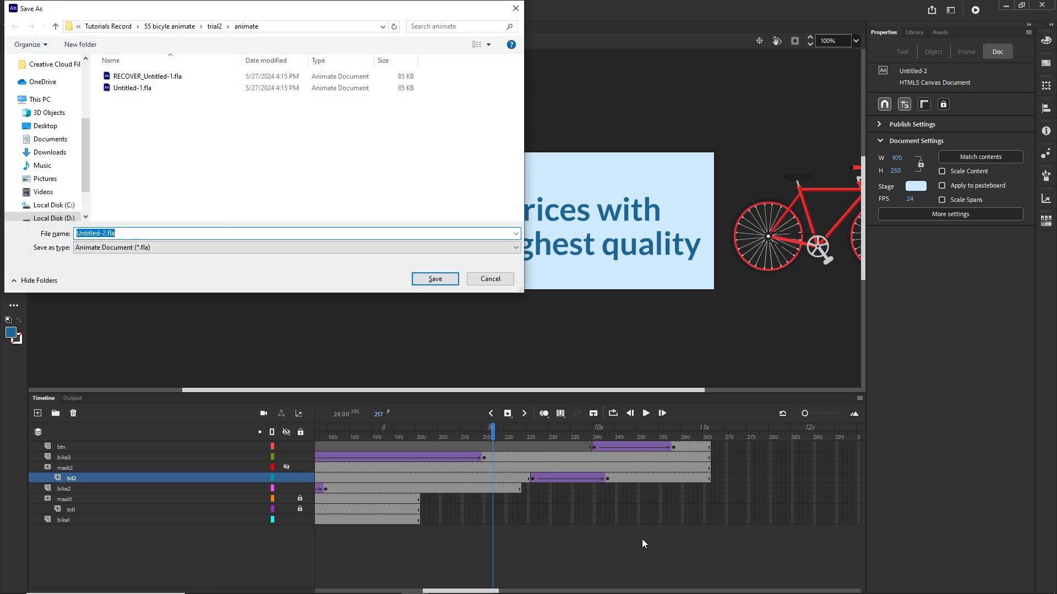
click(168, 26)
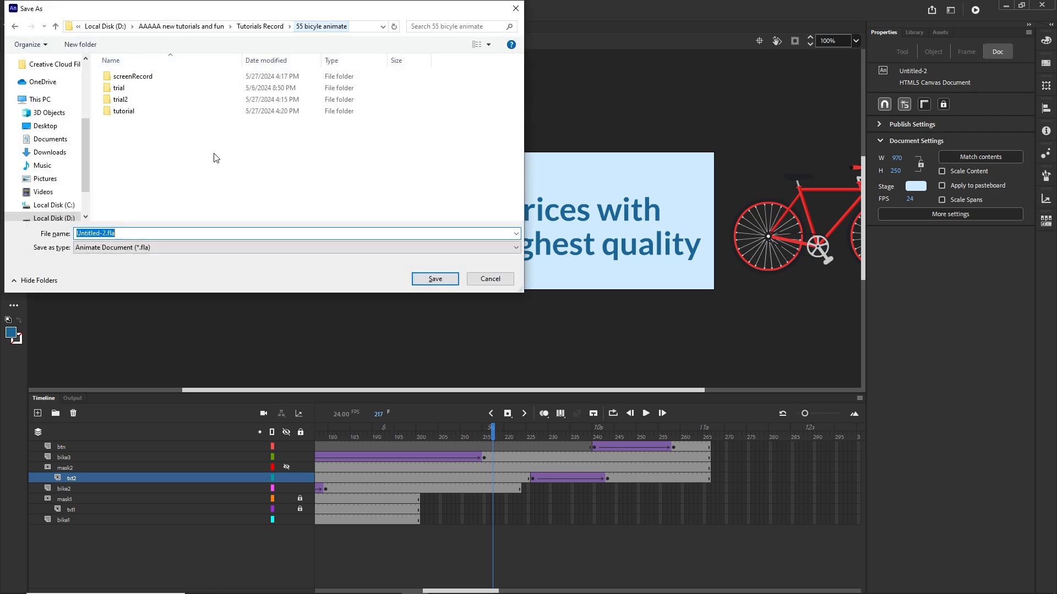
double_click(122, 113)
right_click(118, 135)
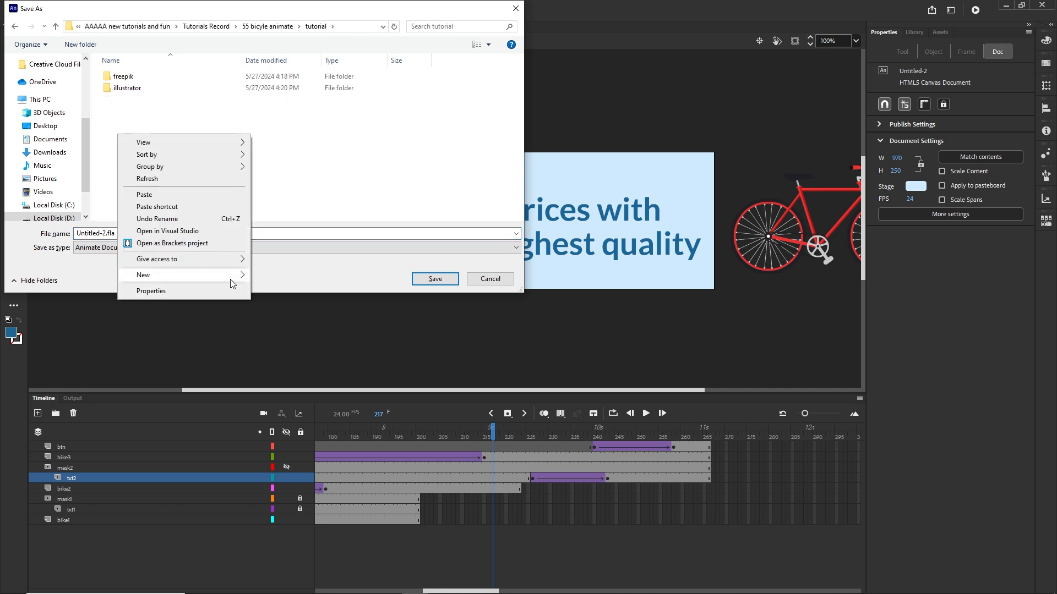
mouse_move(231, 275)
click(286, 276)
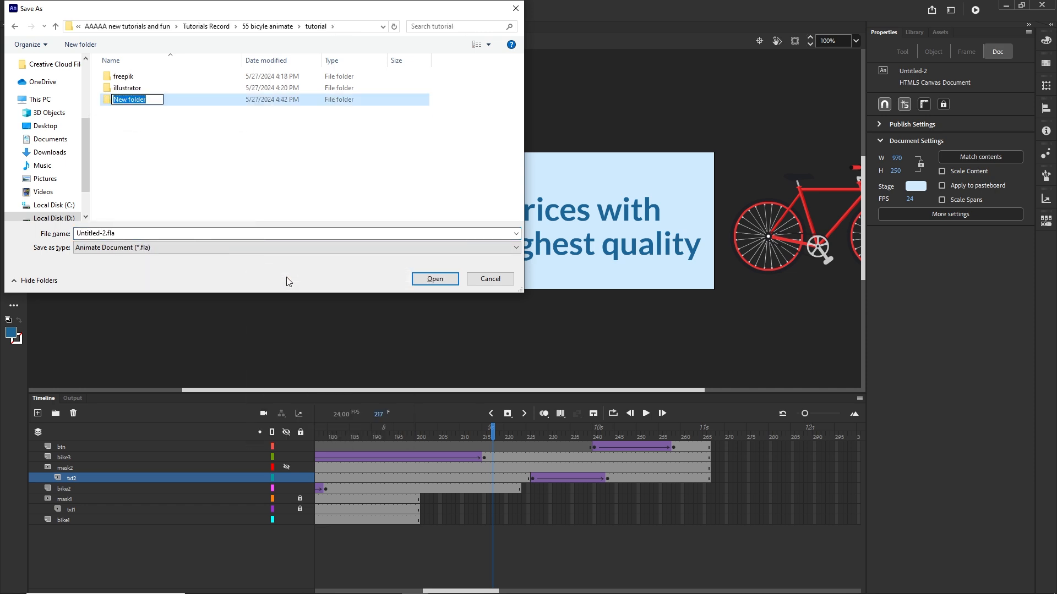
text(animate)
click(142, 112)
double_click(126, 77)
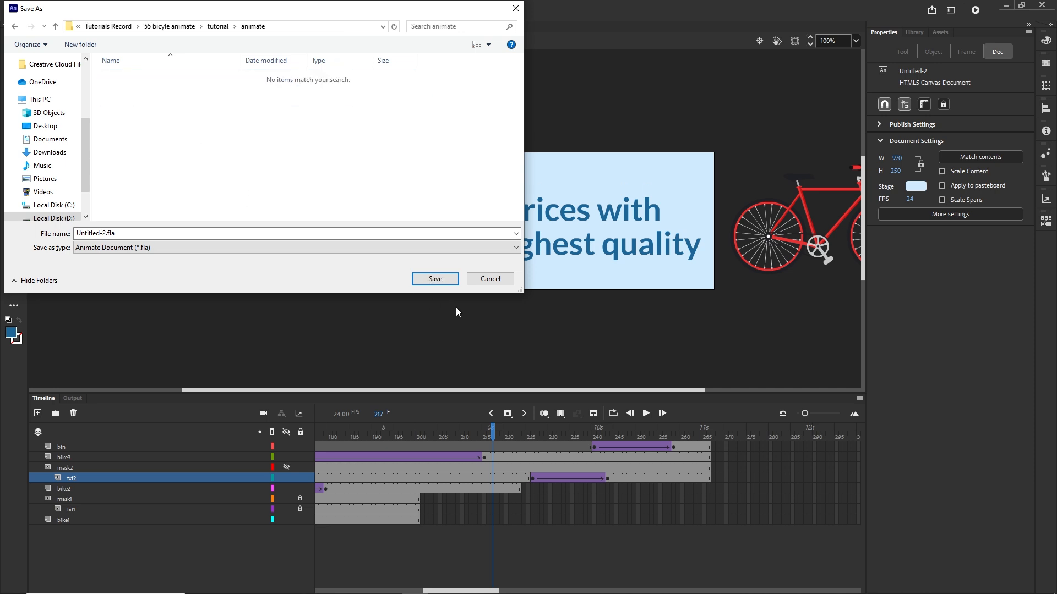
Name the document bikes and save it in the animate folder
drag(75, 233, 209, 233)
text(bikes)
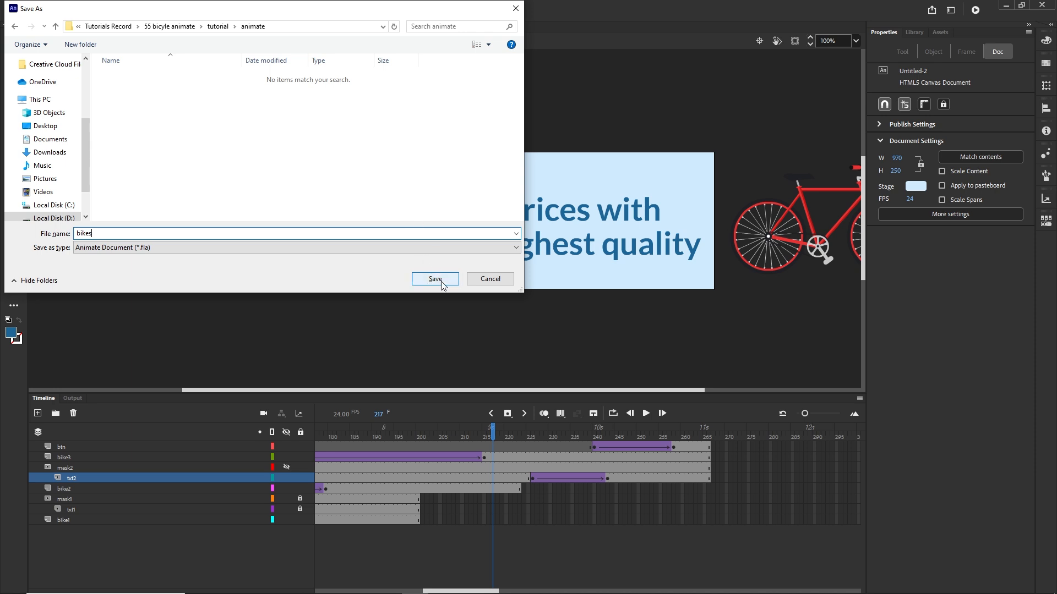
click(436, 279)
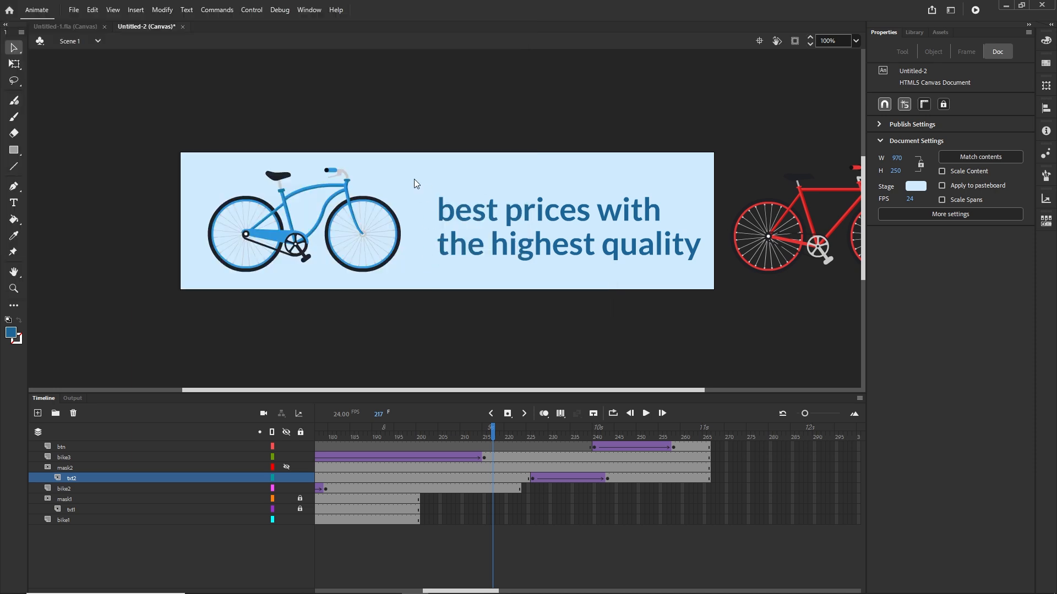
Switch to File Explorer and check the saved files in the tutorial\animate folder
click(252, 583)
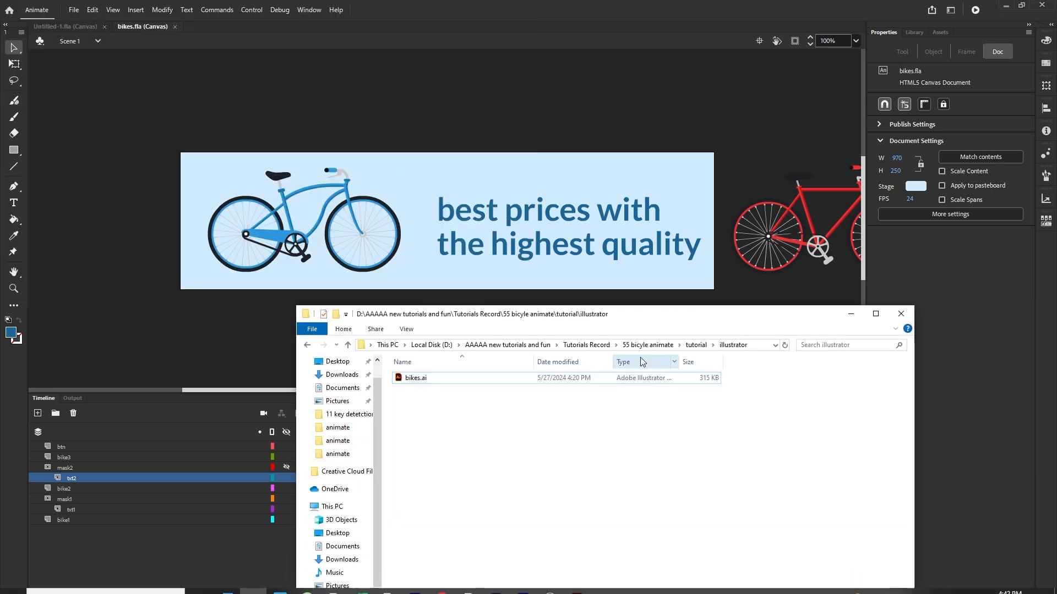
click(695, 345)
double_click(417, 378)
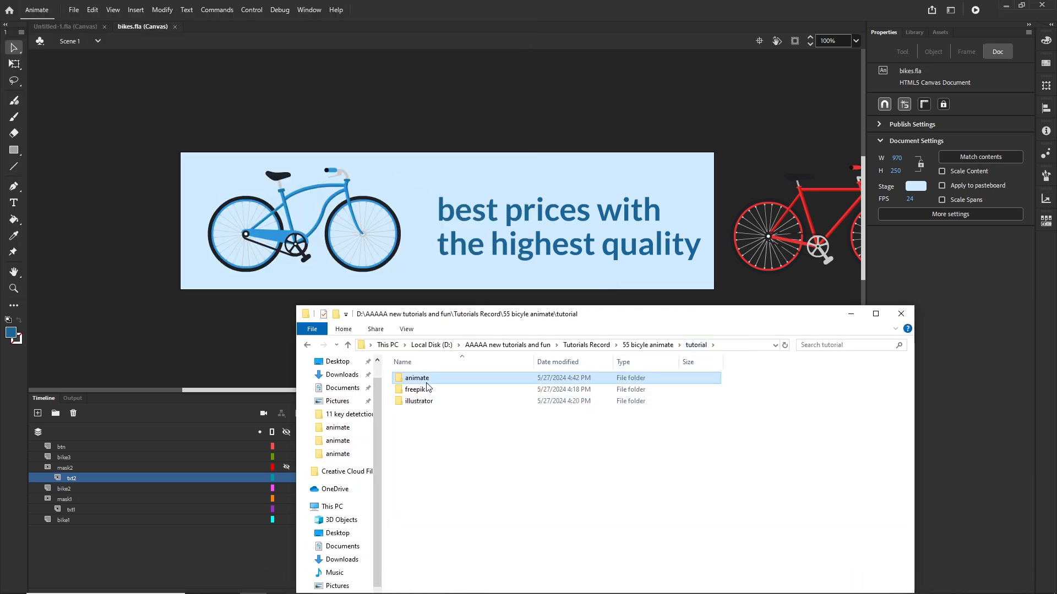
click(418, 378)
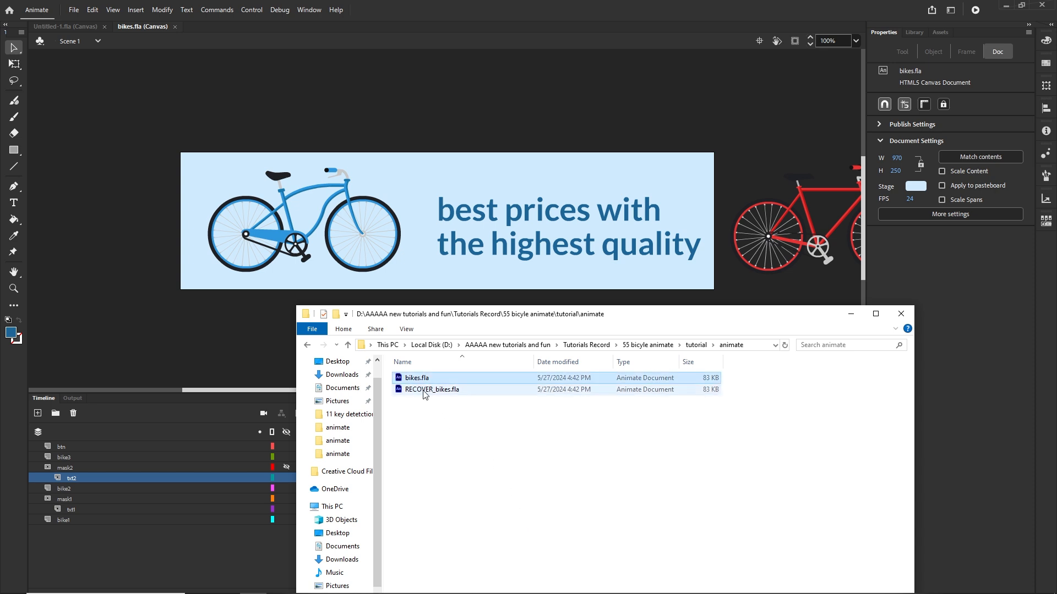
click(424, 389)
click(851, 315)
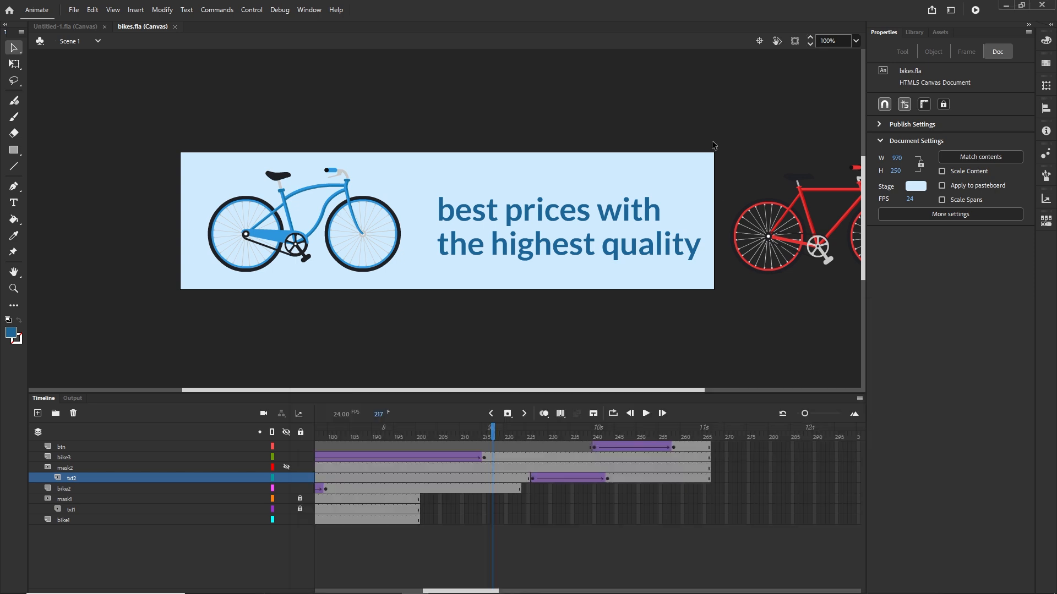
Test the banner in the browser and inspect the files it generates in the animate folder
key(ctrl+Return)
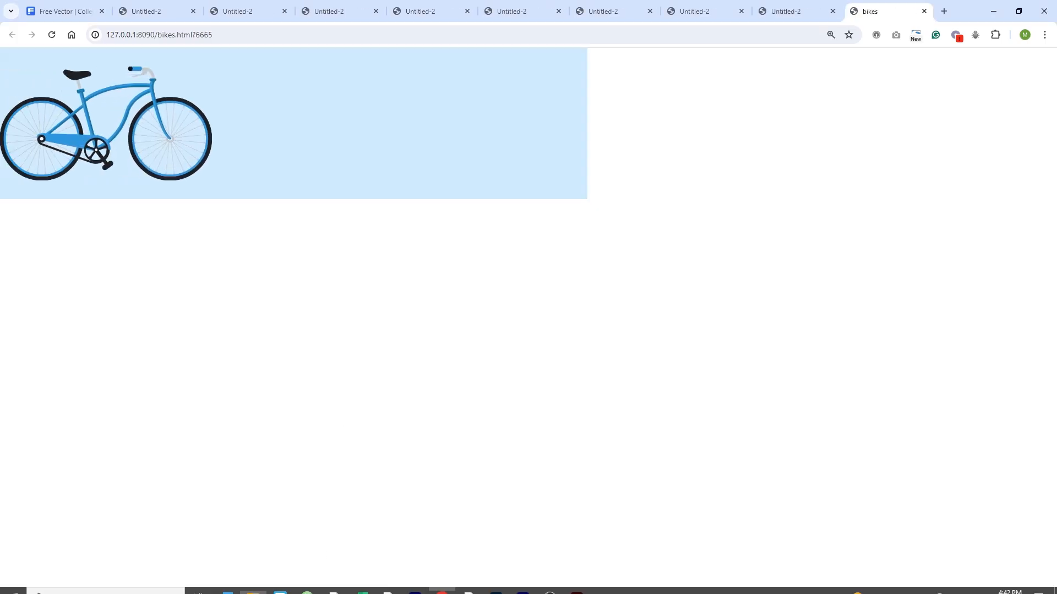
click(253, 583)
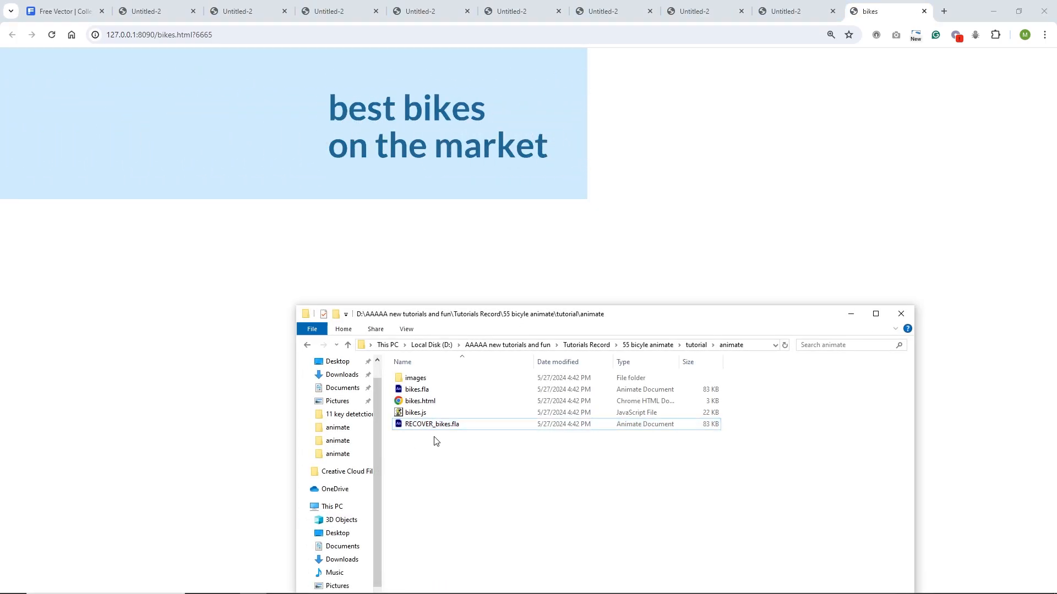
click(422, 403)
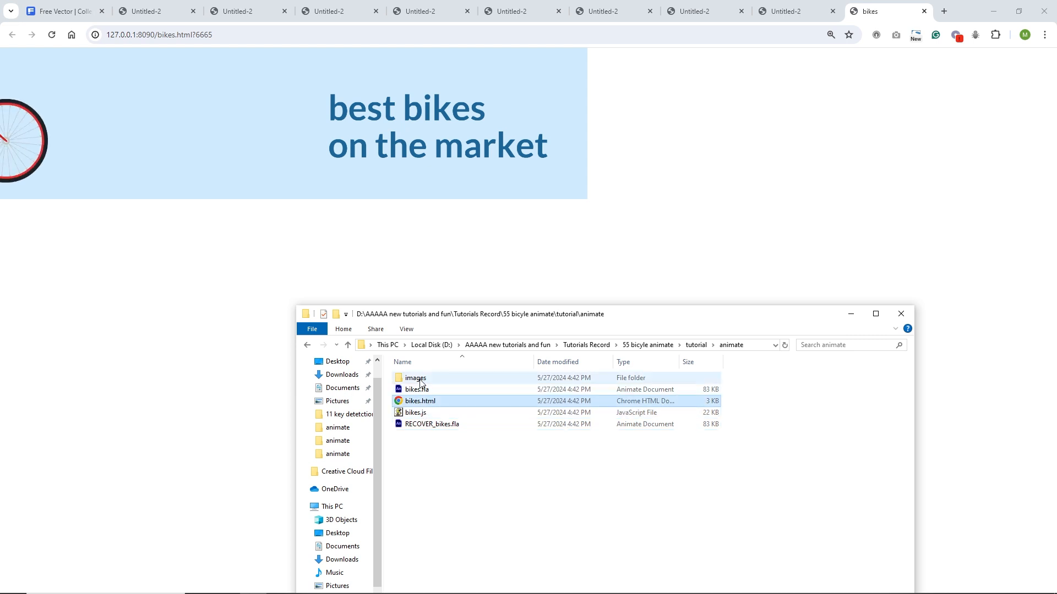
Delete bikes.js, bikes.html and the images folder from the animate folder
click(427, 413)
key(Delete)
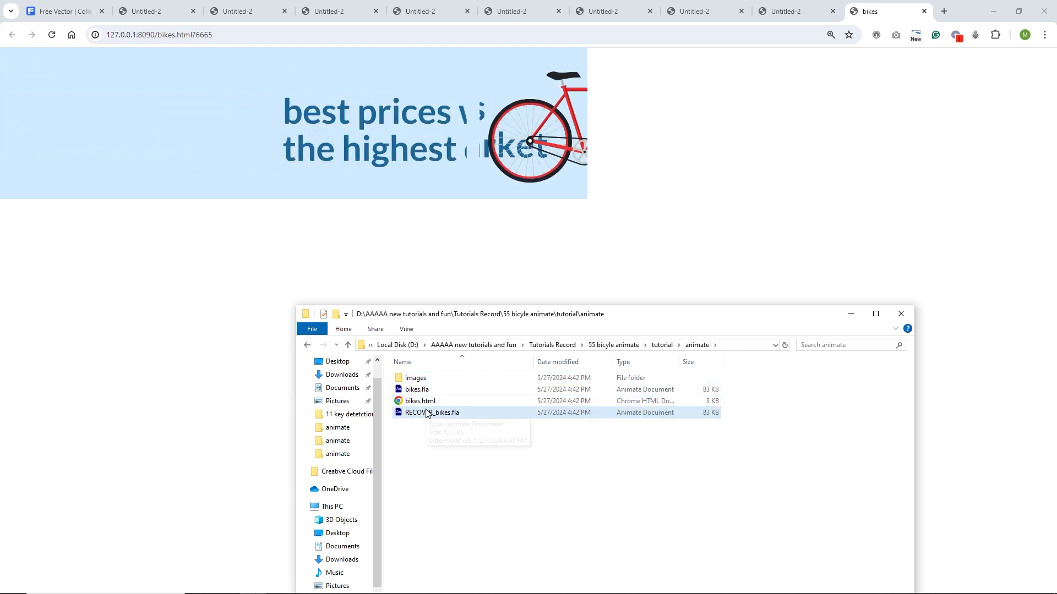
click(429, 403)
key(Delete)
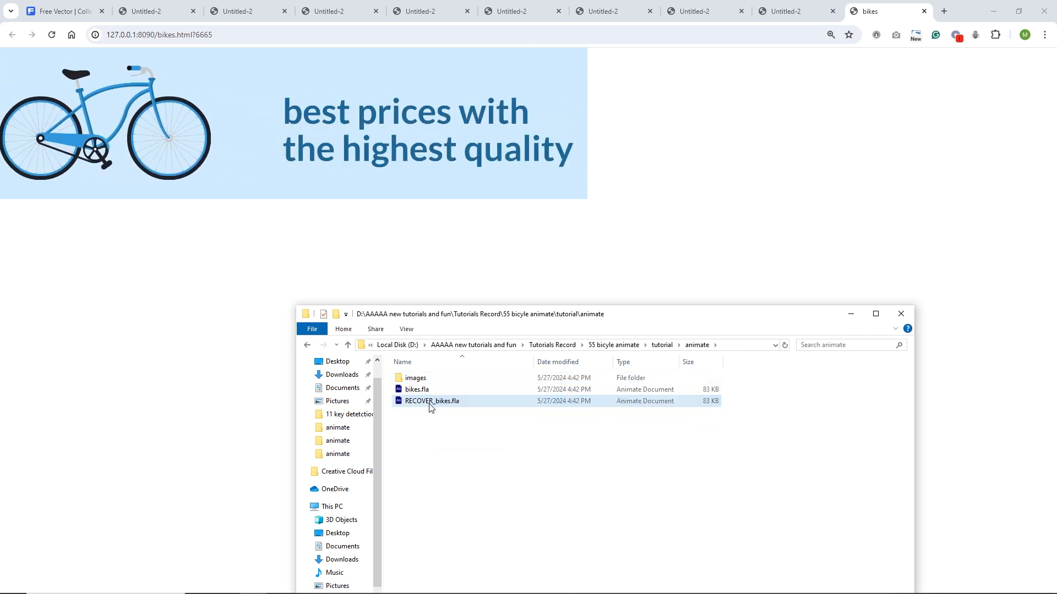
click(417, 379)
key(Delete)
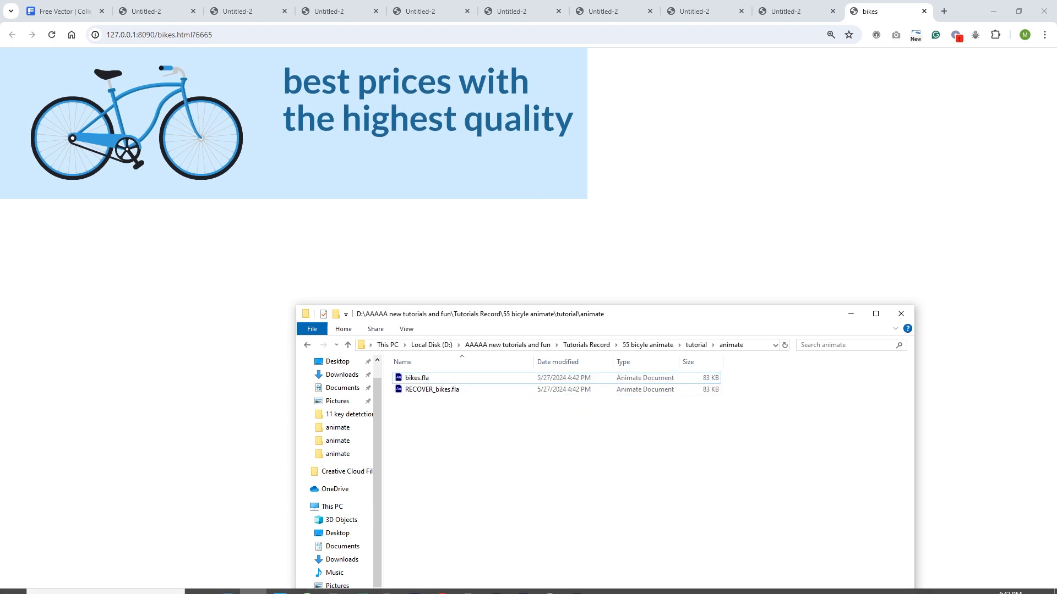
Switch to Animate and browse the publish destination in the publish settings to 55 bicyle animate\tutorial\animate
click(415, 586)
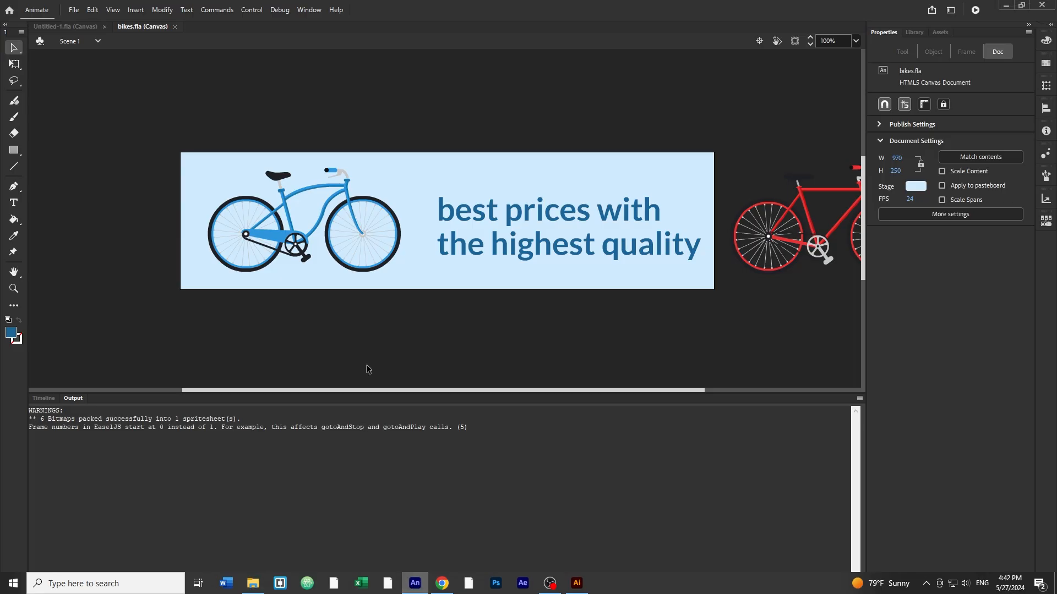
click(73, 10)
click(124, 215)
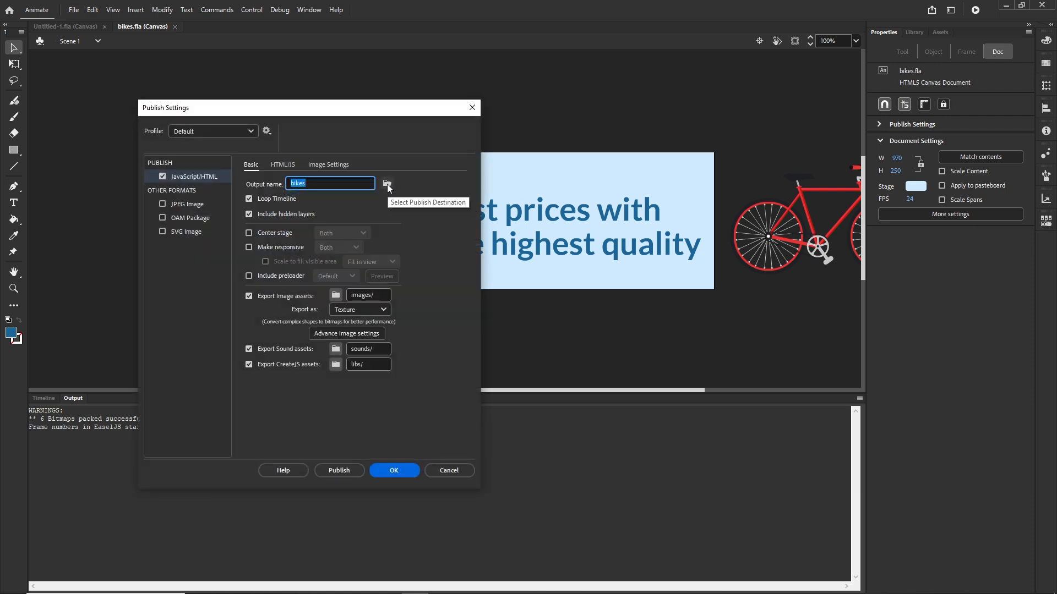
click(386, 183)
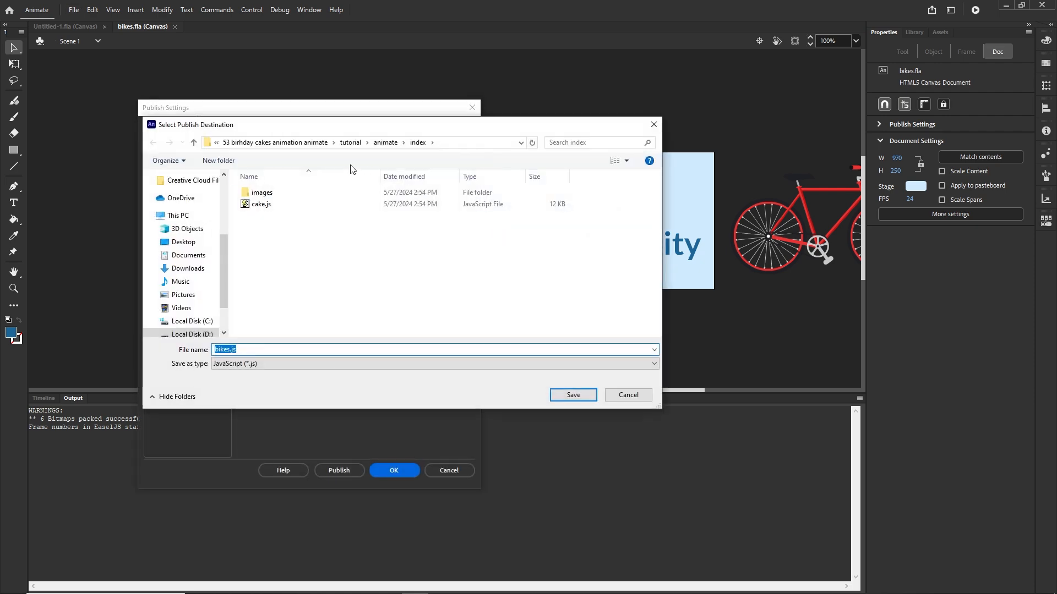
click(302, 143)
click(345, 142)
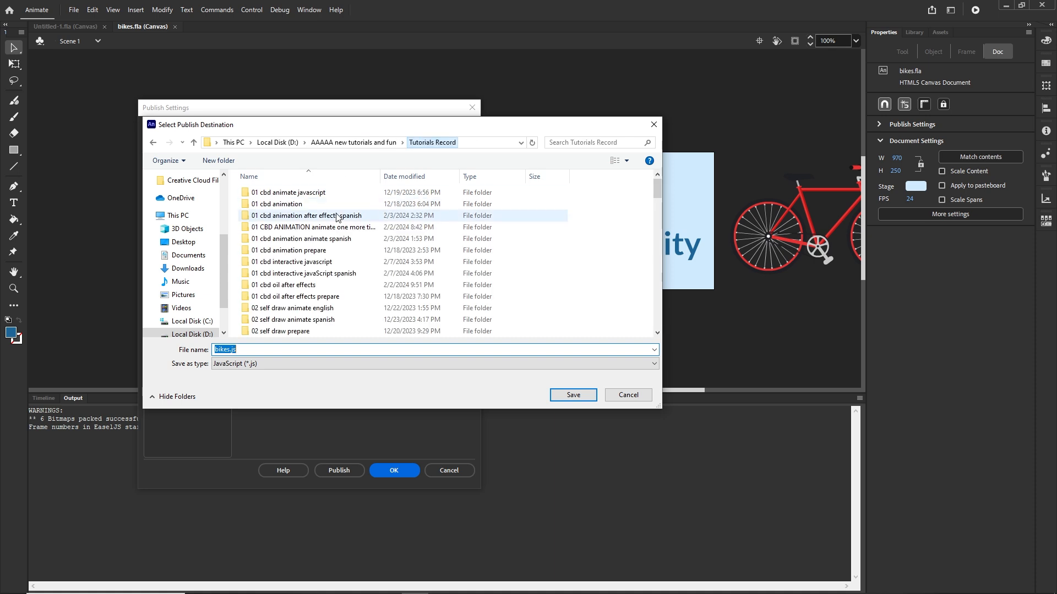
scroll(330, 259, down, 4)
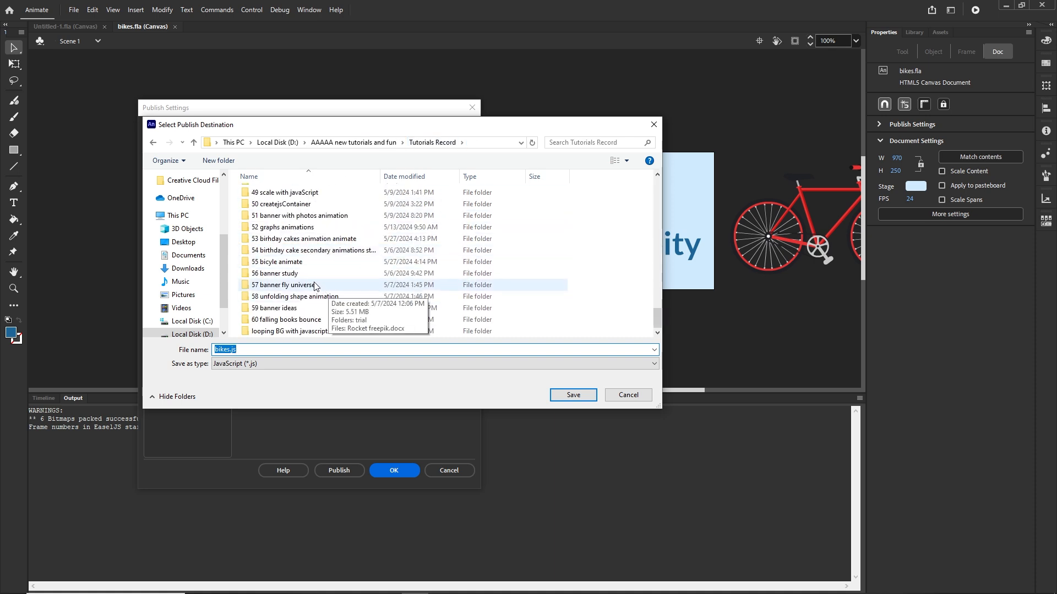
double_click(298, 262)
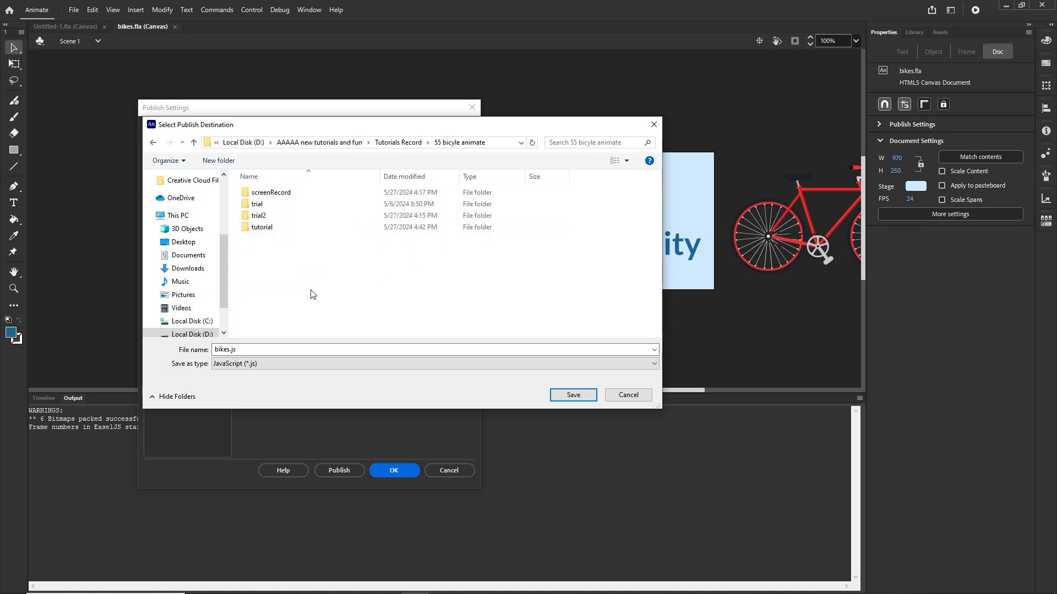
double_click(262, 227)
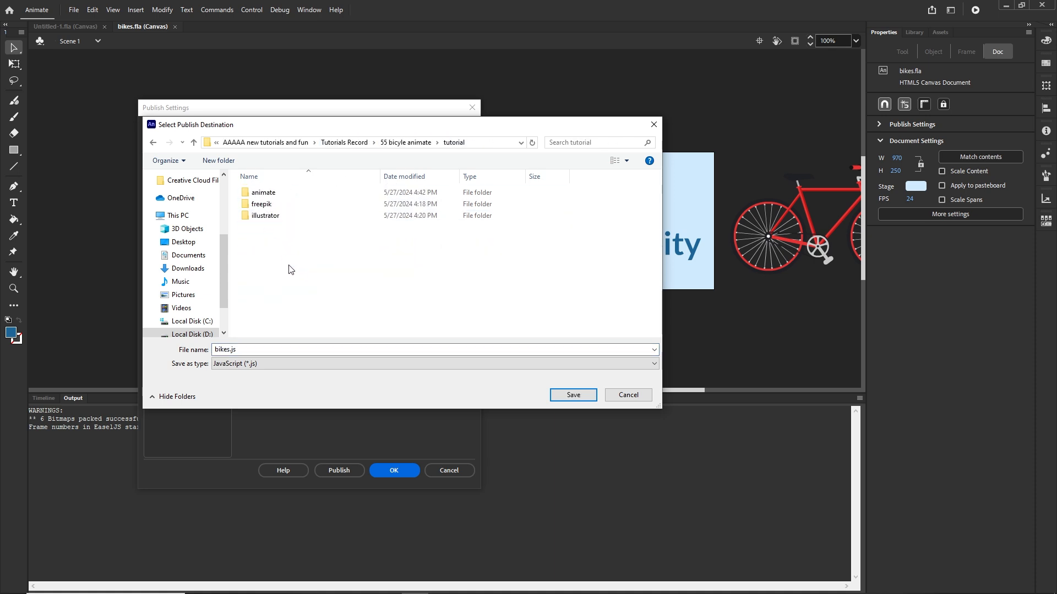
double_click(255, 194)
Create a folder named index inside the animate folder
right_click(265, 220)
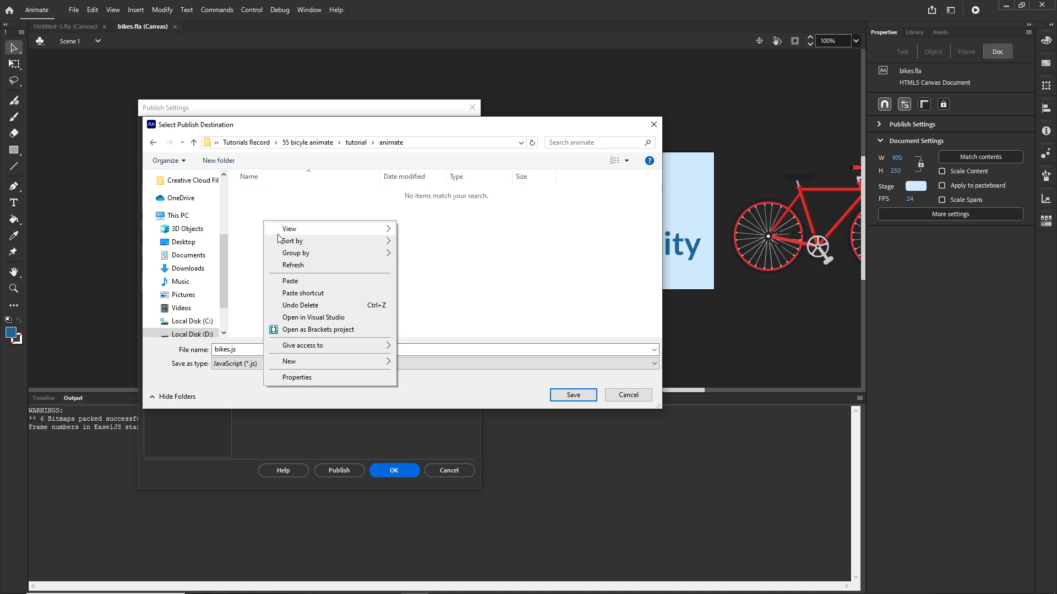
mouse_move(346, 364)
click(421, 361)
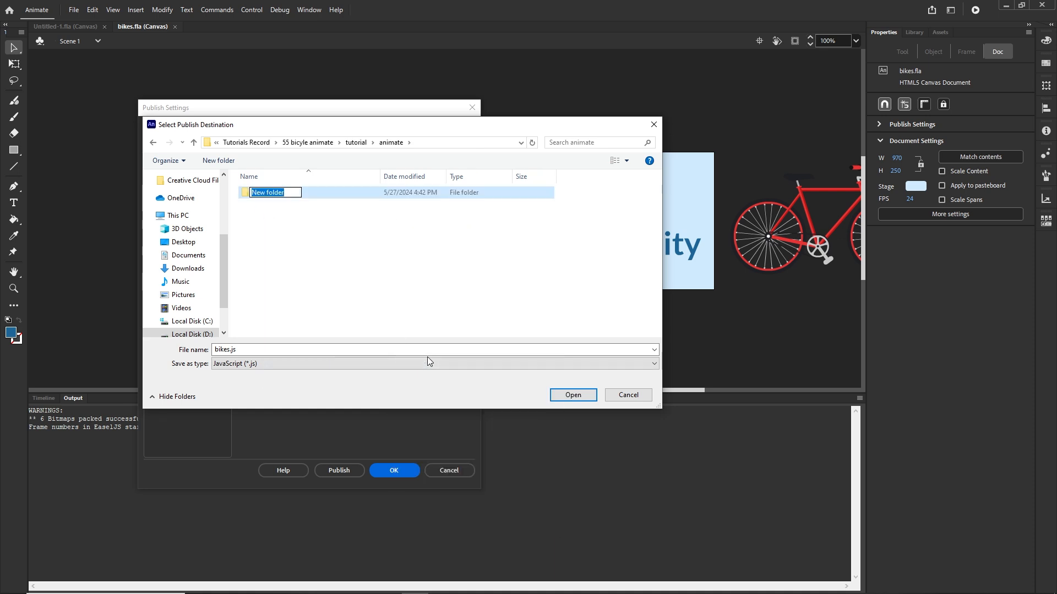
text(index)
click(359, 310)
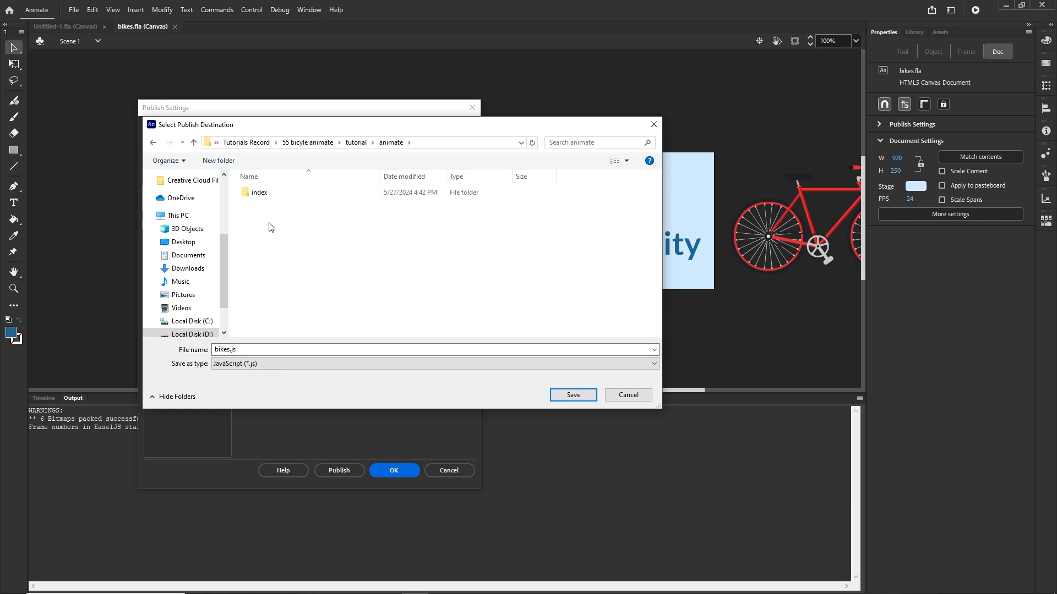
Set the publish output to bikes.js in the index folder and publish the banner
double_click(259, 193)
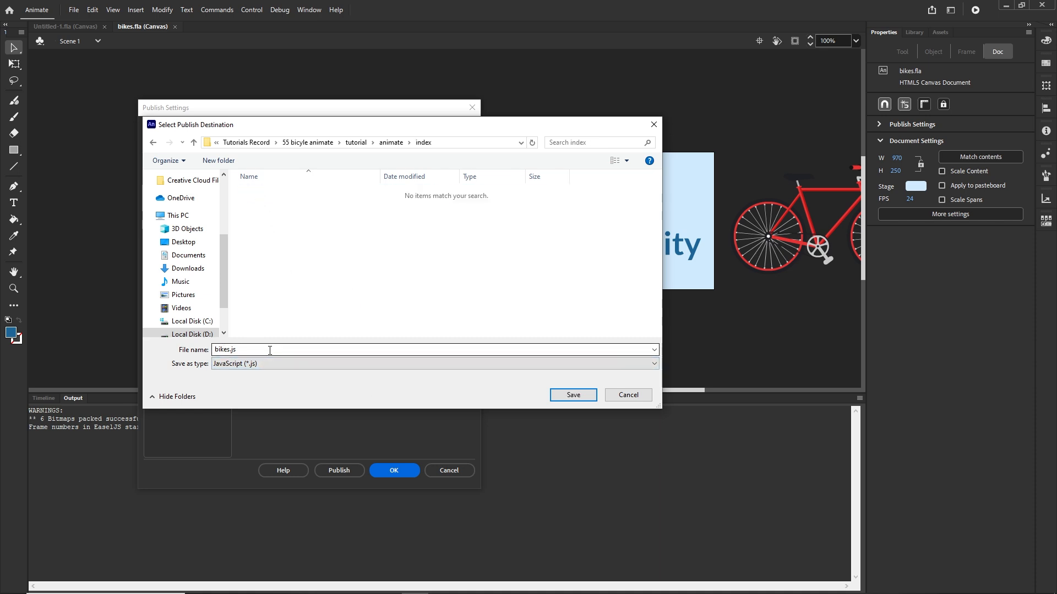
click(574, 395)
click(405, 469)
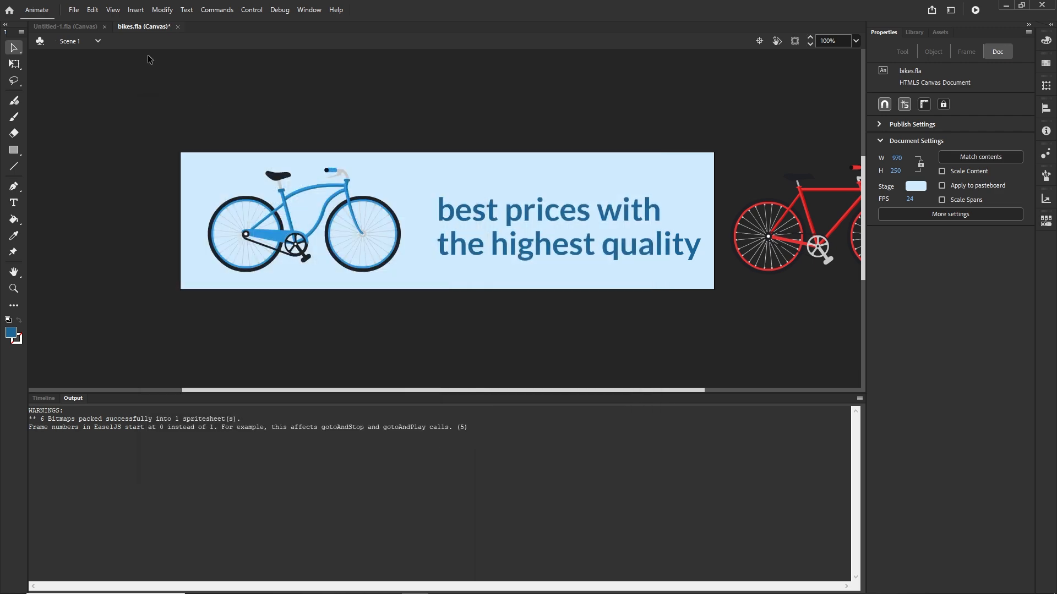
click(76, 11)
click(117, 230)
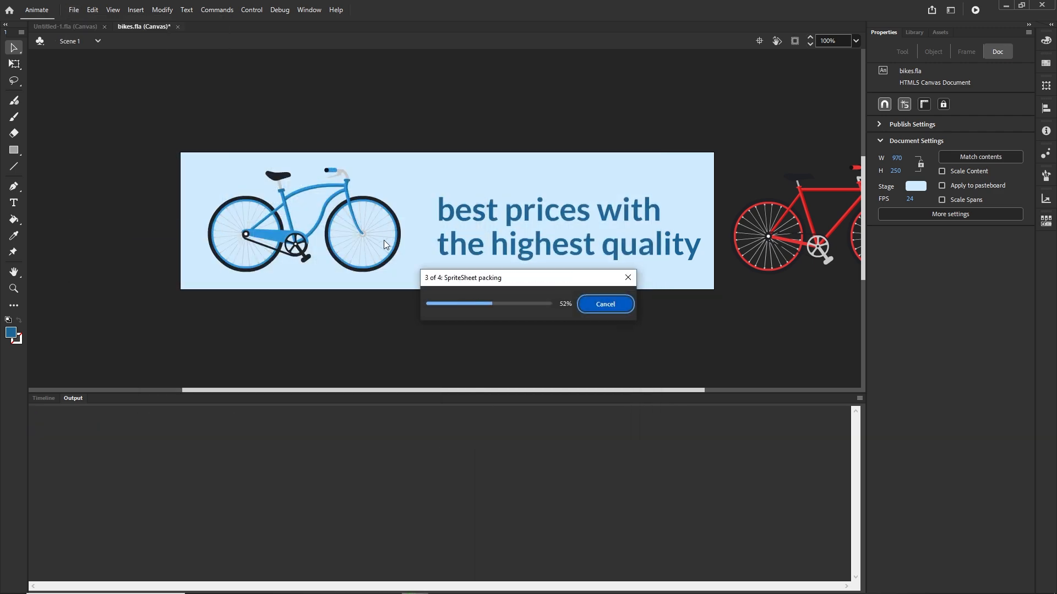
Review the image asset export options in the publish settings, keeping Texture as the export type
click(74, 10)
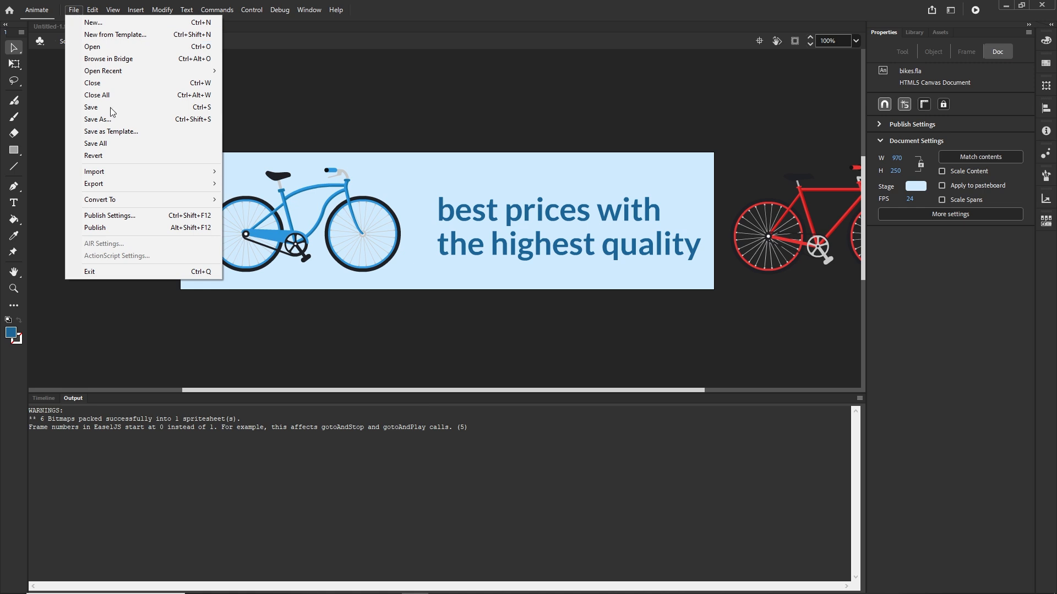
click(120, 216)
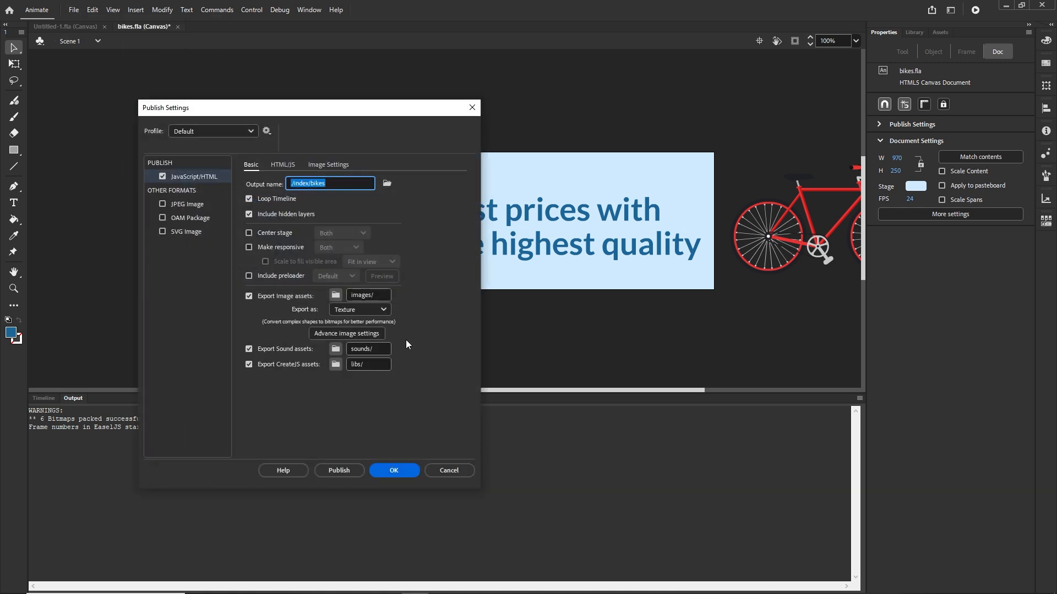
click(388, 309)
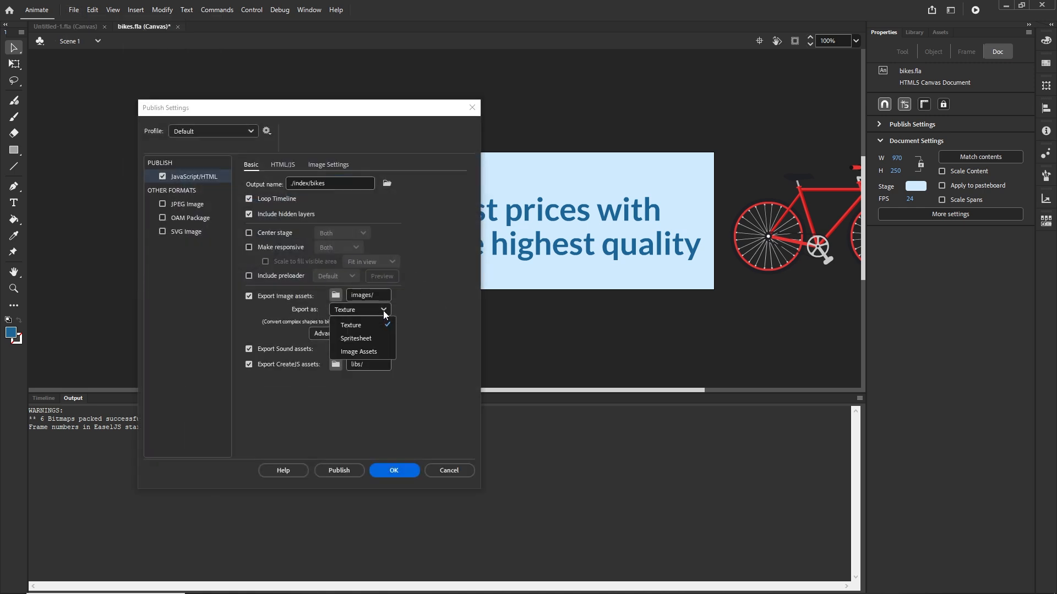
click(449, 344)
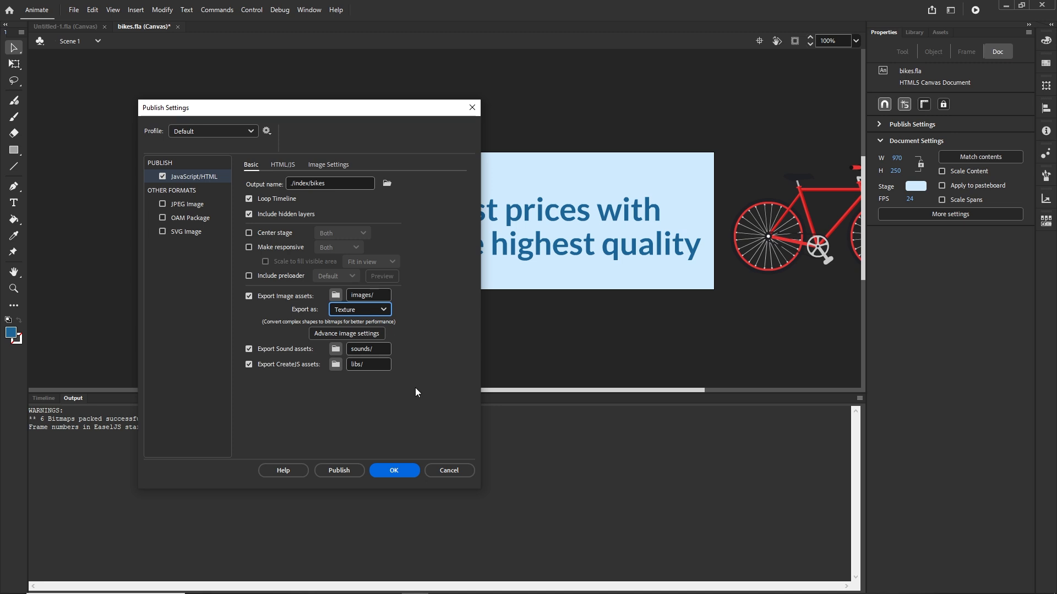
click(394, 470)
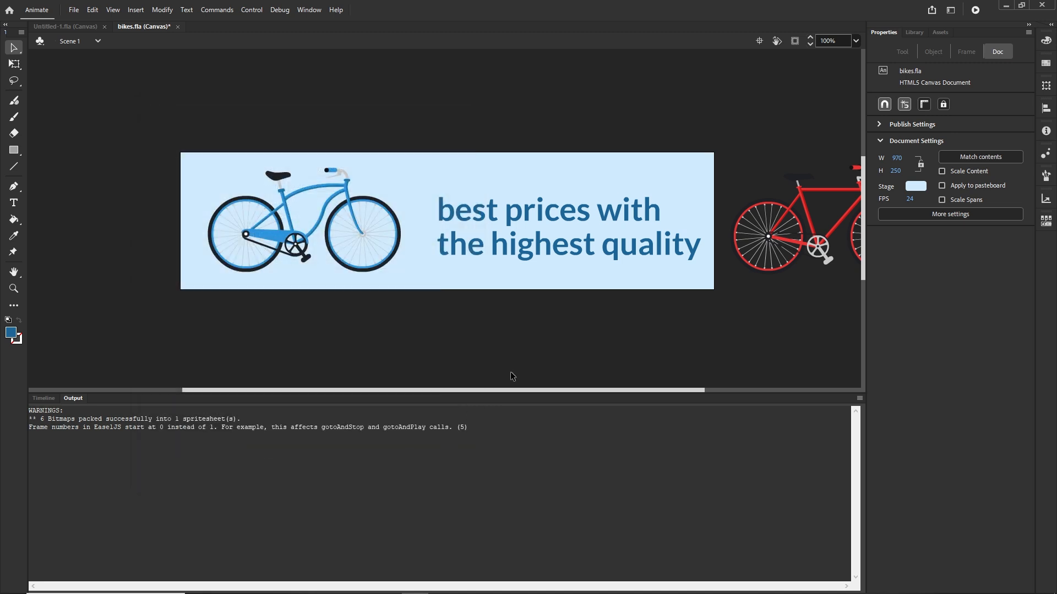
Switch to File Explorer and inspect the published files in the index folder and its images subfolder
click(262, 585)
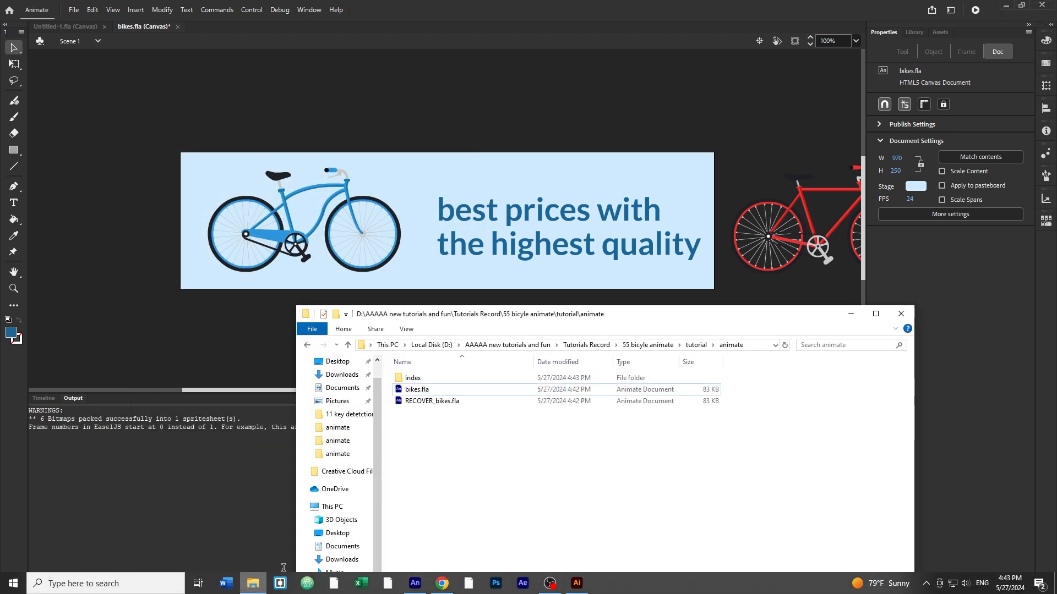
double_click(413, 378)
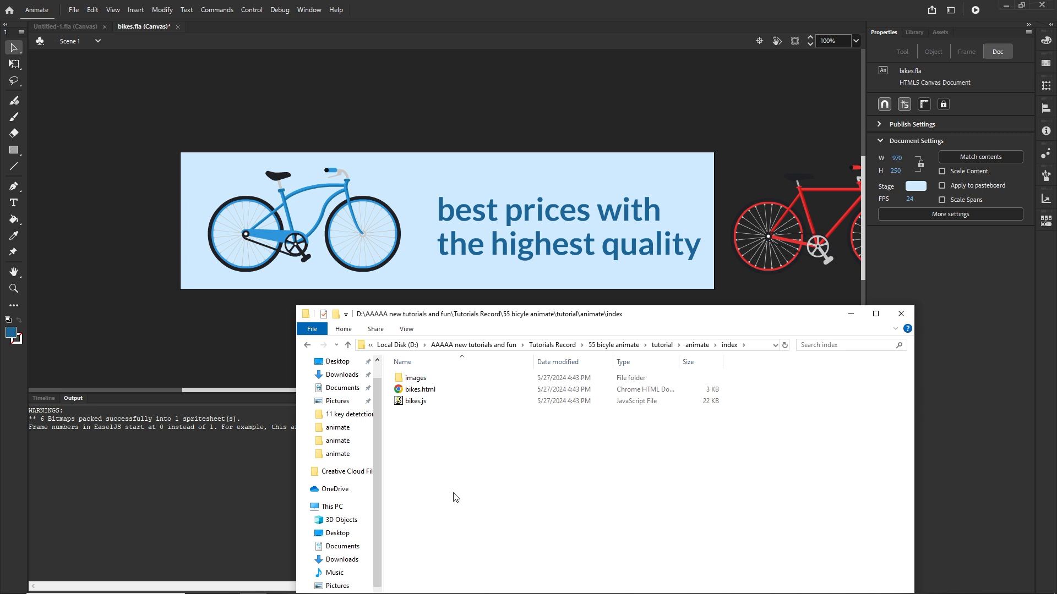
double_click(416, 378)
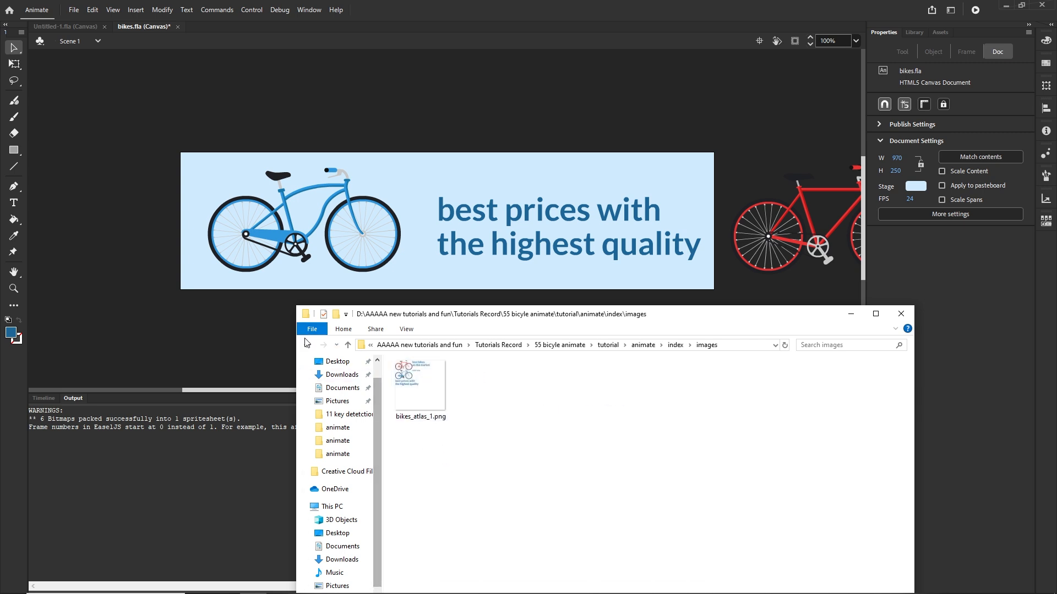
click(307, 346)
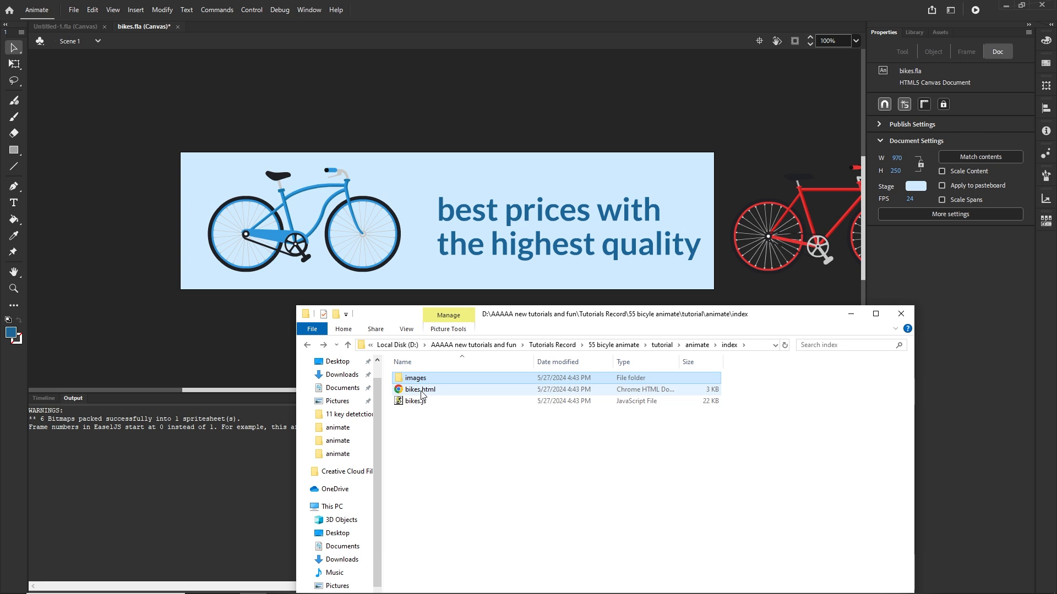
Open the published bikes.html from the index folder in the browser to view the banner
click(422, 391)
click(419, 404)
click(411, 391)
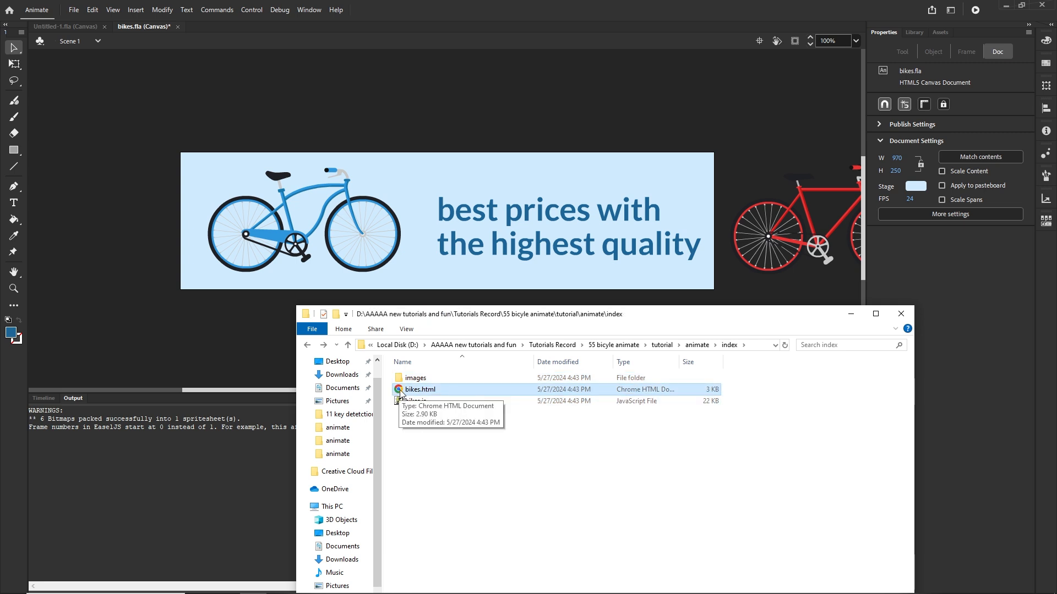
double_click(400, 392)
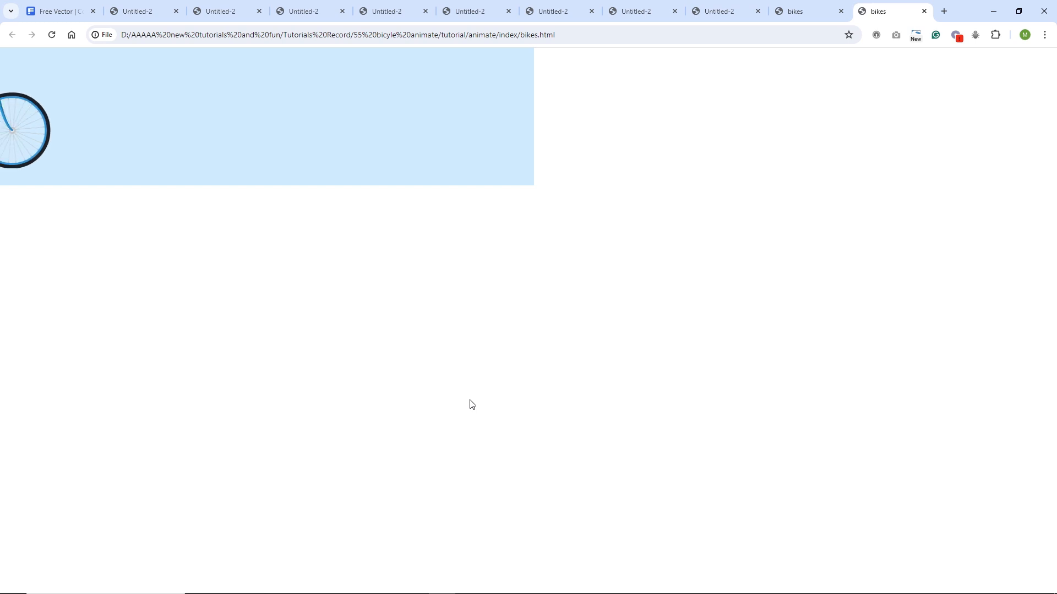